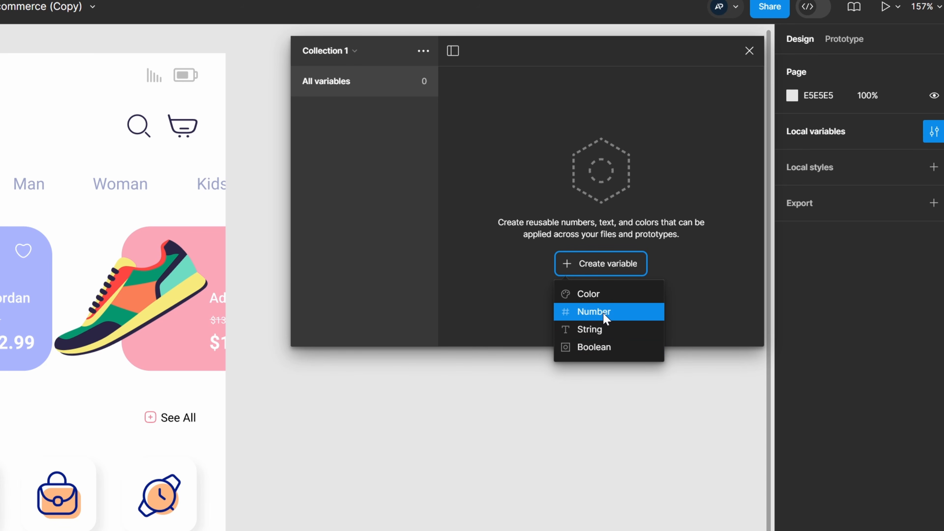
Step: Select the Outfit group in the Category section and copy the hex code of its orange color
left_click(500, 274)
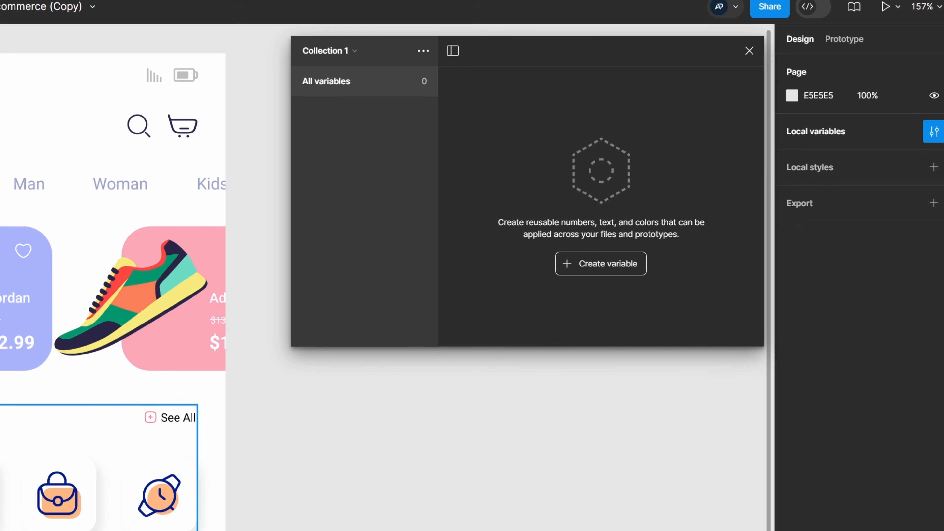
double_click(260, 329)
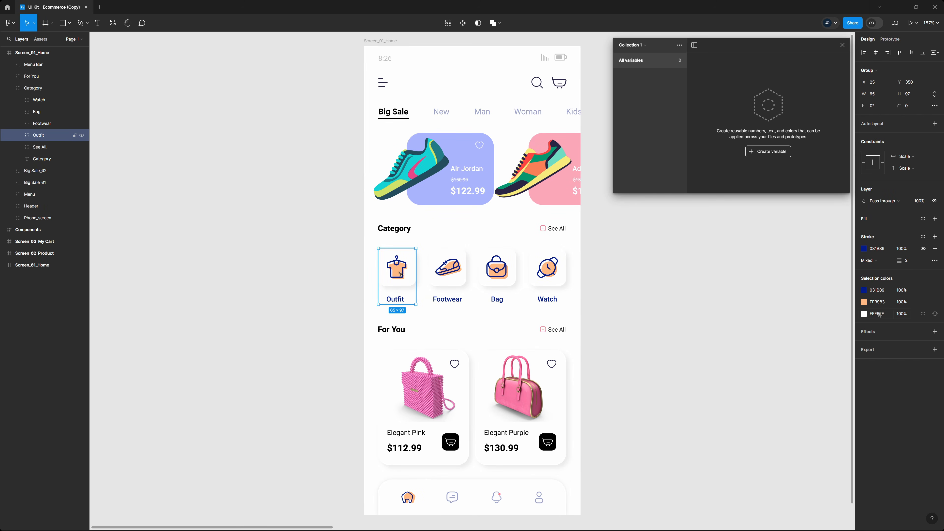
left_click(876, 302)
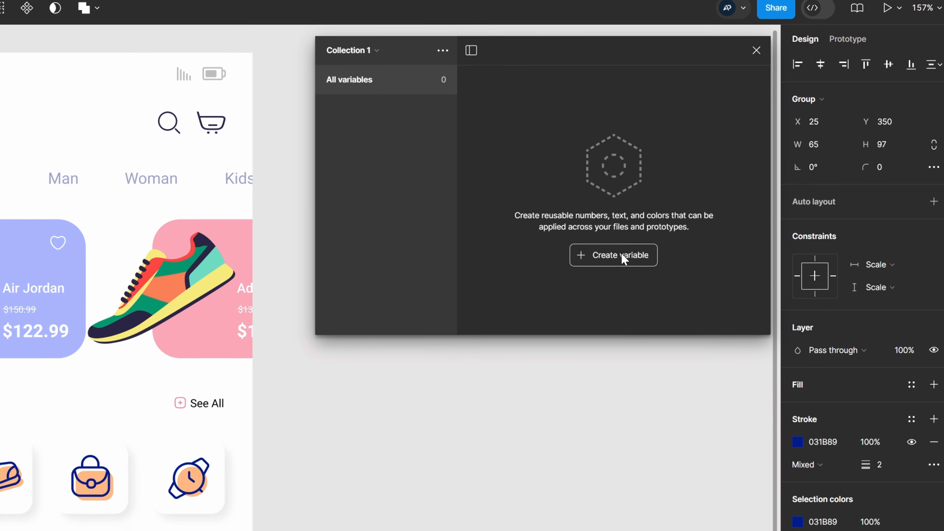
Step: Create a color variable named accent with the value FFB983
left_click(773, 152)
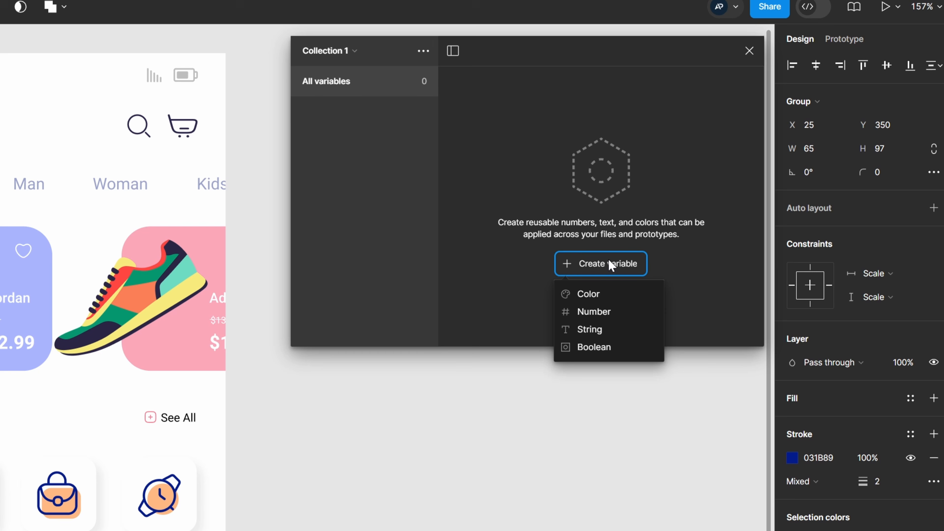
left_click(608, 295)
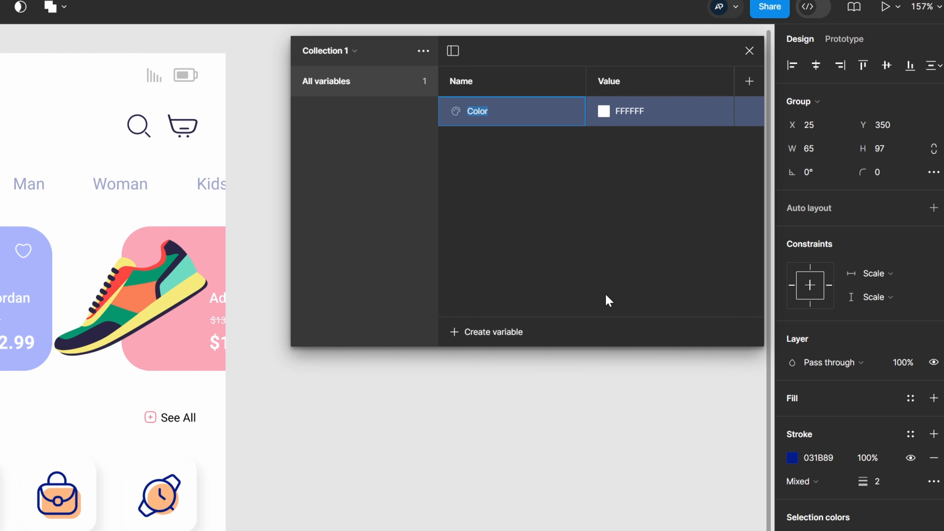
type("accebnt")
key("BackSpace")
key("BackSpace")
key("BackSpace")
type("nt")
key("Return")
left_click(621, 125)
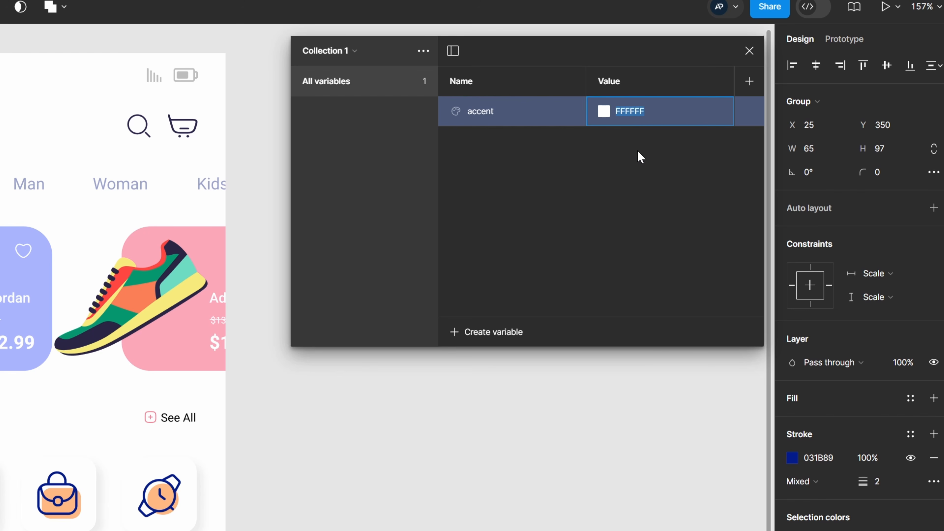
type("FFB983")
key("Return")
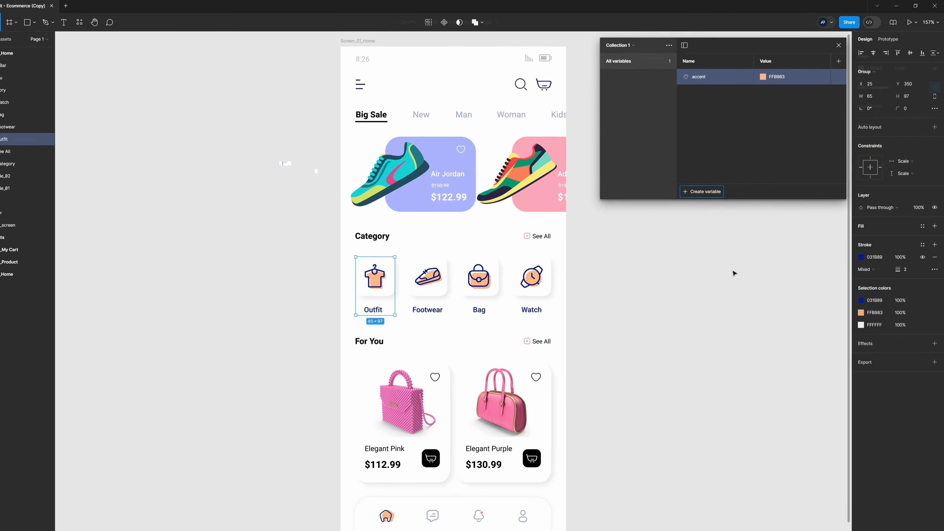
Step: Apply the accent variable to the orange FFB983 color throughout the Category group
left_click(733, 273)
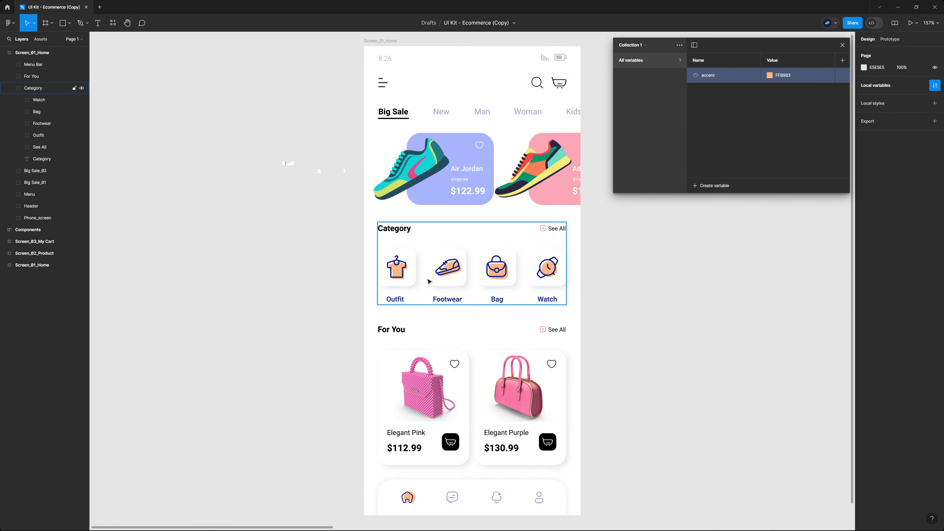
left_click(390, 287)
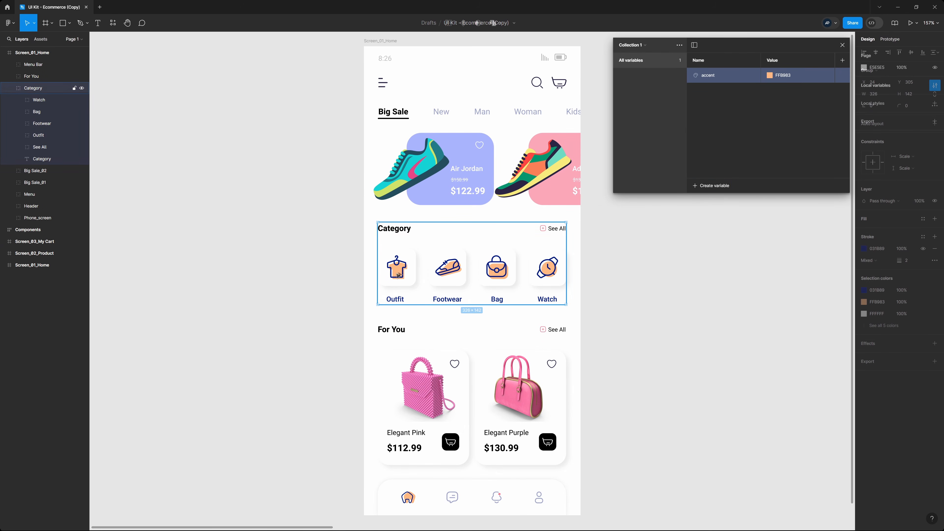
left_click(864, 301)
left_click(687, 253)
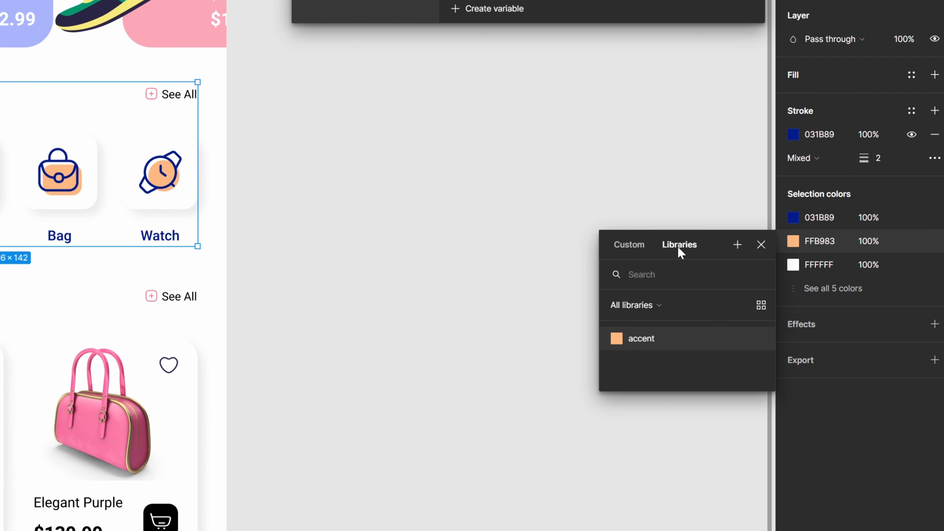
left_click(675, 338)
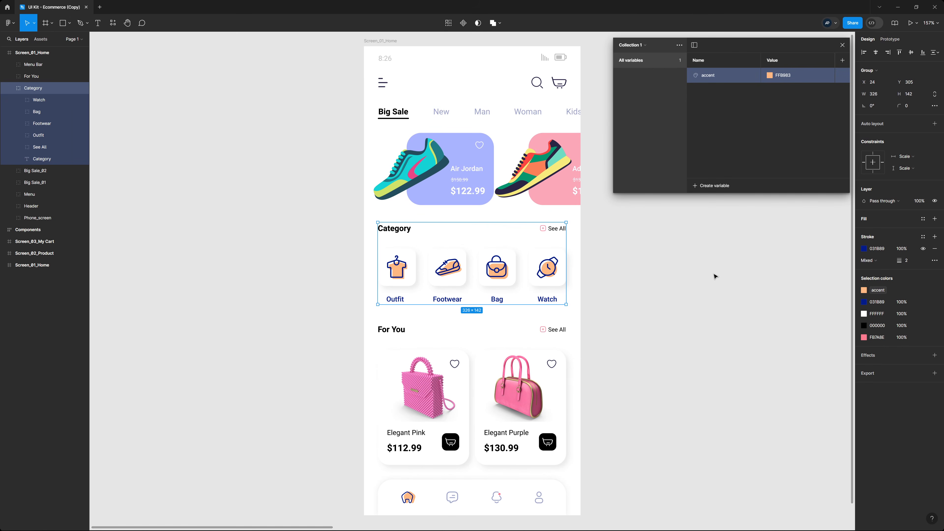
Step: Apply the accent variable to the orange color in the Menu Bar group
left_click(412, 500)
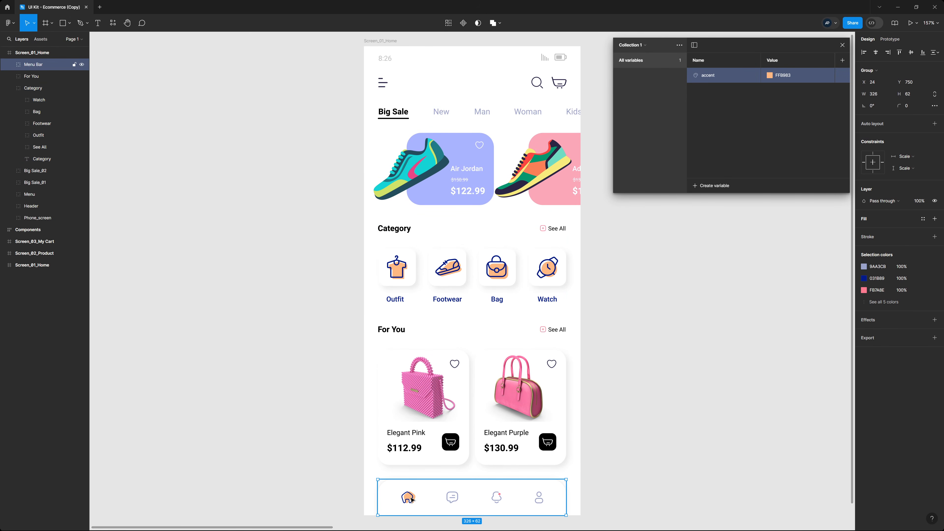
left_click(863, 302)
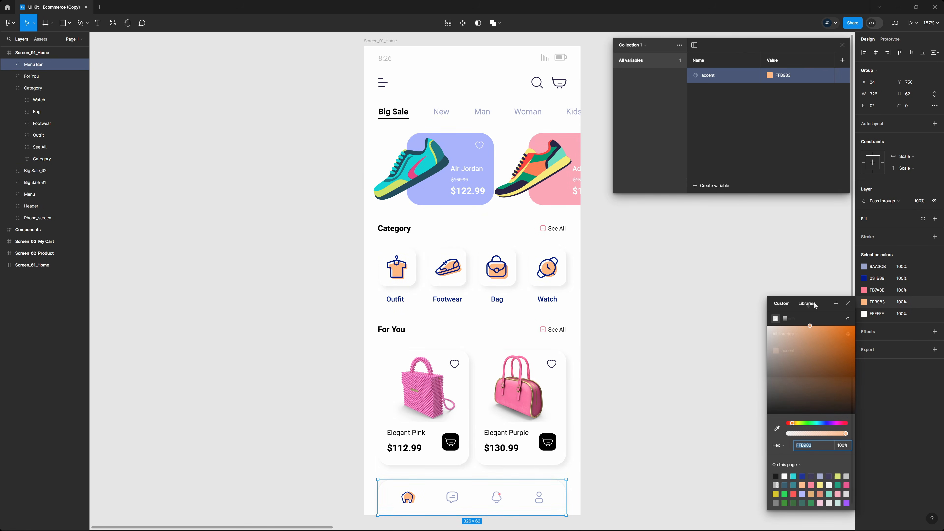
left_click(806, 304)
left_click(788, 350)
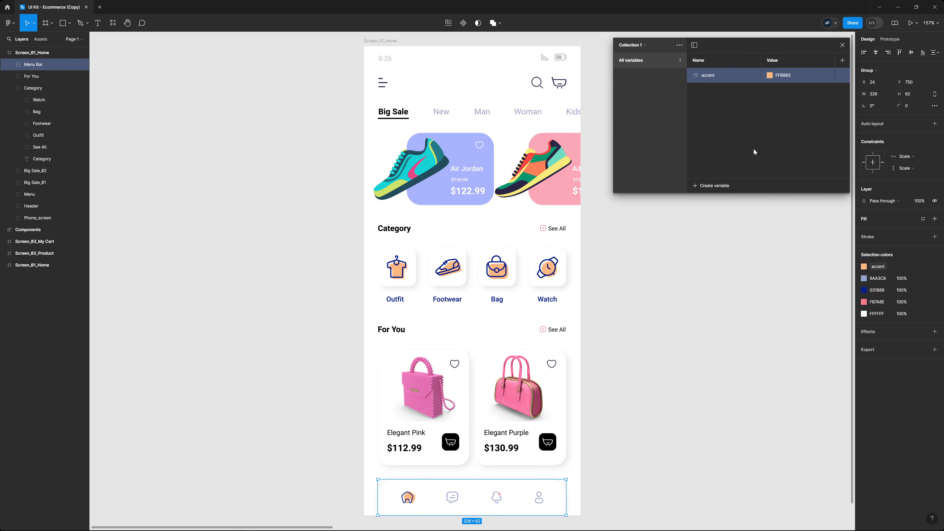
Step: Change the accent variable's color to light green, 83FF9E
left_click(769, 75)
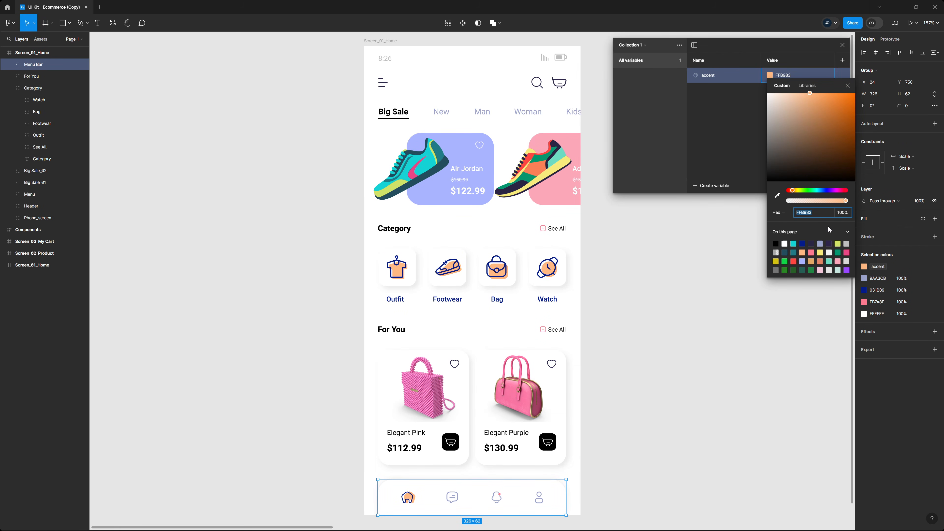
left_click_drag(792, 191, 810, 191)
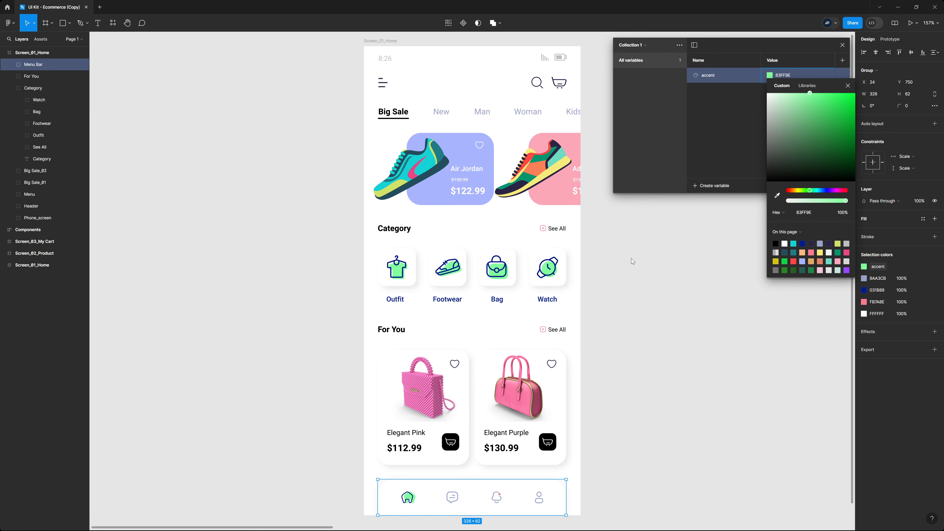
key("Escape")
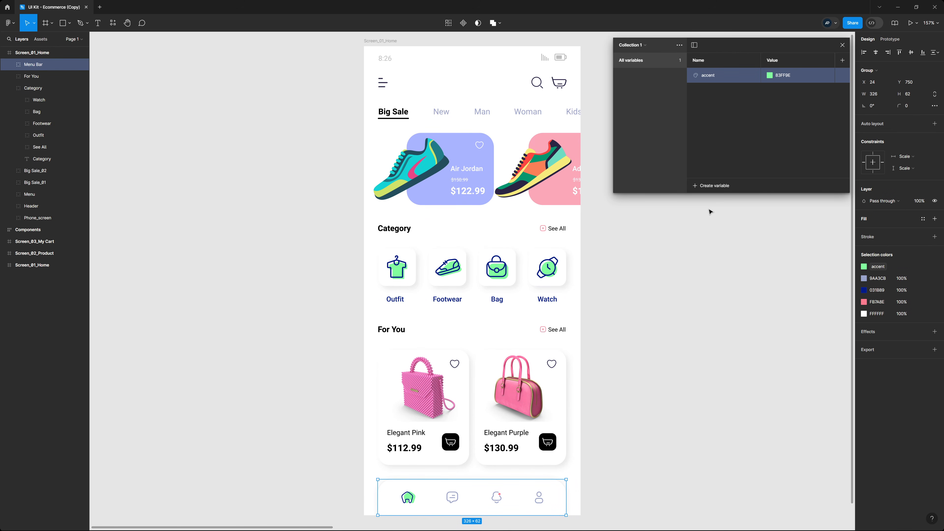
Step: Select the Elegant Purple product title and create a string variable named product-1 with the value Elegant Pink
left_click(416, 433, "ctrl")
left_click(499, 432, "ctrl")
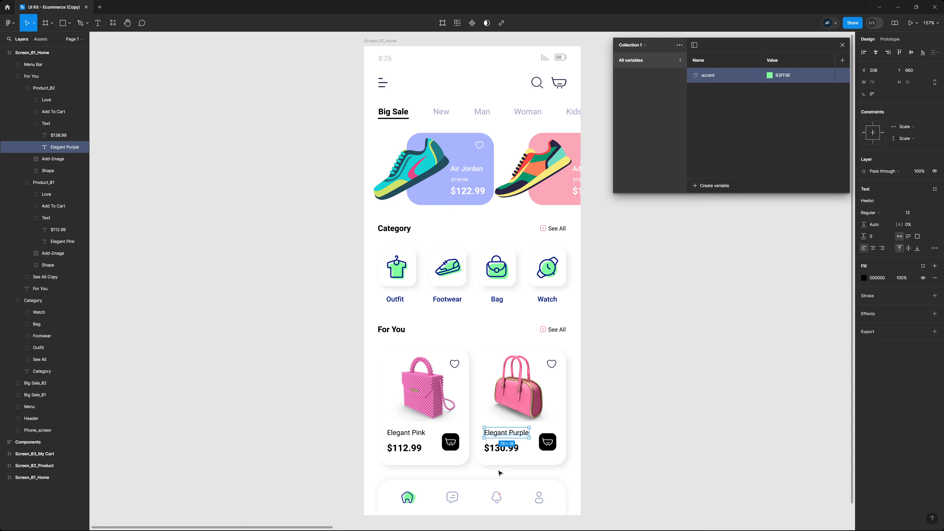
left_click(719, 185)
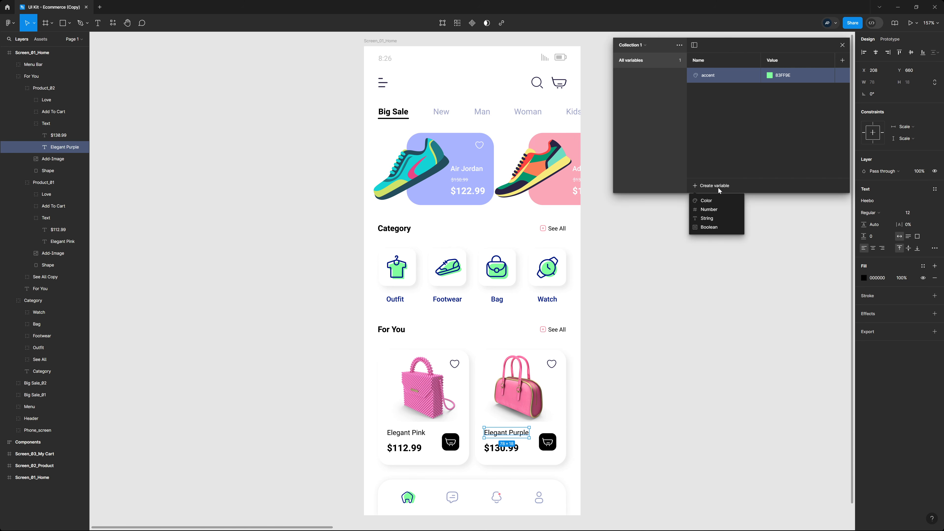
left_click(718, 220)
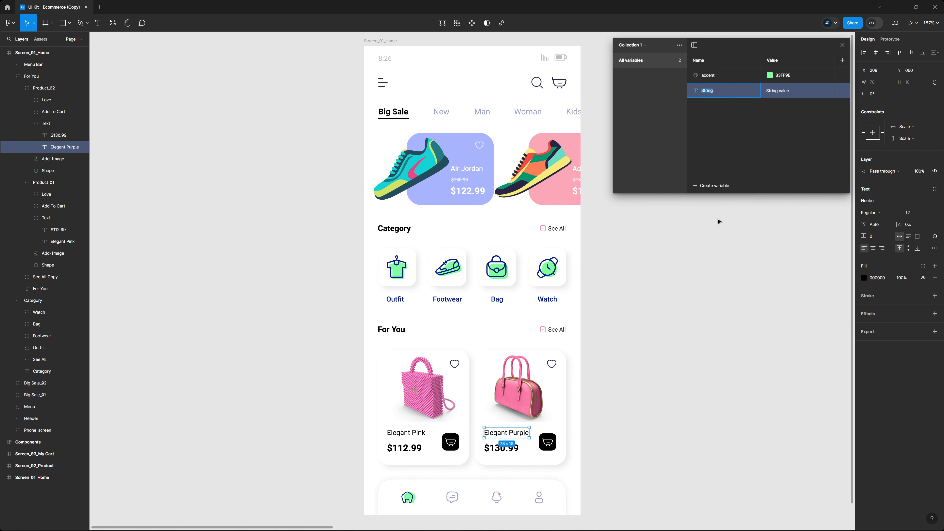
type("product-1")
key("Return")
left_click(783, 91)
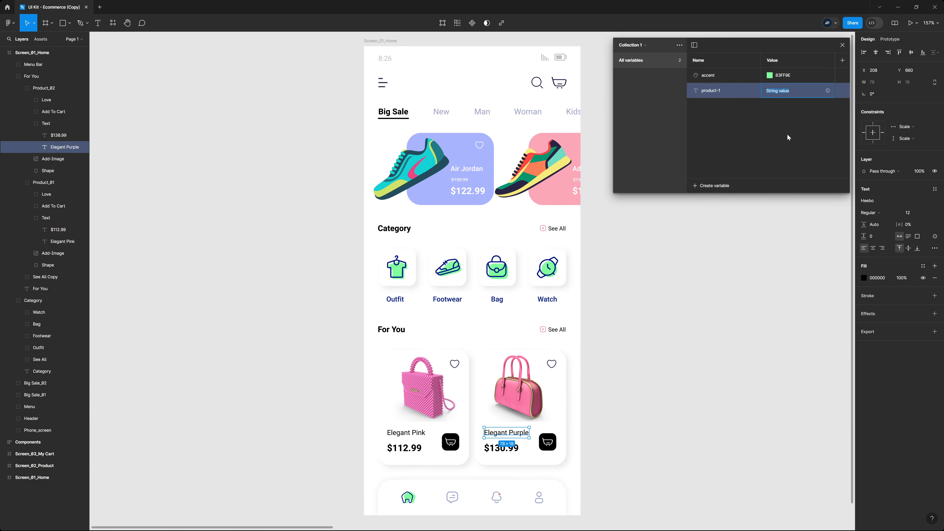
type("Elegant Pink")
Step: Create a string variable named product-2 with the value Elegant Purple
left_click(711, 185)
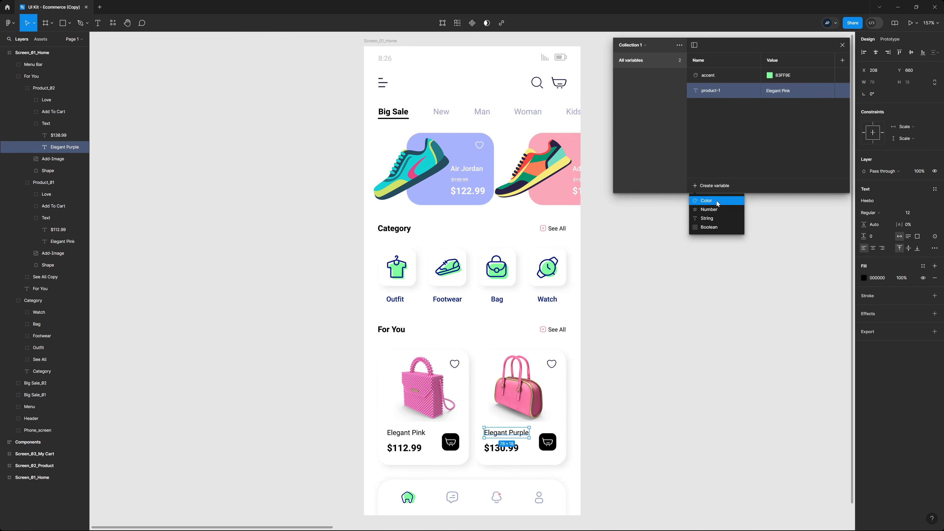
left_click(715, 218)
key("Return")
left_click(782, 106)
type("El")
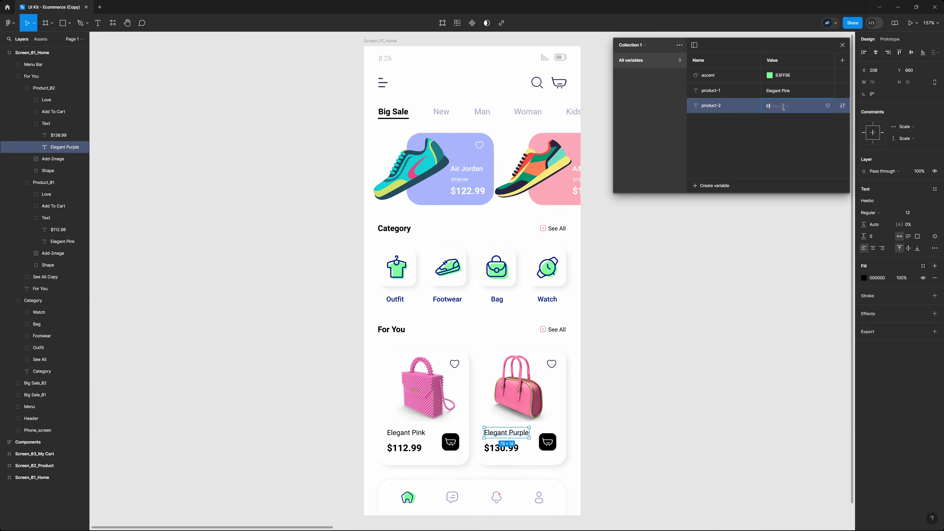
type("egant Purple")
key("Return")
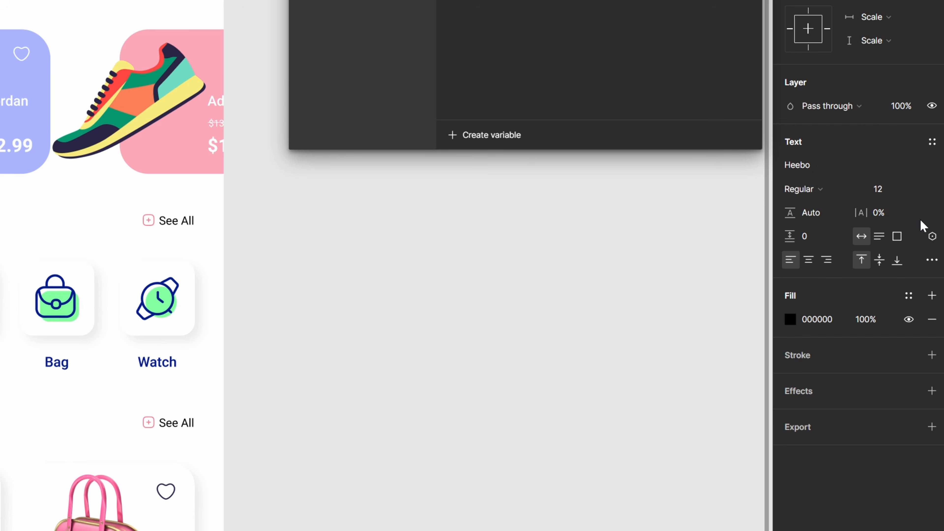
Step: Bind the Elegant Purple title to the product-2 variable and the Elegant Pink title to product-1
left_click(933, 239)
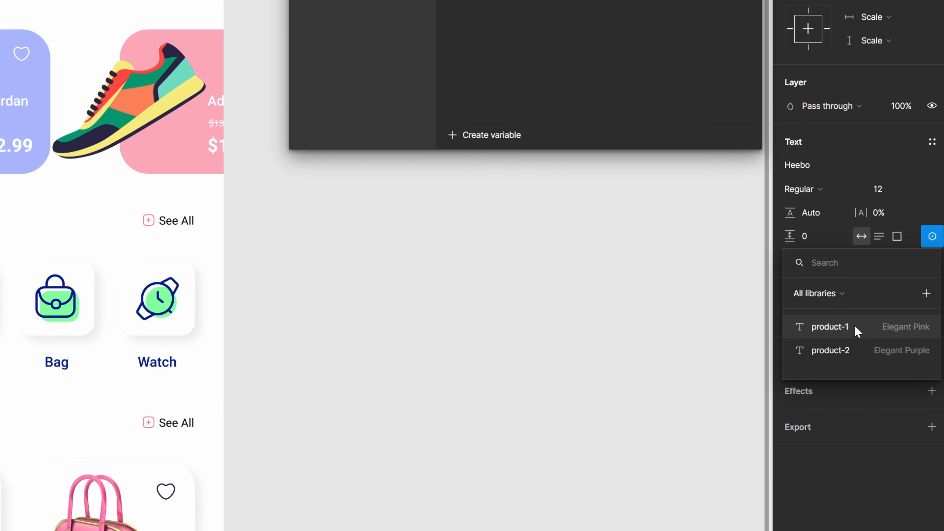
left_click(855, 349)
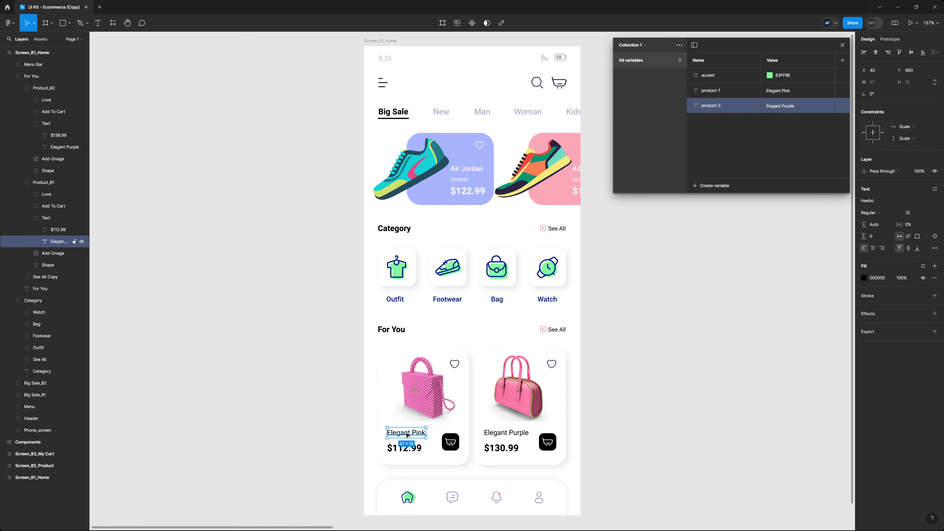
left_click(933, 237)
left_click(896, 283)
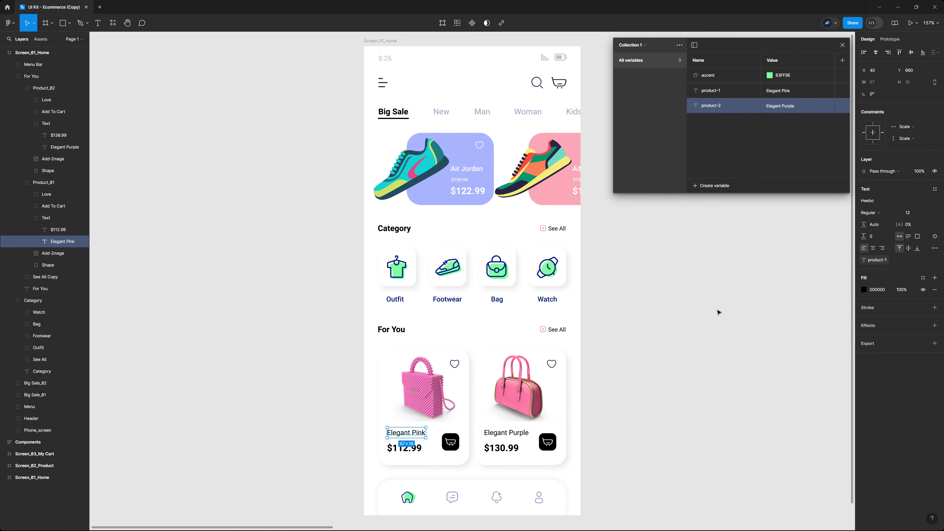
Step: Set the product-1 variable's value to "Pink bag"
left_click(702, 297)
left_click(794, 93)
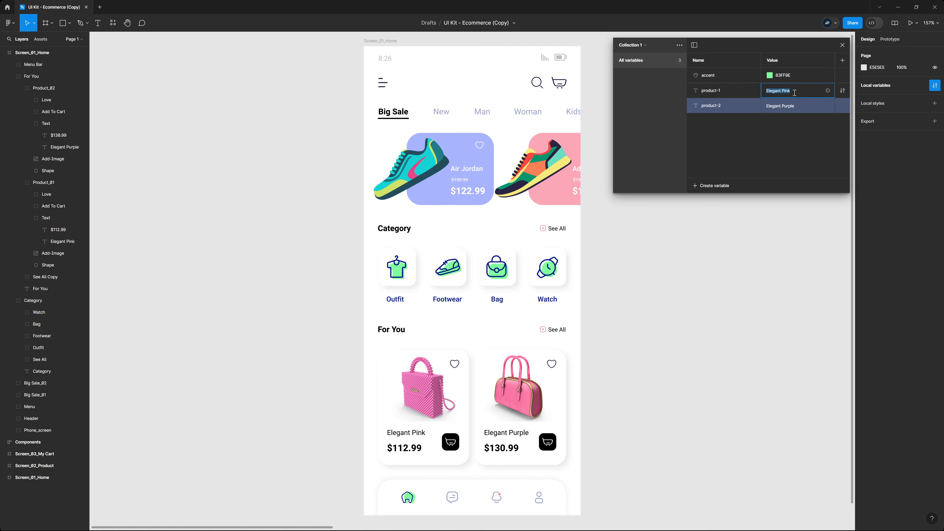
type("Pink bag")
key("Return")
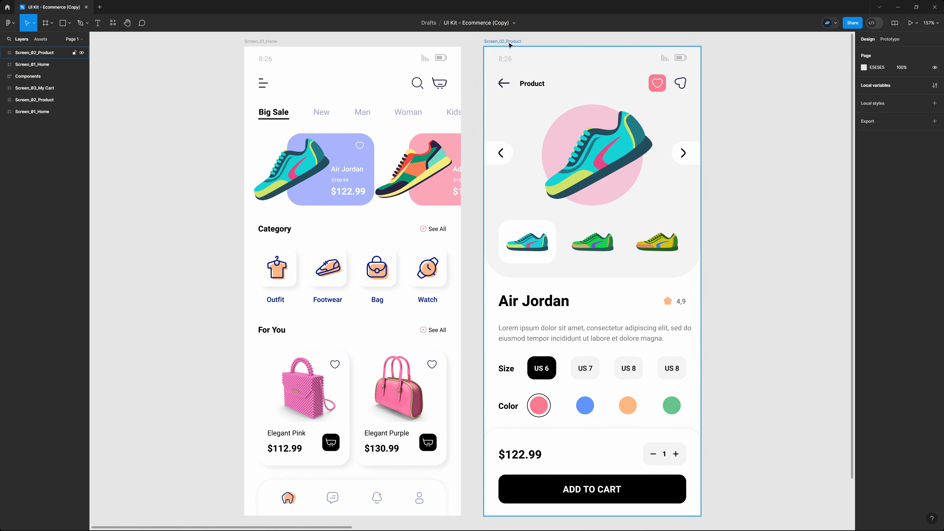
Step: Switch to prototype settings with nothing selected and review the device presets, keeping iPhone 13 mini
left_click(321, 163)
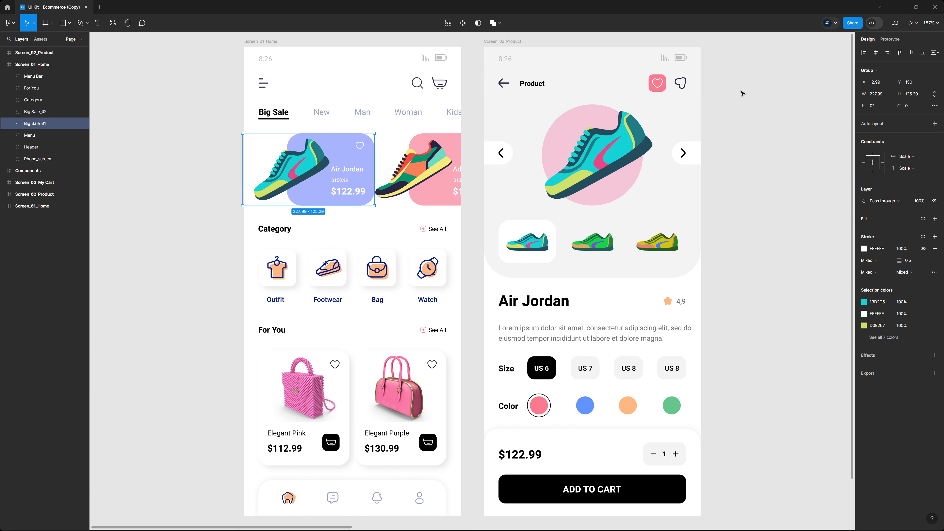
left_click(768, 76)
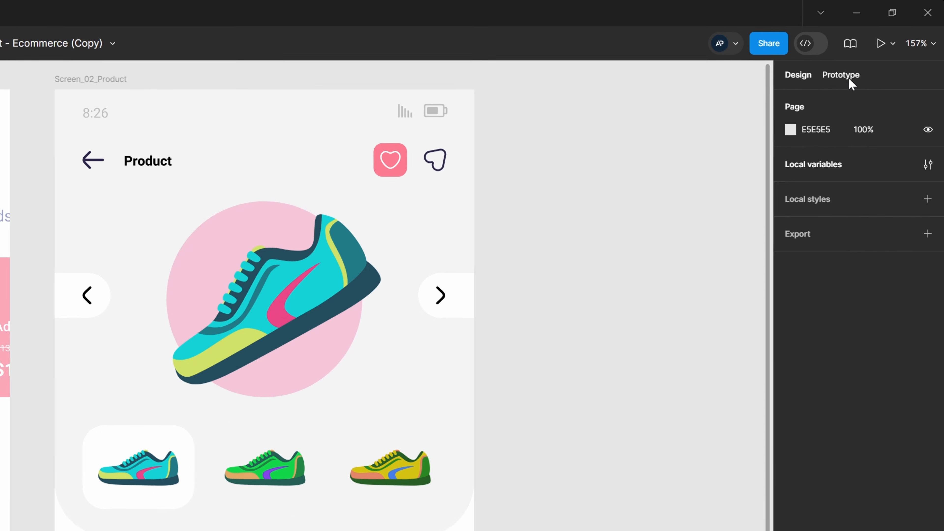
left_click(890, 39)
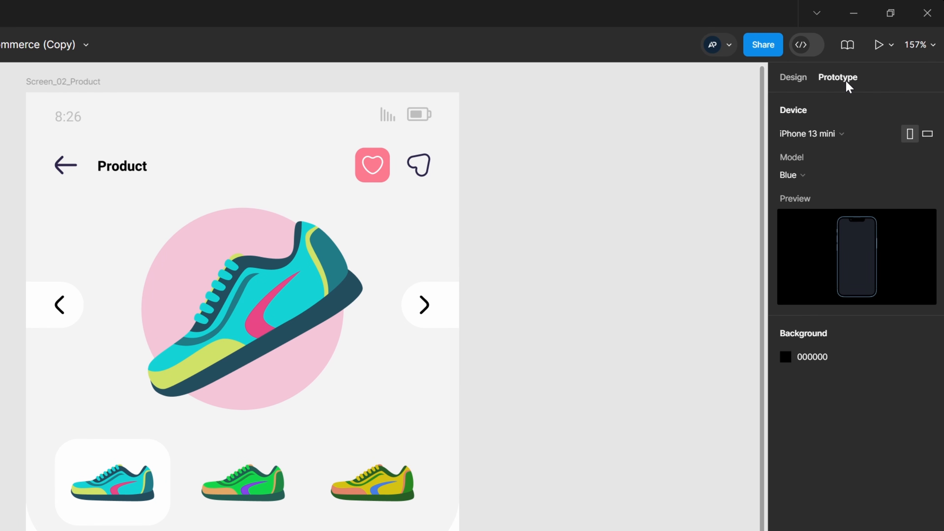
left_click(819, 134)
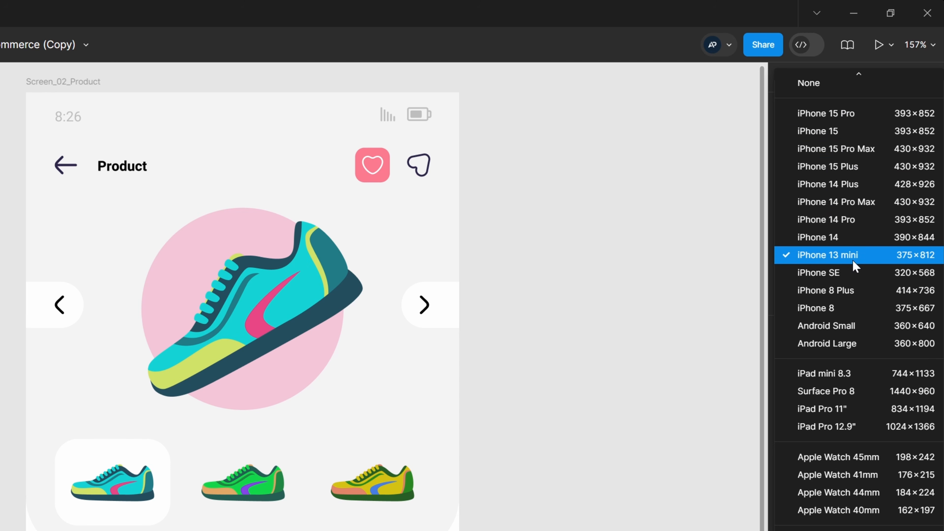
left_click(671, 203)
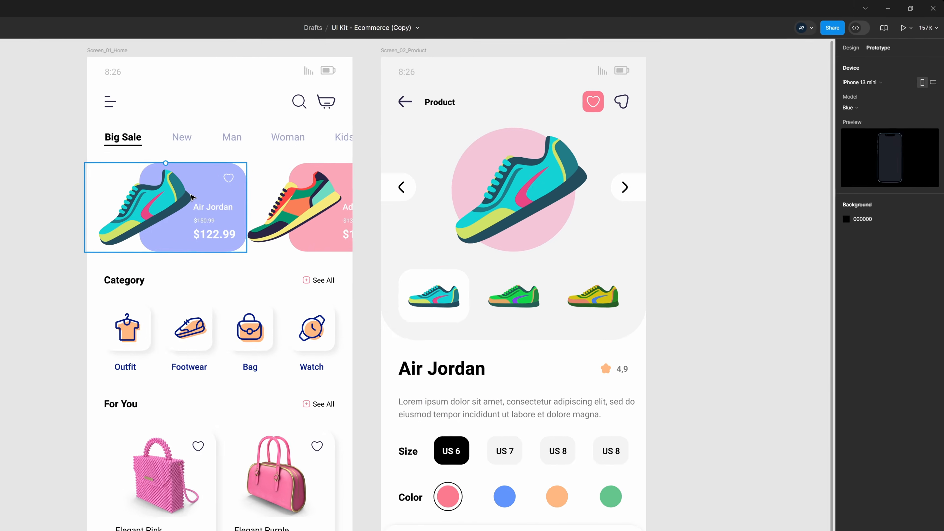
Step: Connect the Air Jordan sale card to Screen_02_Product with an On tap, Navigate to interaction using the Instant animation
left_click(191, 197)
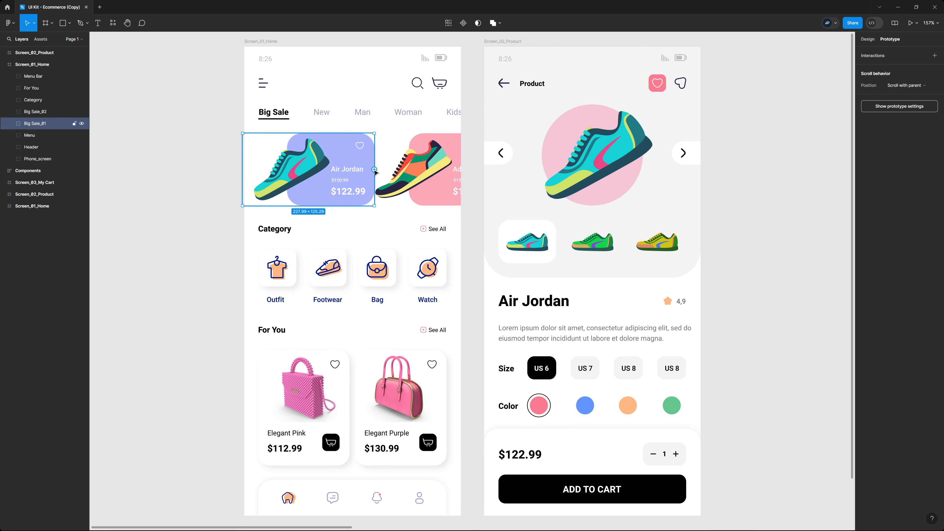
left_click_drag(374, 170, 575, 129)
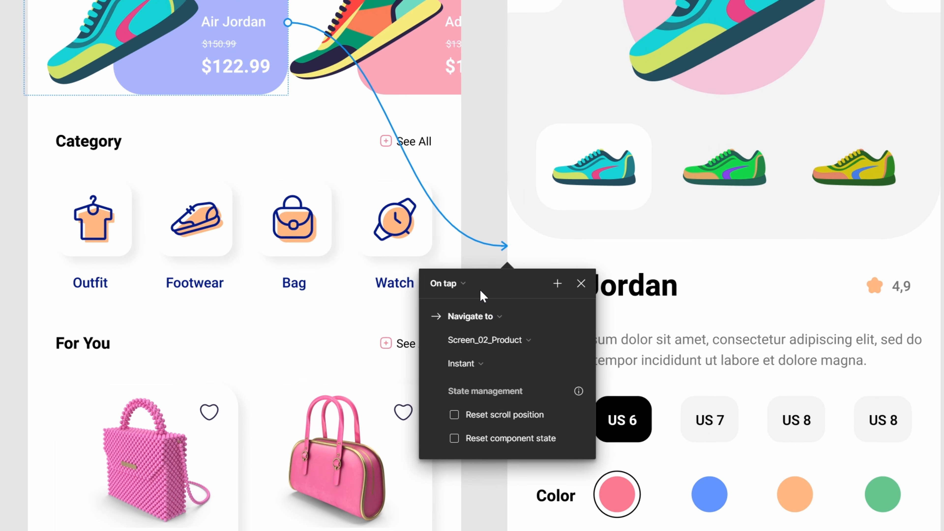
left_click(462, 300)
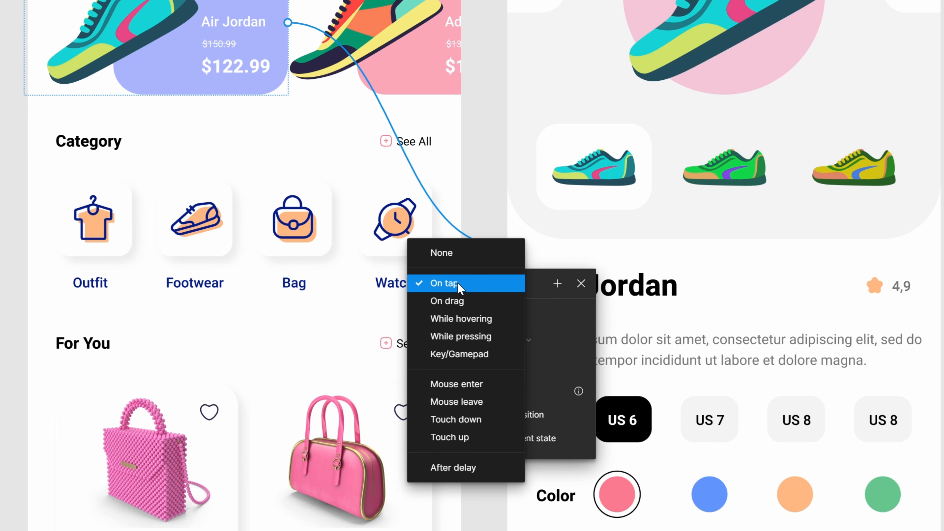
left_click(460, 288)
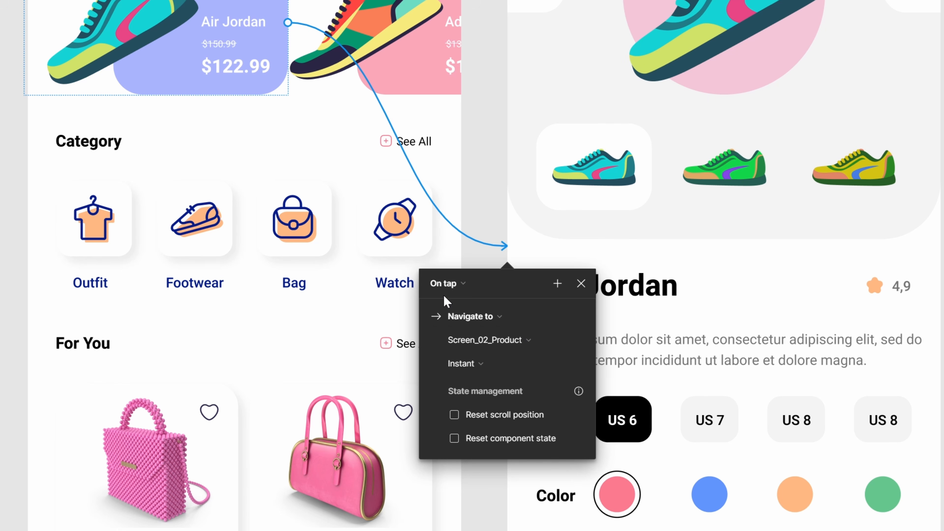
left_click(511, 319)
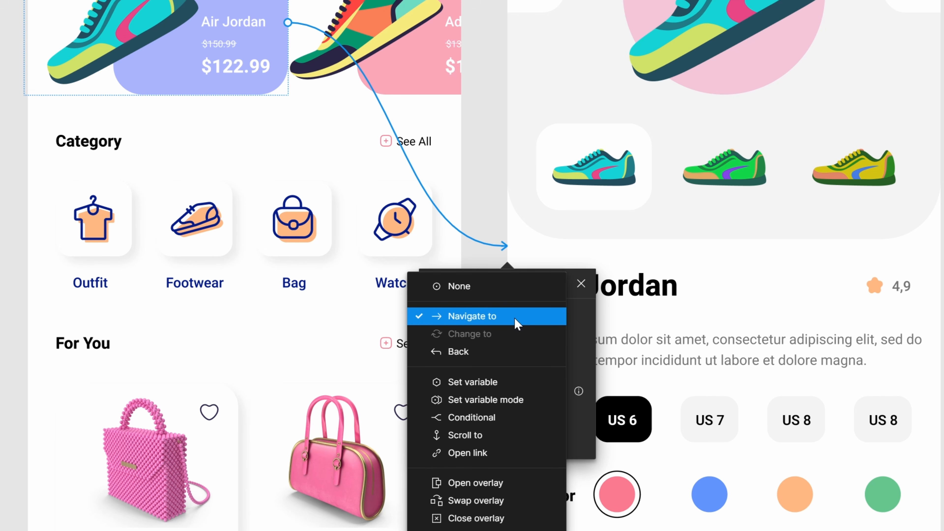
left_click(511, 319)
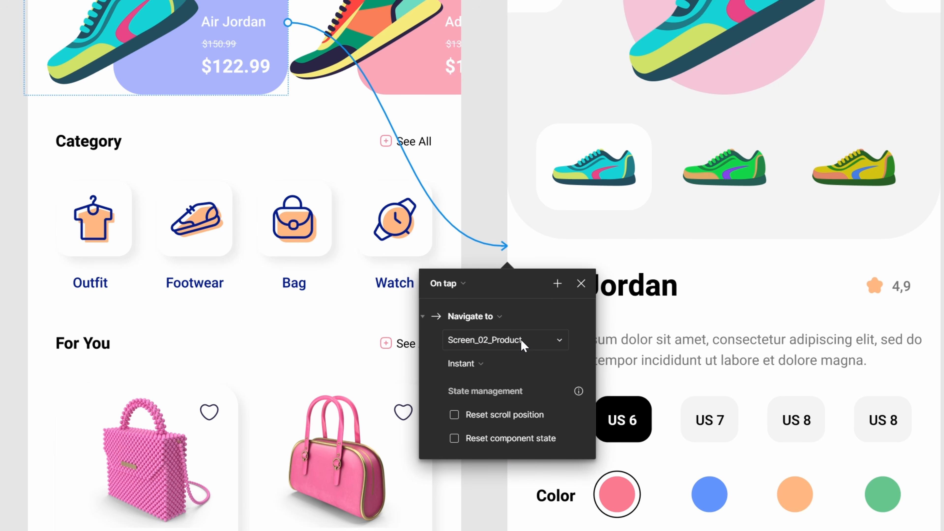
left_click(498, 358)
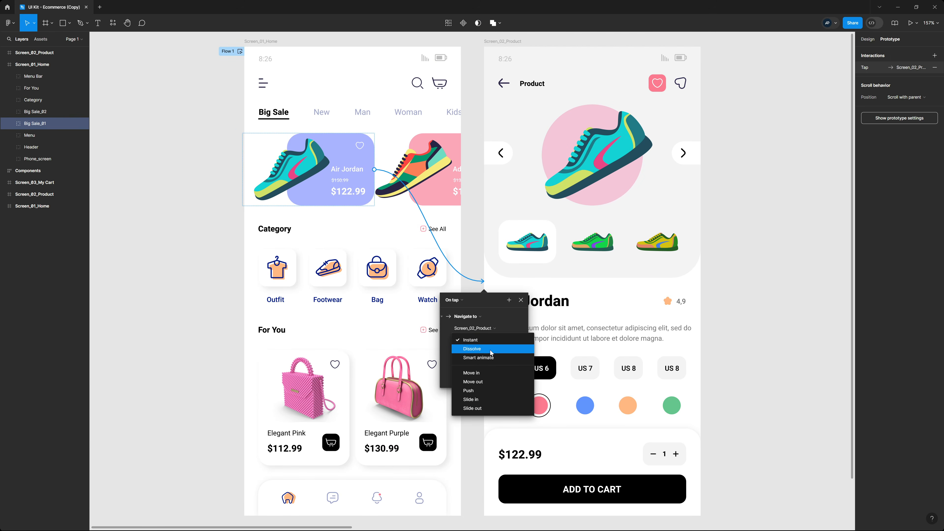
left_click(490, 349)
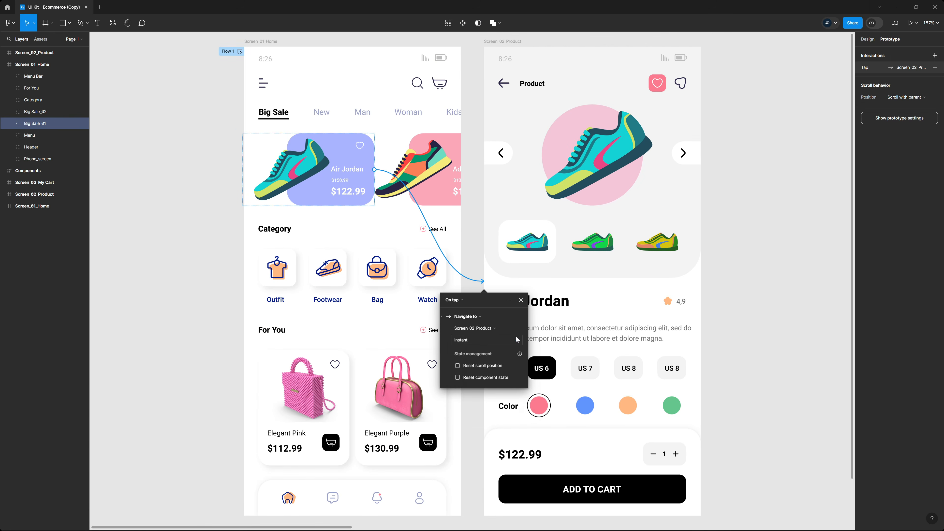
key("Escape")
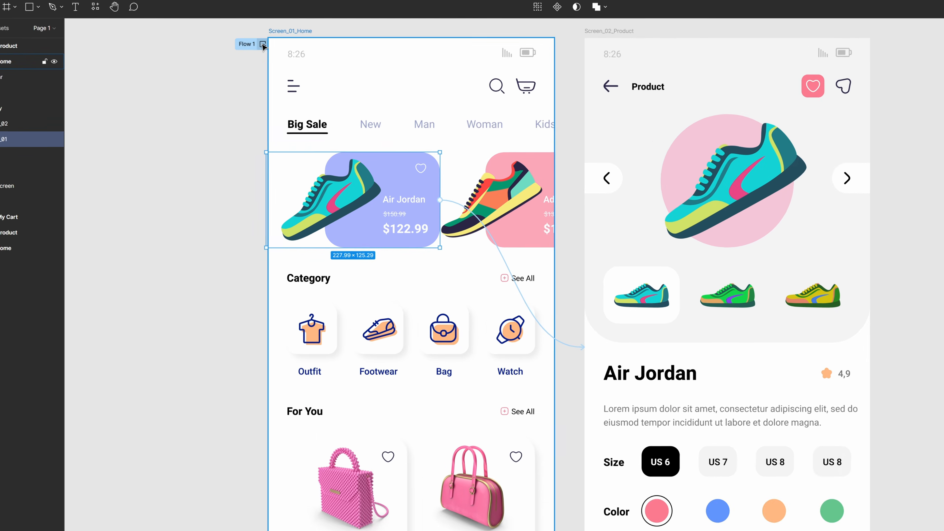
Step: Preview Flow 1, test the Air Jordan card's link to the product screen, and close the preview
left_click(241, 54)
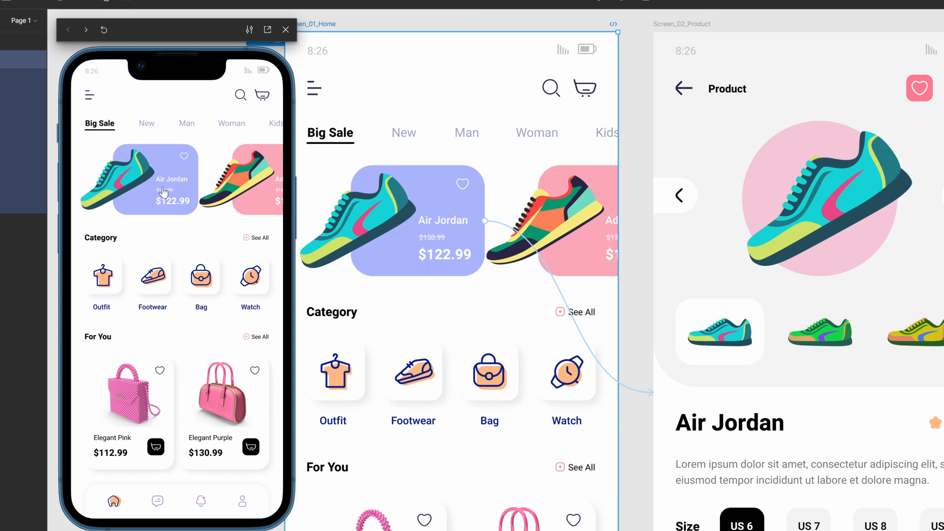
left_click(134, 179)
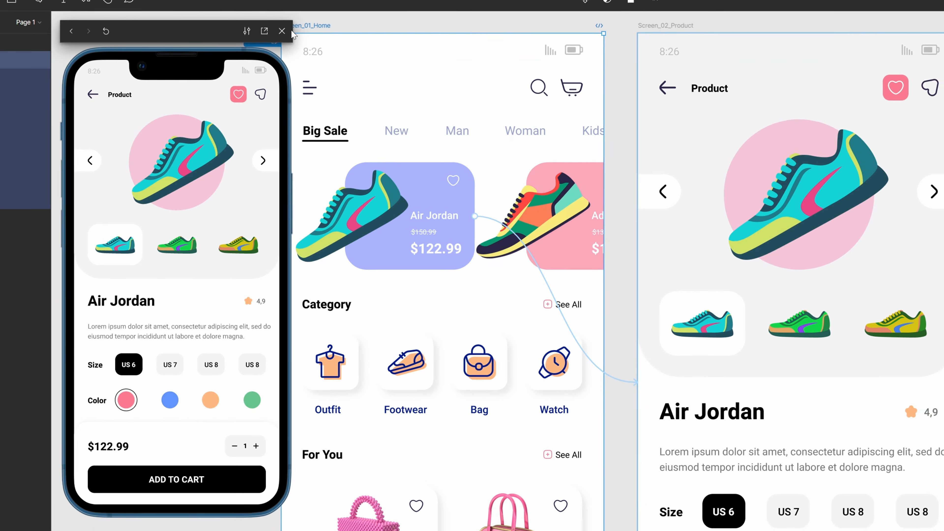
left_click(285, 29)
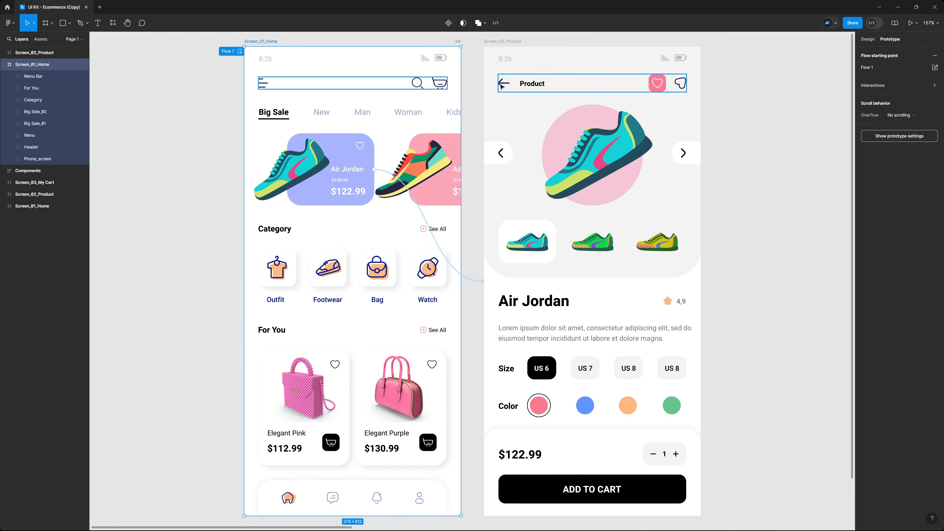
Step: Connect the product screen's back arrow to Screen_01_Home with an On tap, Navigate to interaction using the Dissolve animation
double_click(507, 85)
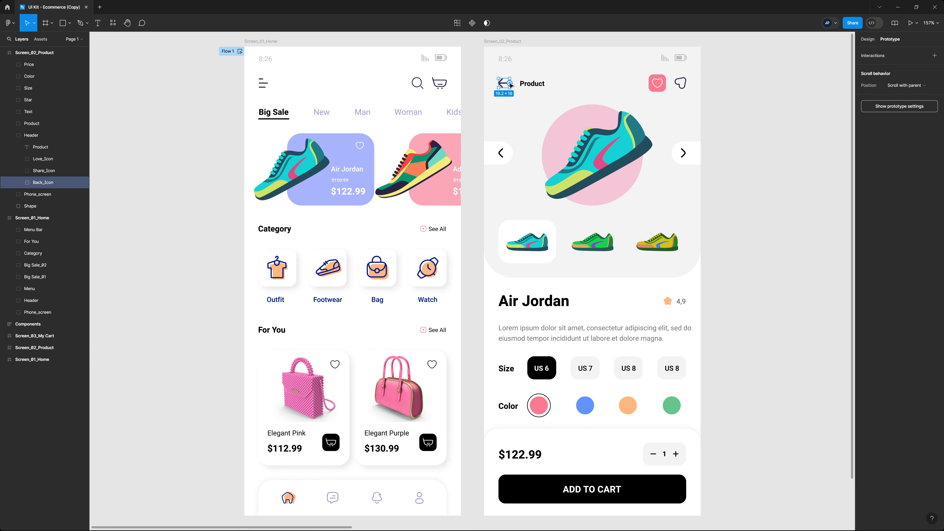
left_click_drag(511, 86, 385, 100)
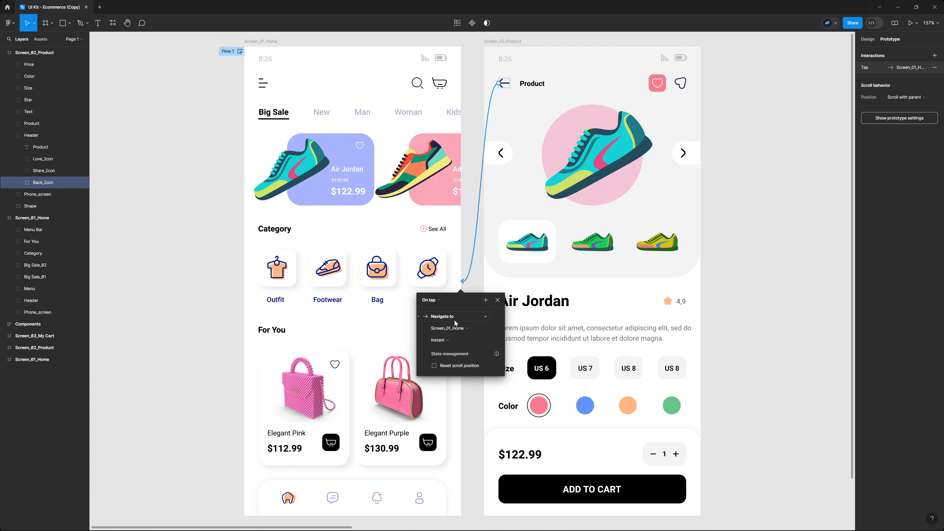
left_click(448, 342)
left_click(464, 349)
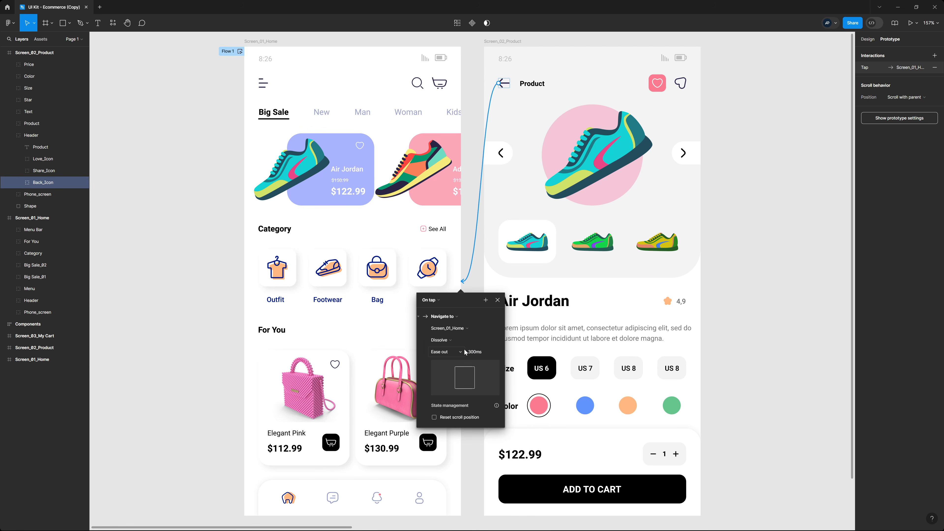
left_click(497, 300)
left_click(216, 91)
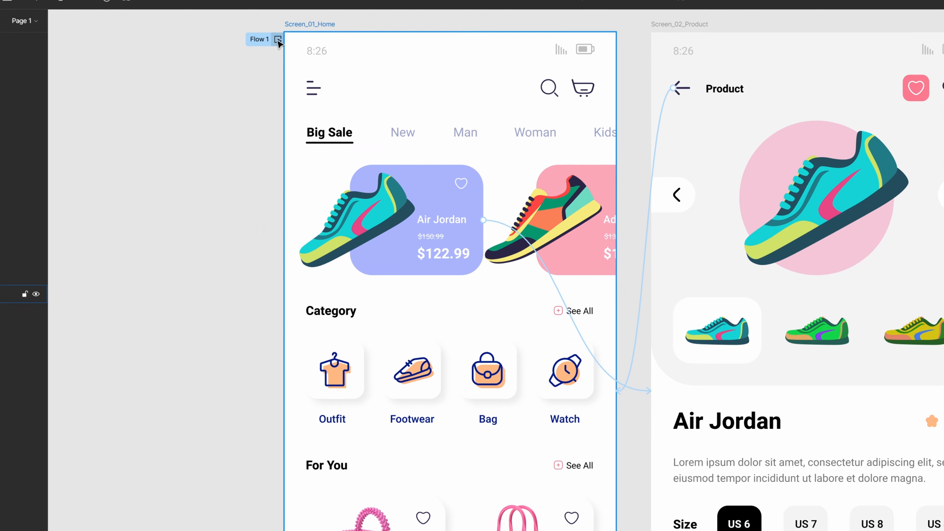
Step: Preview Flow 1 again, test going from the Air Jordan card to the product screen and back, and close it
left_click(247, 50)
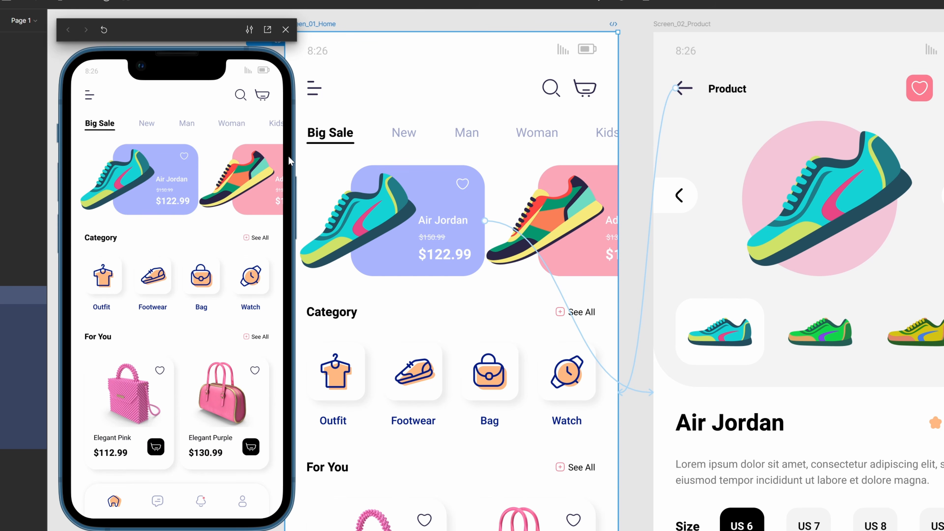
left_click(159, 184)
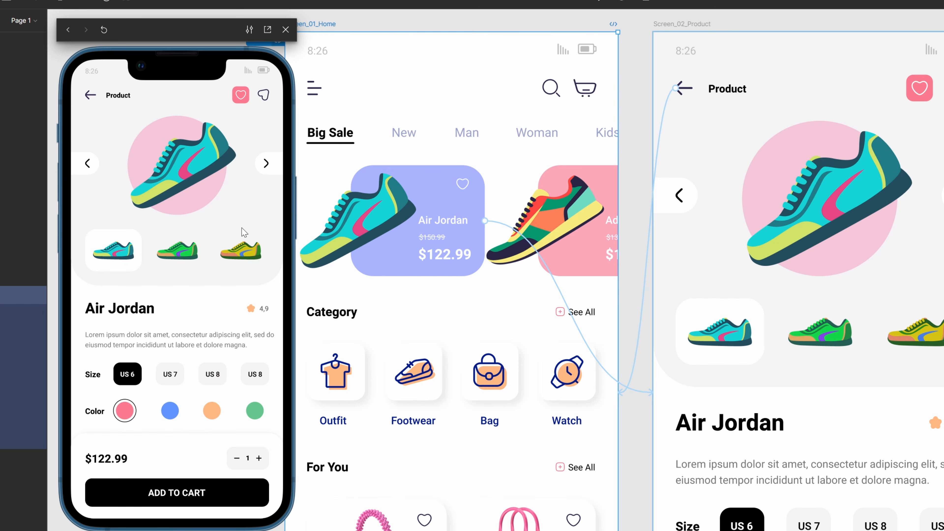
left_click(90, 97)
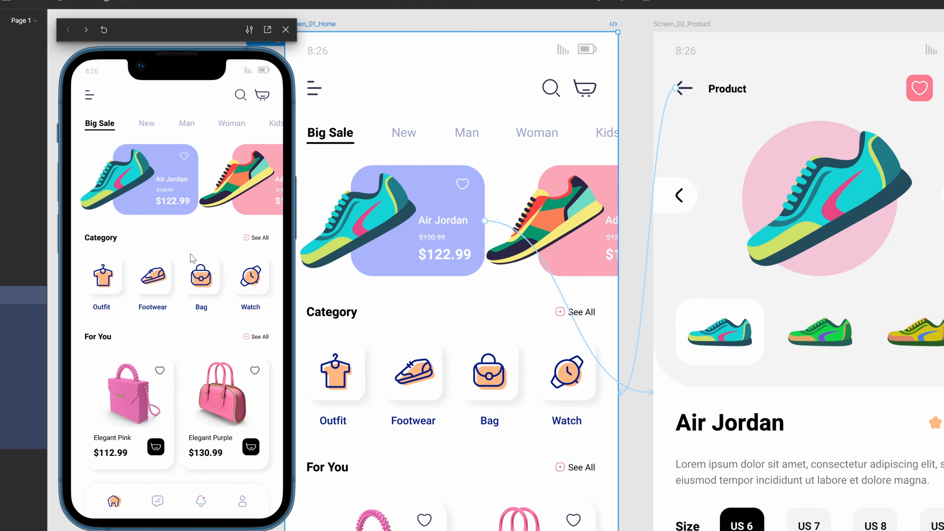
left_click(285, 29)
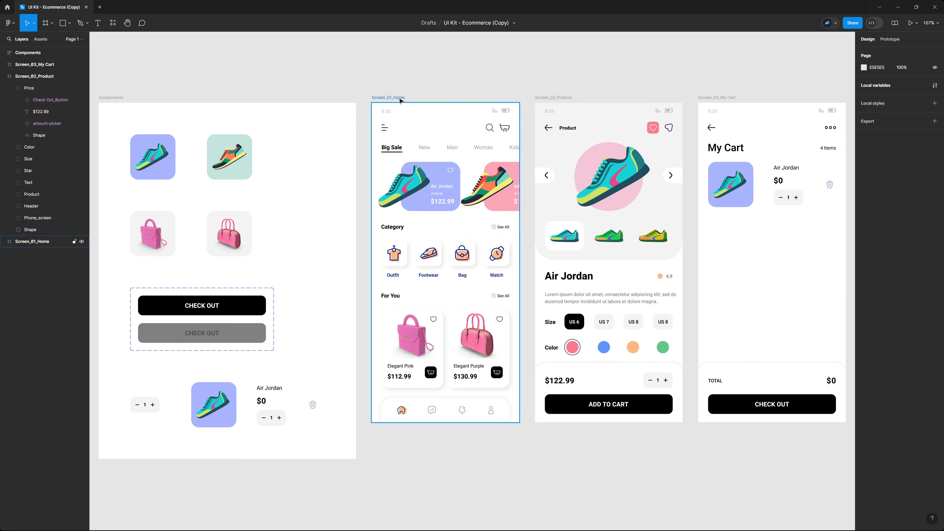
Step: Look over the Home, Product and My Cart screen frames one after another
left_click(422, 101)
left_click(557, 98)
left_click(717, 98)
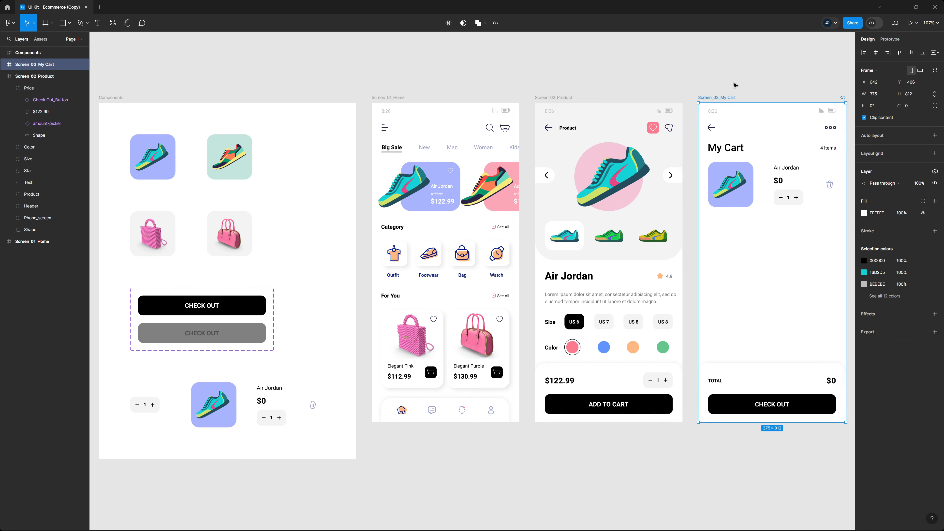
left_click(738, 80)
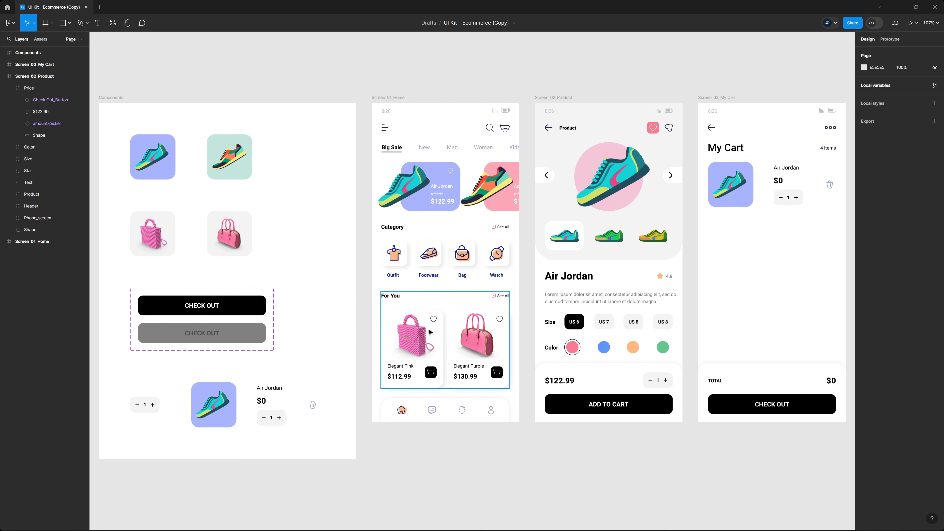
Step: Examine the amount-picker component on the Components frame, including its plus and minus parts
left_click_drag(291, 328, 390, 227)
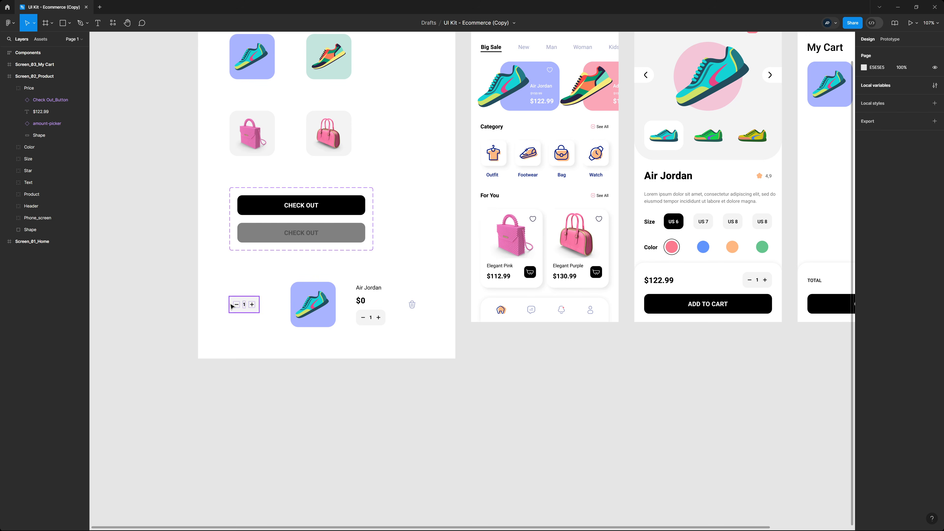
left_click_drag(205, 279, 299, 337)
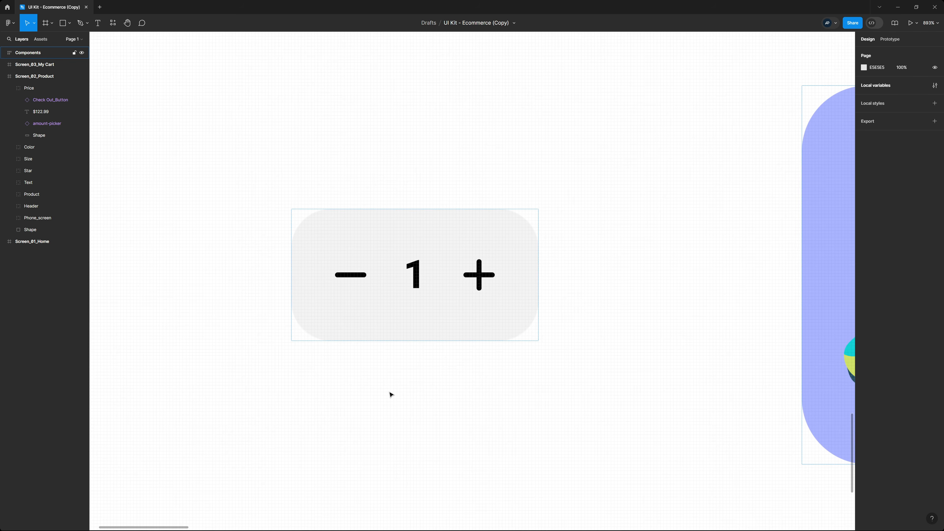
scroll(481, 350, "down", 5)
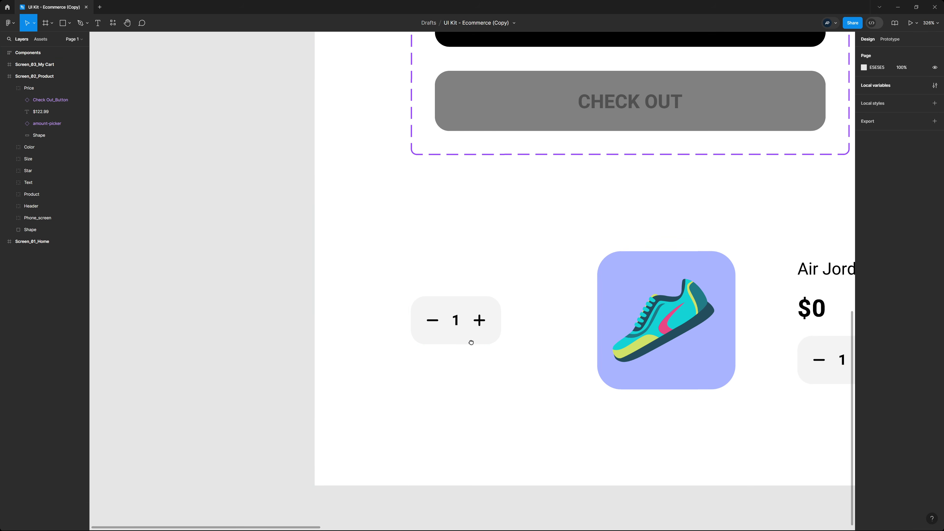
left_click_drag(472, 343, 426, 320)
double_click(410, 297)
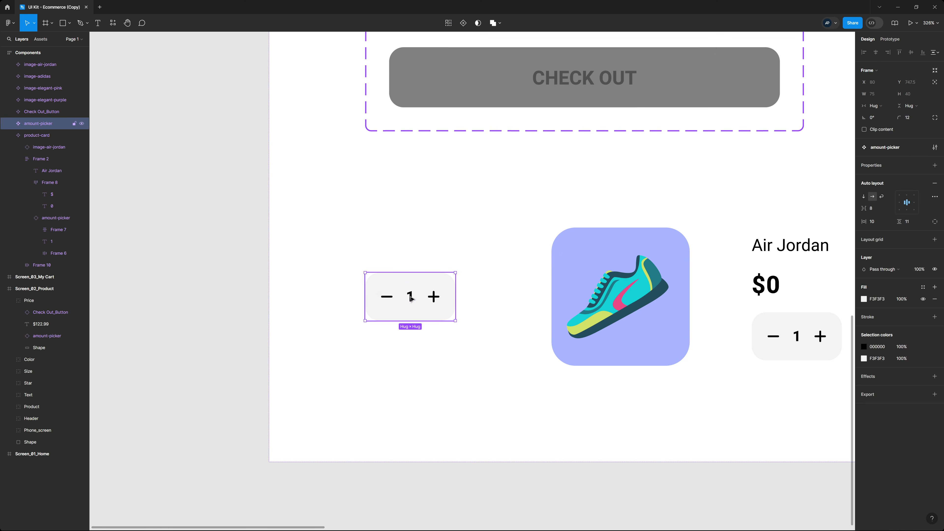
left_click(460, 337)
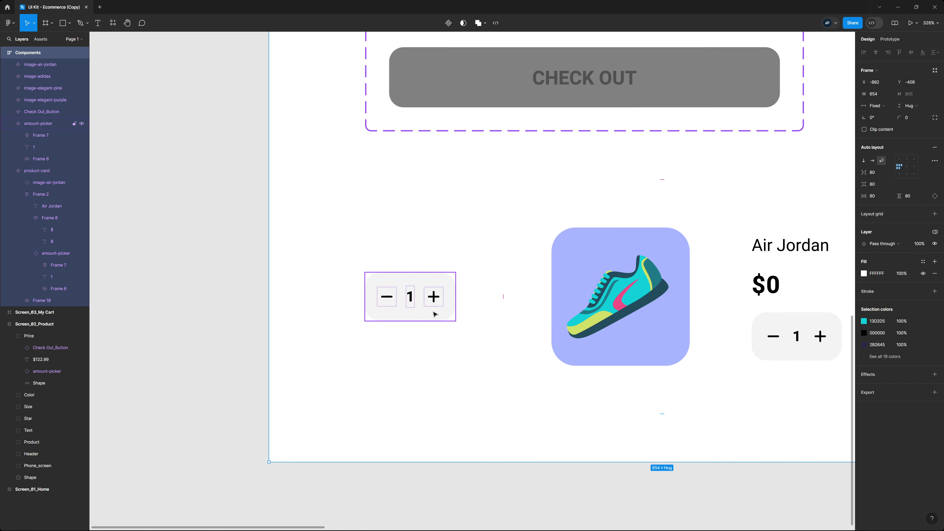
double_click(434, 297)
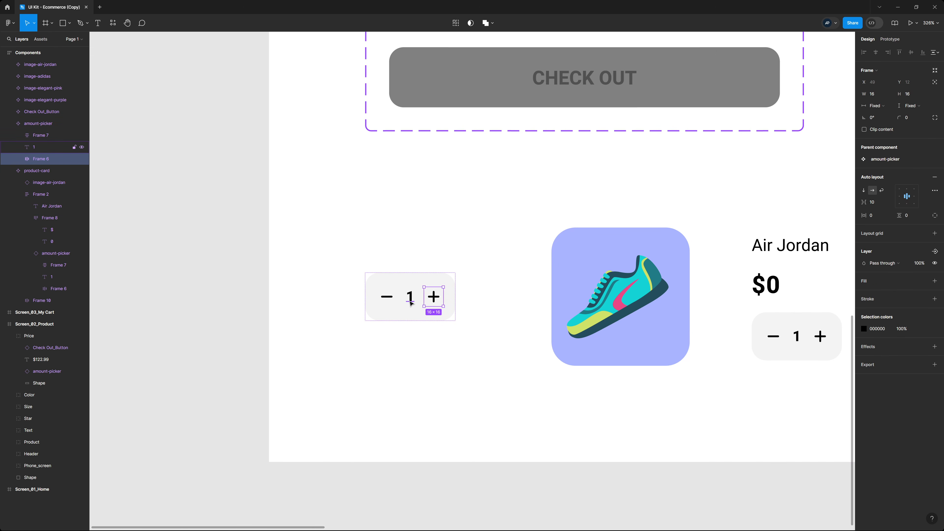
left_click(387, 297)
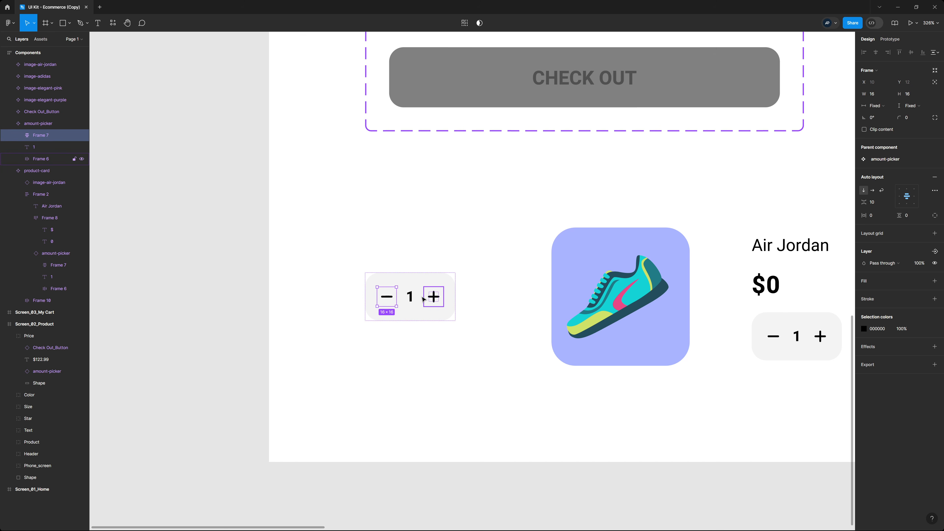
left_click(420, 332)
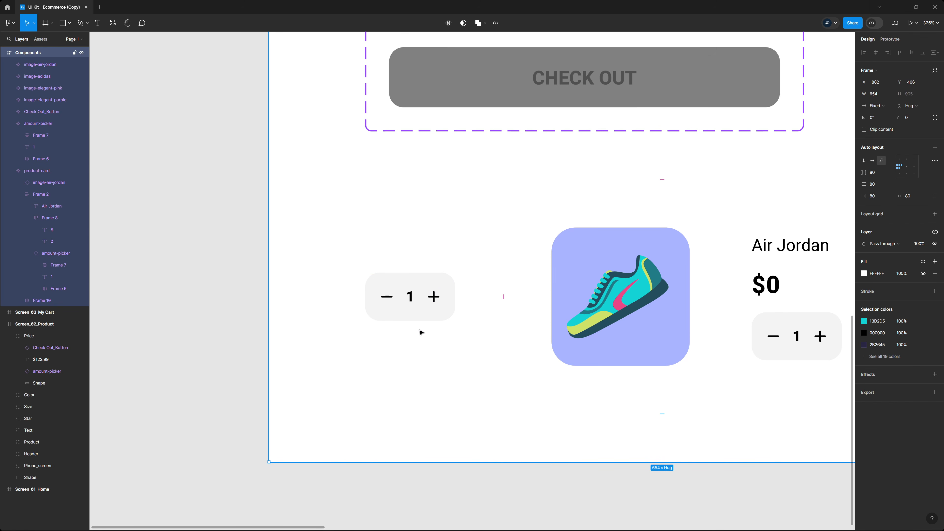
left_click(224, 247)
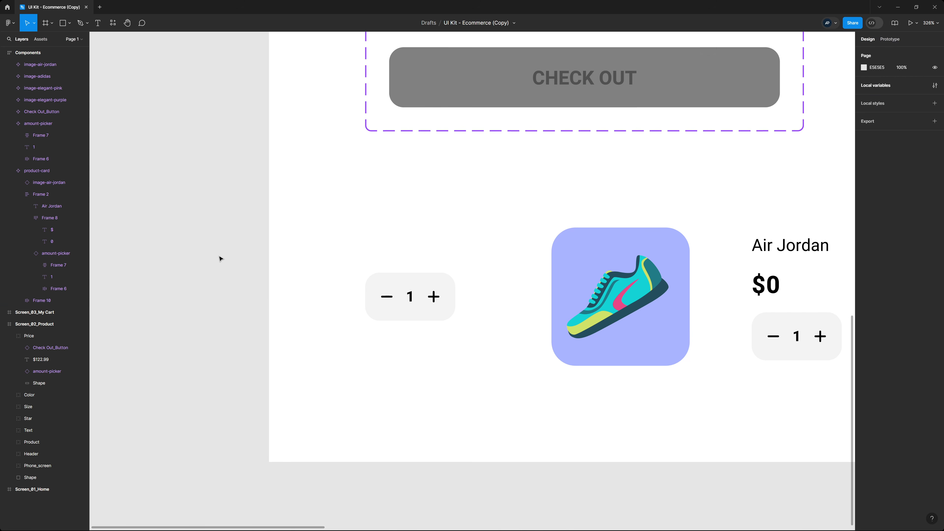
Step: Delete the accent, product-1 and product-2 variables from Collection 1 of the local variables
left_click(935, 85)
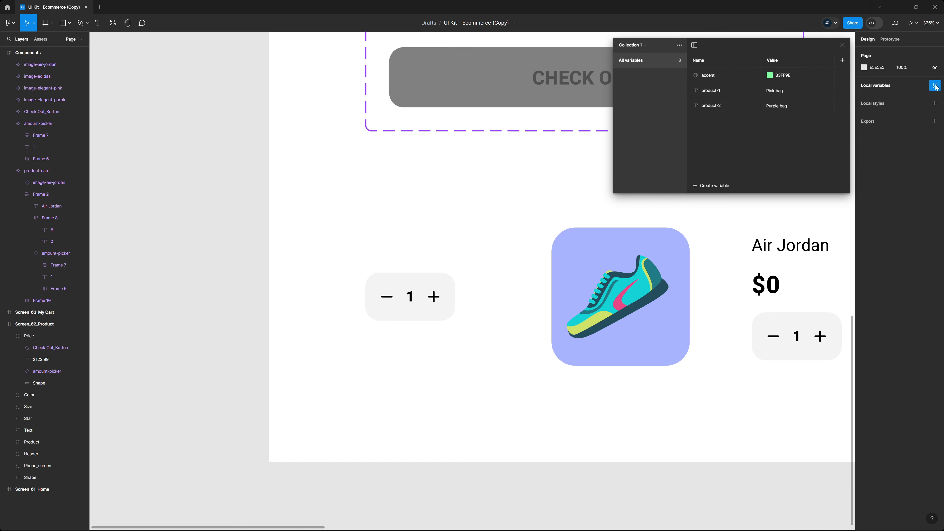
left_click(720, 75)
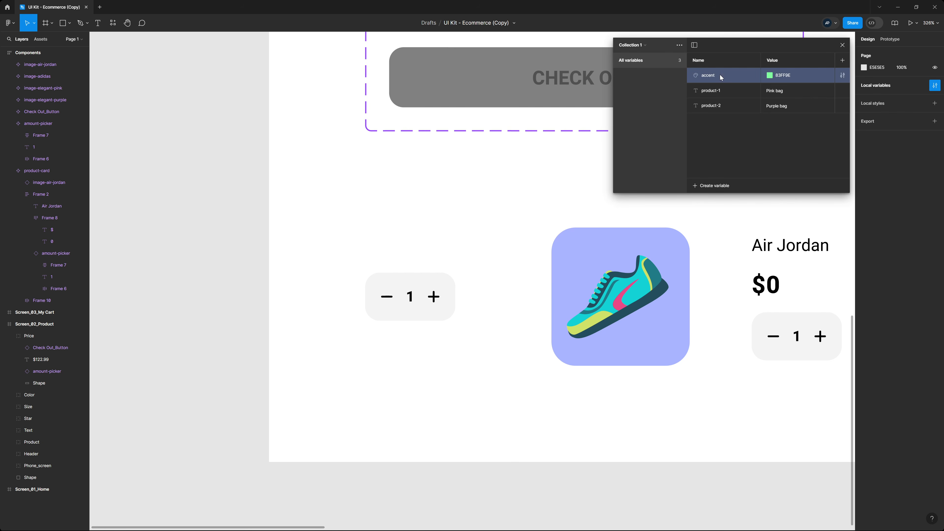
left_click(722, 105, "shift")
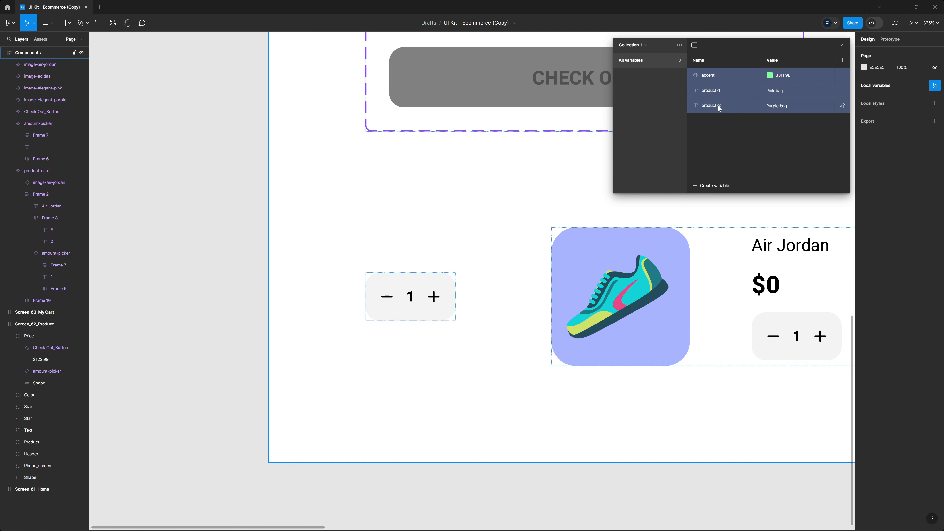
right_click(718, 105)
left_click(743, 138)
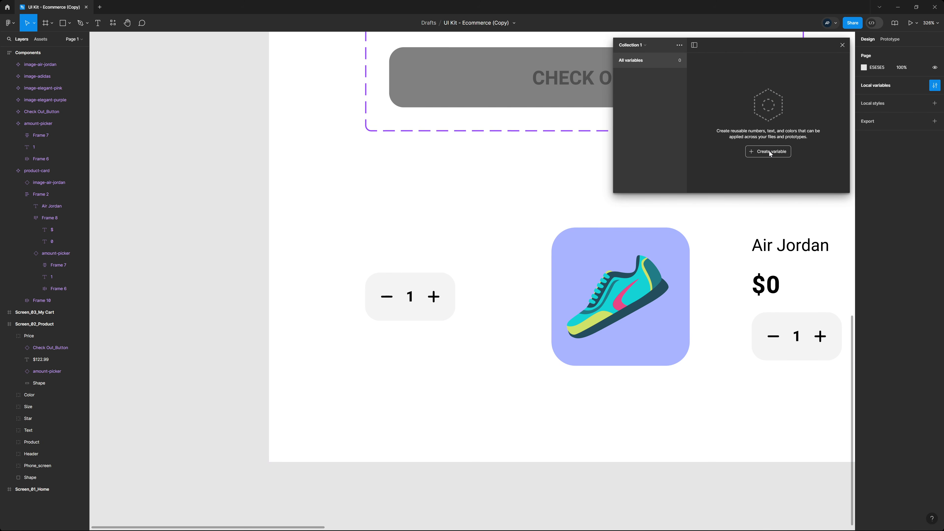
Step: Create a number variable named product-cart-total in Collection 1 with a value of 1
left_click(770, 151)
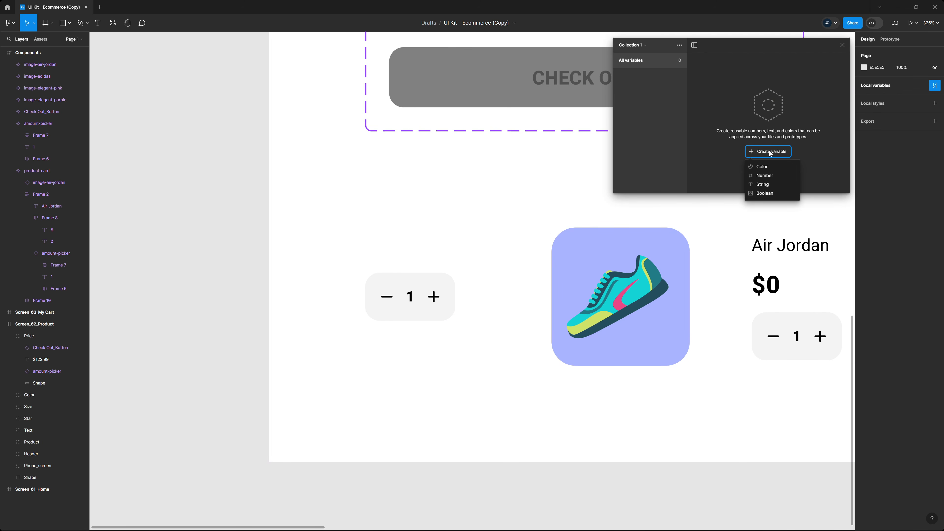
left_click(771, 176)
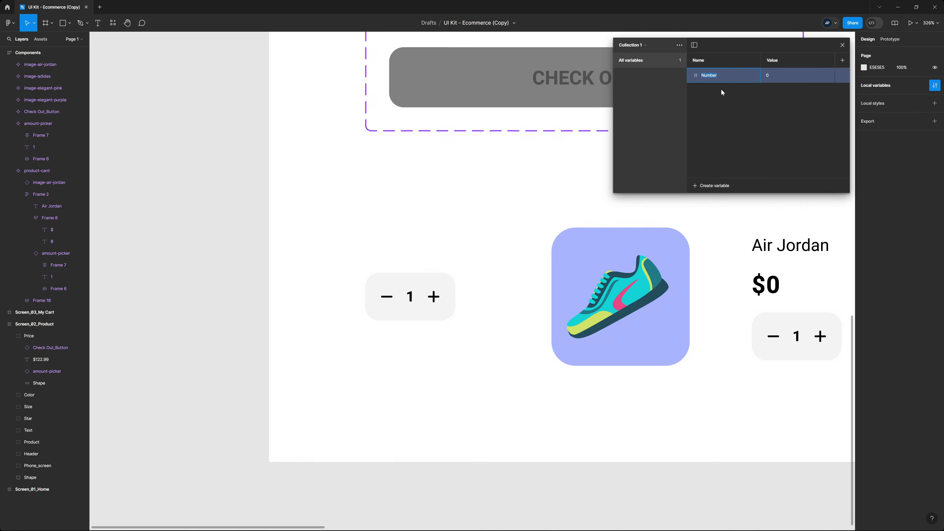
type("product-cart-total")
key("Return")
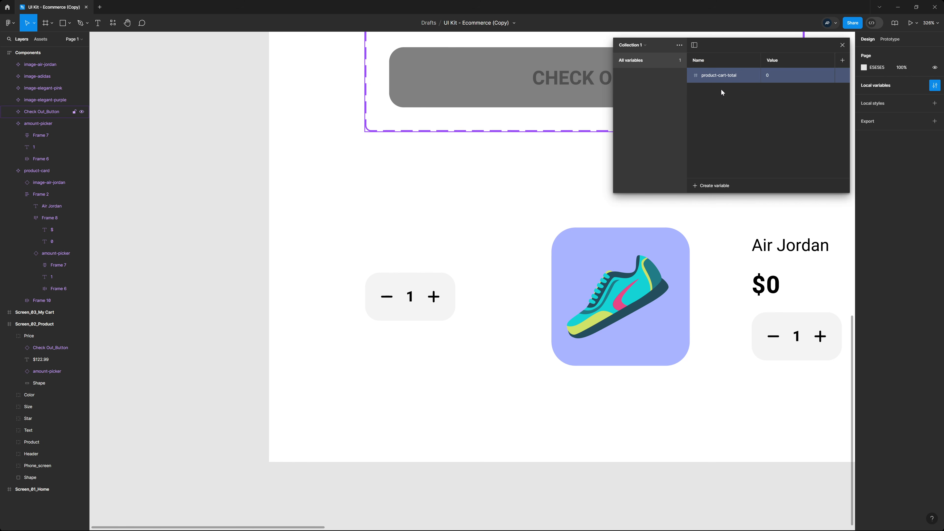
left_click(772, 76)
key("Tab")
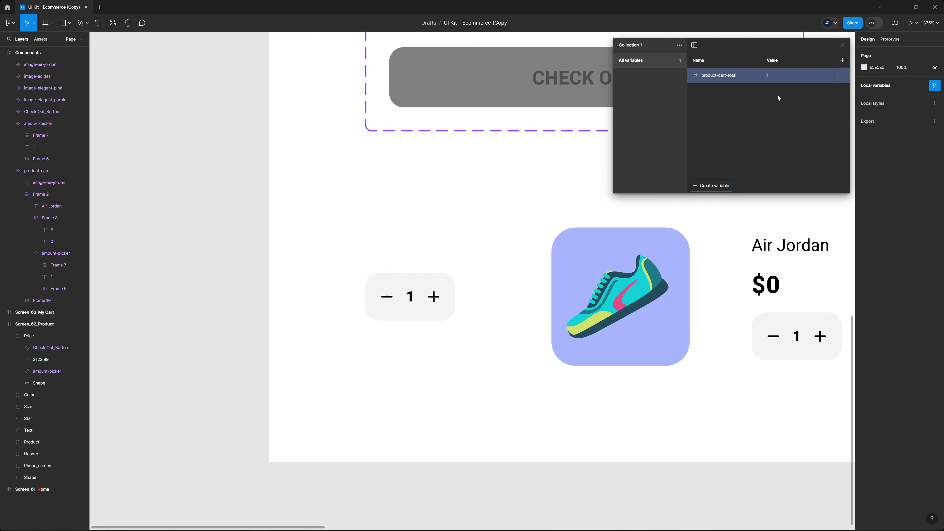
Step: Bind the amount text of the main amount-picker component to the product-cart-total variable
double_click(410, 296)
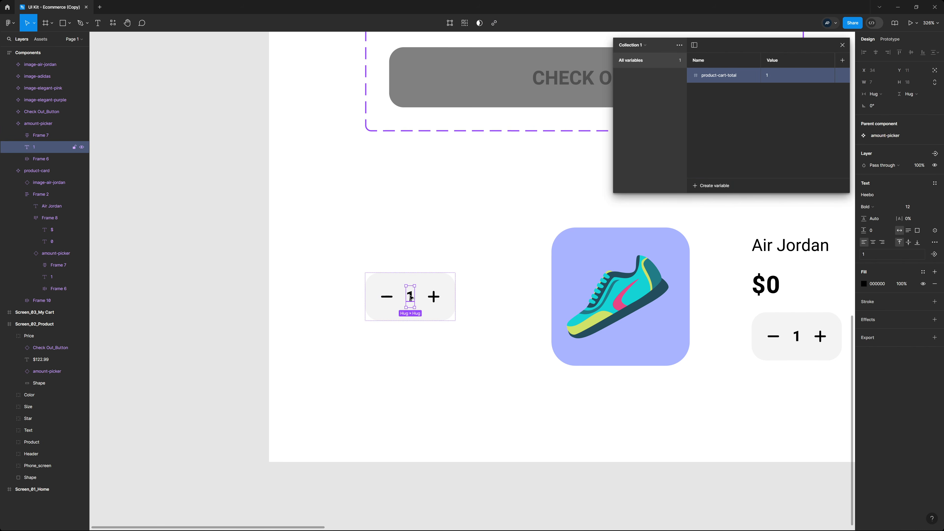
left_click(934, 231)
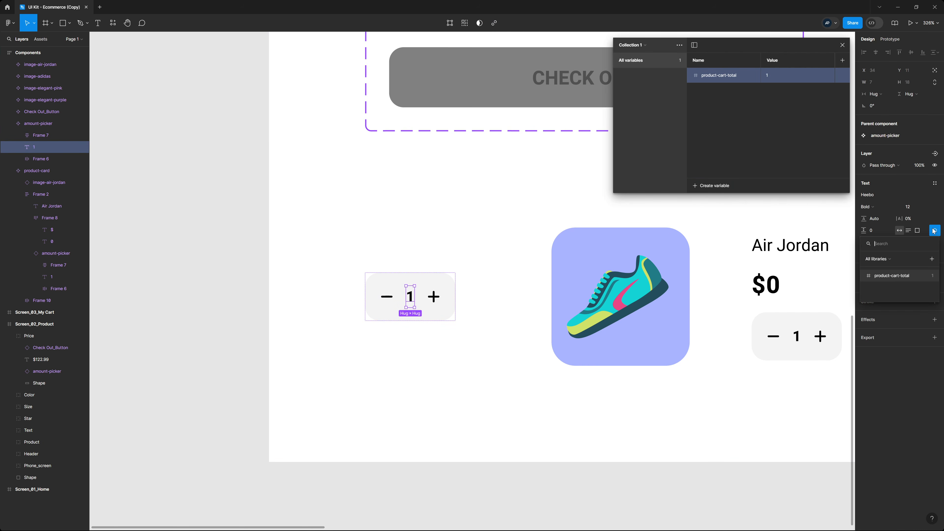
left_click(894, 277)
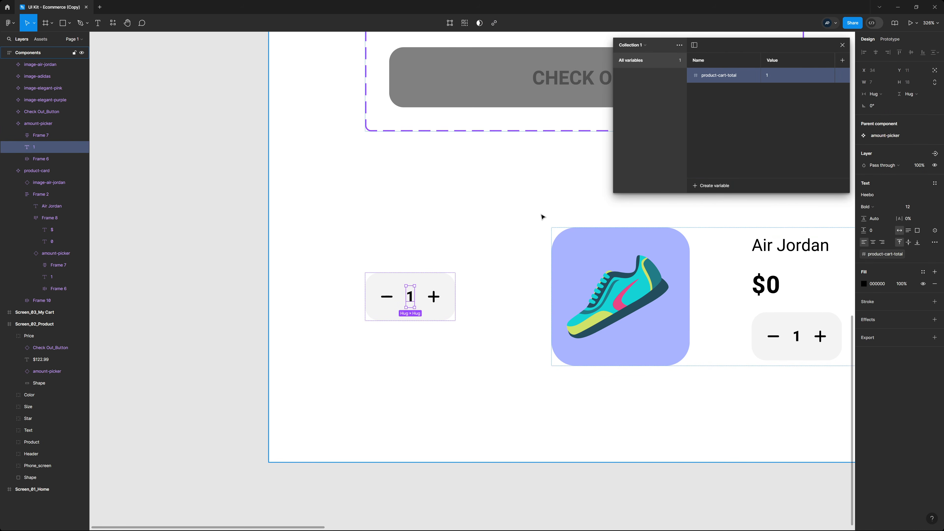
Step: Add an on-tap interaction to the amount-picker's plus part that sets product-cart-total to product-cart-total + 1
left_click(887, 40)
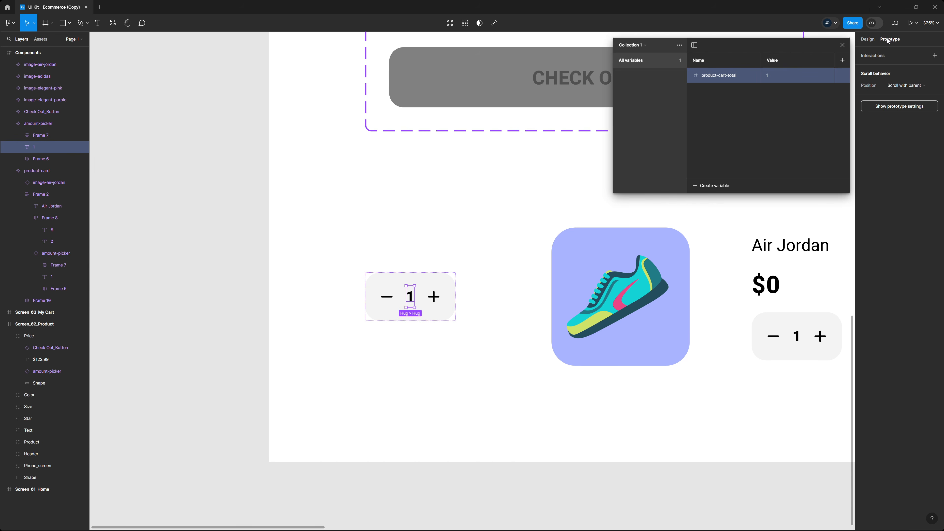
left_click(440, 300)
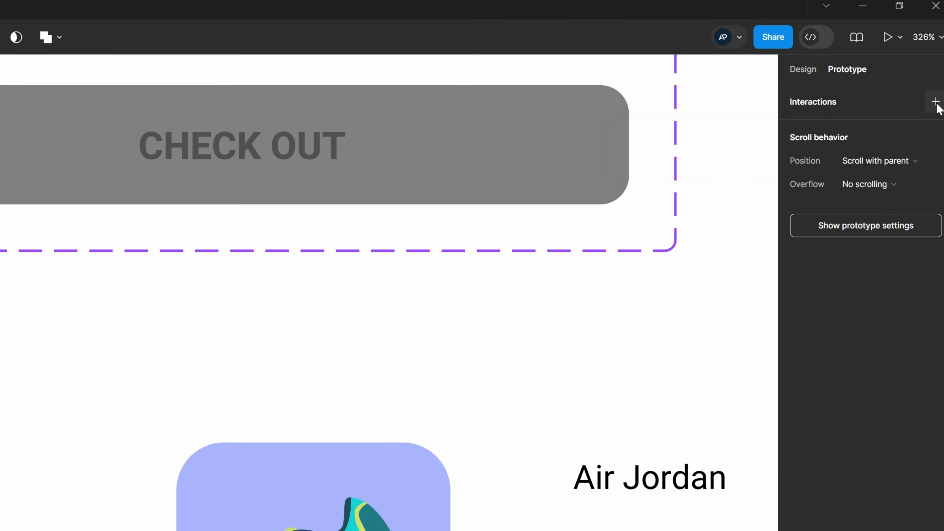
left_click(934, 55)
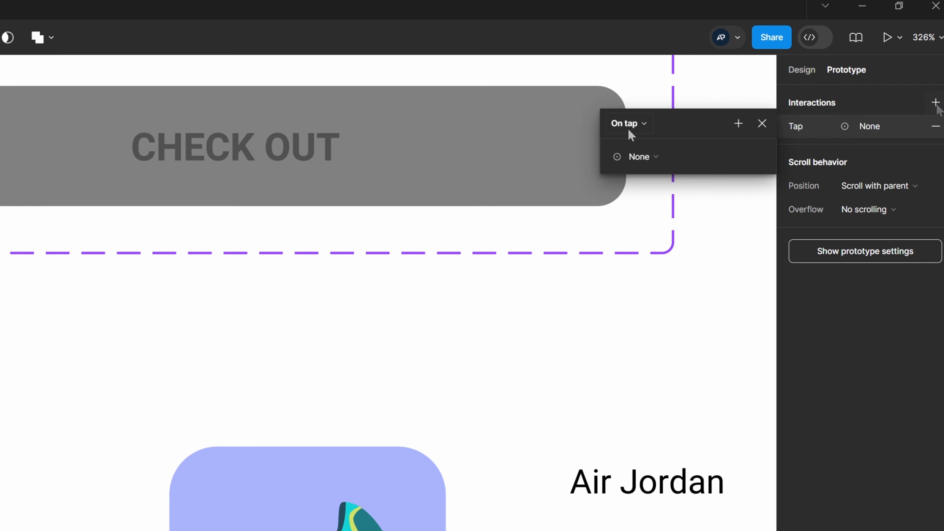
left_click(641, 156)
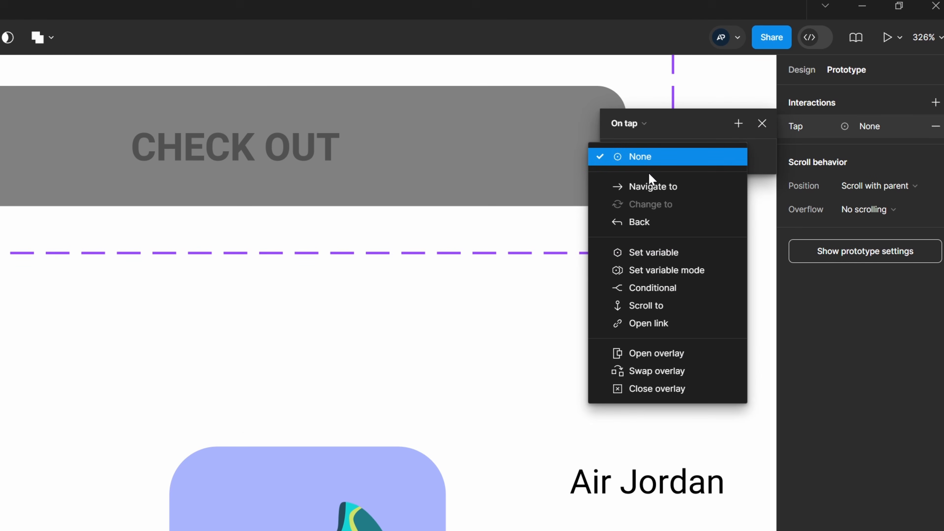
left_click(685, 256)
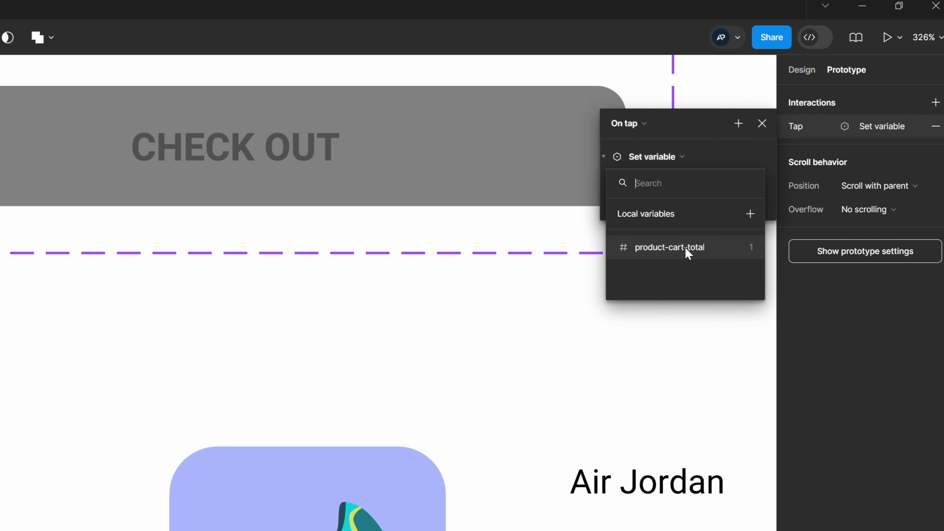
left_click(684, 246)
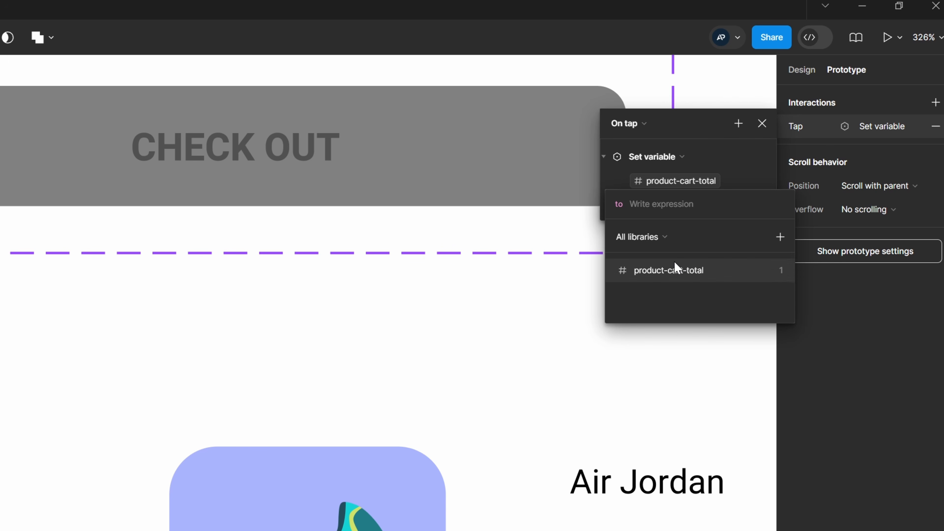
left_click(690, 271)
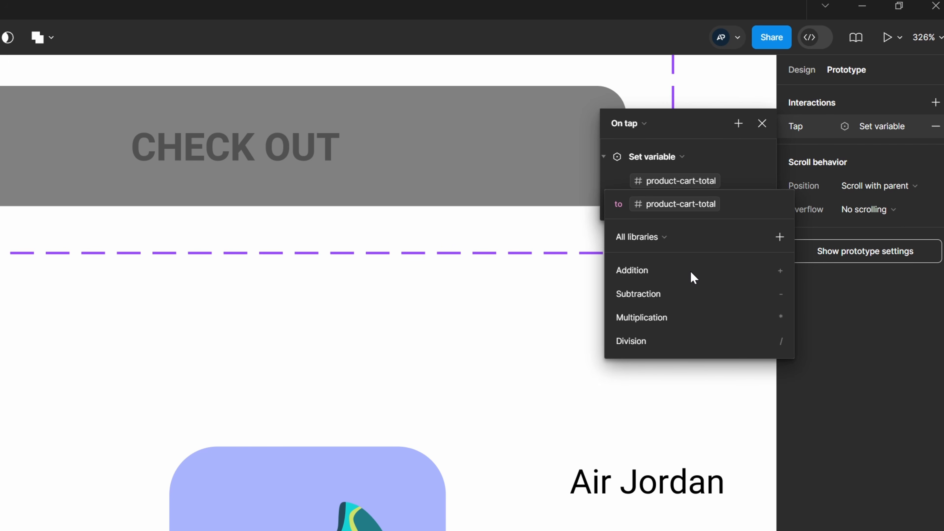
left_click(683, 274)
type("1")
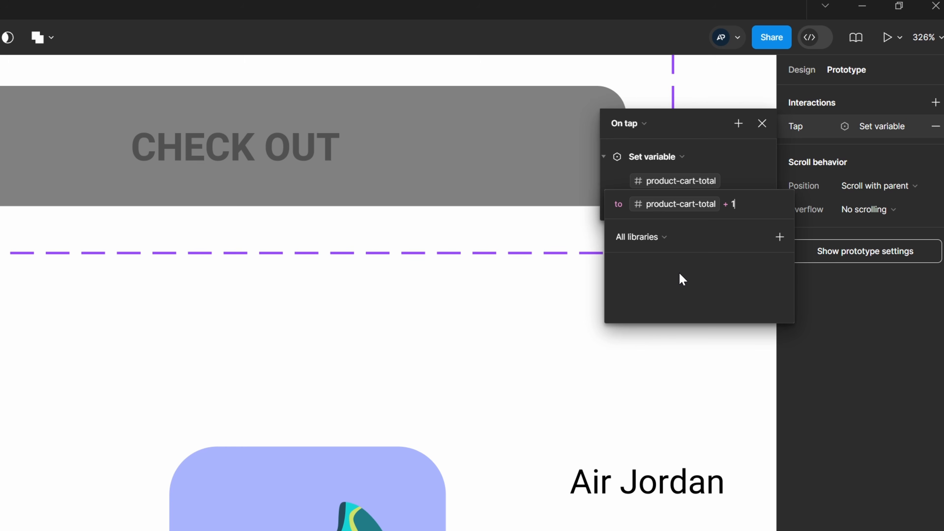
key("Return")
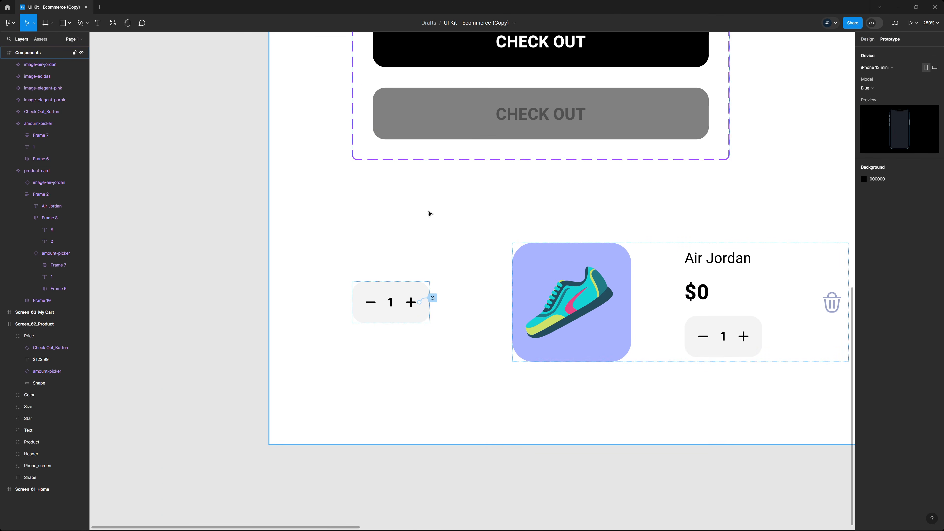
Step: Draw an empty frame of about 299 × 299 on the canvas beside the Components frame
scroll(429, 213, "down", 5)
scroll(293, 226, "left", 10)
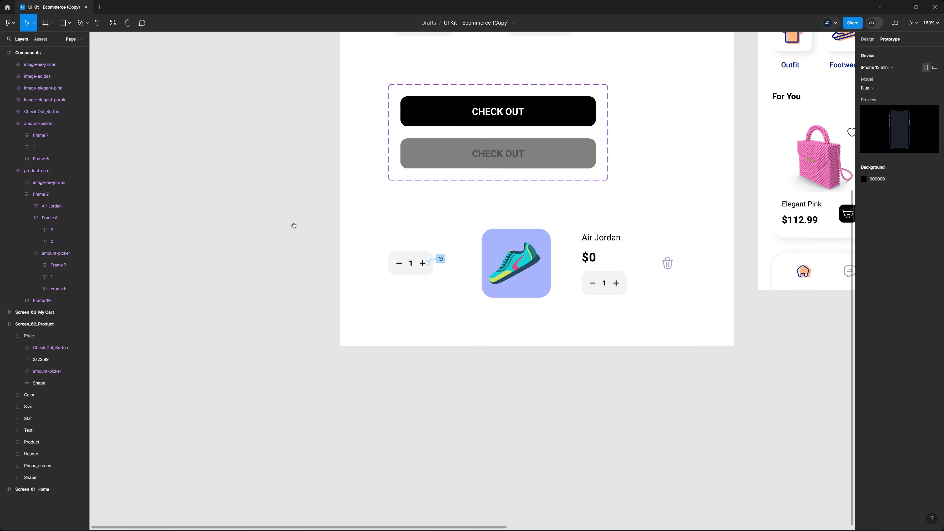
key("f")
left_click_drag(271, 183, 372, 275)
left_click_drag(403, 310, 451, 363)
Step: Paste a copy of the amount-picker into the middle of the new frame and make that frame a flow starting point
left_click(661, 258)
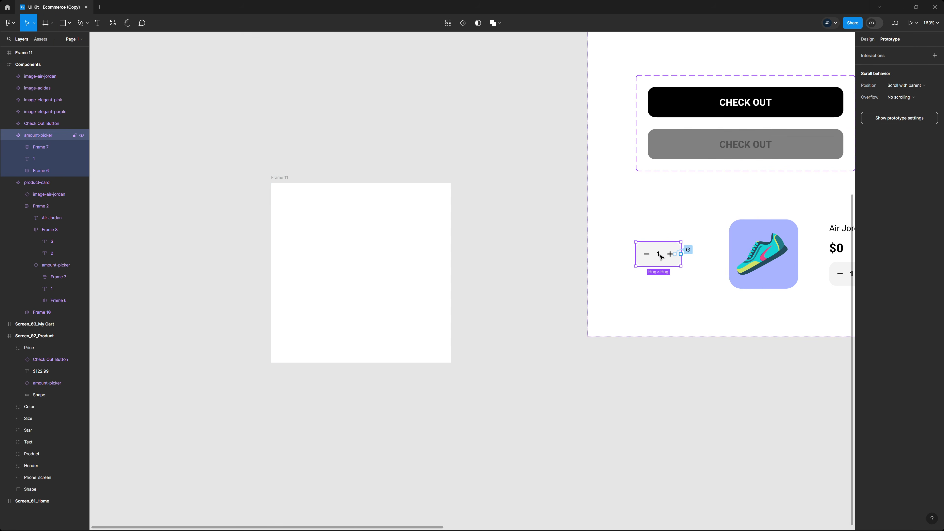
left_click(337, 238)
right_click(338, 237)
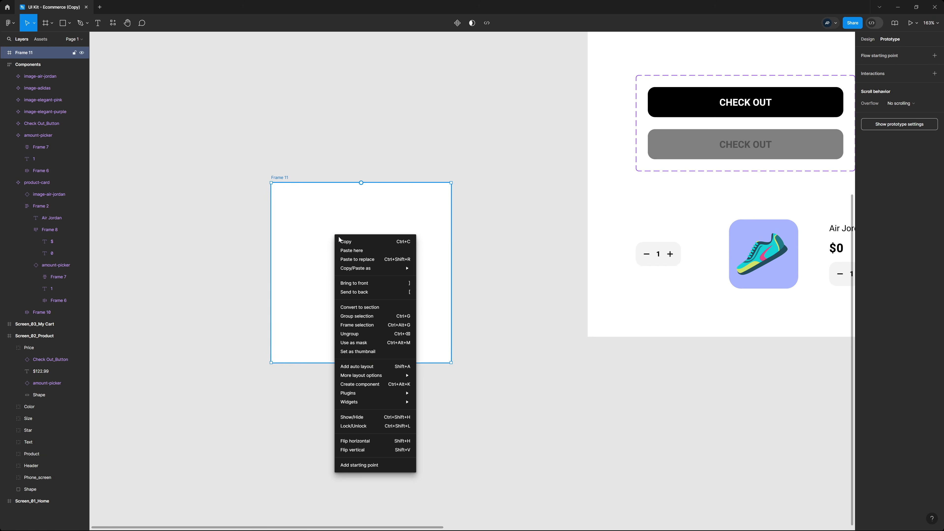
left_click(359, 252)
left_click_drag(362, 257, 363, 277)
left_click(285, 179)
key("shift+2")
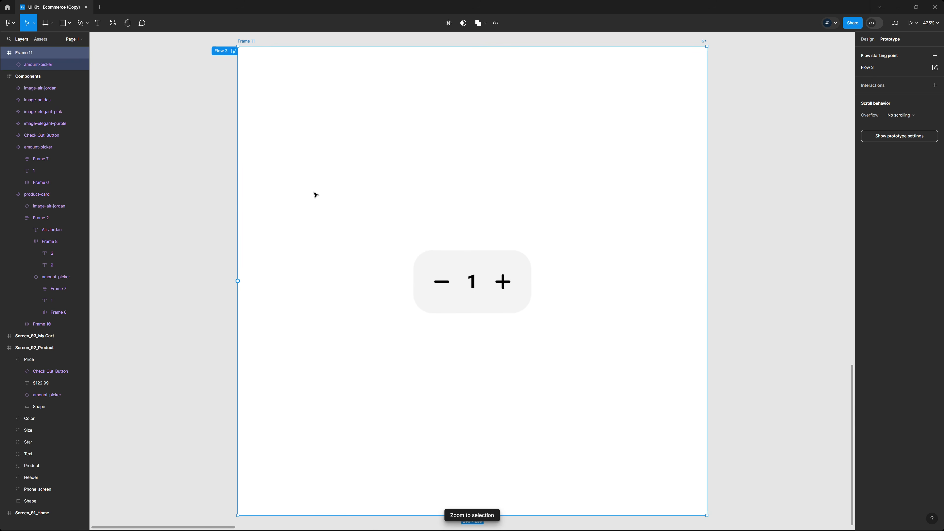
Step: Preview Flow 3, test the plus and minus parts of the amount-picker, and close the preview
left_click(506, 284)
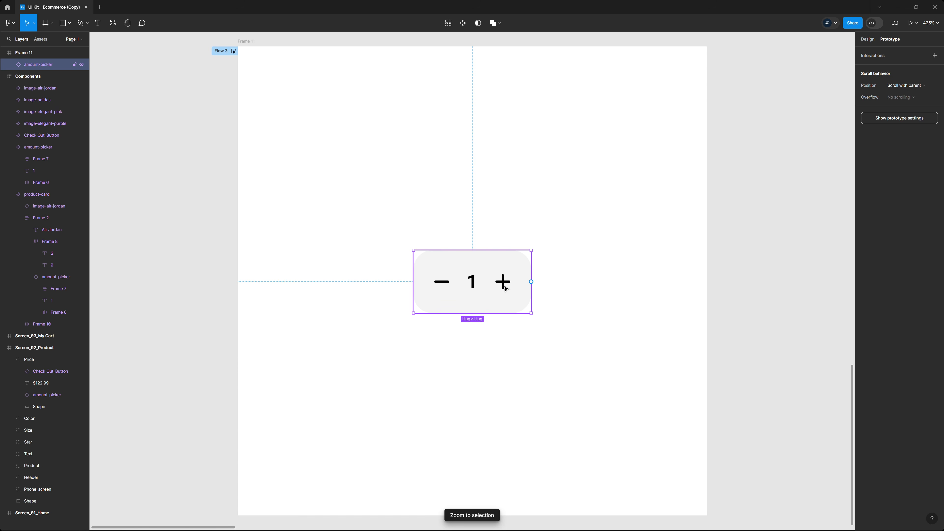
double_click(504, 287)
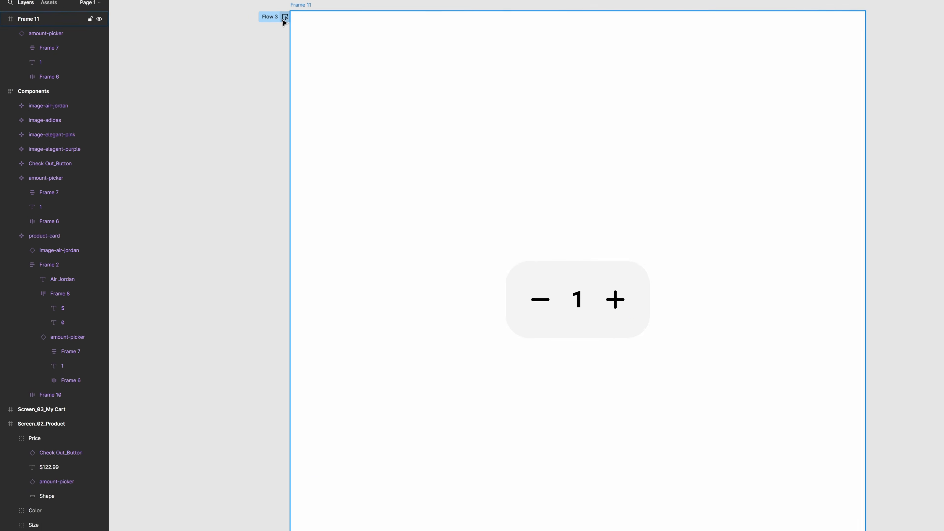
left_click(233, 52)
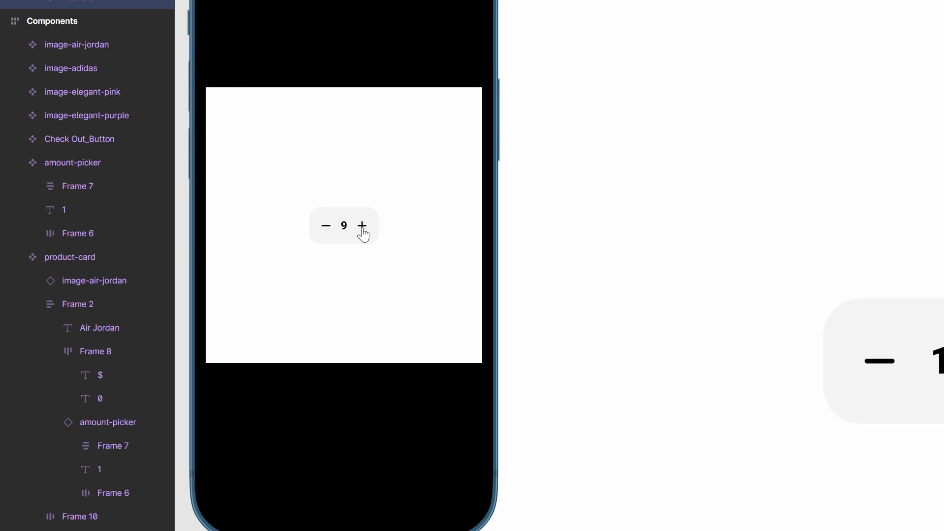
left_click(363, 227)
left_click(326, 230)
key("shift+space")
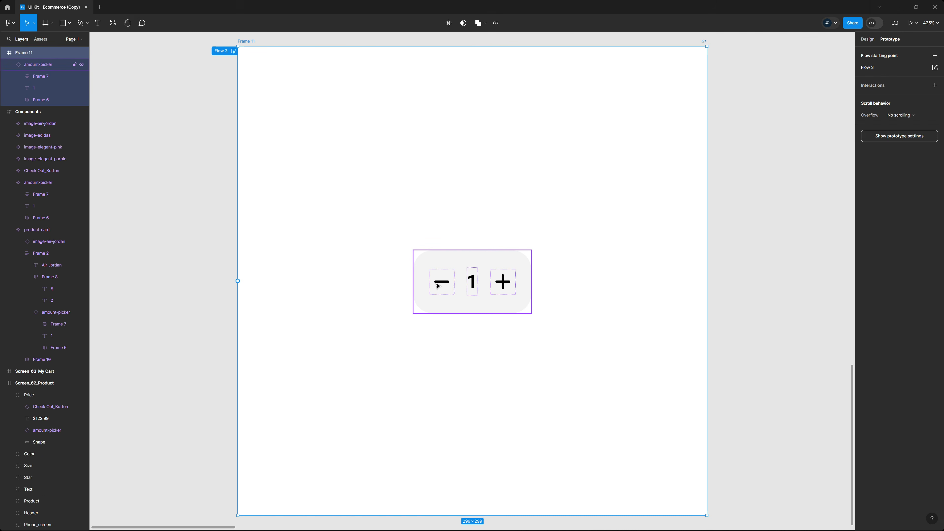
Step: Add an on-tap interaction to the minus part in Frame 11 that sets product-cart-total to product-cart-total - 1, and preview Flow 3
left_click(437, 285)
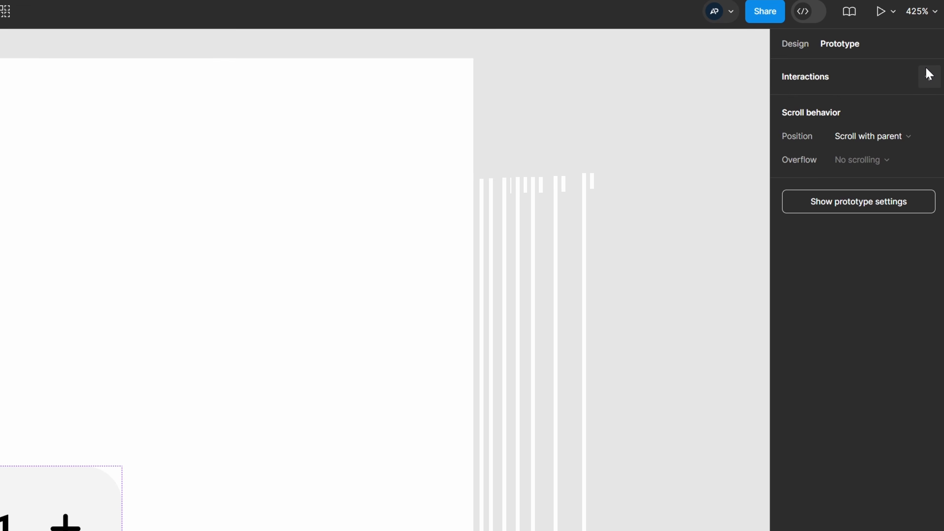
left_click(935, 55)
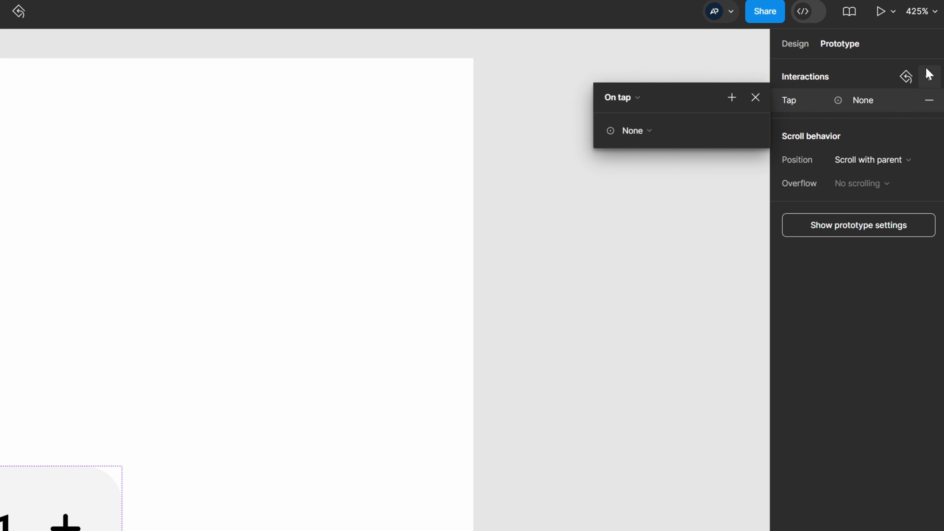
left_click(651, 129)
left_click(665, 231)
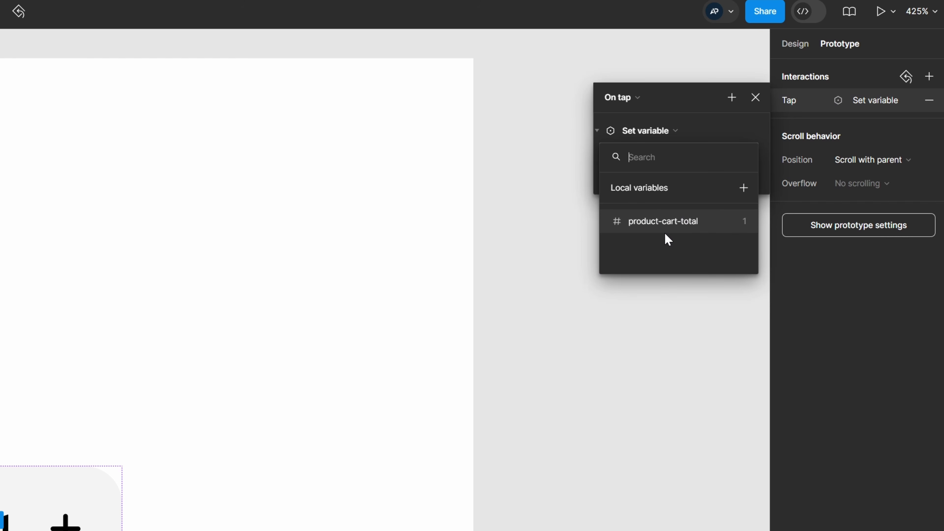
left_click(687, 226)
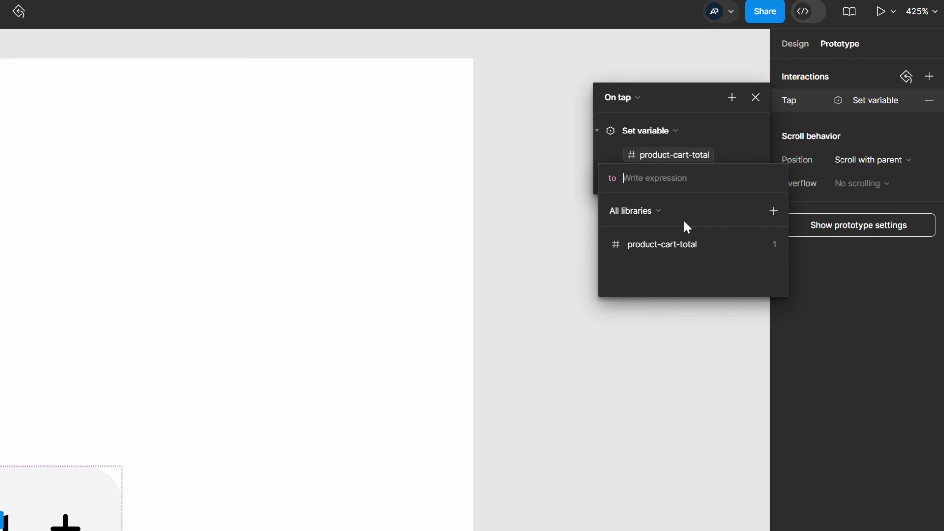
left_click(681, 242)
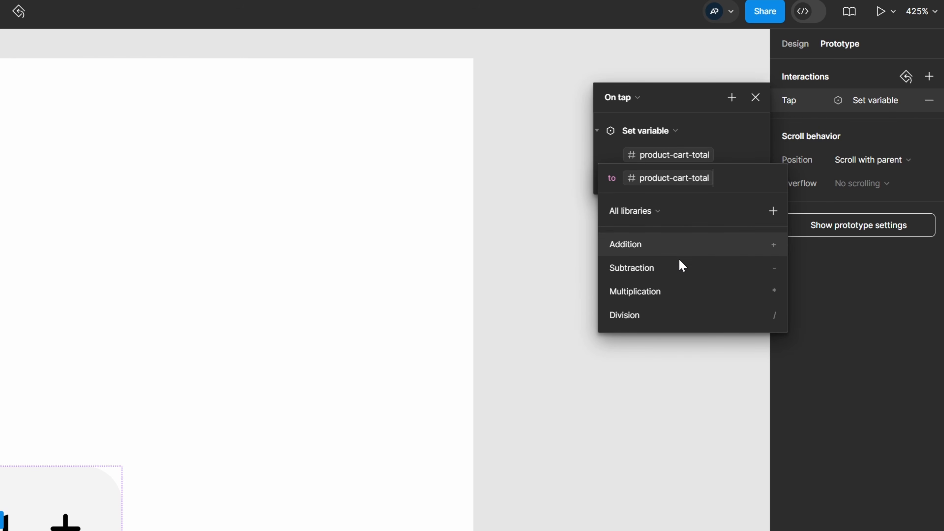
left_click(677, 268)
type("1")
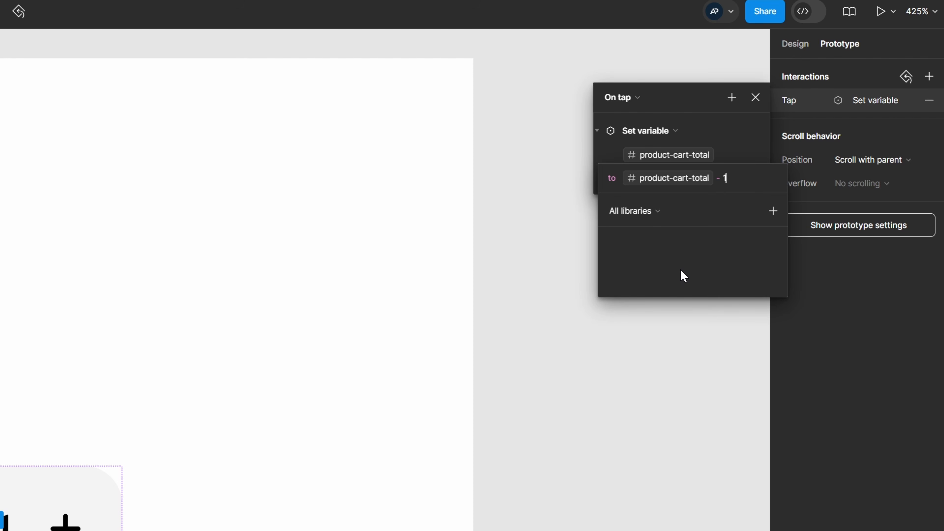
key("Return")
left_click(685, 272)
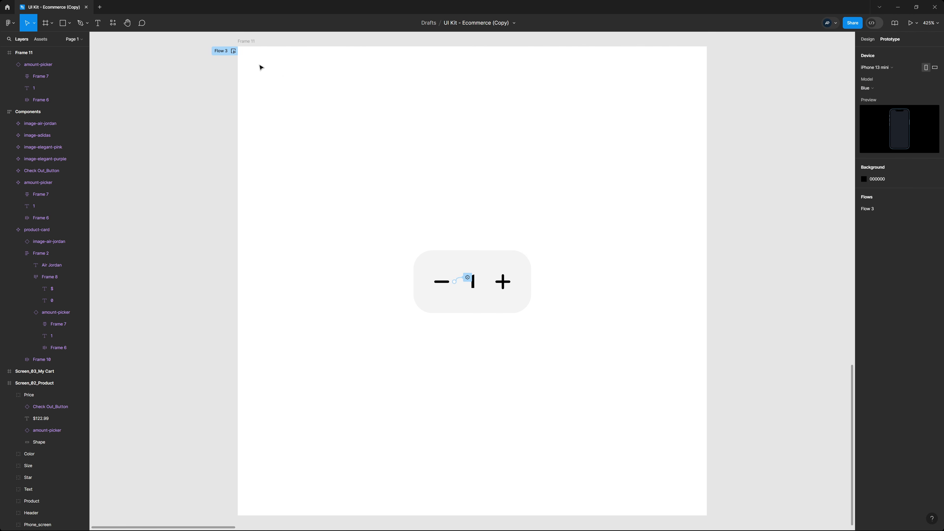
left_click(233, 51)
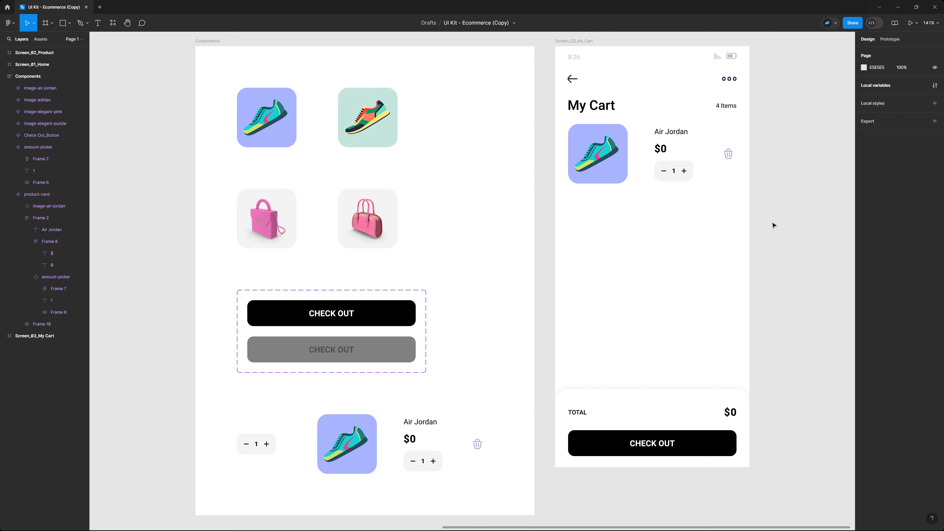
Step: Examine the product list frame on the My Cart screen, the product-card component and the shoe image components
left_click(665, 204)
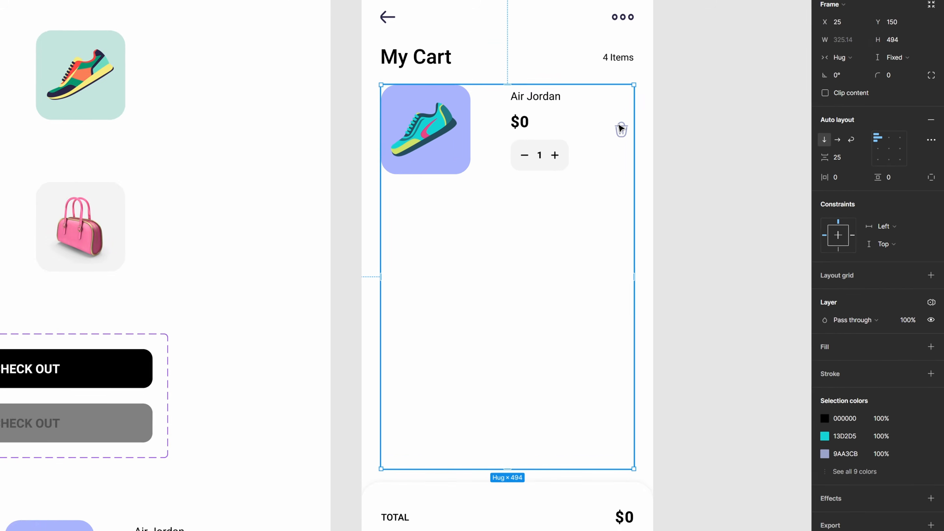
left_click(351, 436)
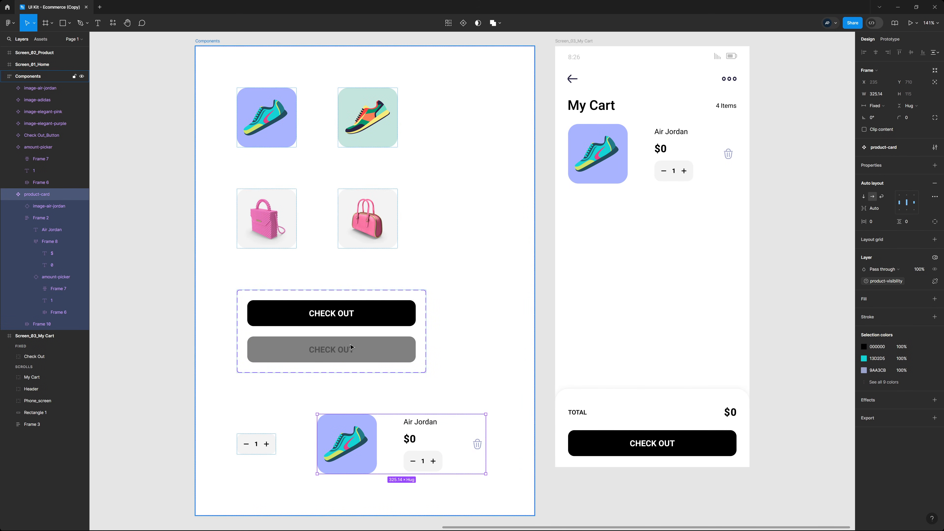
left_click(276, 122)
left_click(353, 123)
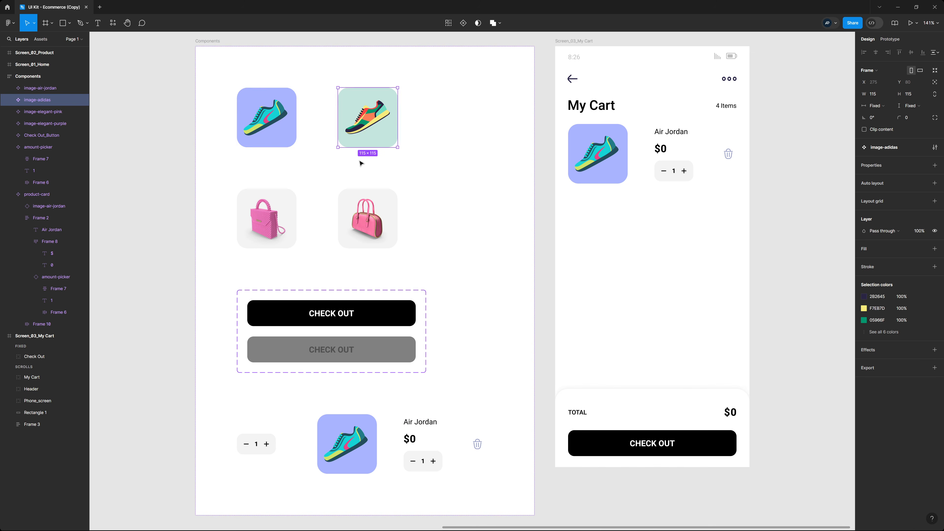
Step: Duplicate the product card three times in the product list frame on the My Cart screen
left_click(365, 223)
left_click(277, 230)
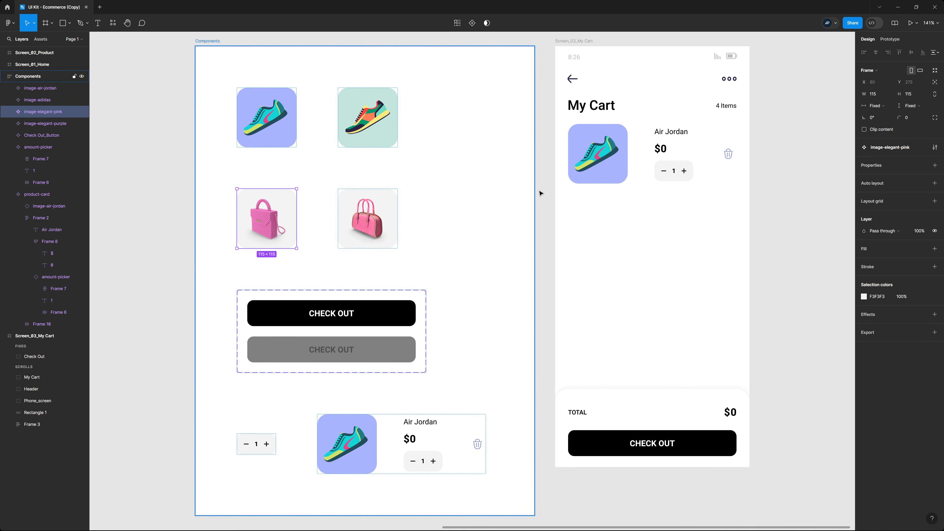
left_click(612, 148)
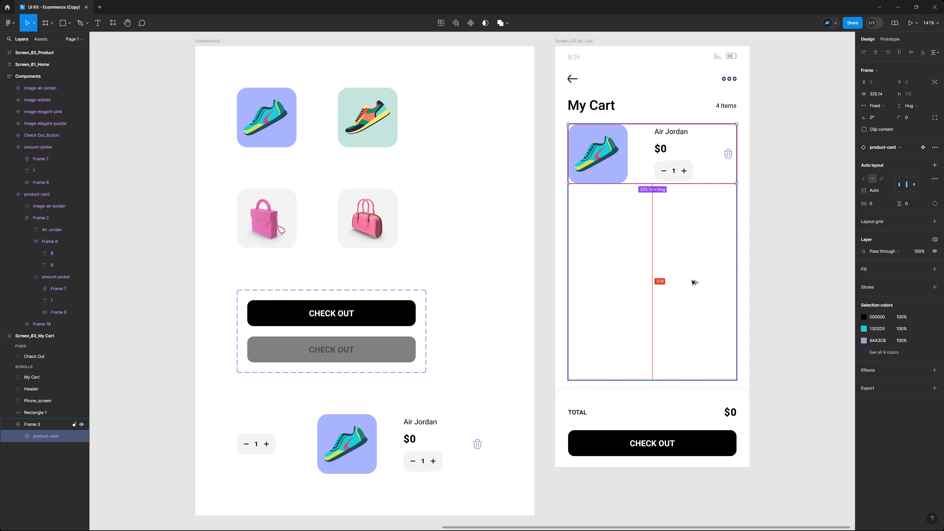
key("ctrl+d")
key("ctrl+d")
key("ctrl+d")
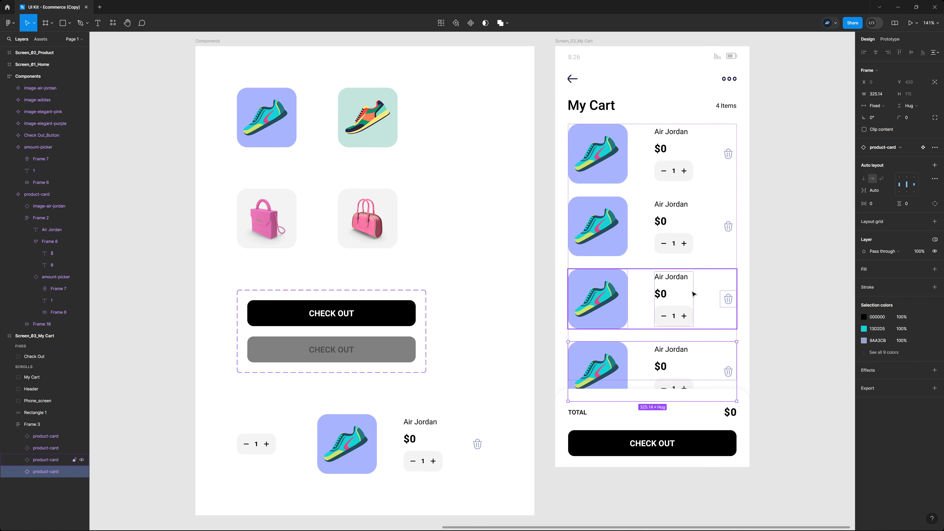
left_click(800, 269)
Step: Swap the image instance in the second product card on the My Cart screen to image-adidas
left_click(602, 245)
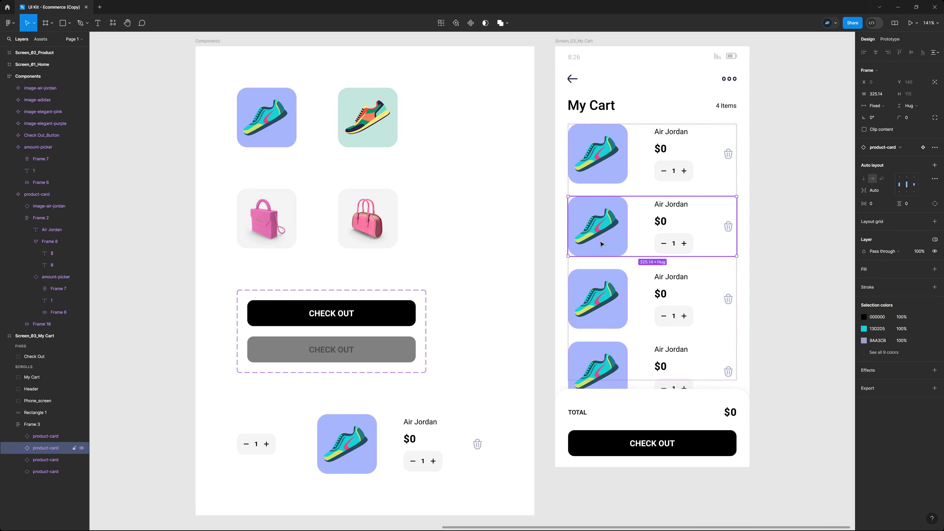
double_click(602, 244)
left_click(898, 137)
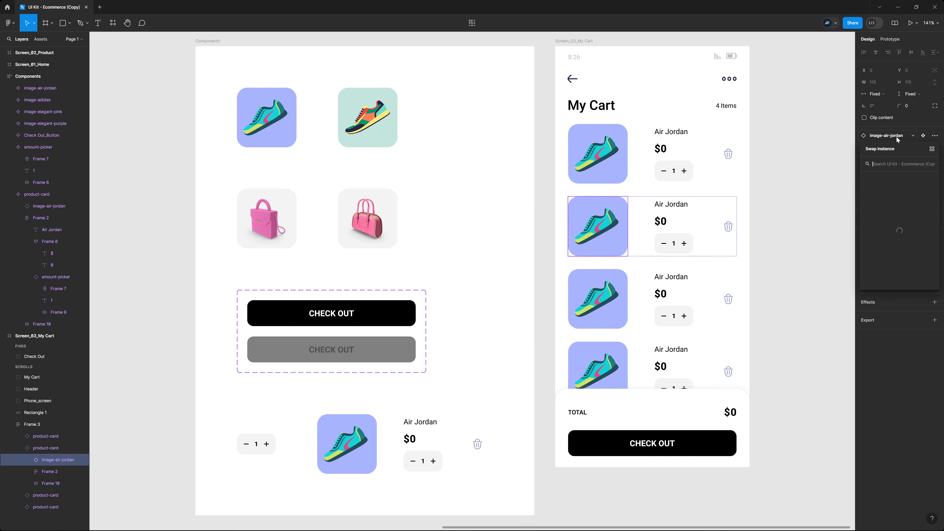
left_click(891, 217)
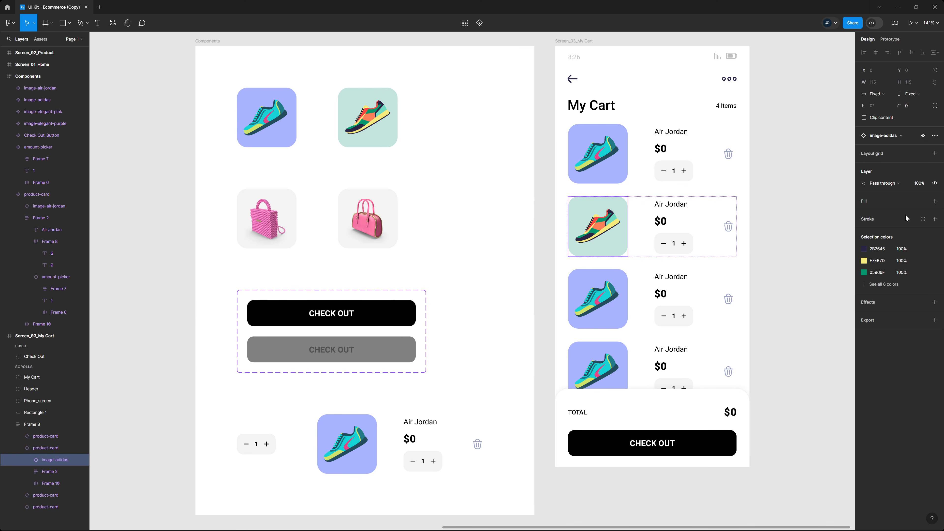
Step: Swap the image in the third product card to image-elegant-pink and in the fourth card to image-elegant-purple
double_click(617, 292)
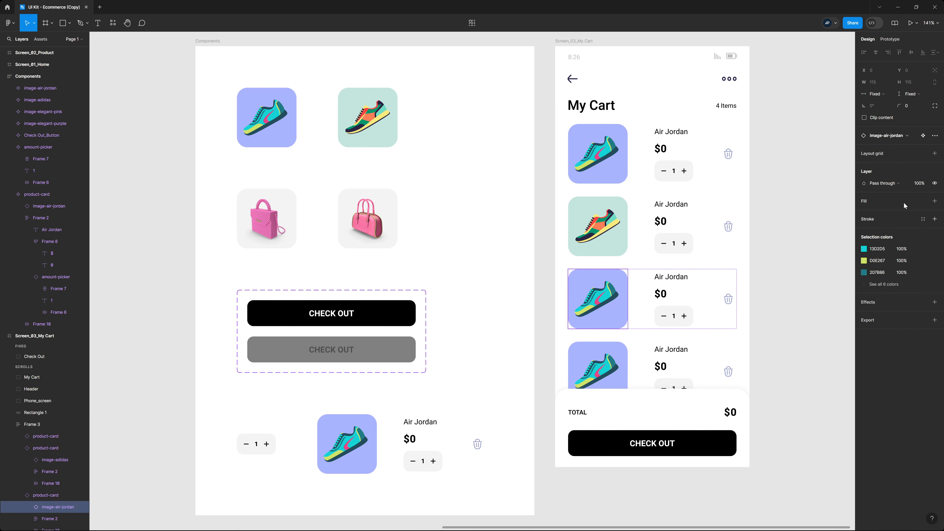
left_click(892, 136)
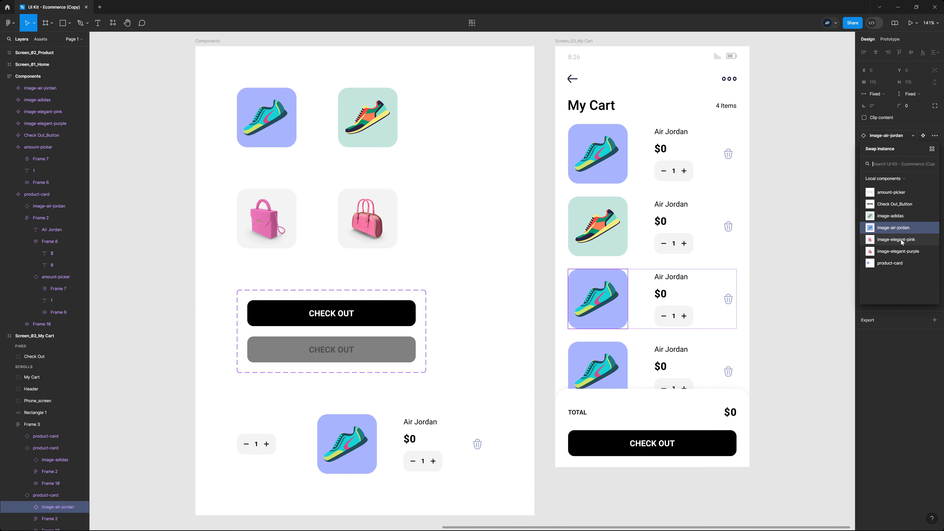
left_click(902, 241)
double_click(609, 366)
left_click(892, 136)
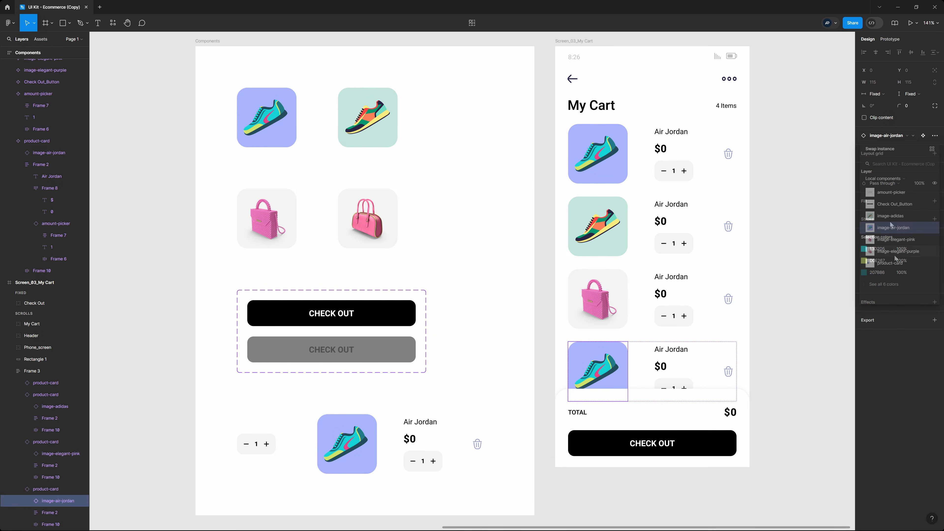
left_click(897, 252)
left_click(789, 275)
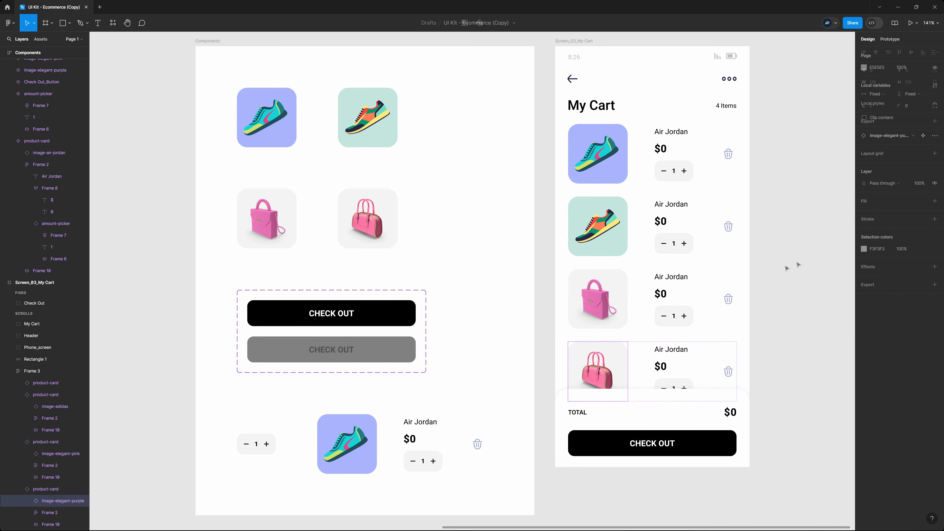
left_click(675, 135, "ctrl")
left_click(669, 152, "ctrl")
left_click(831, 186)
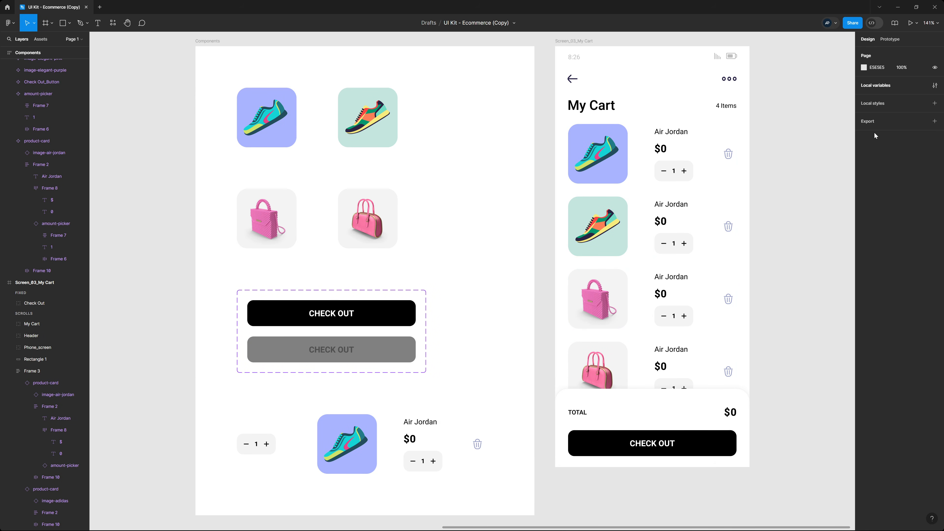
Step: Rename the local variable collection Collection 1 as "Product variables"
left_click(934, 86)
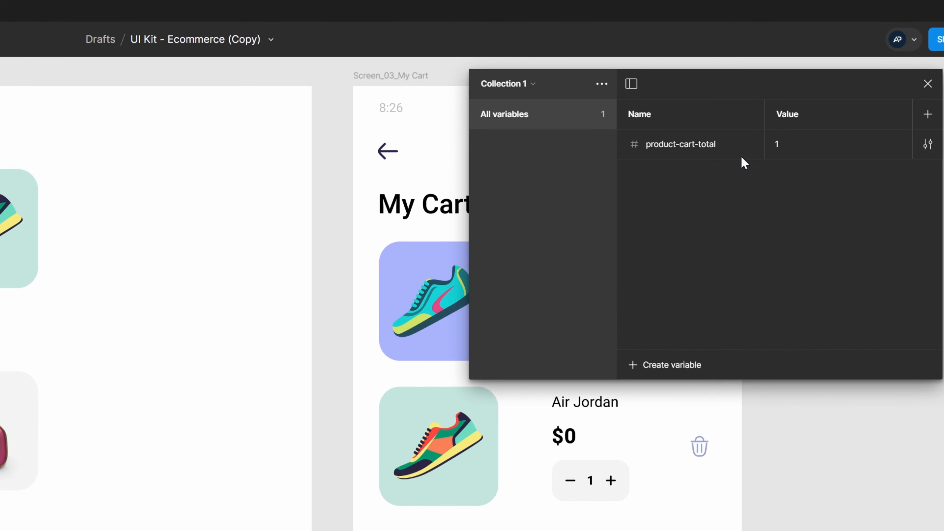
left_click(564, 93)
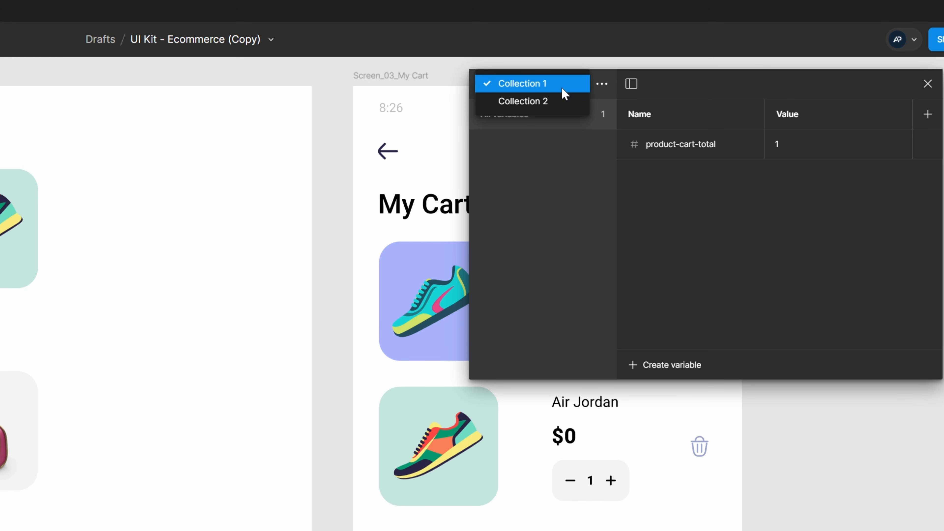
left_click(563, 89)
left_click(602, 83)
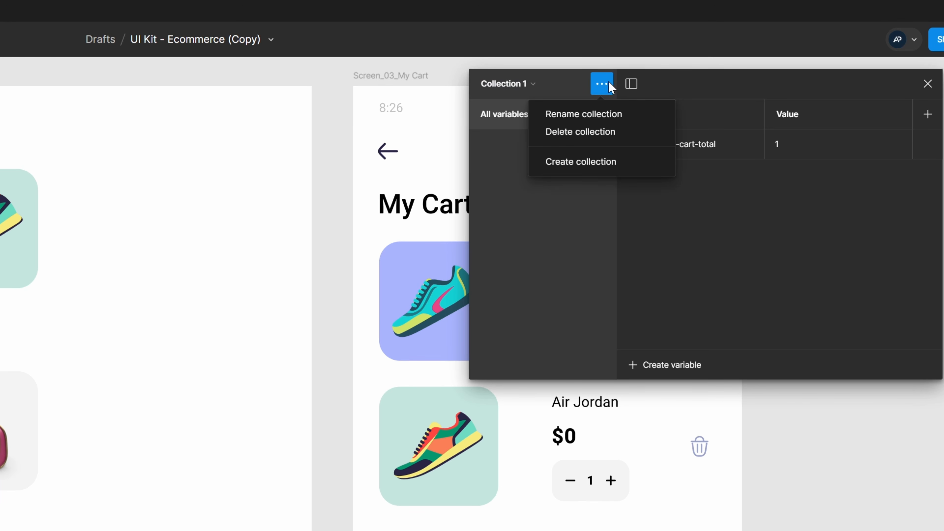
left_click(592, 114)
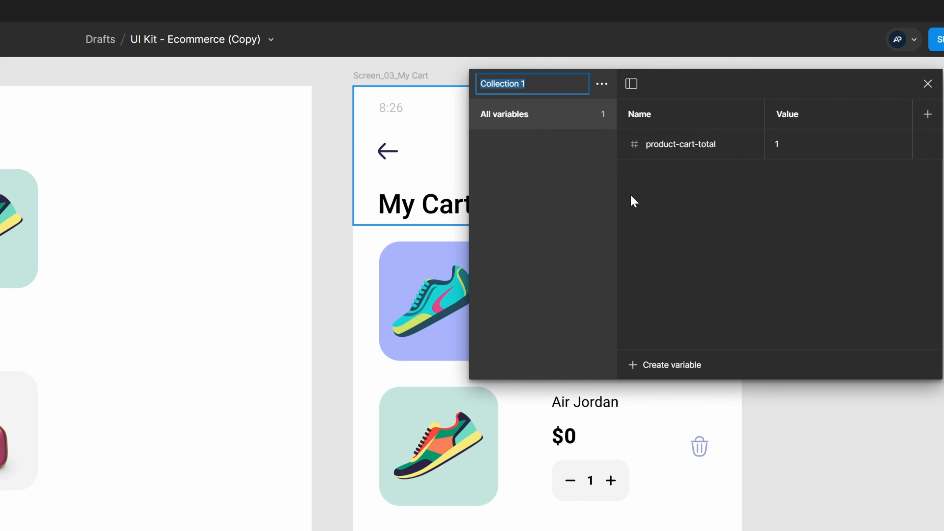
type("Product variables")
key("Return")
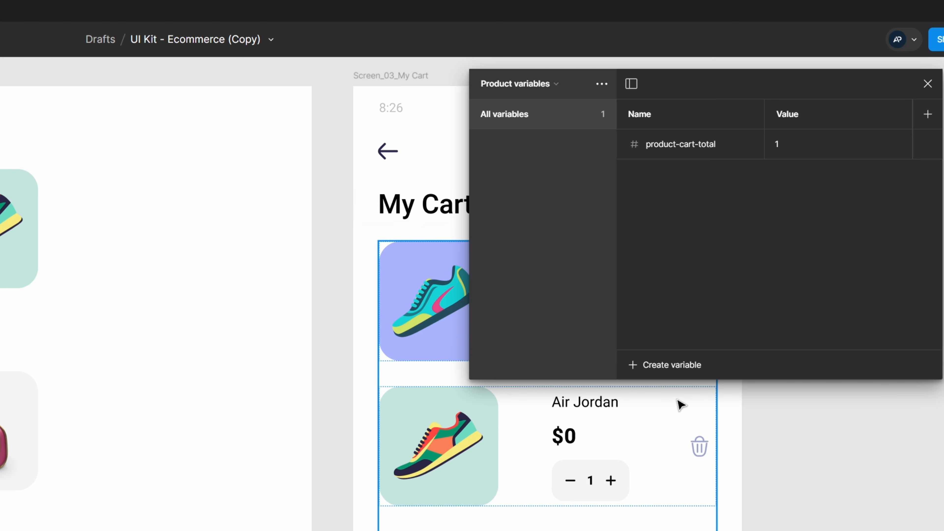
Step: Create a string variable named product-name in the Product variables collection
left_click(665, 366)
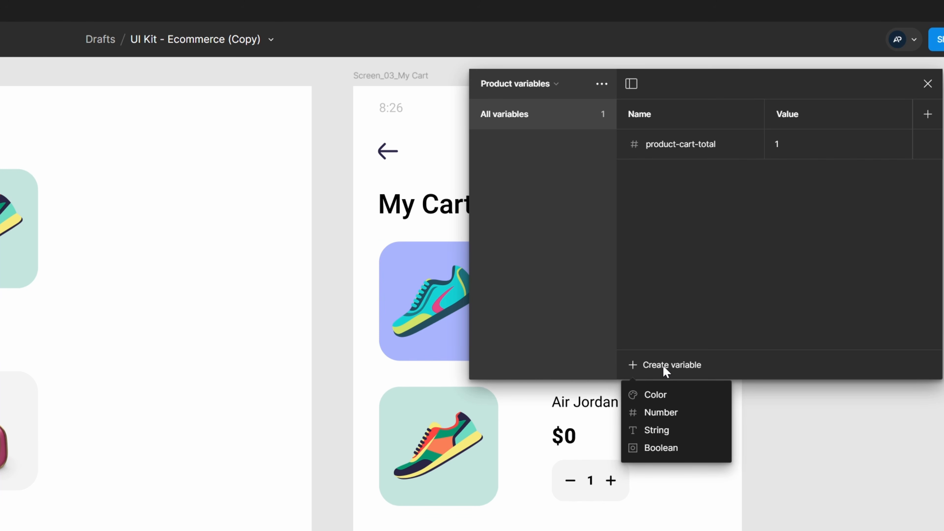
left_click(657, 430)
type("product-name")
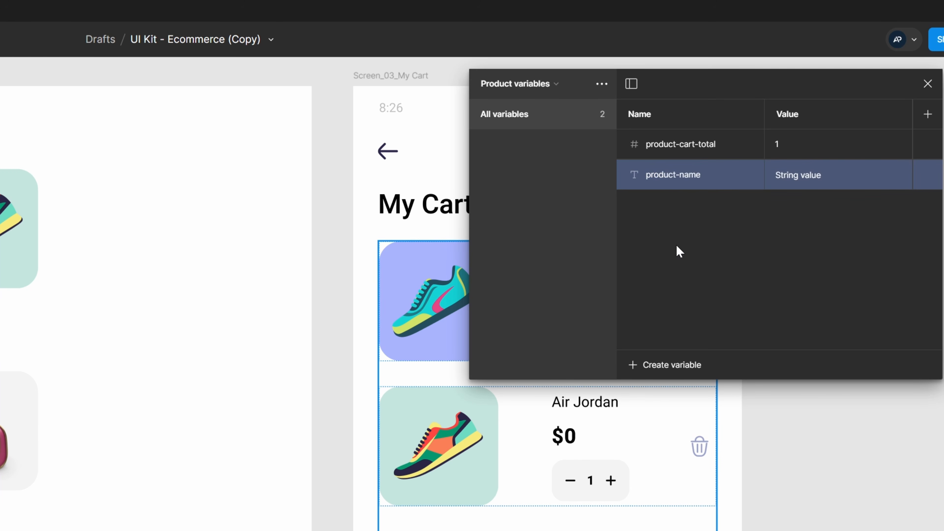
Step: Create a number variable named product-base-price in the Product variables collection
left_click(656, 366)
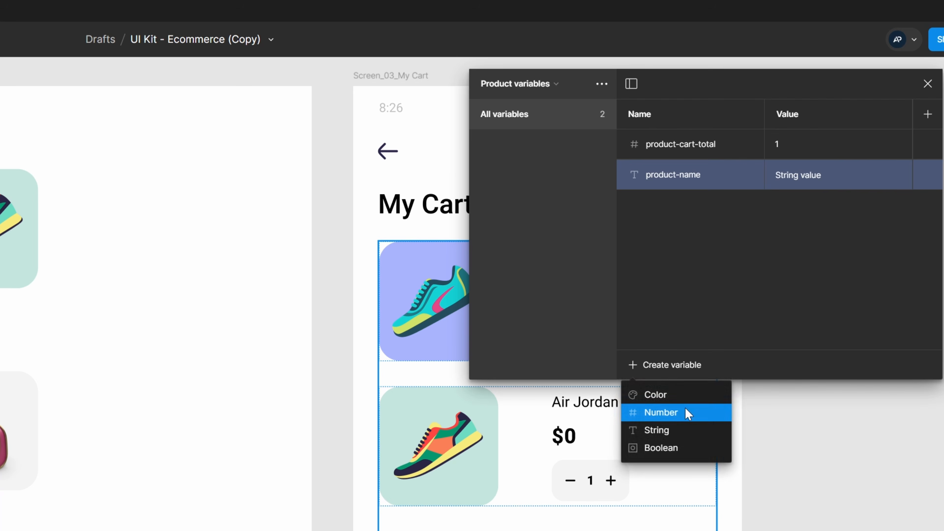
left_click(687, 414)
type("product")
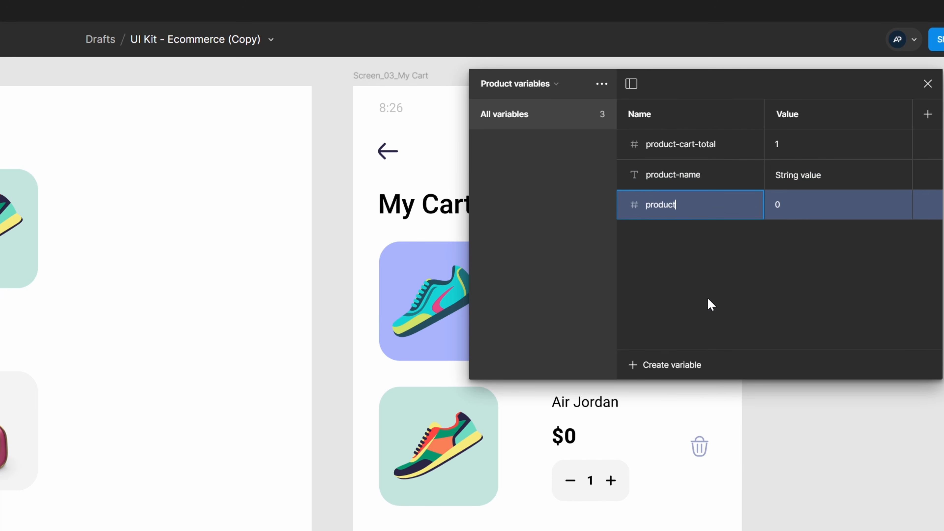
type("-base-")
type("price")
key("Escape")
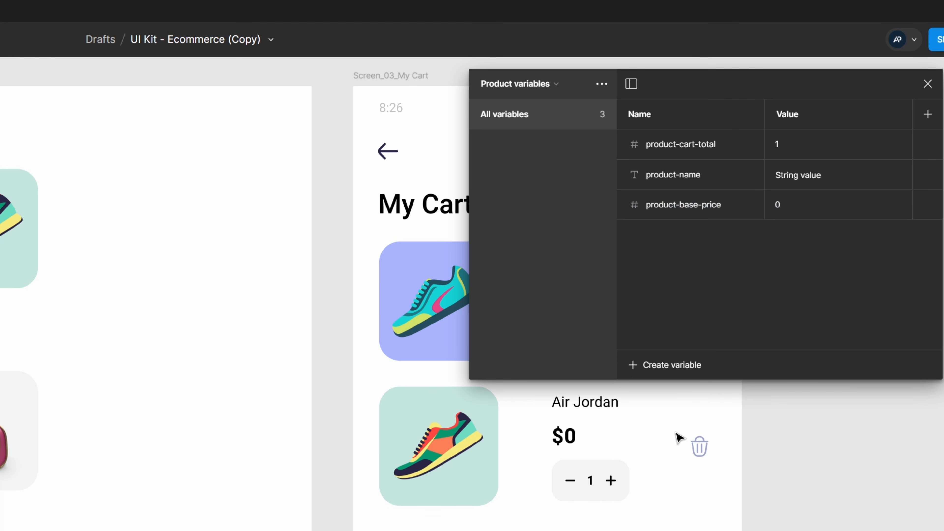
Step: Create a string variable named product-total-price in the Product variables collection
left_click(679, 438)
type("product-total")
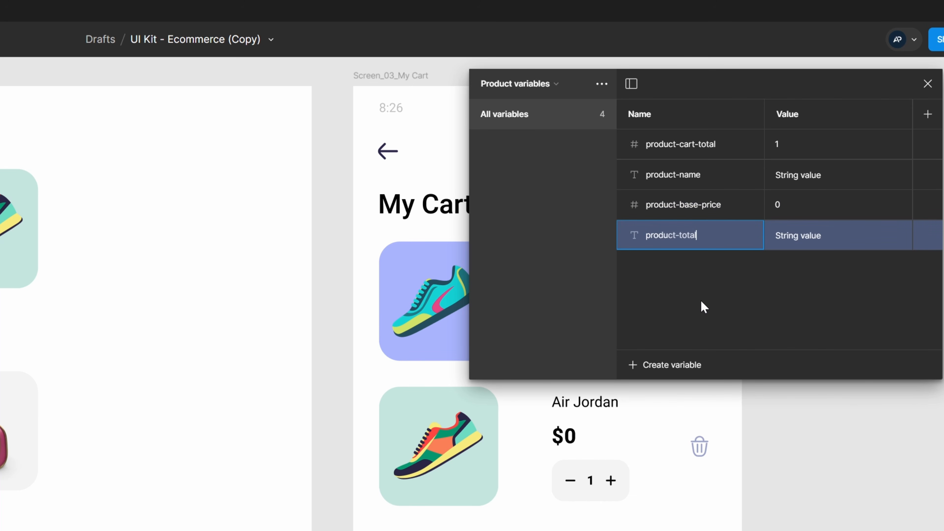
type("-=price")
key("Return")
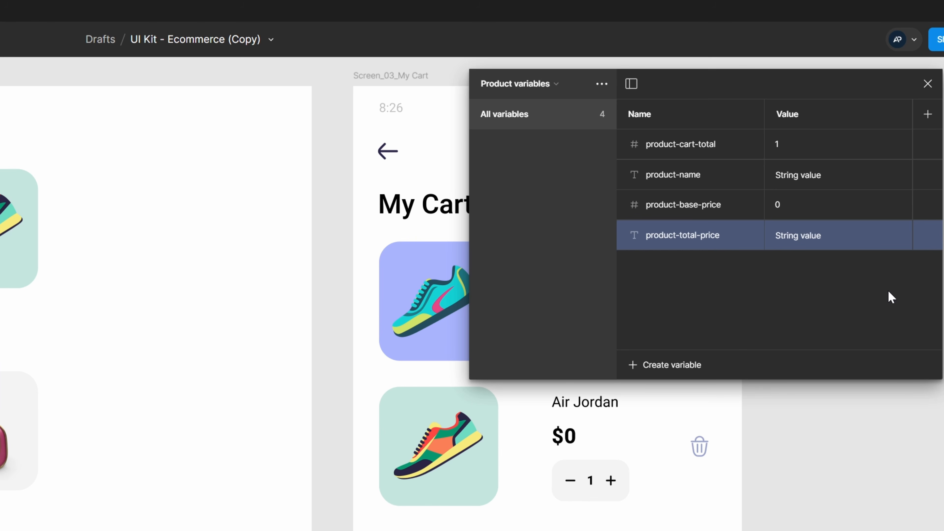
Step: Add a second mode named type-2 to the Product variables collection and rename Mode 1 as type-1
left_click(928, 118)
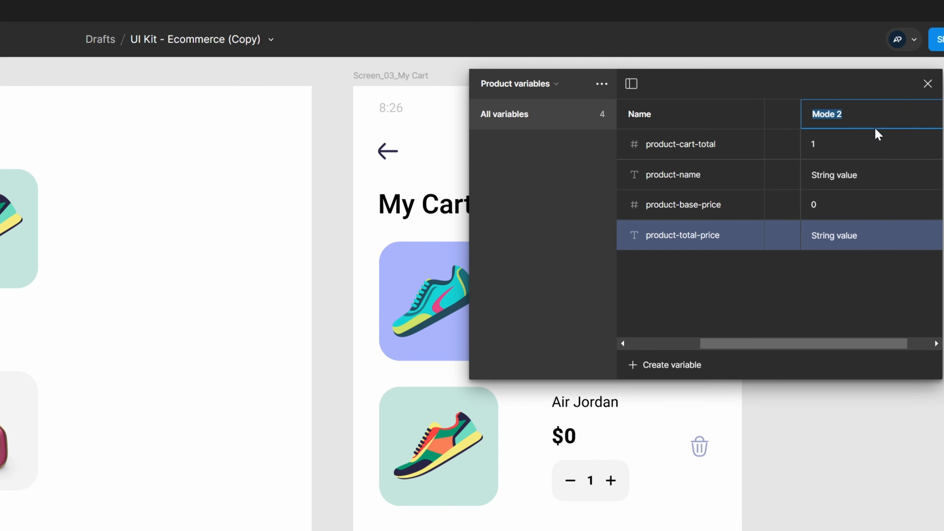
type("type-2")
key("Return")
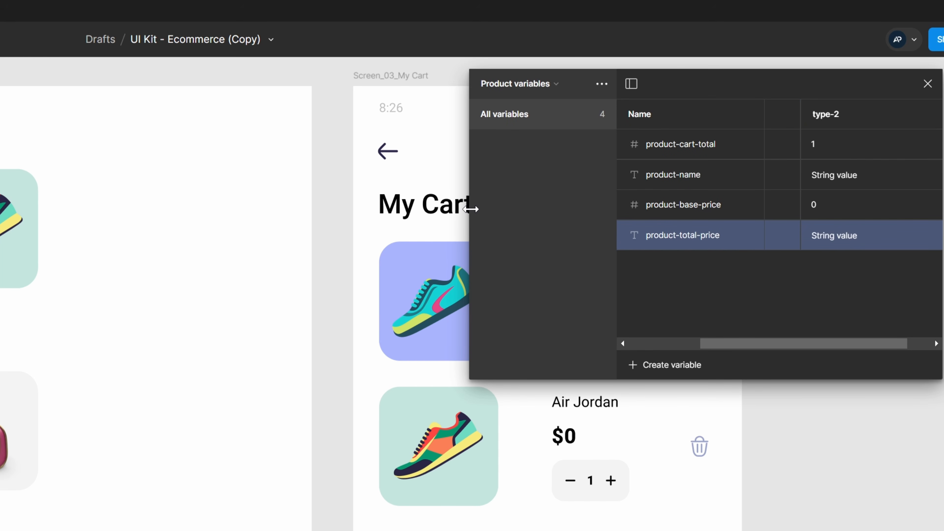
left_click_drag(469, 206, 79, 196)
double_click(404, 115)
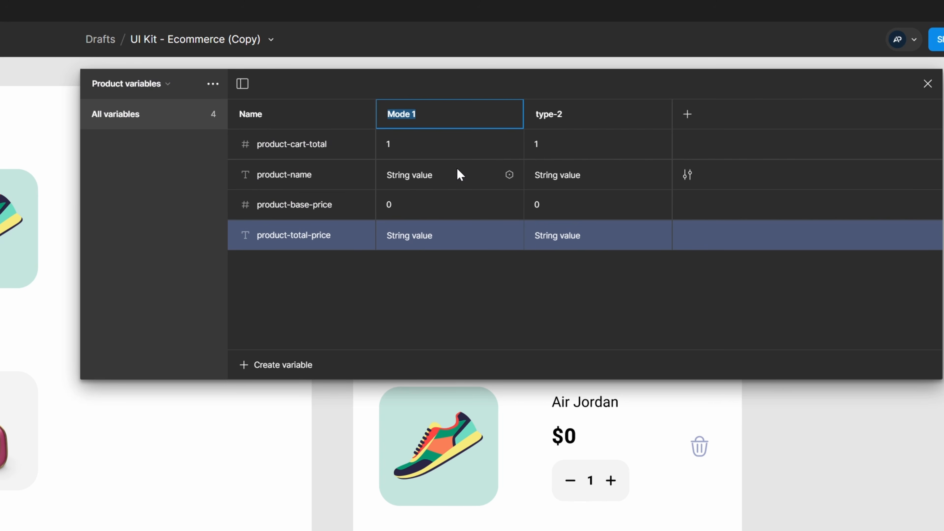
type("type-1")
key("Return")
Step: Add two more modes named type-3 and type-4 to the Product variables collection
left_click(687, 114)
type("type-3")
key("Return")
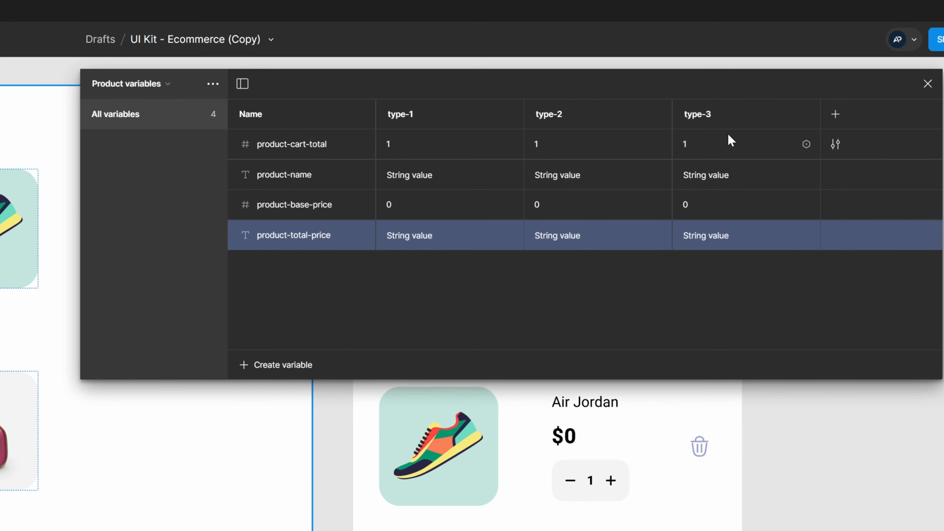
left_click(835, 114)
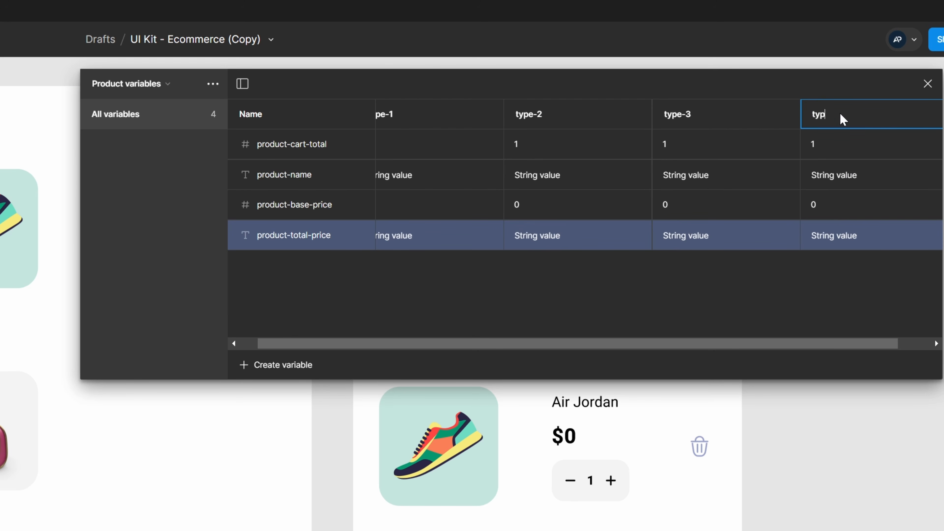
type("type-4")
key("Return")
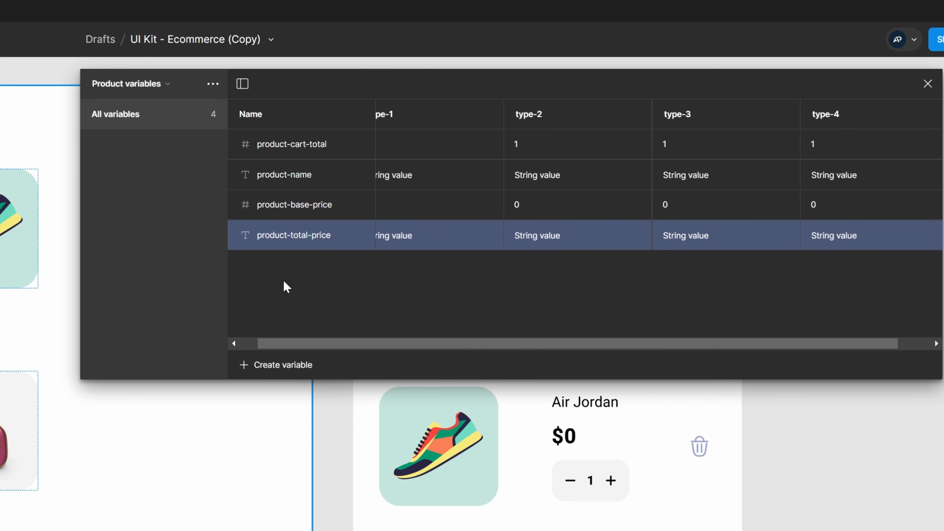
Step: Widen the variables window, move it off the My Cart screen, and set product-name to "Air Jordan" for type-1
left_click_drag(80, 249, 0, 249)
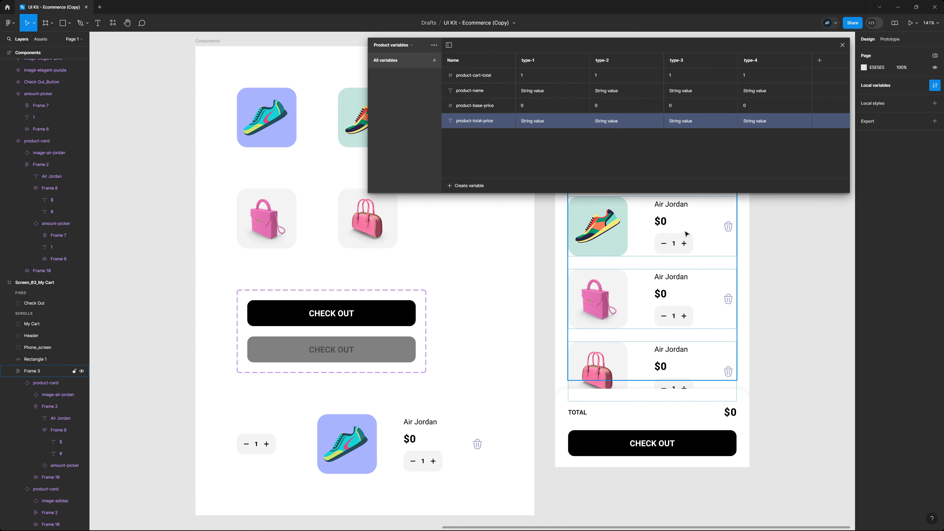
left_click_drag(655, 39, 365, 153)
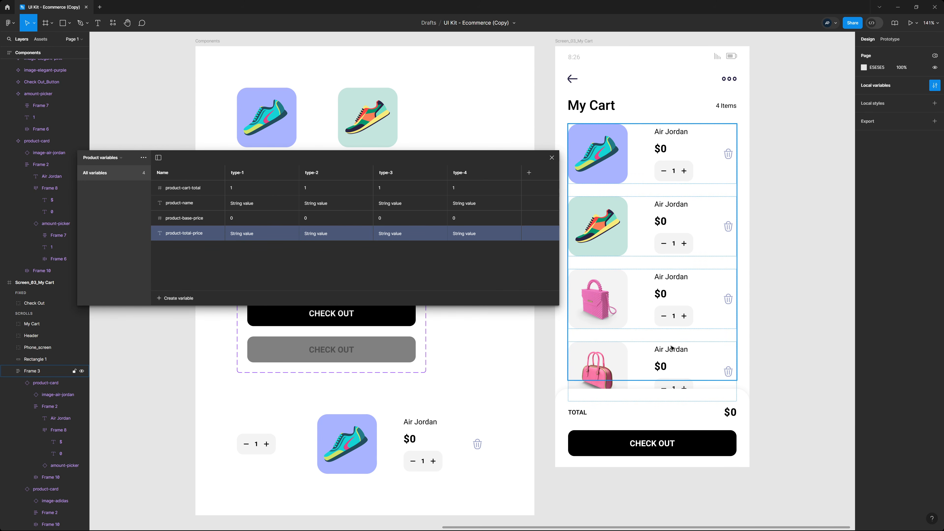
double_click(257, 204)
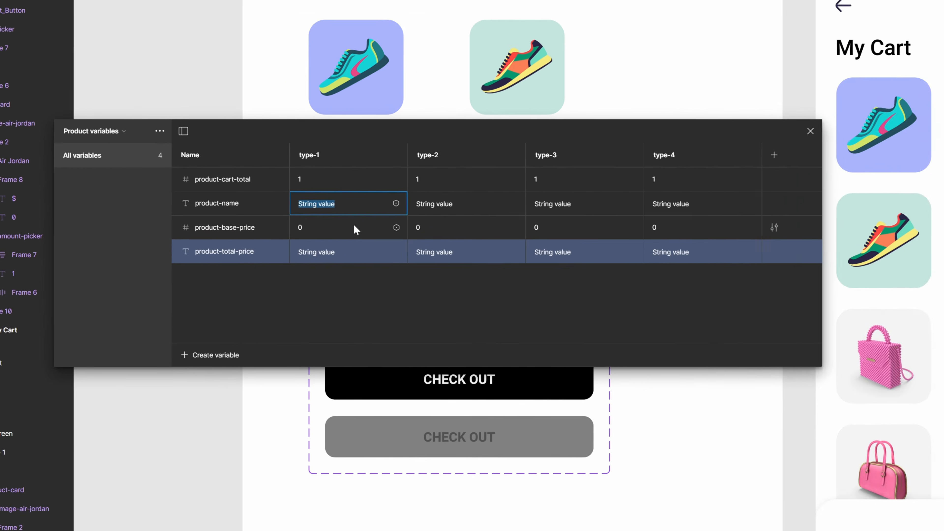
type("Air Jordan")
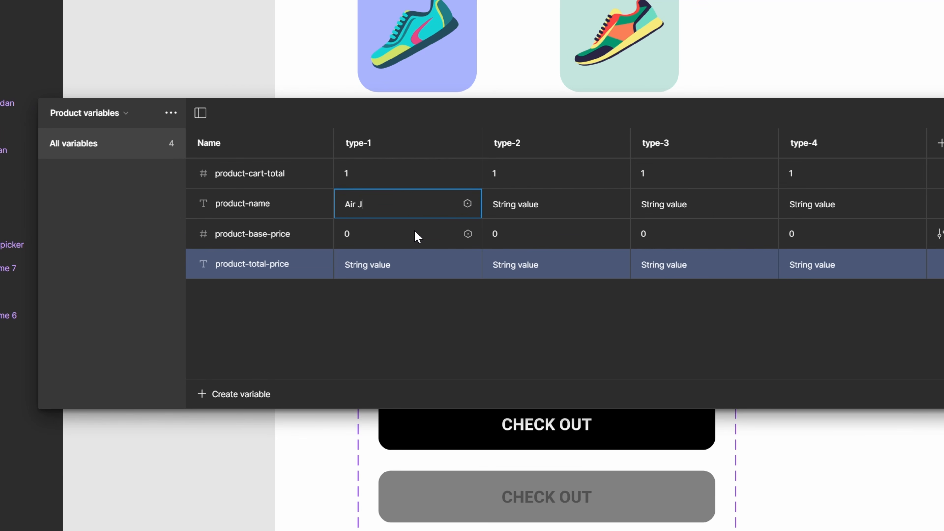
key("Return")
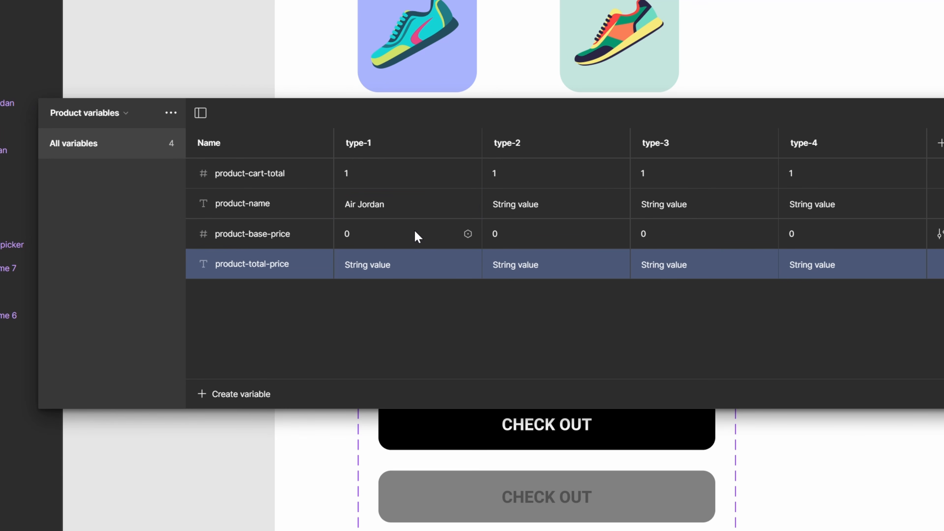
Step: Set product-name to "Adidas" for type-2, "Elegant Pink" for type-3 and "Elegant Purple" for type-4
double_click(517, 204)
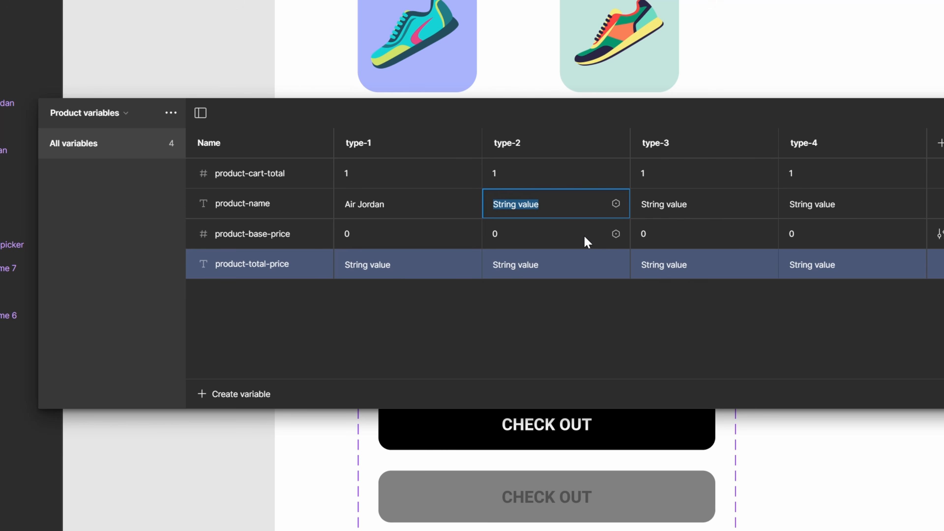
type("Adidas")
key("Return")
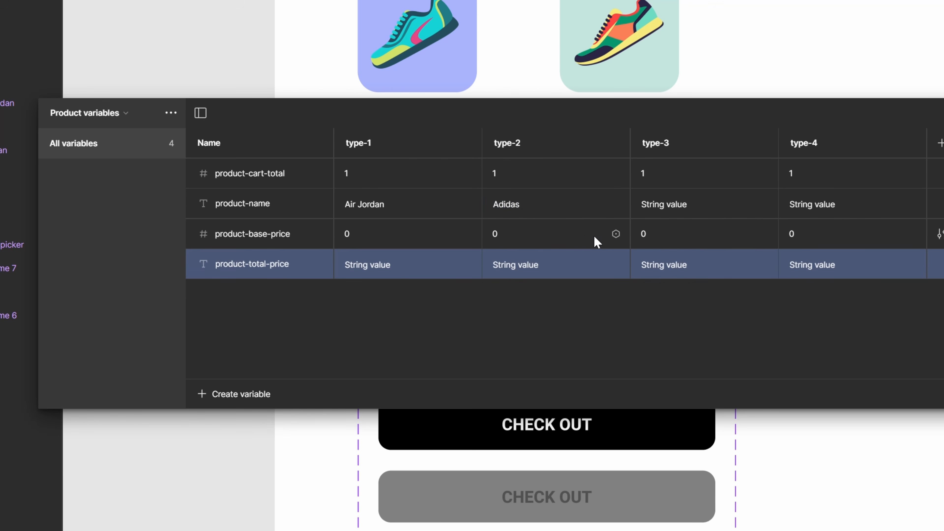
double_click(680, 206)
type("Elegant Pink")
key("Tab")
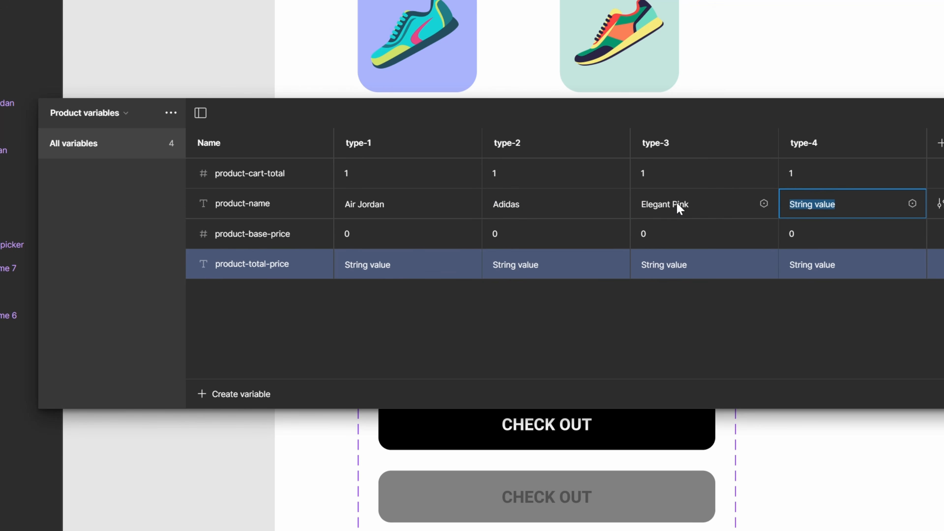
type("Elegant Purple")
key("Return")
Step: Set product-base-price to 90 for type-1, 110 for type-2, 160 for type-3 and 140 for type-4
left_click(407, 239)
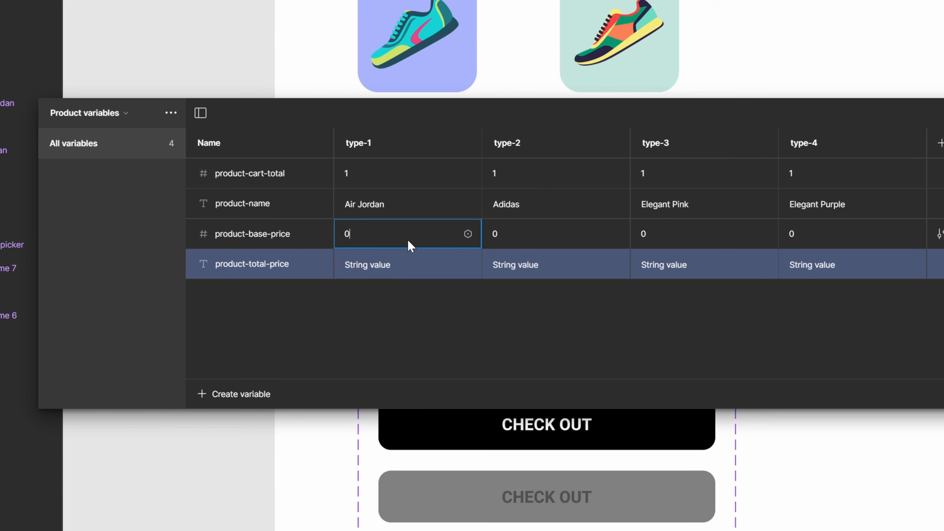
key("BackSpace")
type("90")
key("Tab")
type("110")
key("Tab")
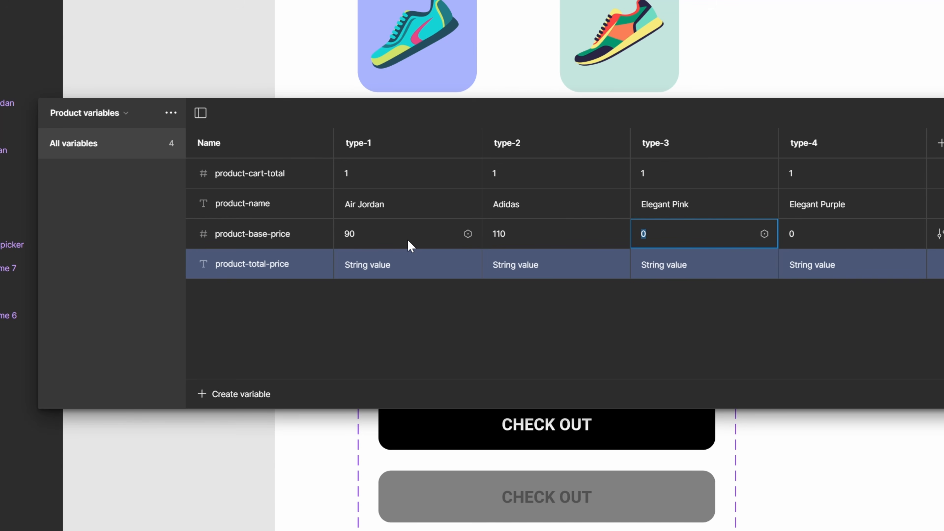
type("160")
key("Tab")
type("1")
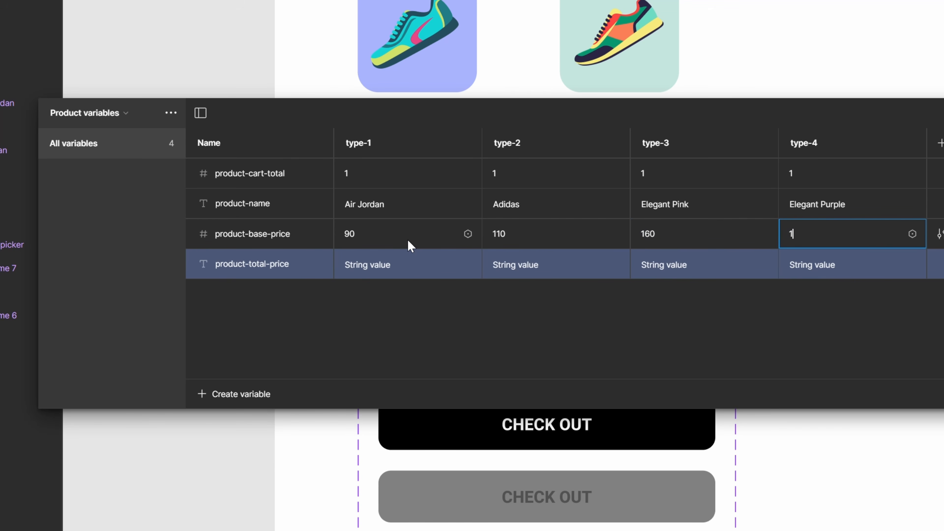
type("40")
key("Tab")
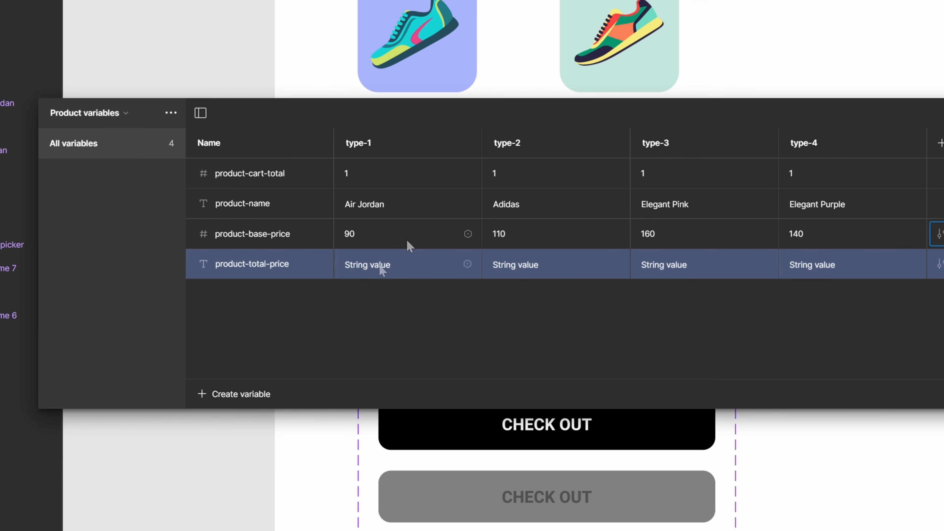
Step: Delete the string variable product-total-price from the Product variables collection
left_click(402, 264)
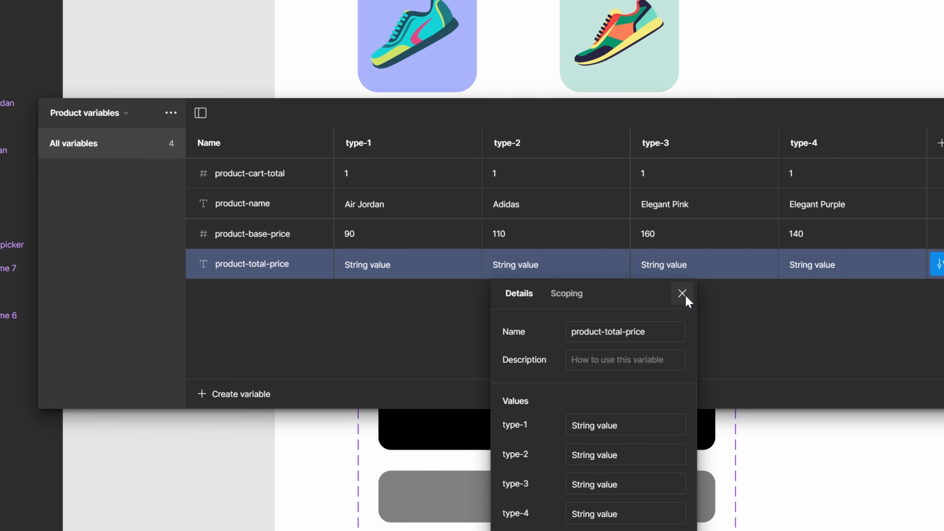
left_click(683, 294)
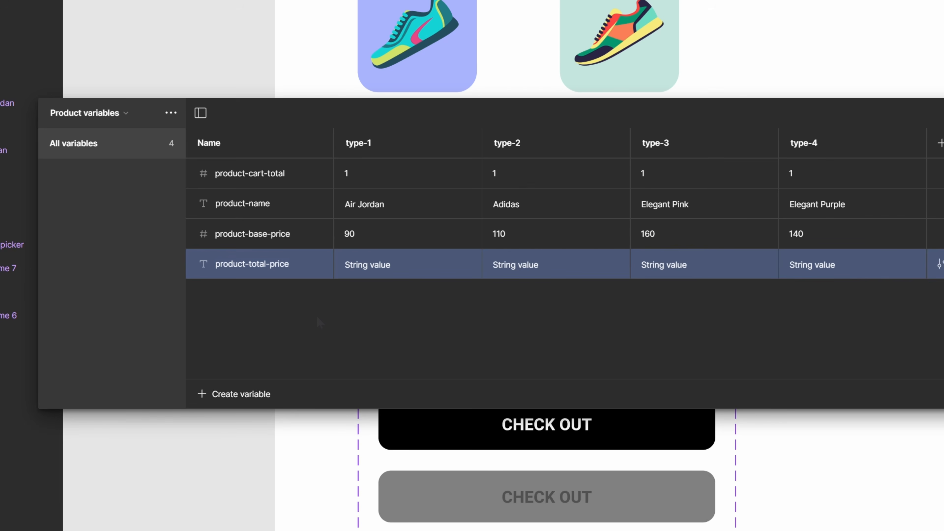
right_click(274, 256)
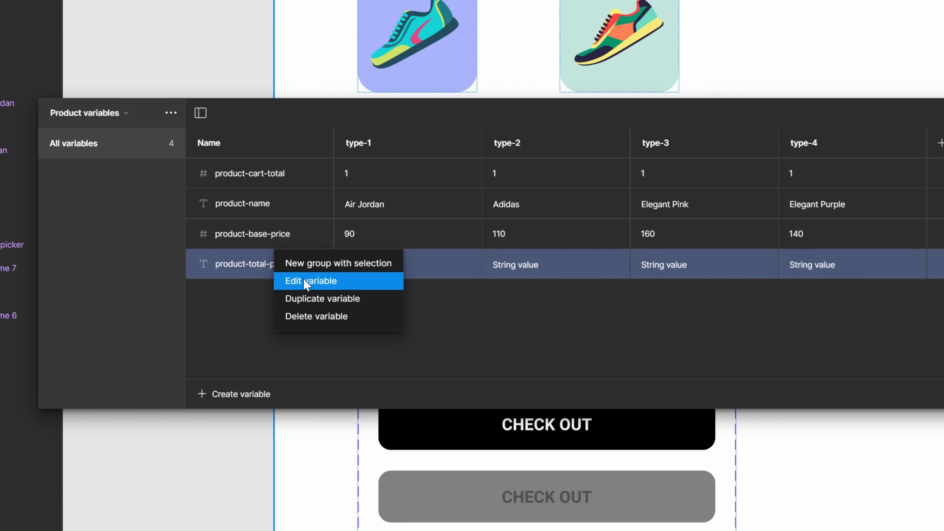
left_click(323, 317)
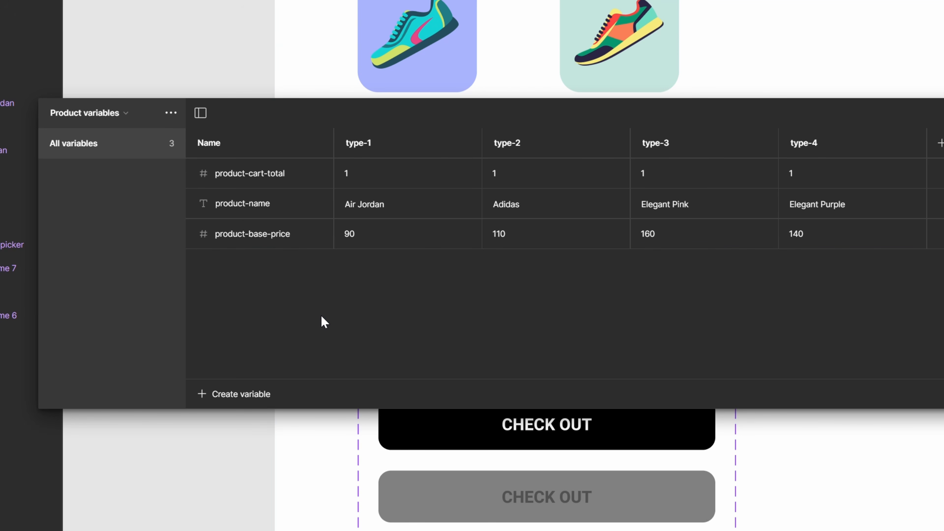
Step: Create a number variable named product-total-price in the Product variables collection, keeping 0 as its value in every mode
left_click(222, 395)
left_click(244, 441)
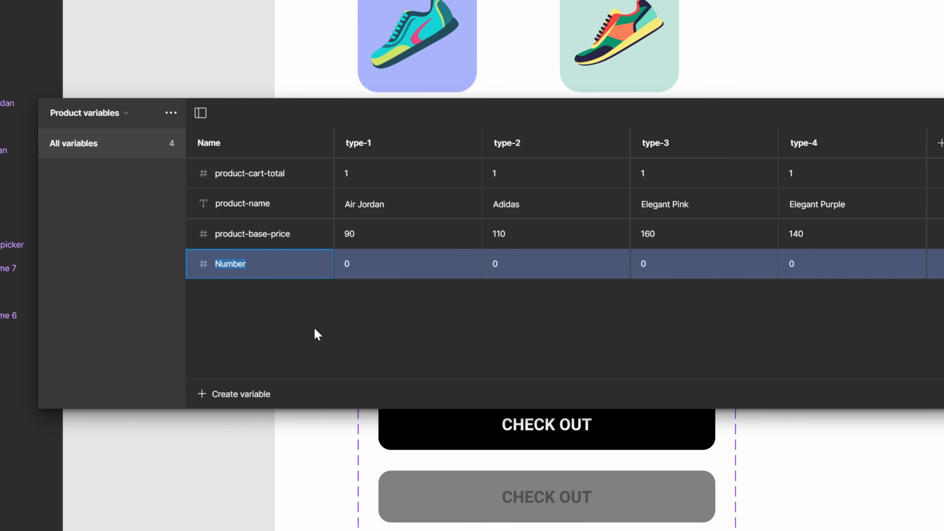
type("product-total-price")
key("Tab")
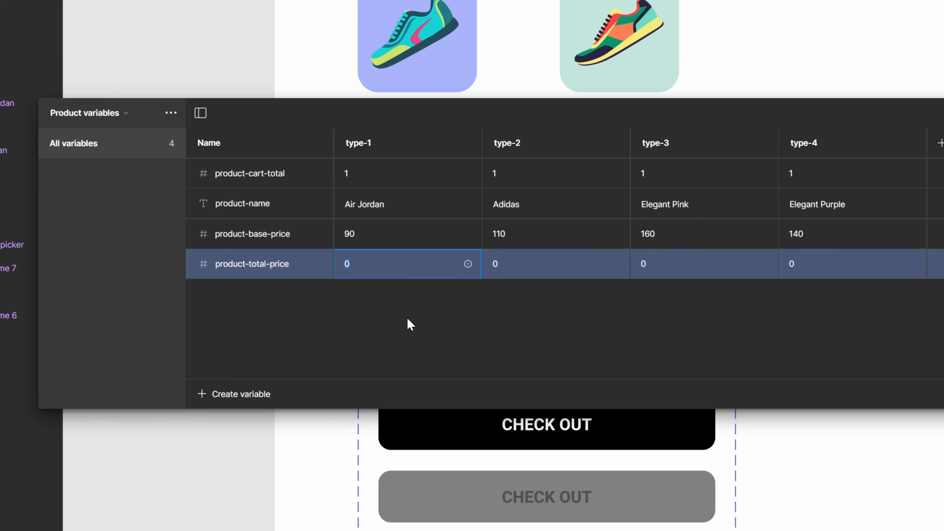
left_click(495, 322)
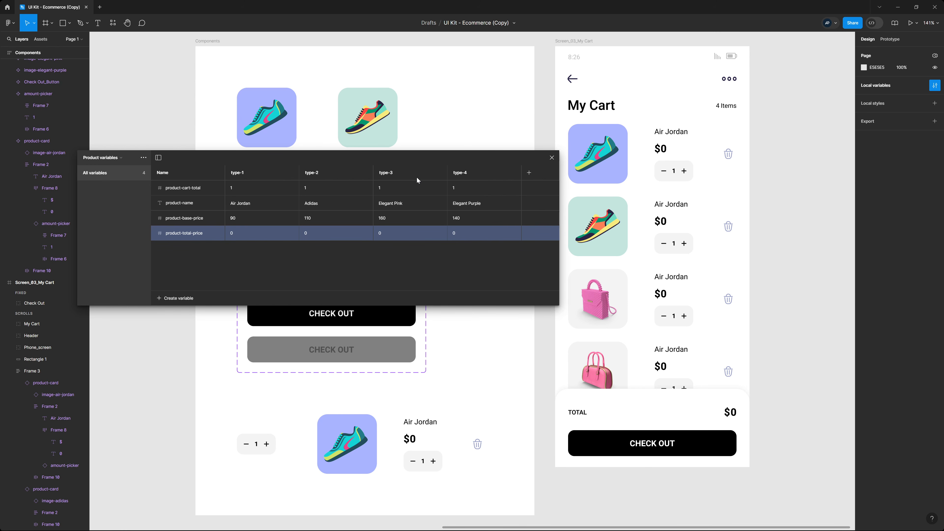
Step: Close the variables window and bind the "Air Jordan" title text in the product-card main component to product-name
key("Escape")
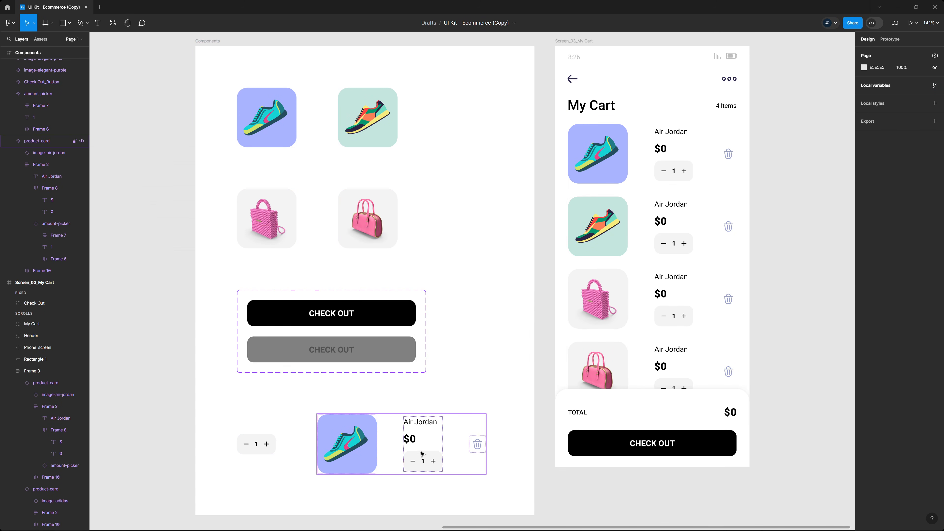
left_click(369, 448)
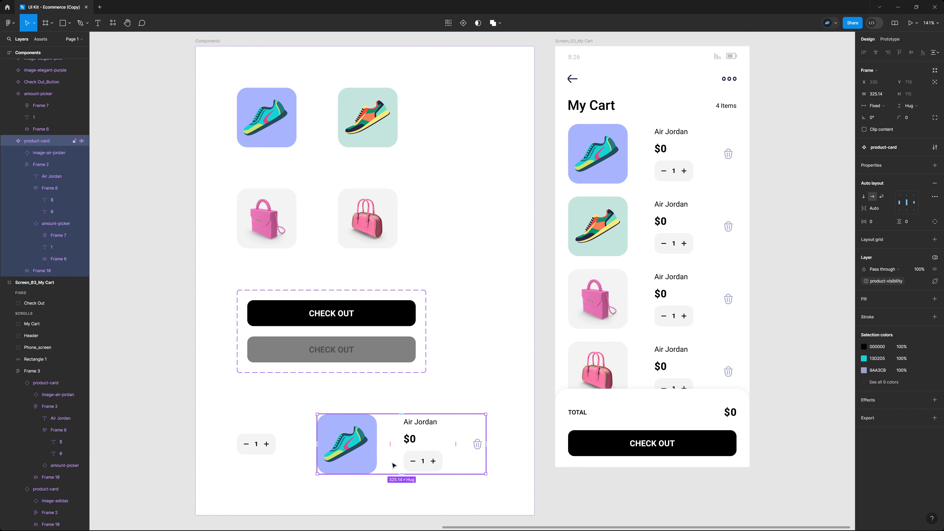
left_click(552, 126, "ctrl")
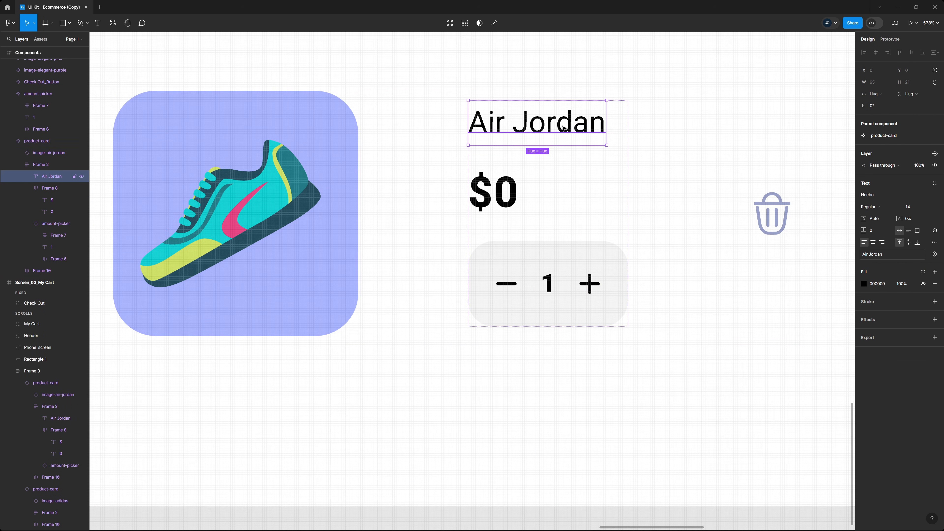
left_click(934, 231)
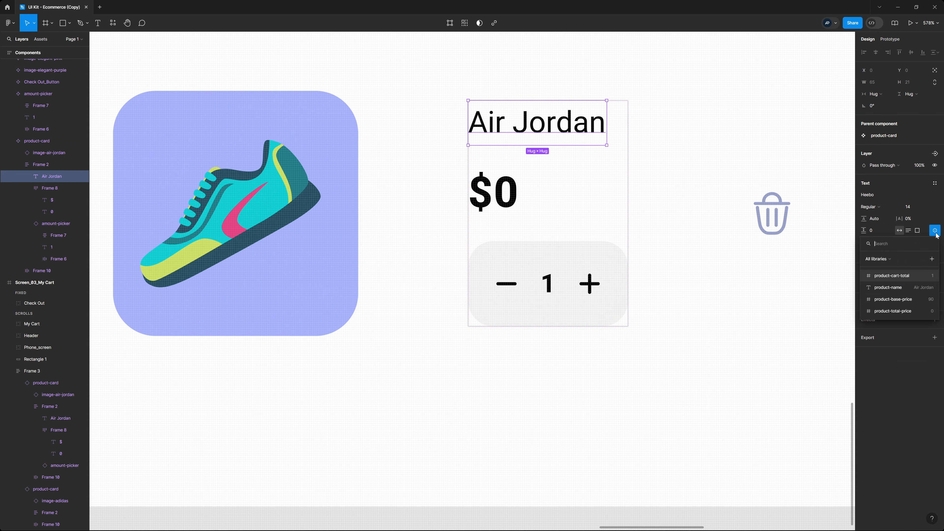
left_click(896, 290)
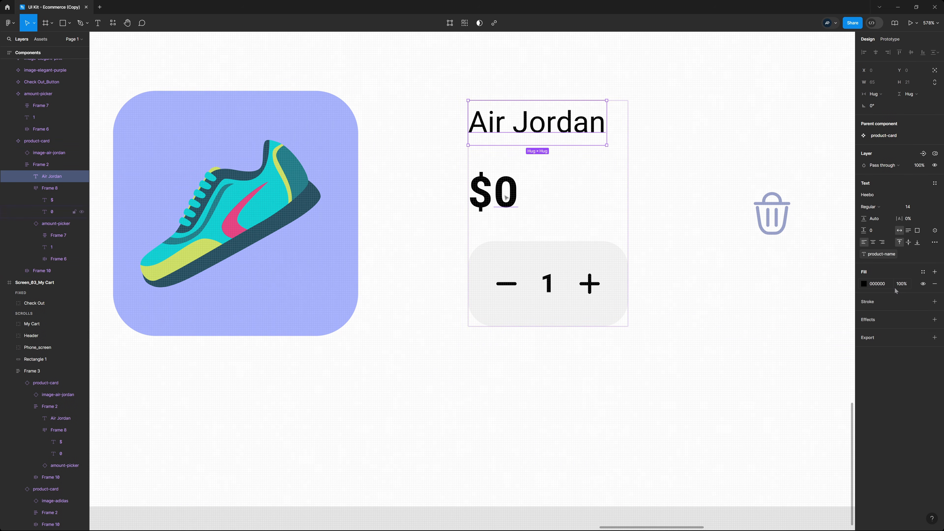
Step: Bind the "0" price text beside the dollar sign in the product-card component to product-total-price
left_click(506, 197, "ctrl")
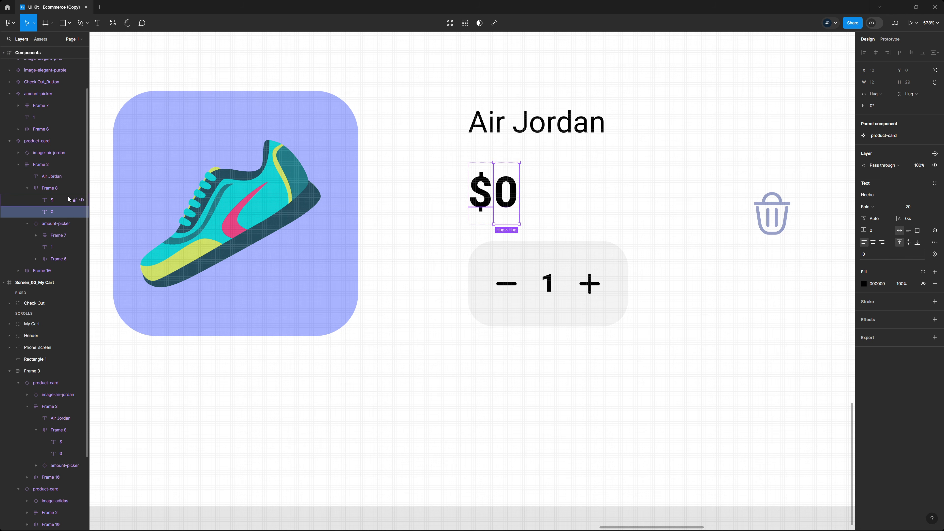
left_click(478, 198, "ctrl")
left_click(511, 192)
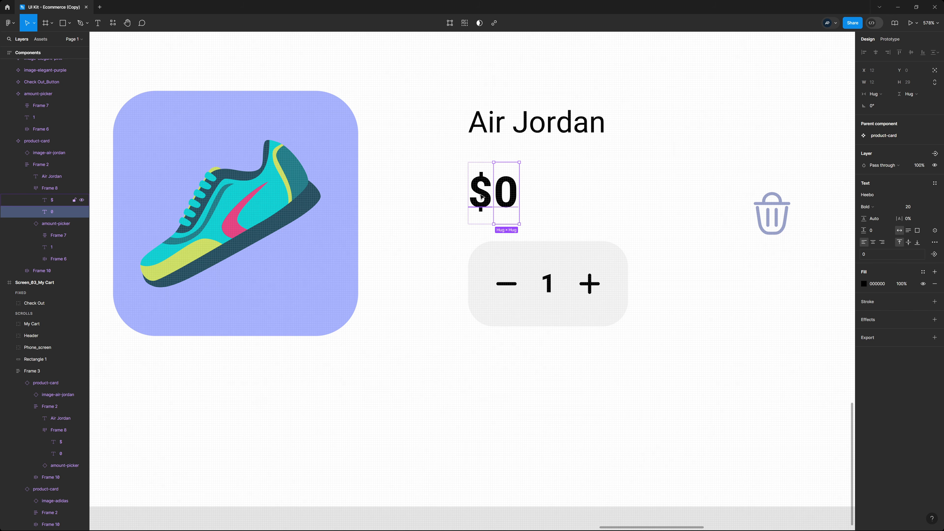
left_click(481, 195)
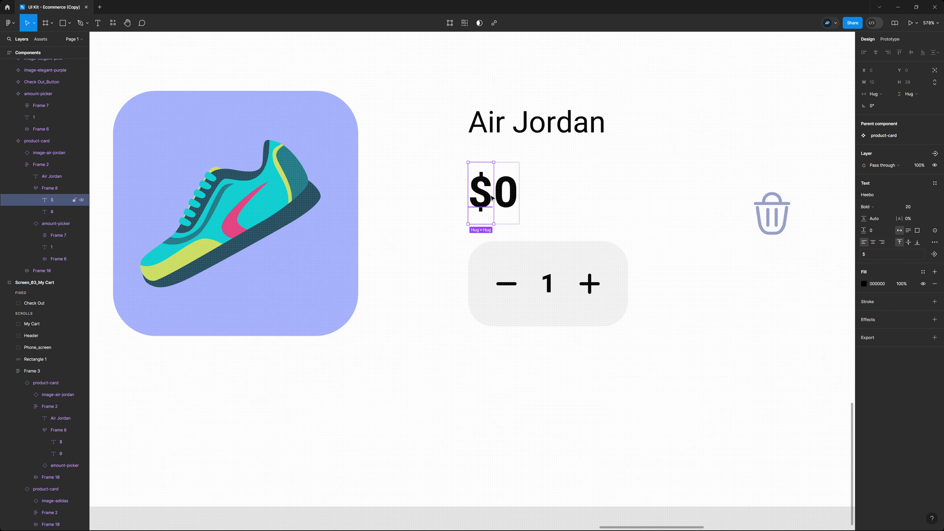
left_click(509, 196)
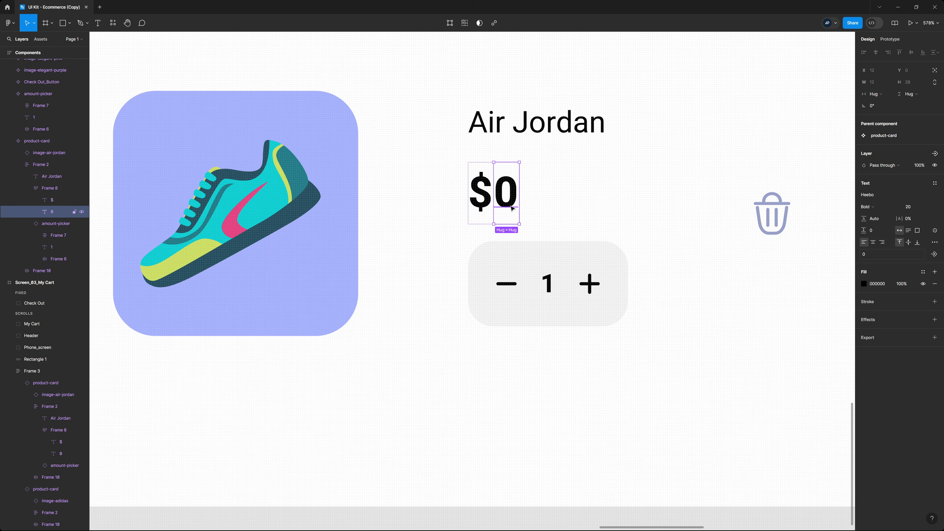
left_click(934, 230)
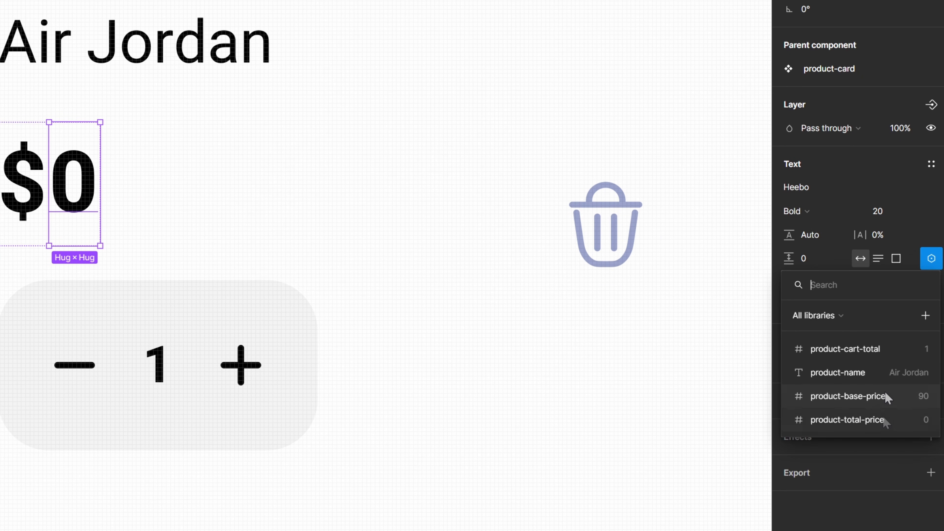
left_click(883, 419)
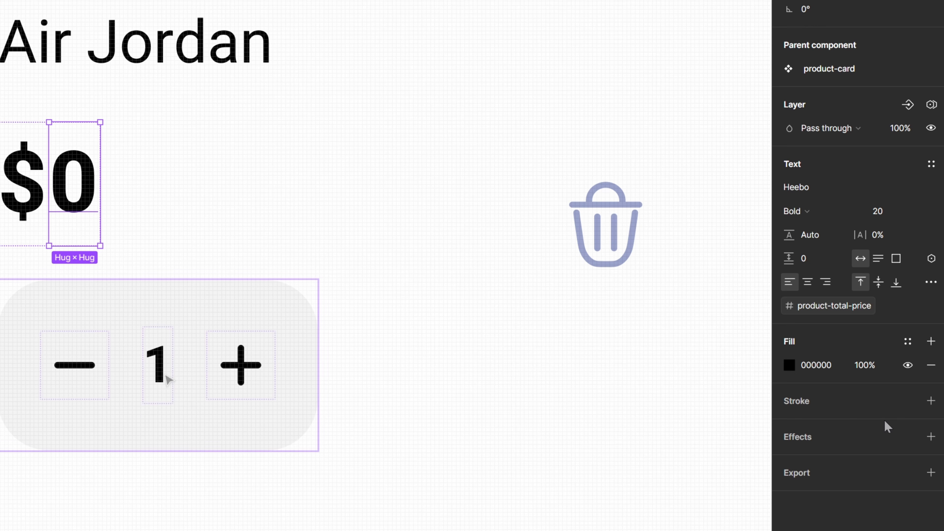
Step: Bind the quantity text in the product-card component's amount-picker to product-cart-total
left_click(156, 370)
left_click(931, 294)
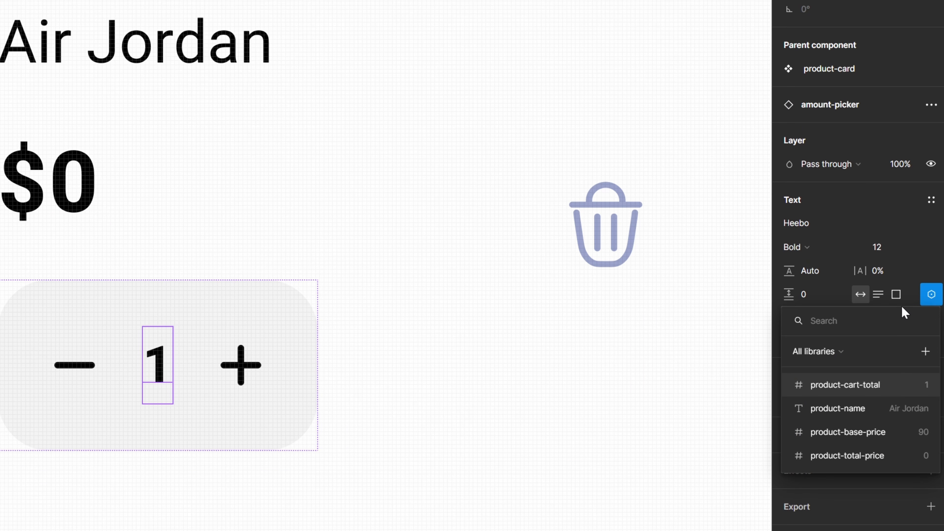
left_click(874, 386)
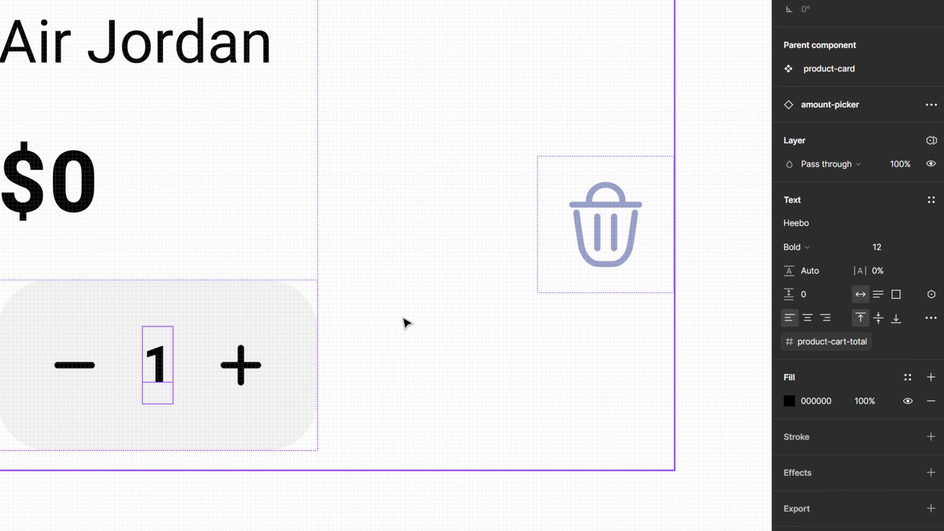
Step: Switch the second product card on the My Cart screen to the type-2 mode of the Product variables collection
left_click(421, 291)
scroll(651, 225, "down", 3)
left_click_drag(612, 186, 554, 380)
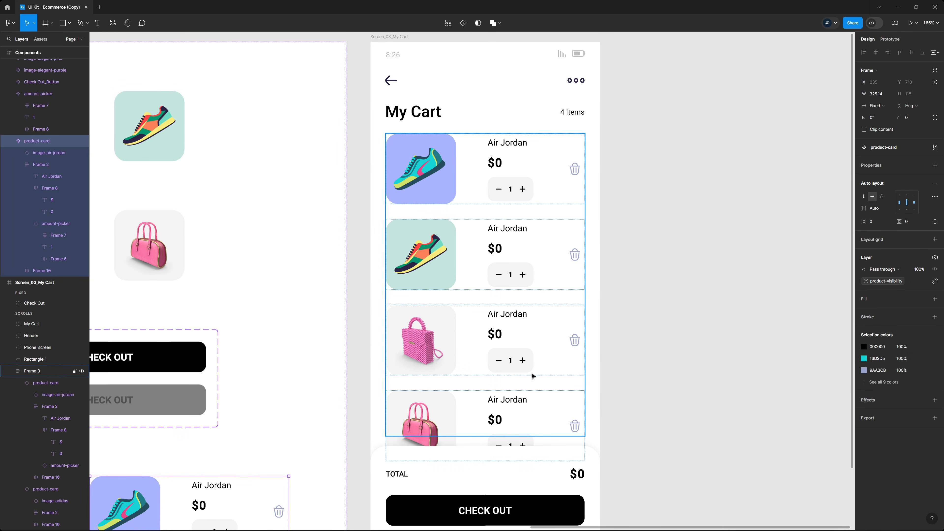
double_click(544, 227)
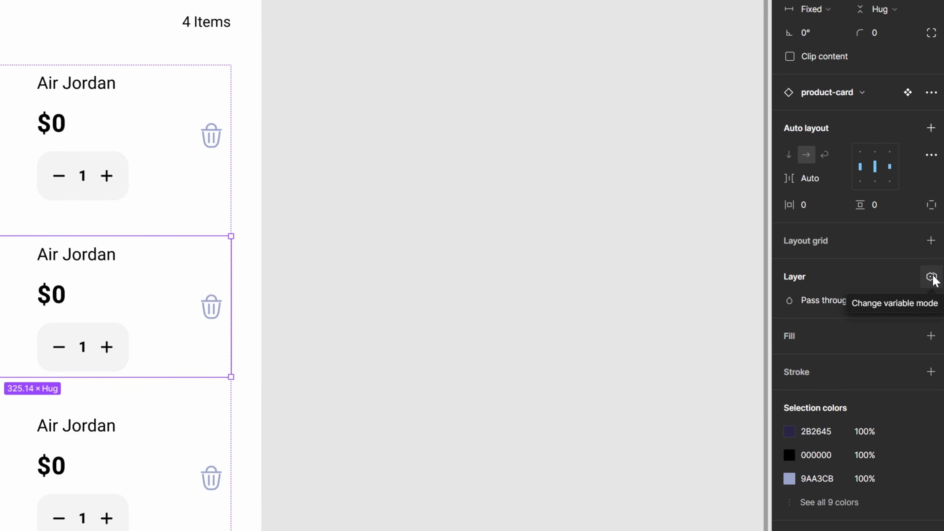
left_click(931, 277)
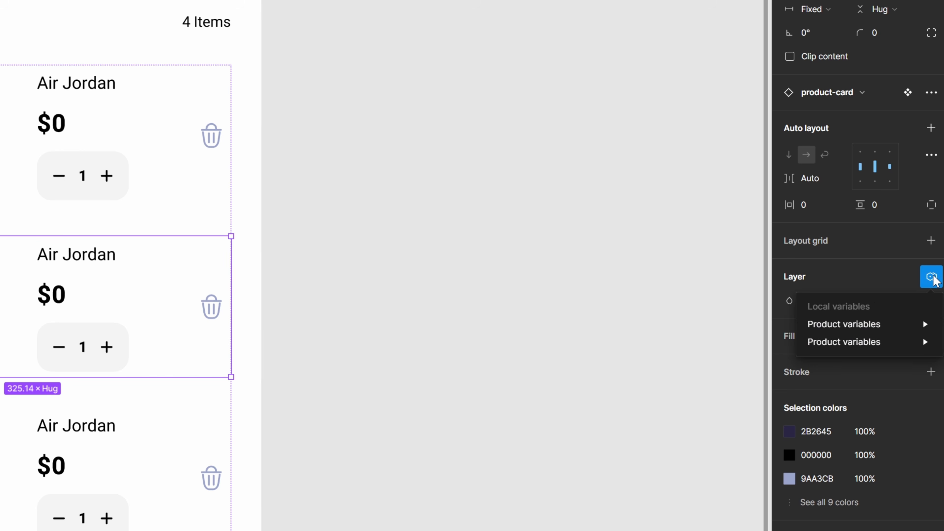
mouse_move(873, 341)
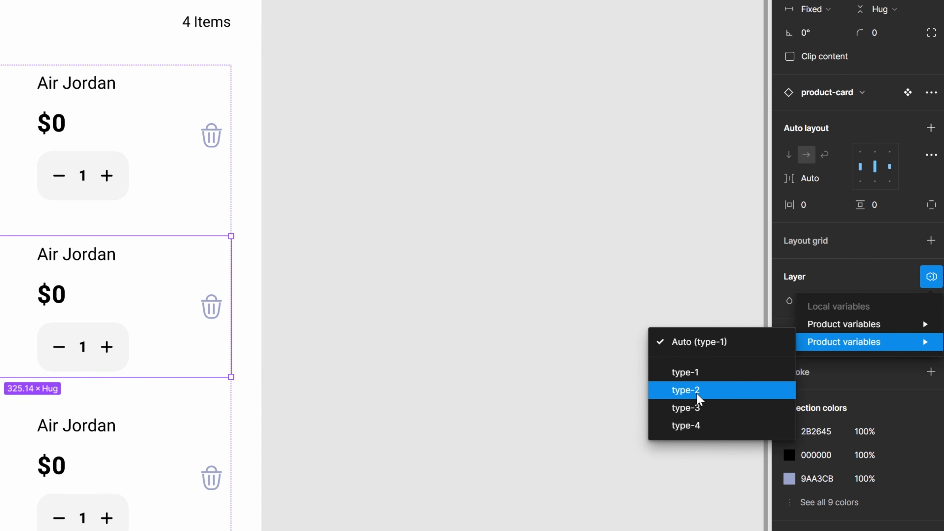
left_click(718, 392)
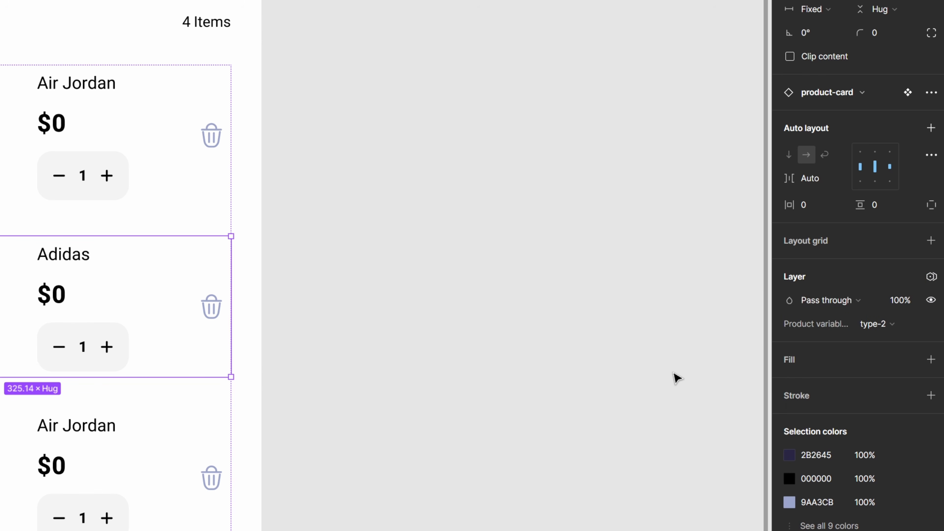
Step: Switch the third product card, with the pink bag, on the My Cart screen to the type-3 variable mode
left_click(118, 449)
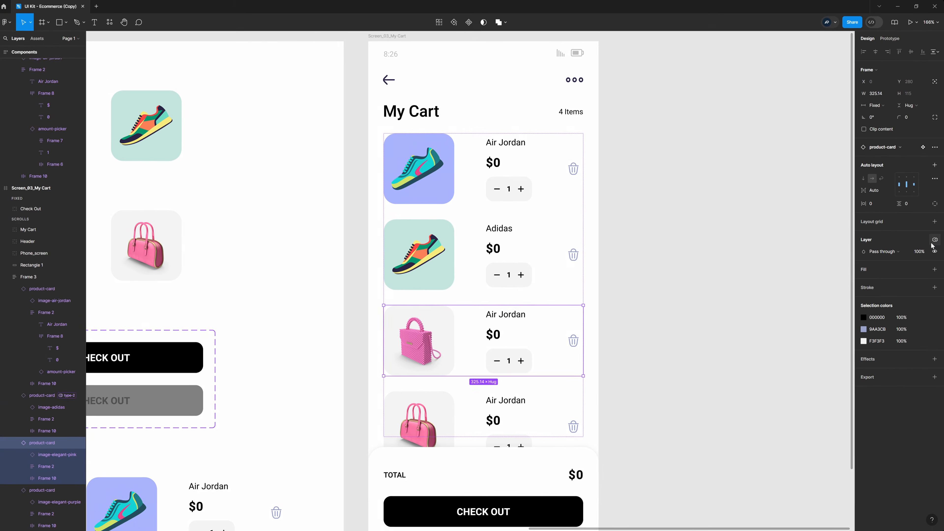
left_click(930, 277)
mouse_move(899, 263)
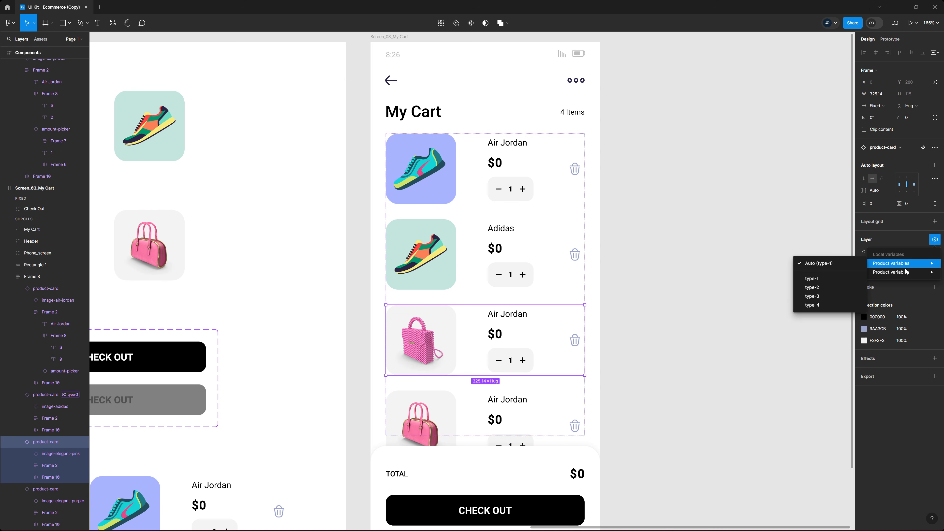
left_click(825, 309)
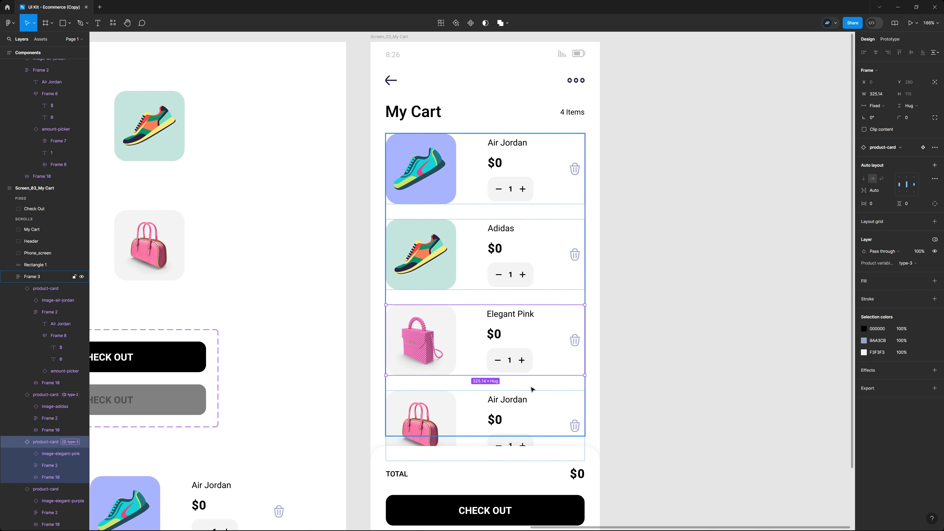
Step: Switch the fourth product card, with the purple-bag image, on the My Cart screen to the type-4 mode of the Product variables collection
left_click(531, 395)
left_click(935, 240)
mouse_move(899, 272)
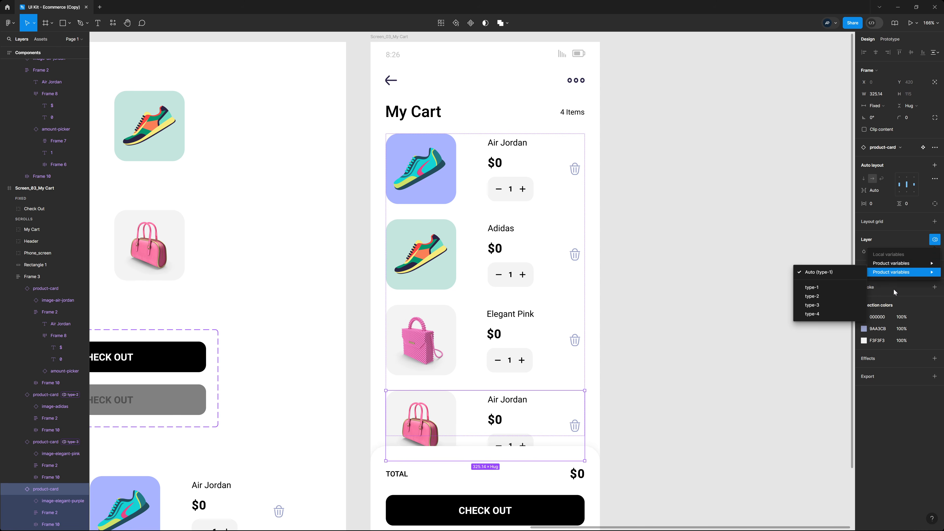
left_click(811, 314)
left_click(635, 303)
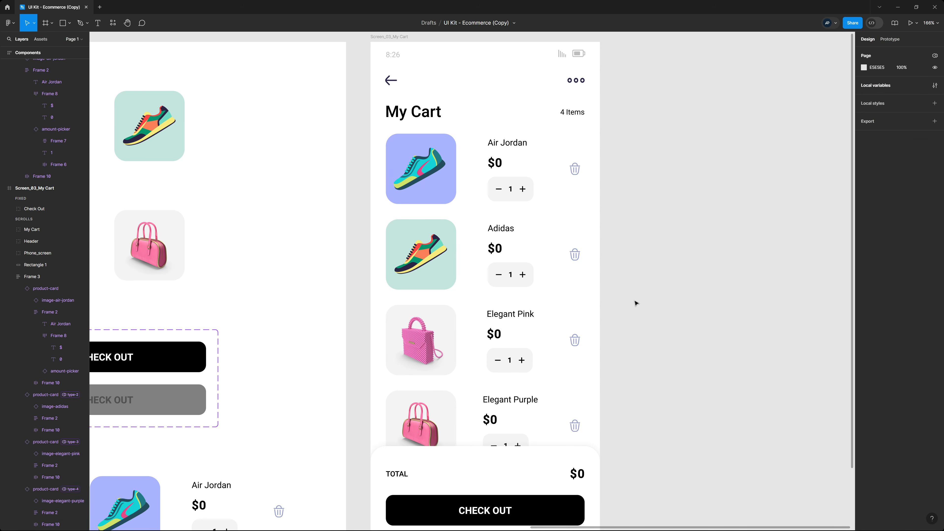
Step: Try product-total-price values of 120, 140, 453 and 232 for type-1 through type-4 in the local variables
left_click(888, 90)
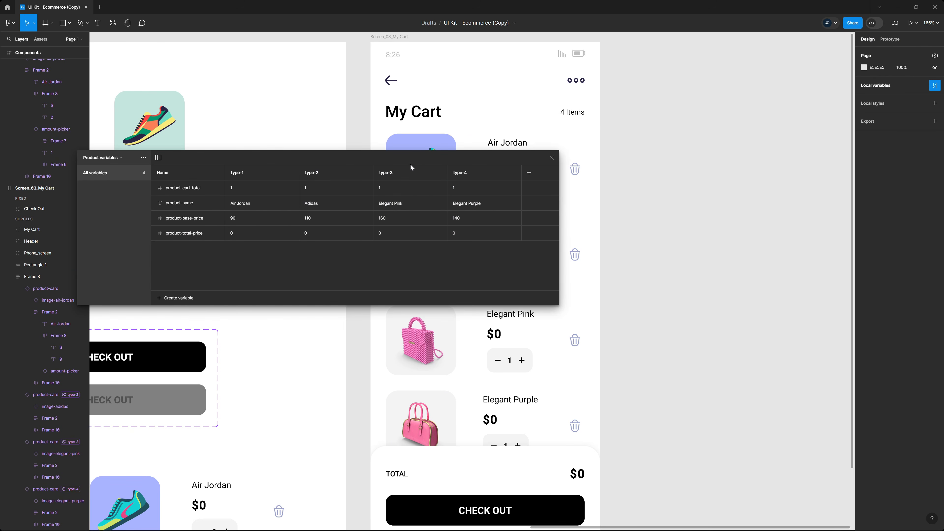
left_click_drag(372, 154, 814, 54)
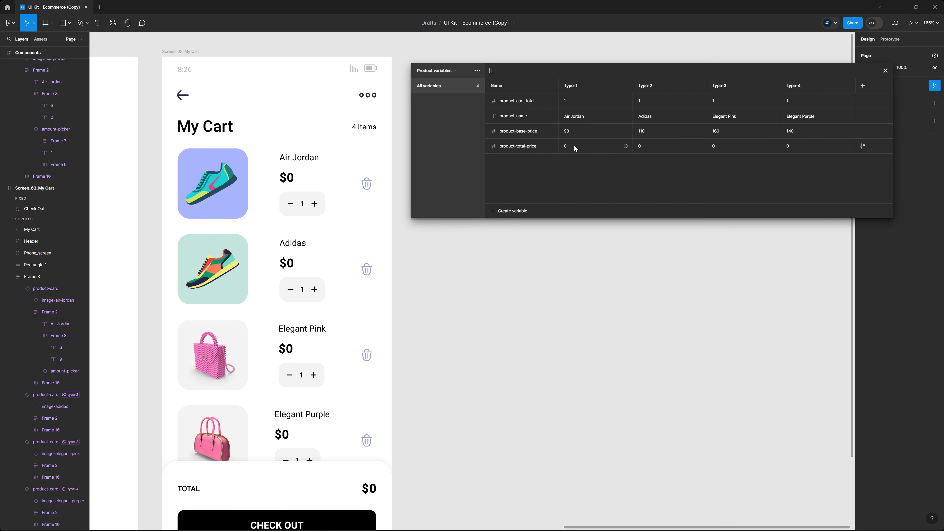
left_click(574, 146)
type("120")
key("Tab")
type("140")
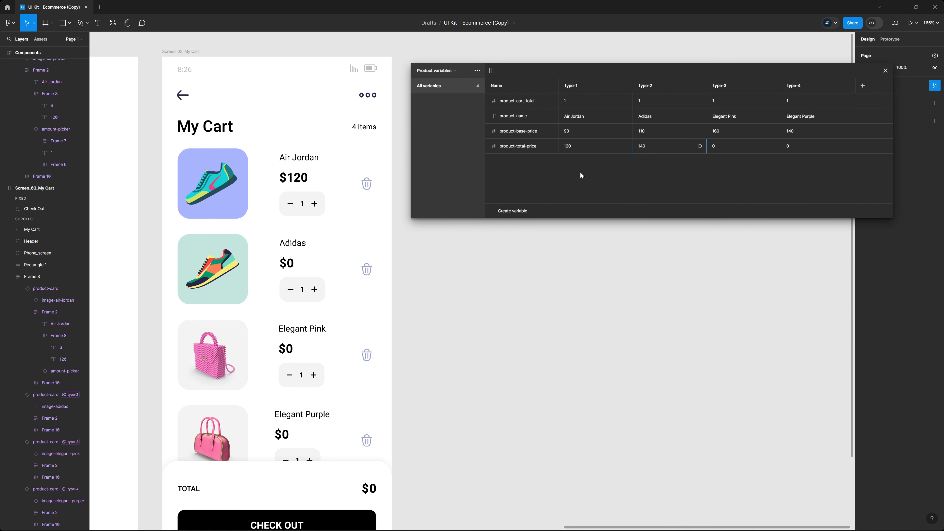
key("Tab")
type("453")
key("Tab")
type("23")
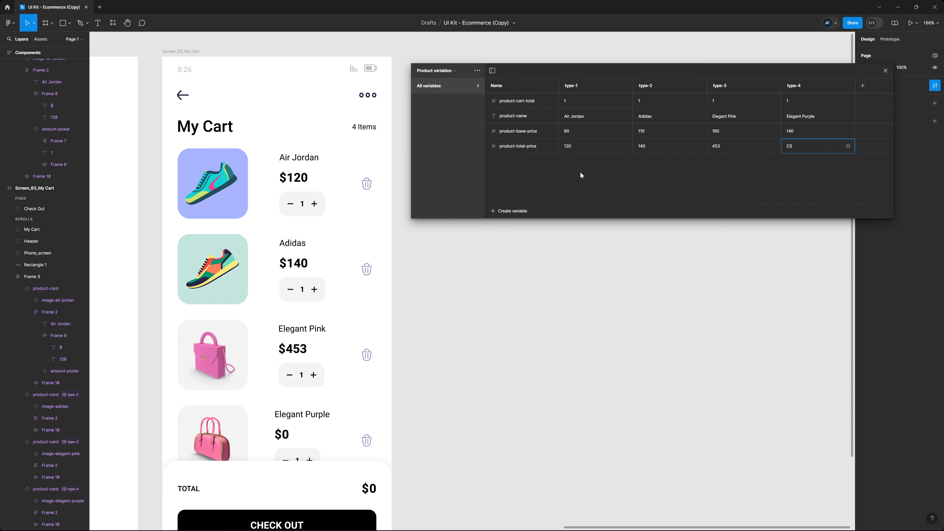
type("2")
key("Return")
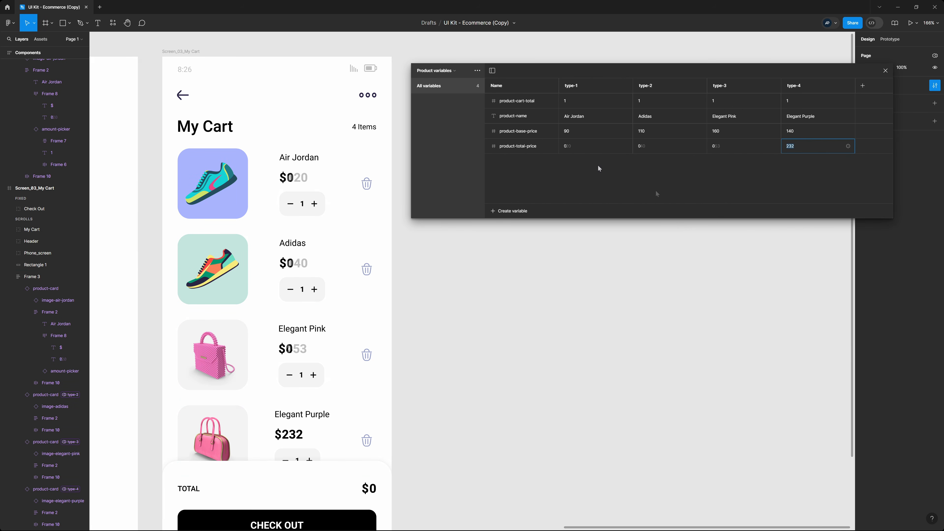
Step: Close the variables table and preview Flow 1 to check the prices on the My Cart screen
left_click(885, 70)
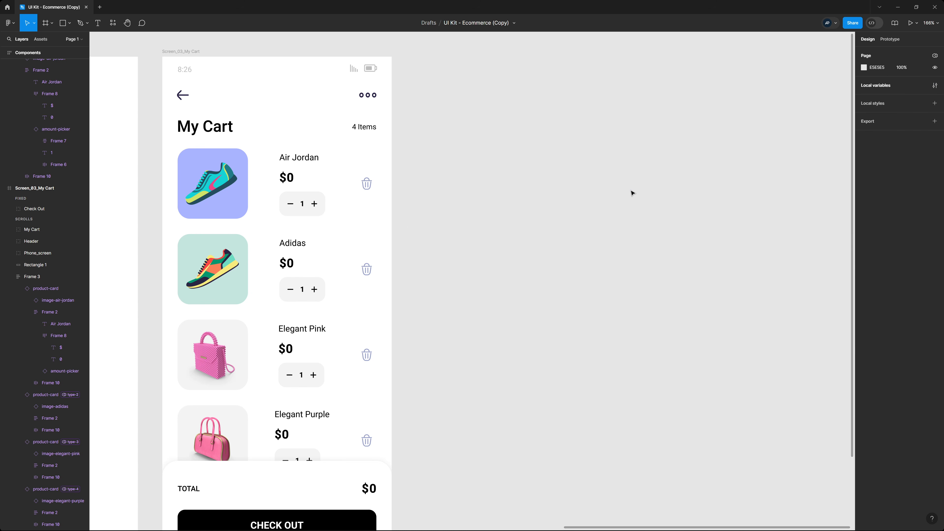
left_click_drag(455, 206, 736, 211)
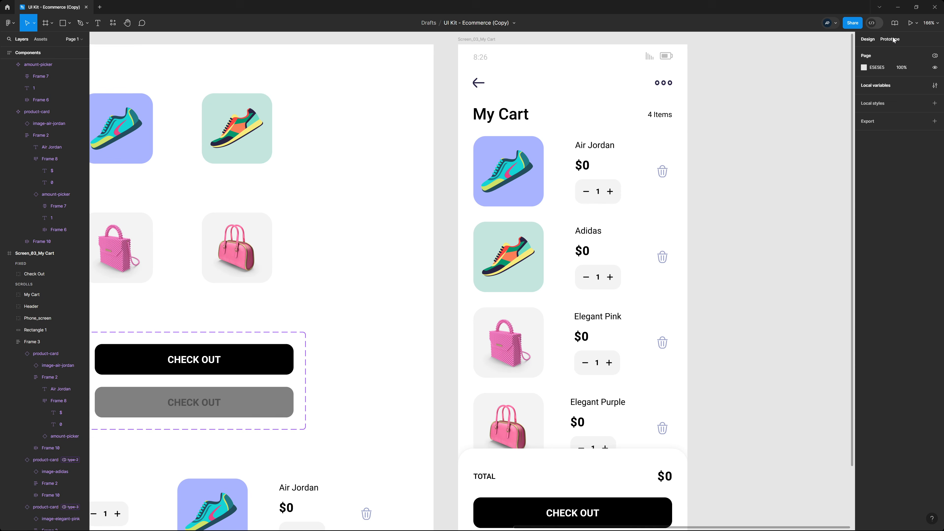
left_click(892, 39)
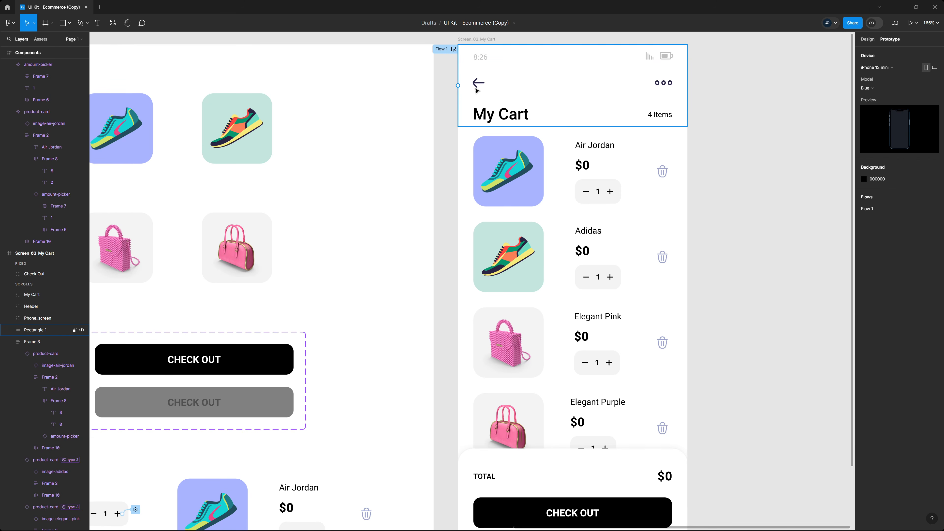
left_click(453, 49)
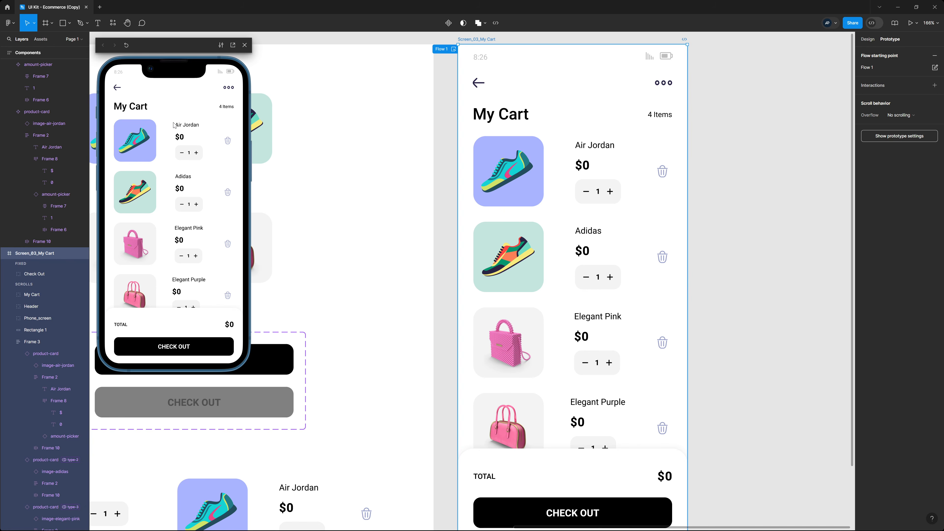
left_click(244, 45)
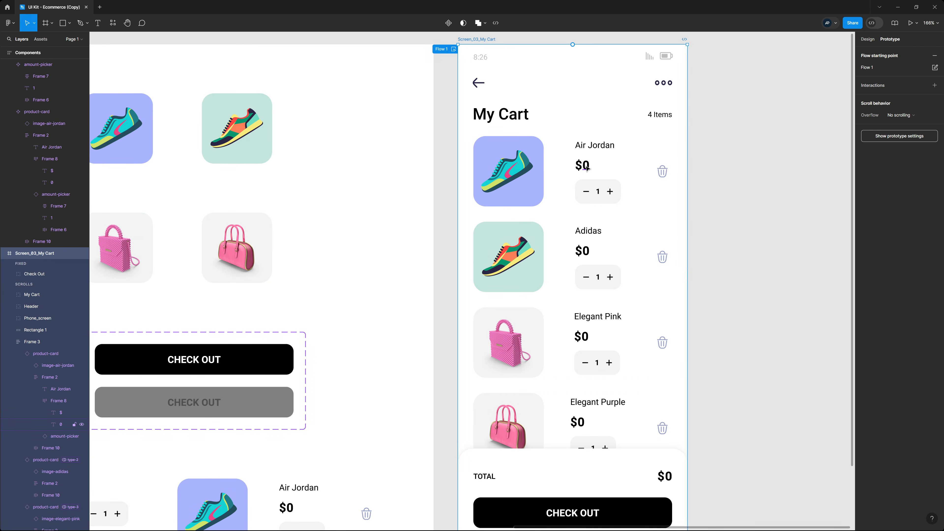
Step: Inspect the variable bound to the Air Jordan card's price text and review the Product variables collection
left_click(585, 167, "ctrl")
left_click(867, 39)
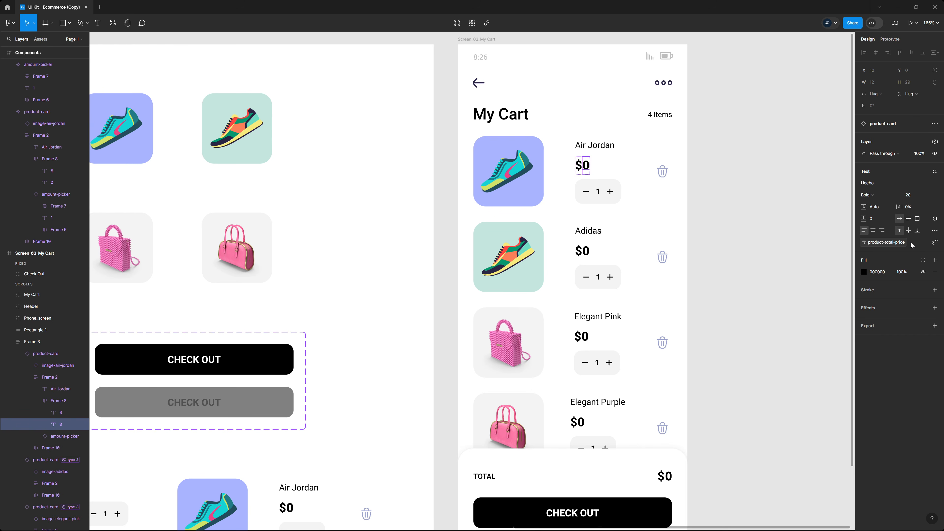
left_click(834, 103)
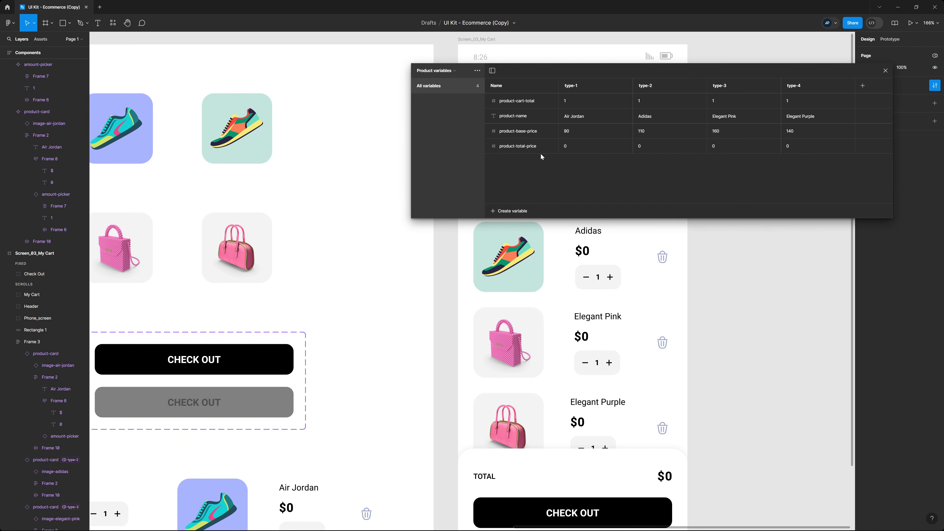
left_click(885, 70)
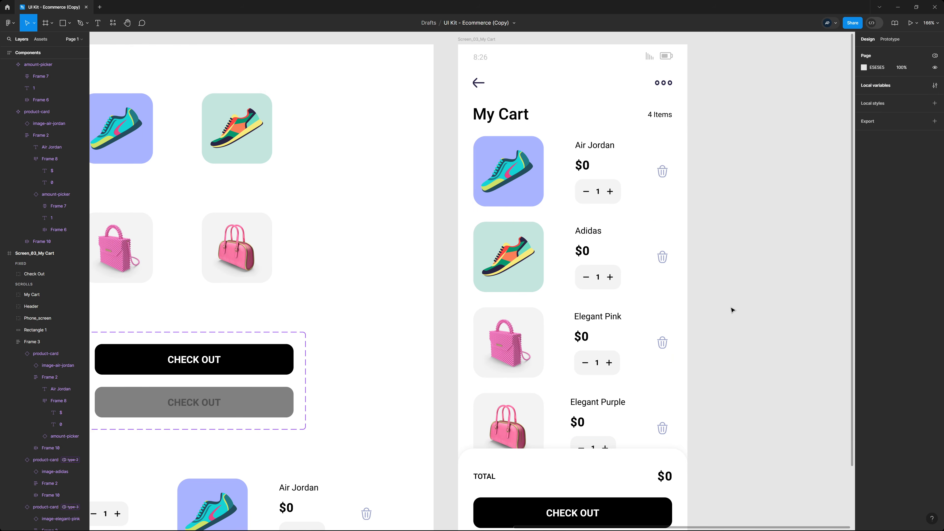
Step: Add an After delay interaction with a 1 ms delay to the main product-card component
left_click(890, 40)
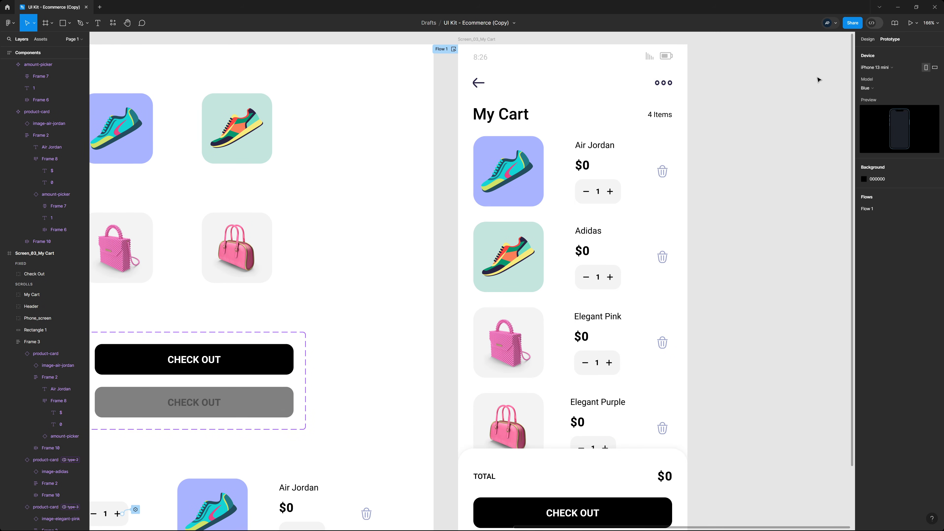
left_click(570, 178)
left_click(570, 178)
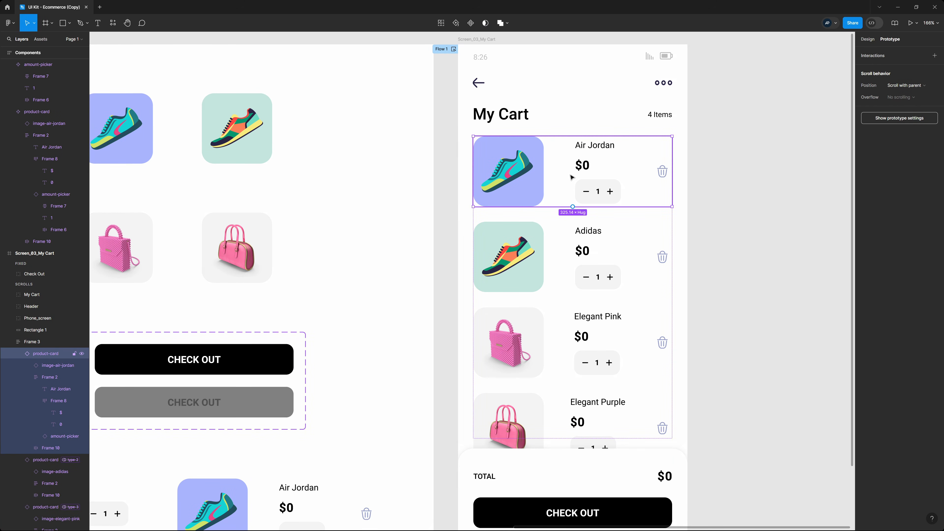
left_click(550, 239)
left_click(498, 344)
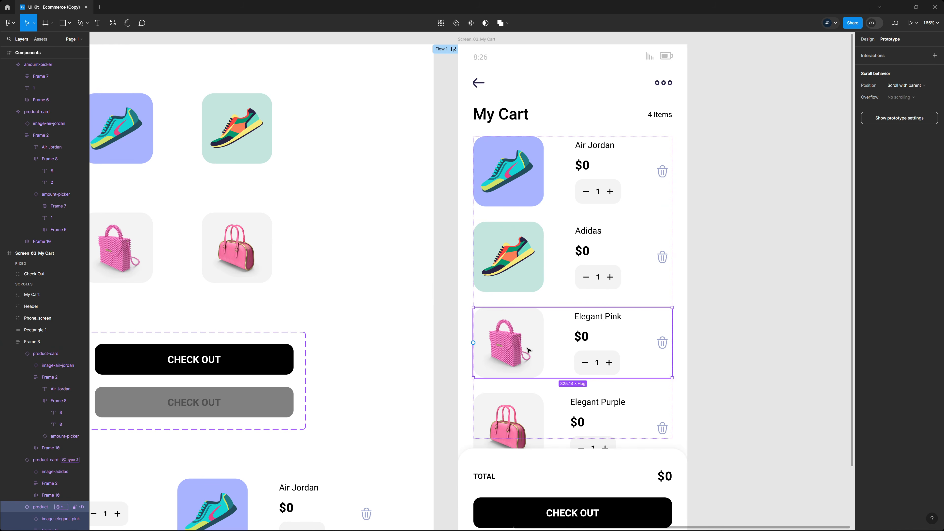
left_click(524, 416)
scroll(468, 344, "down", 3)
left_click(209, 405)
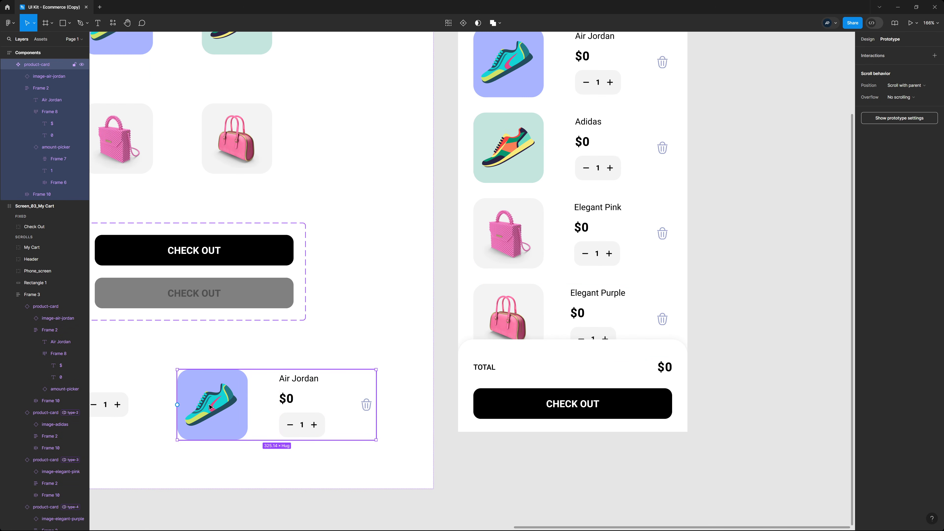
left_click(934, 55)
left_click(781, 66)
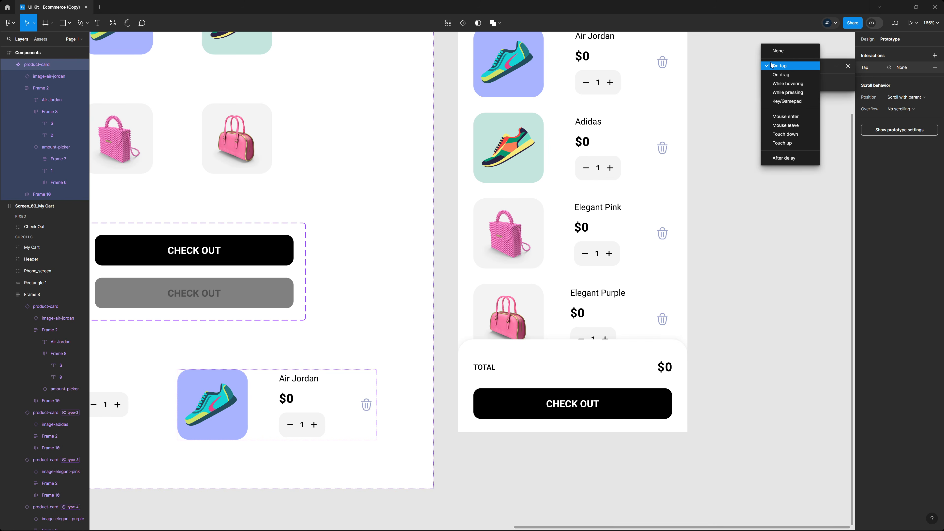
left_click(790, 160)
type("1")
key("Return")
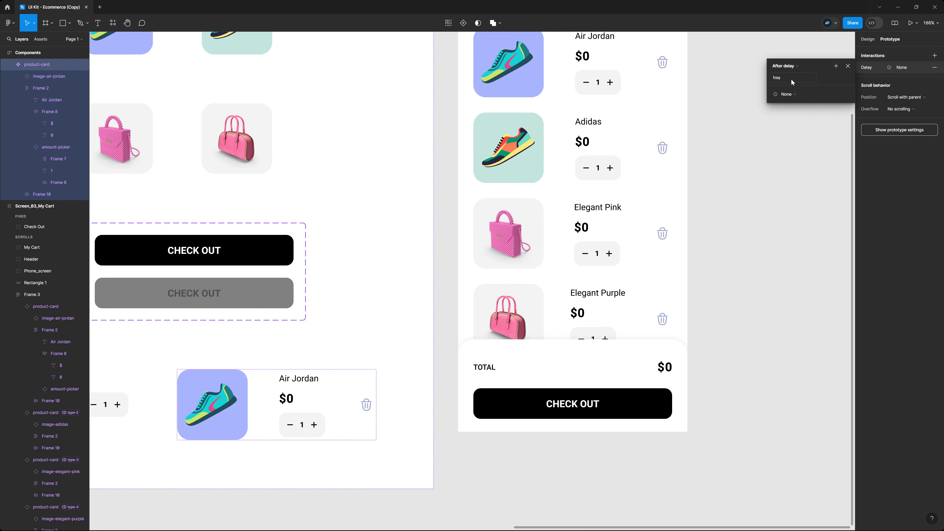
Step: Make the delay interaction set product-total-price to product-base-price multiplied by product-cart-total
left_click(792, 98)
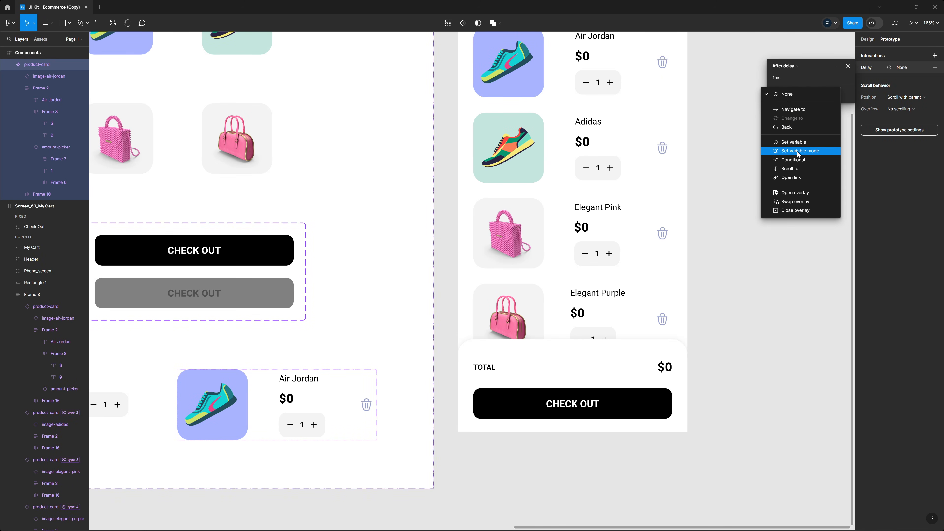
left_click(799, 141)
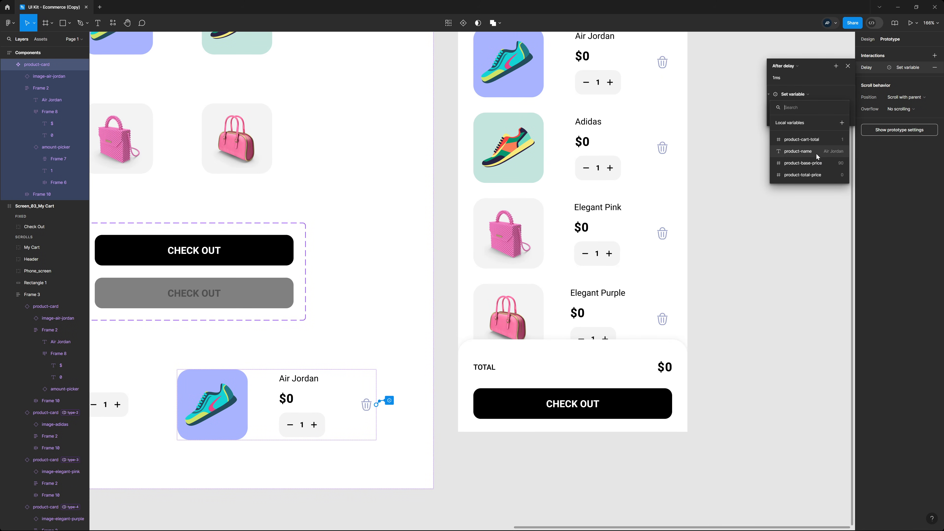
left_click(816, 176)
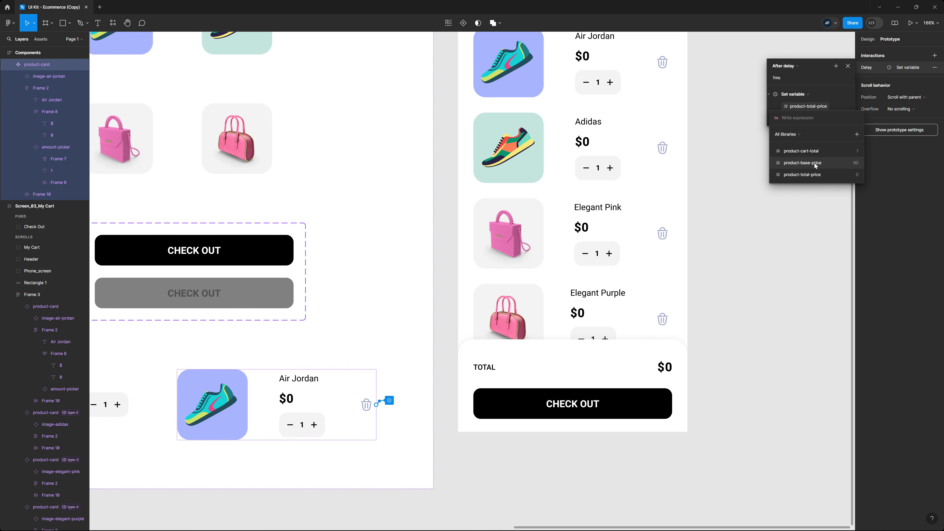
left_click(814, 163)
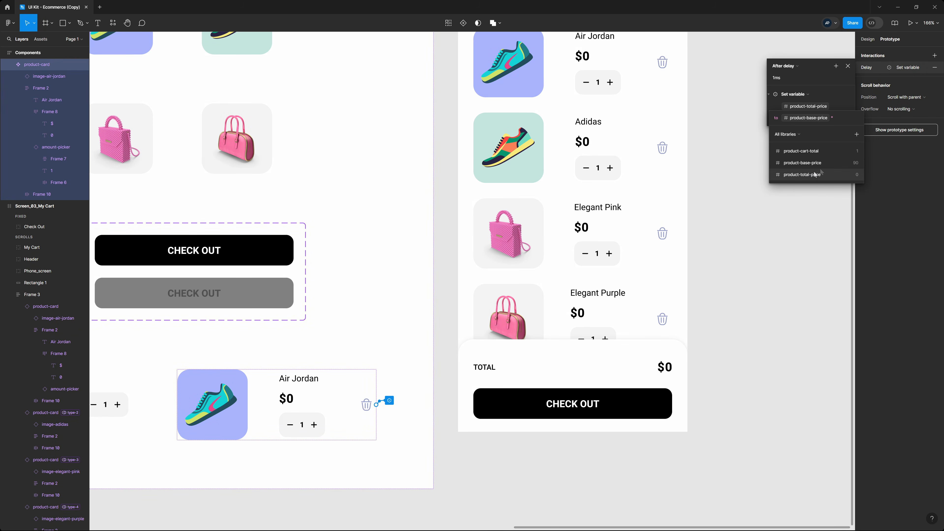
left_click(820, 152)
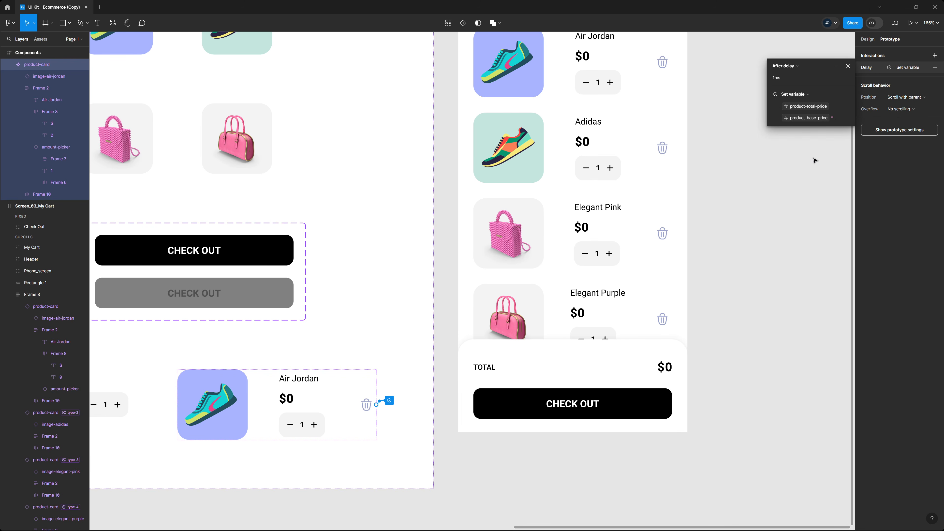
left_click(813, 158)
Step: Preview Flow 1 to check the calculated price on each product card
scroll(721, 175, "up", 5)
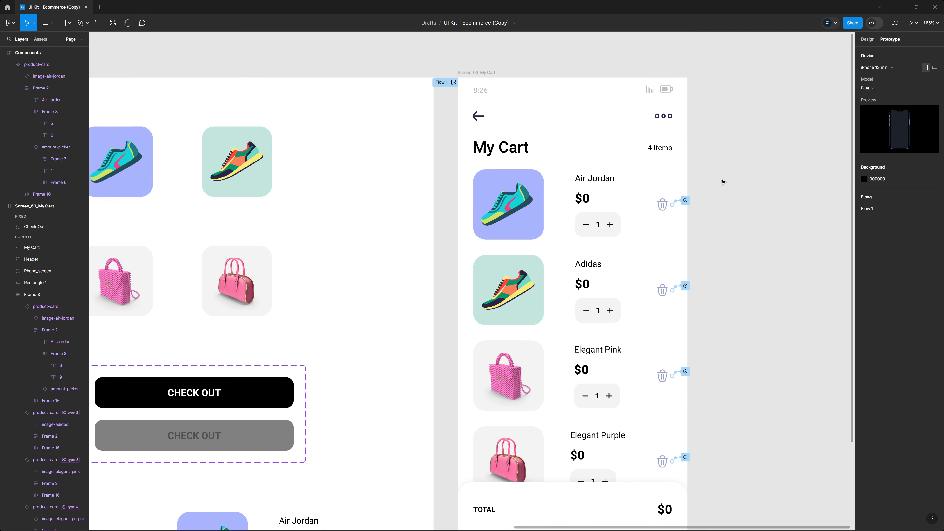
left_click(453, 82)
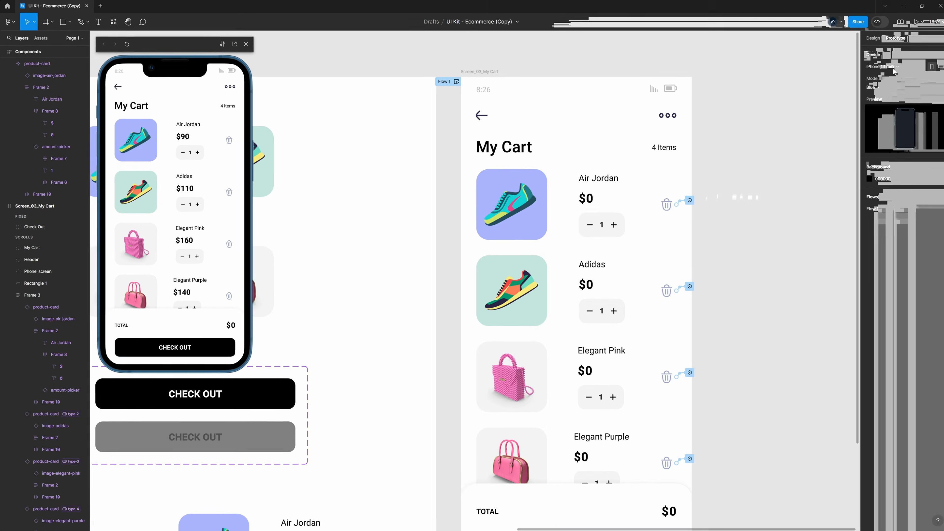
left_click(737, 196)
Step: Set the type-1 value of product-cart-total to 2 and restart the preview to test the price calculation
left_click(934, 85)
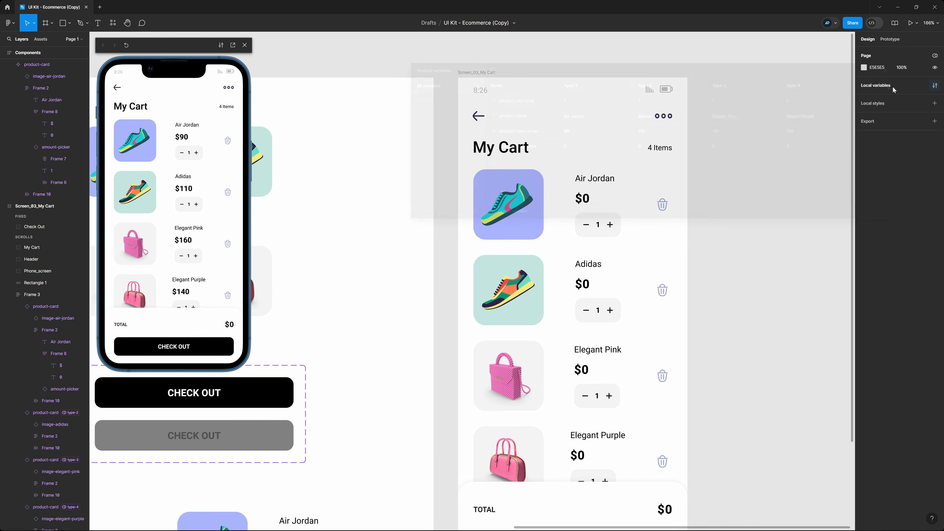
double_click(578, 103)
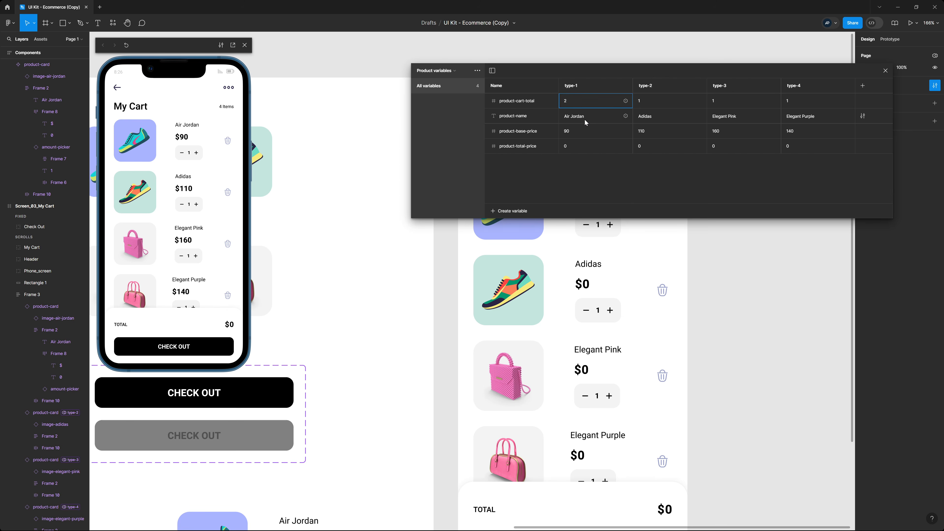
key("Tab")
left_click(747, 256)
left_click(126, 45)
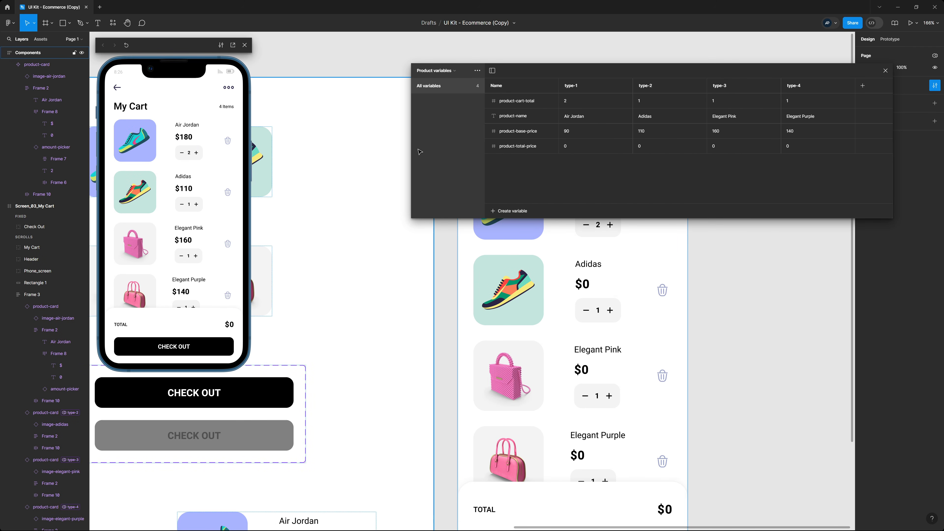
Step: Set the type-1 value of product-cart-total back to 1
double_click(575, 96)
type("1")
key("Tab")
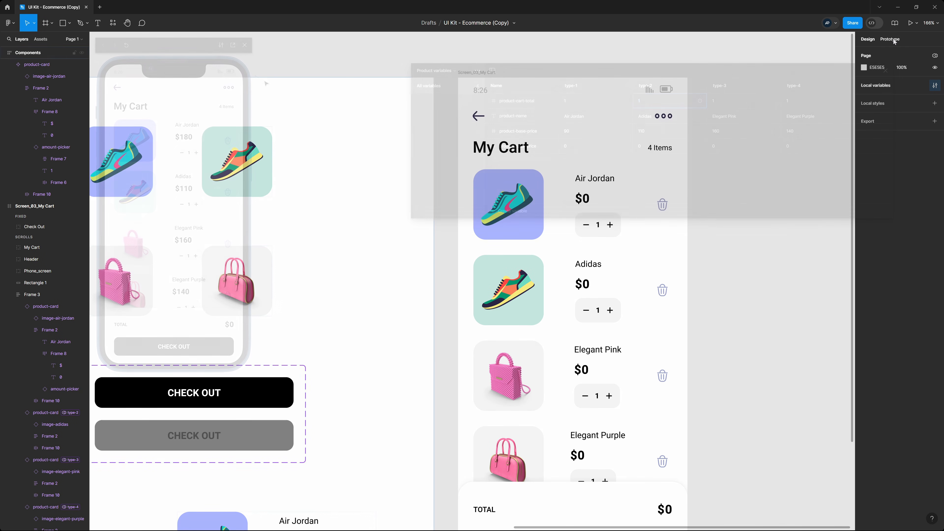
Step: Run the Flow 1 preview again with the type-1 quantity restored
left_click(889, 39)
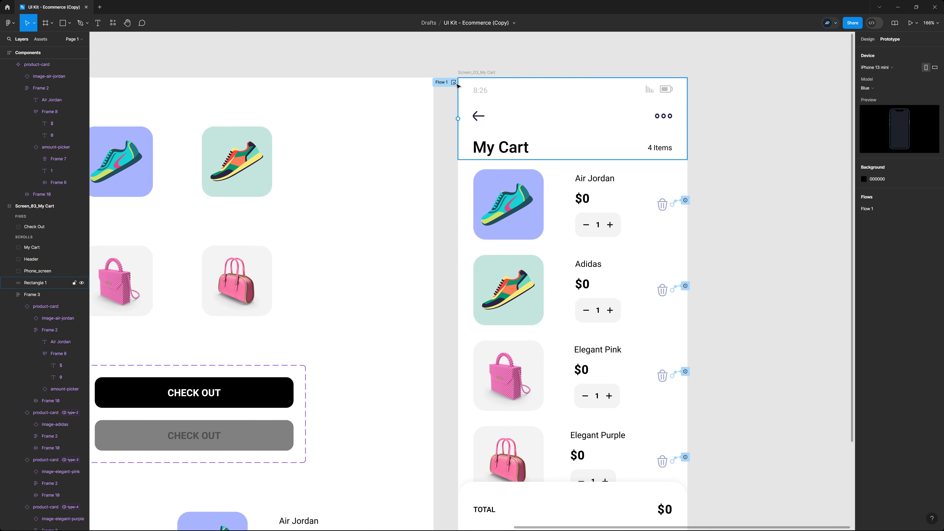
left_click(454, 82)
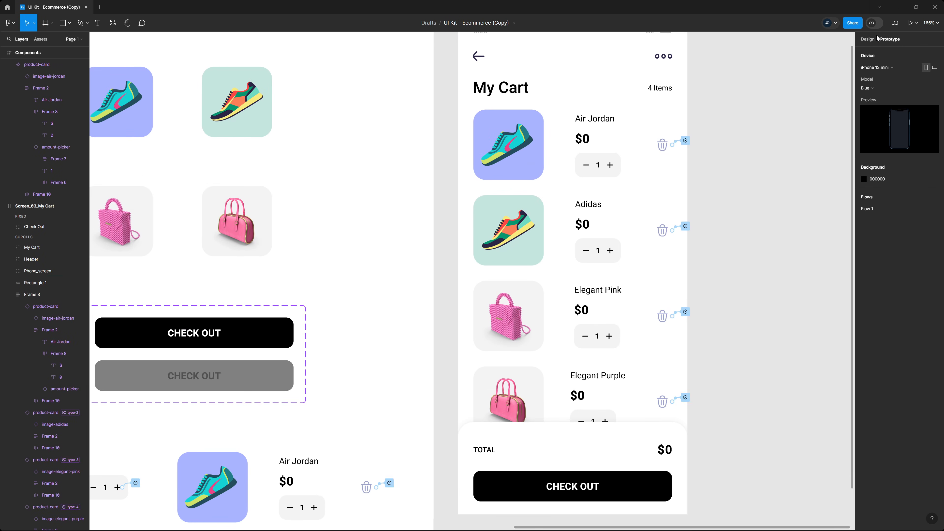
Step: Rename the variable collection "Collection 2" to "Cart variables"
left_click(873, 39)
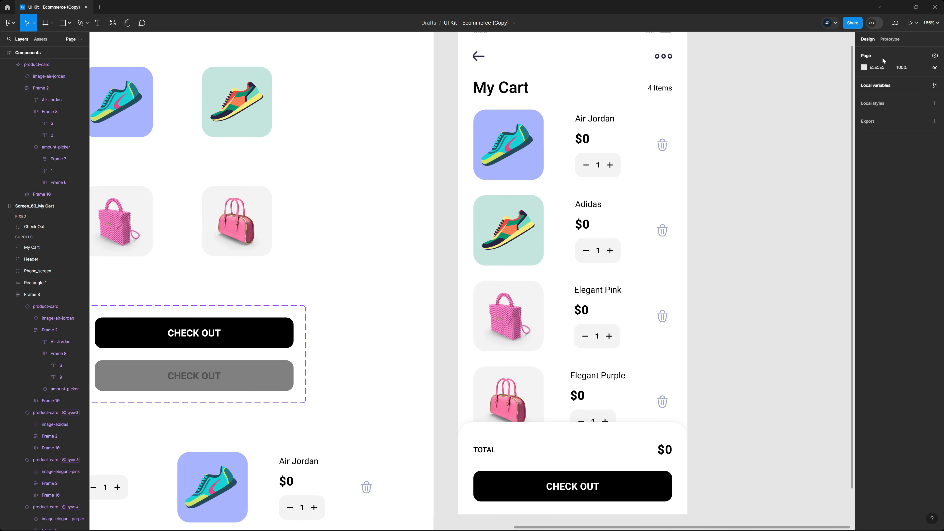
left_click(891, 85)
left_click(442, 70)
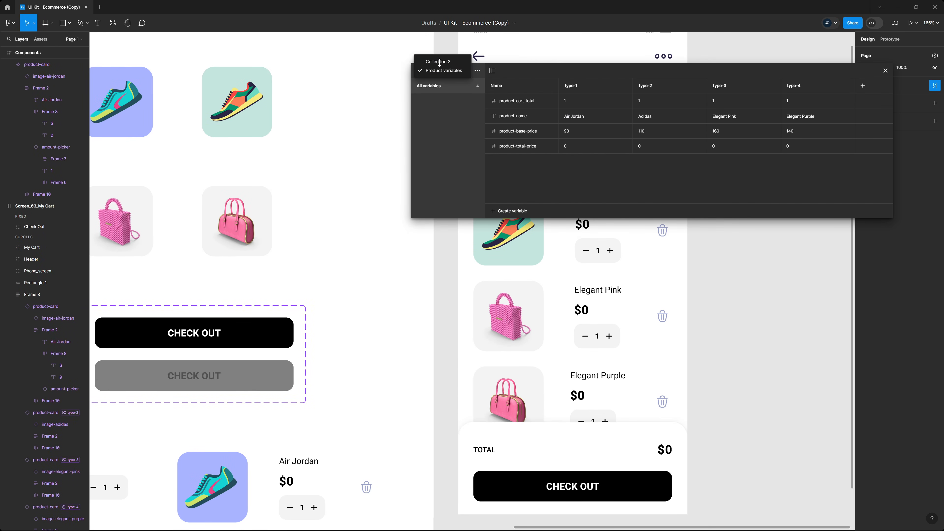
left_click(439, 62)
left_click(477, 71)
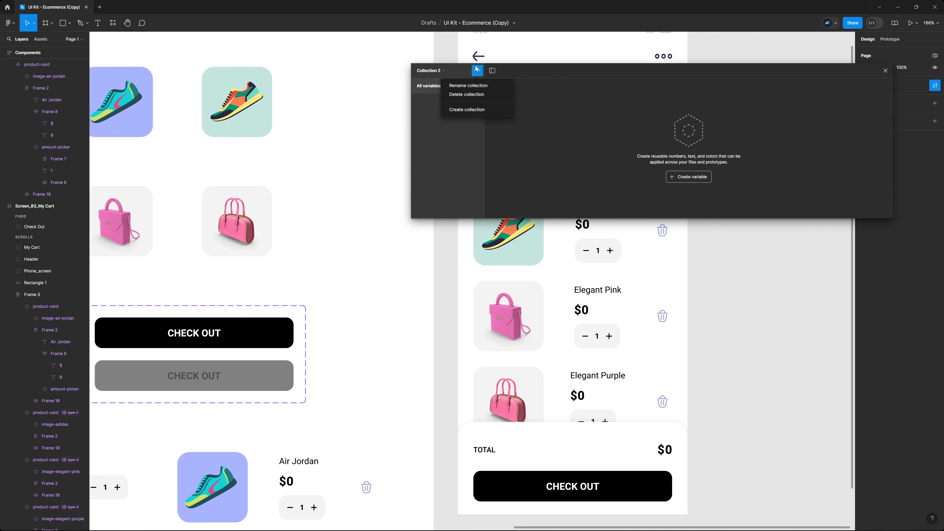
left_click(475, 86)
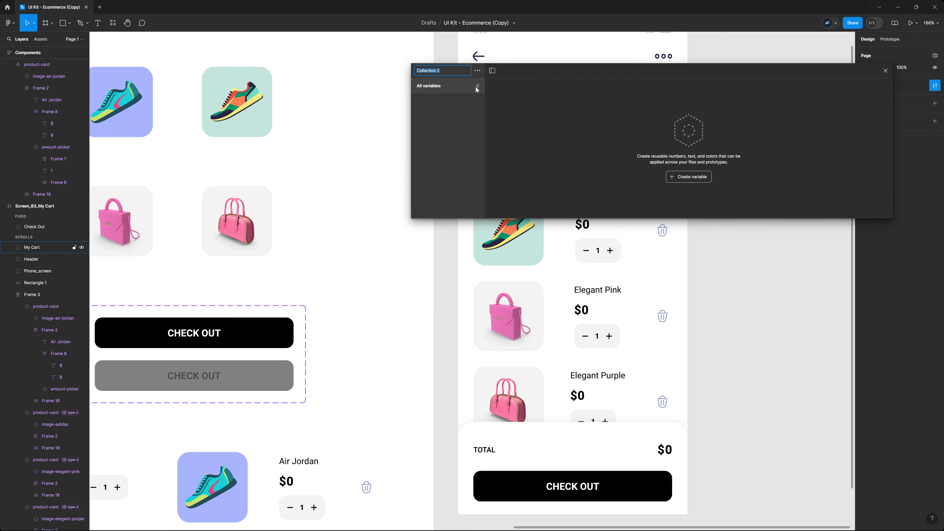
type("Cart variables")
key("Return")
Step: Create a number variable named "cart-total" in the Cart variables collection
left_click(704, 181)
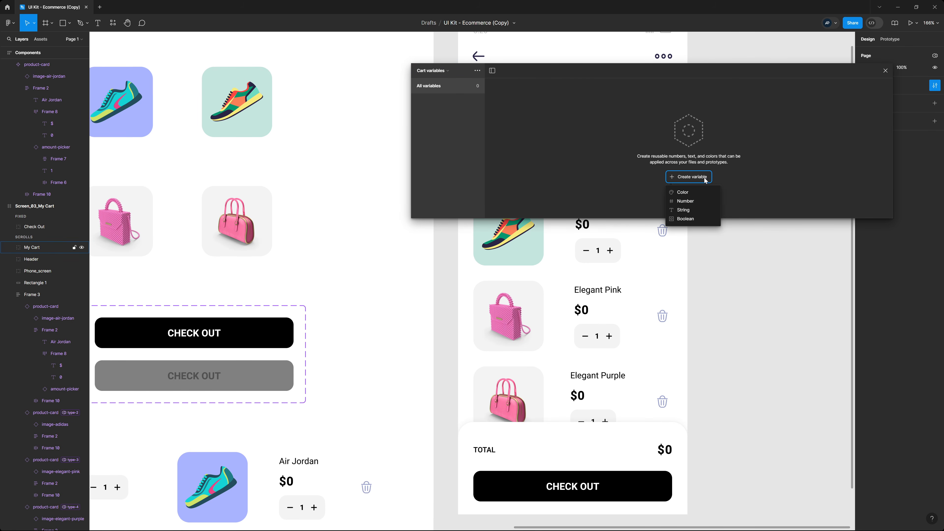
left_click(697, 206)
type("cart-total")
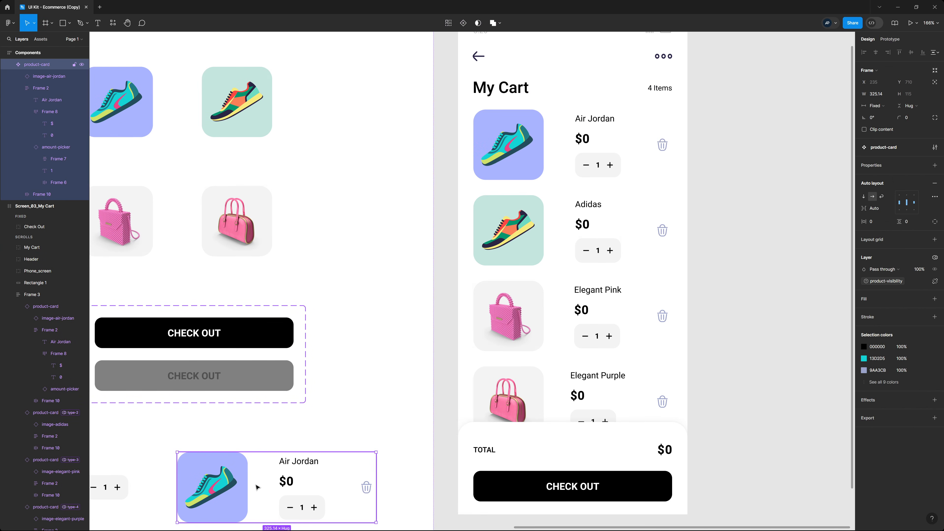
Step: Add a second Set variable action to the product-card component's after-delay interaction, setting cart-total to cart-total + product-total-price
left_click(890, 39)
left_click(897, 68)
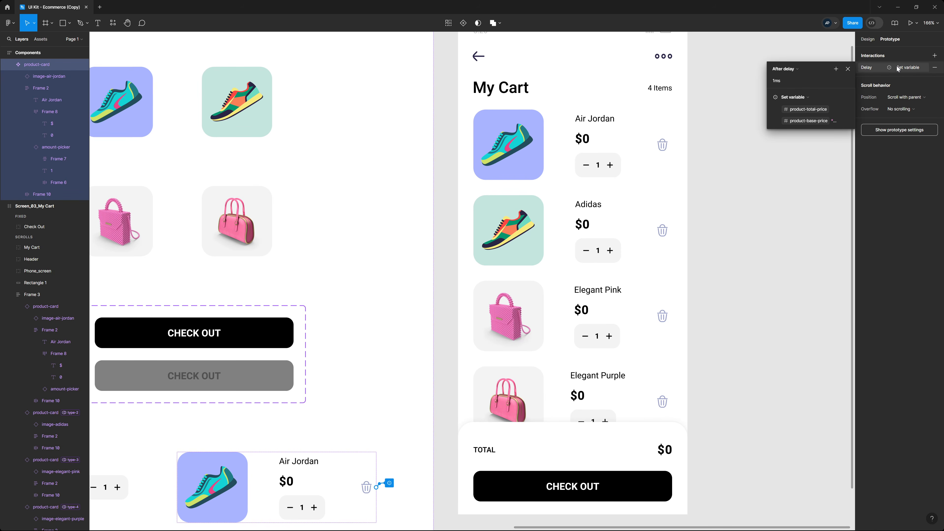
left_click(835, 70)
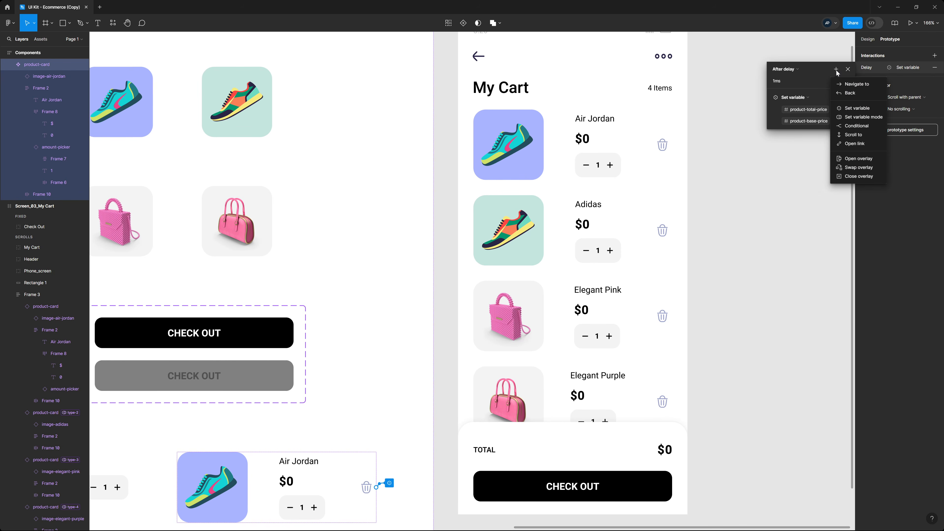
left_click(856, 108)
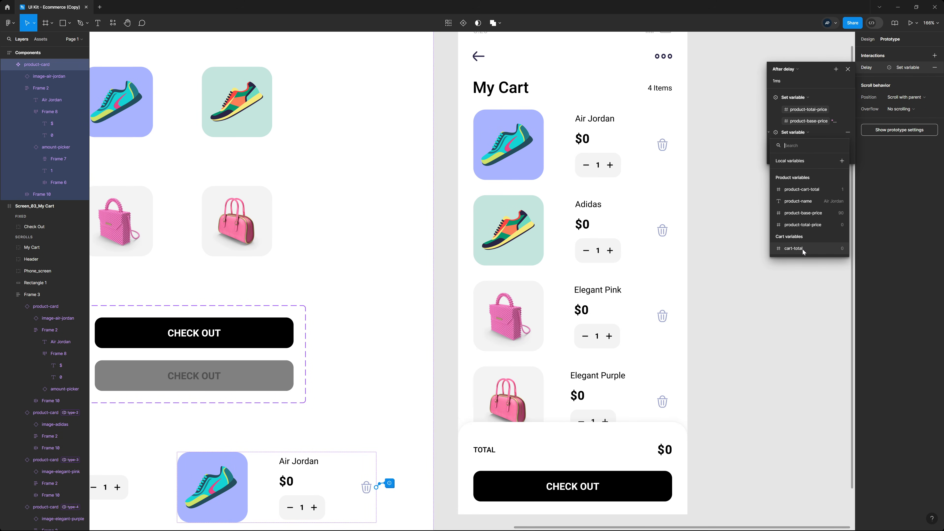
left_click(803, 248)
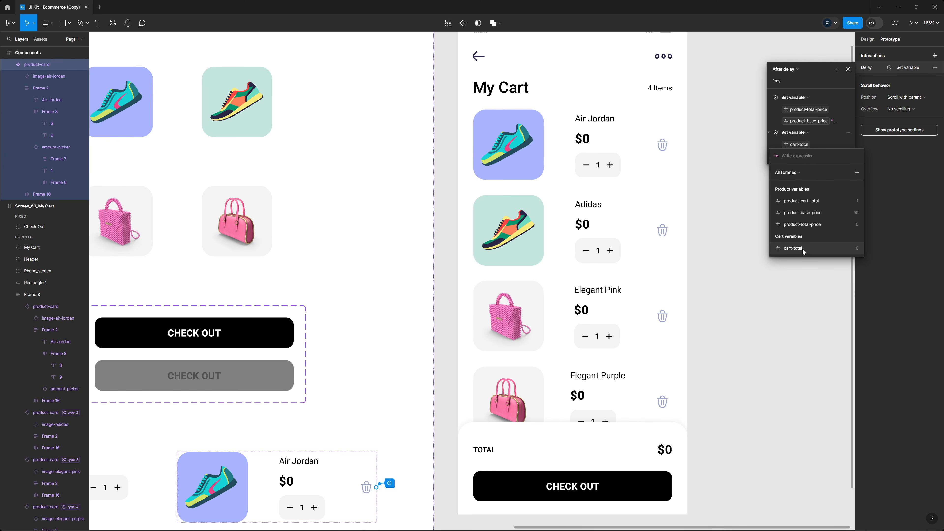
left_click(803, 249)
left_click(800, 190)
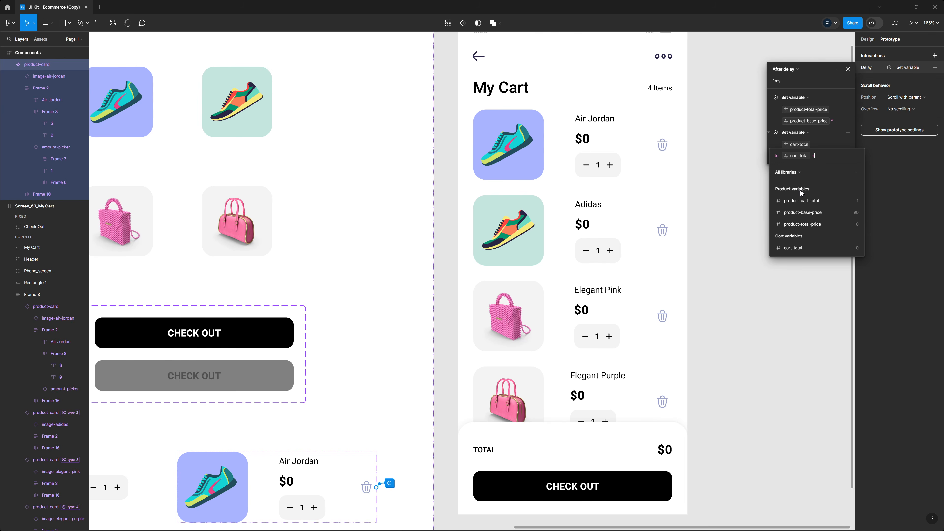
left_click(828, 224)
key("Return")
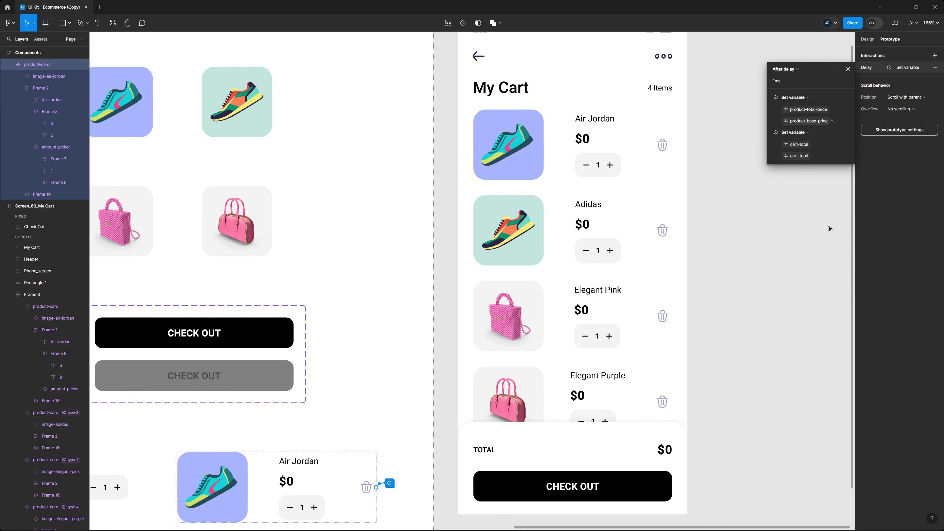
left_click(821, 234)
Step: Bind the number of the TOTAL amount on the My Cart screen to the cart-total variable
scroll(758, 177, "down", 2)
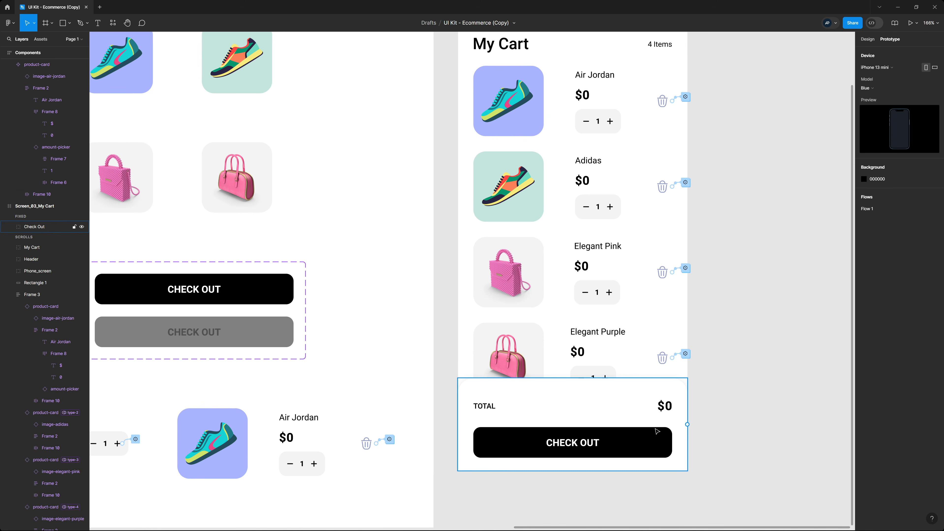
left_click(868, 39)
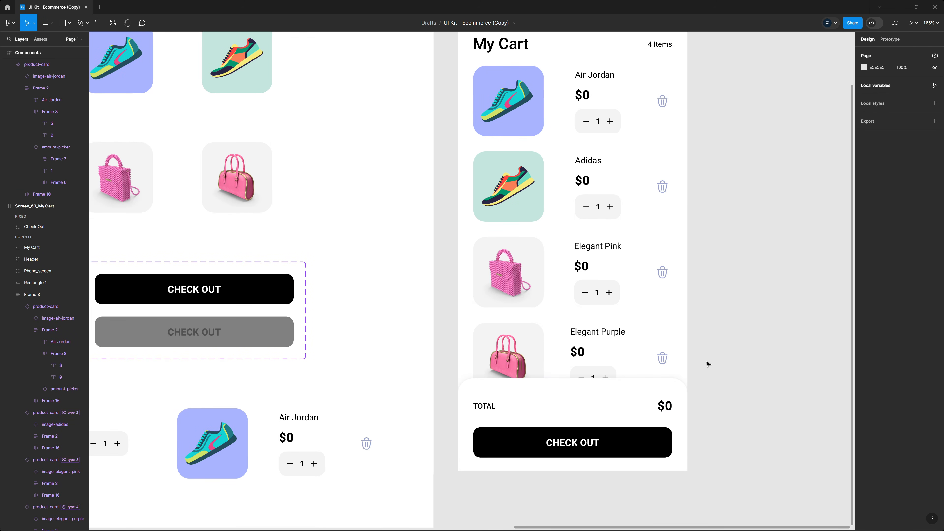
left_click(659, 397, "ctrl")
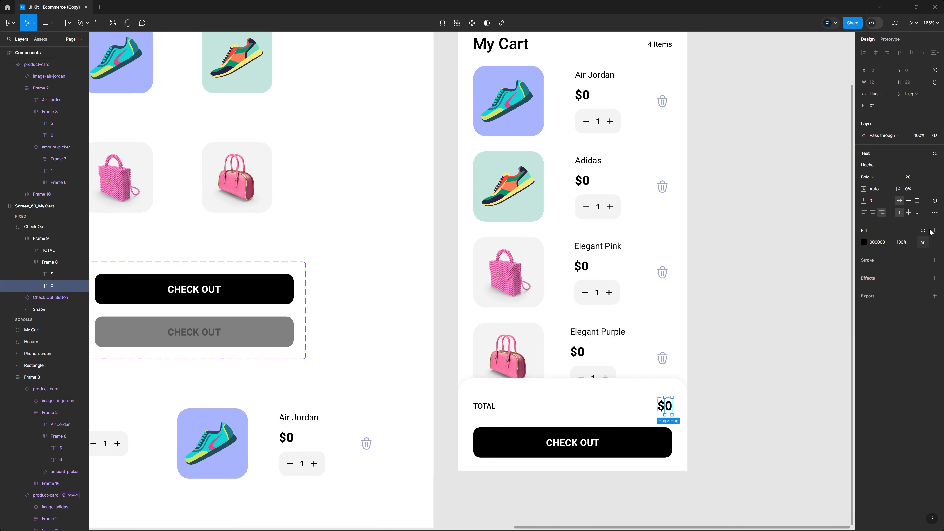
left_click(935, 200)
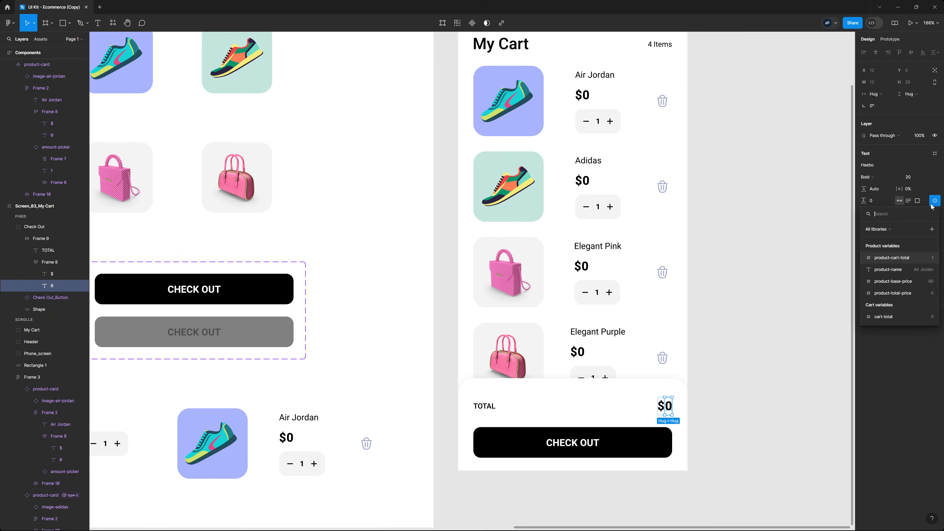
left_click(889, 321)
scroll(832, 143, "up", 3)
left_click(832, 143)
Step: Preview the prototype to check the product prices and the cart total, and close the preview
left_click(890, 39)
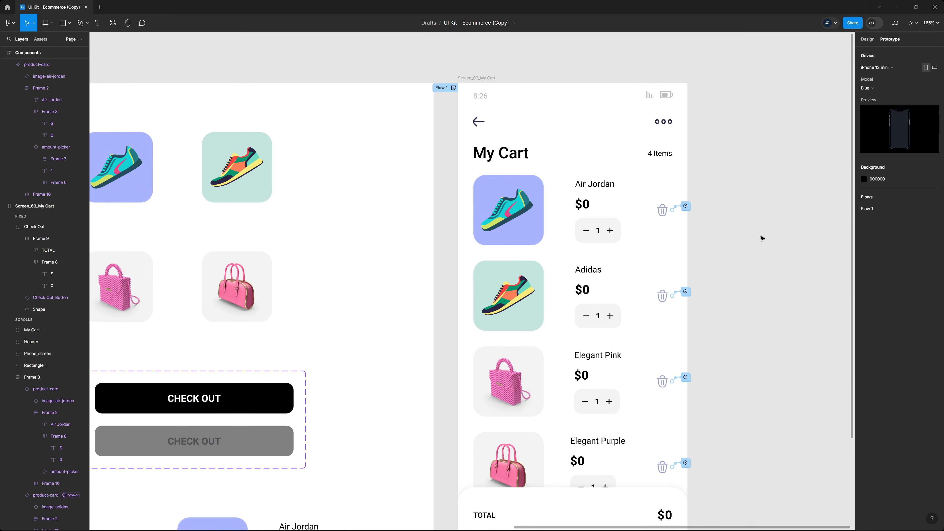
key("shift+space")
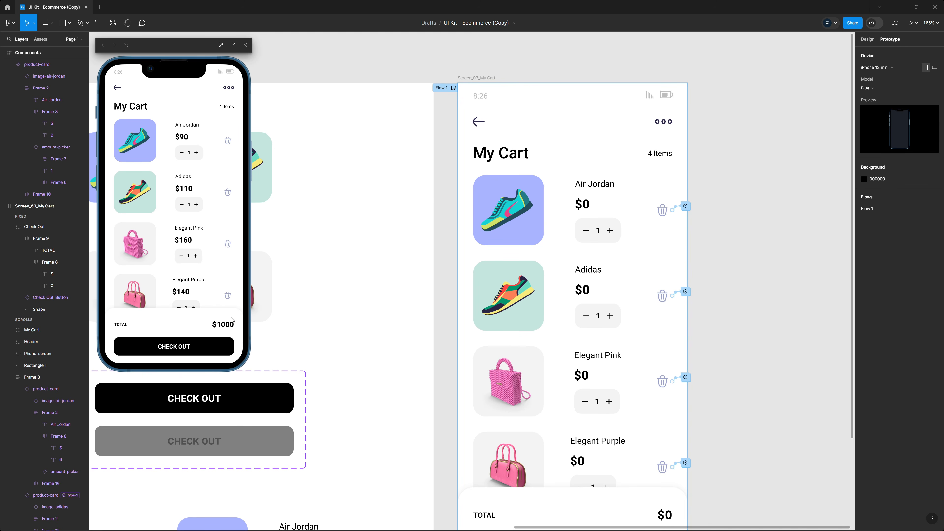
left_click(244, 47)
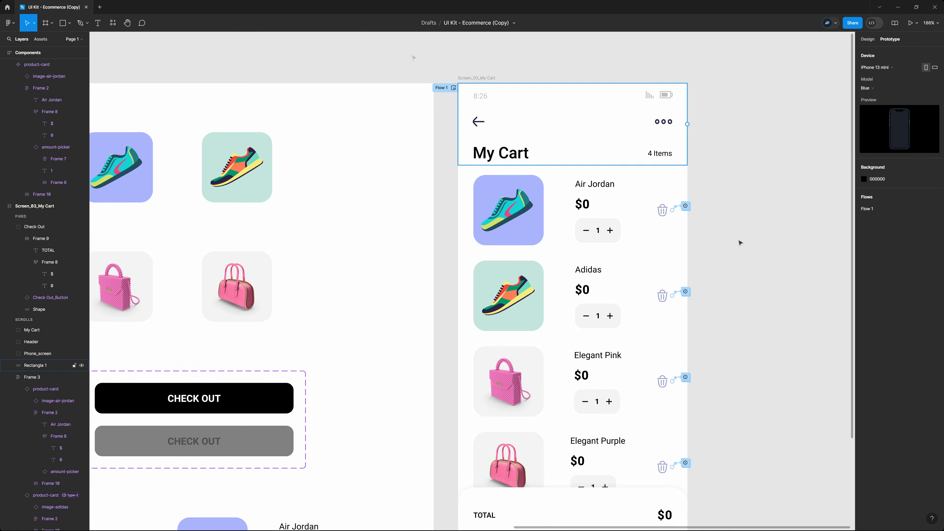
Step: Add an interaction with the After delay trigger to the Screen_03_My Cart frame
scroll(730, 246, "down", 3)
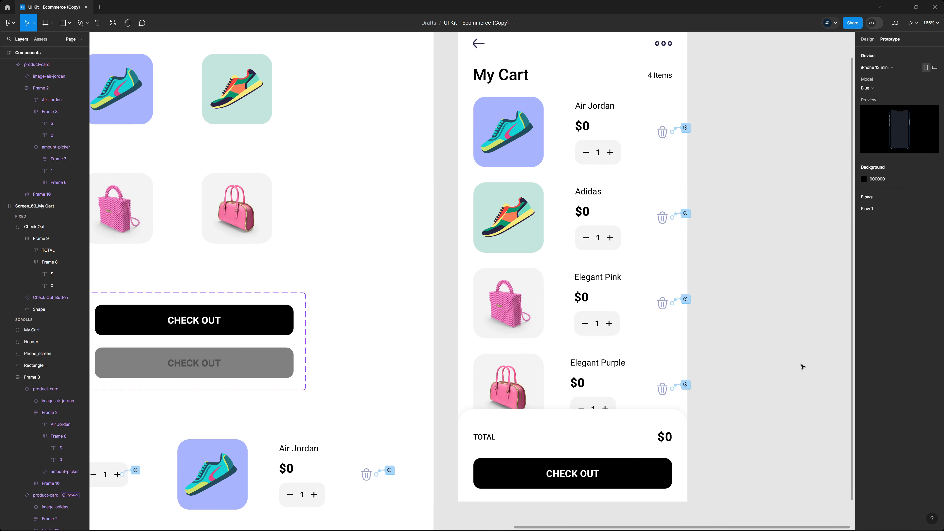
scroll(800, 368, "up", 2)
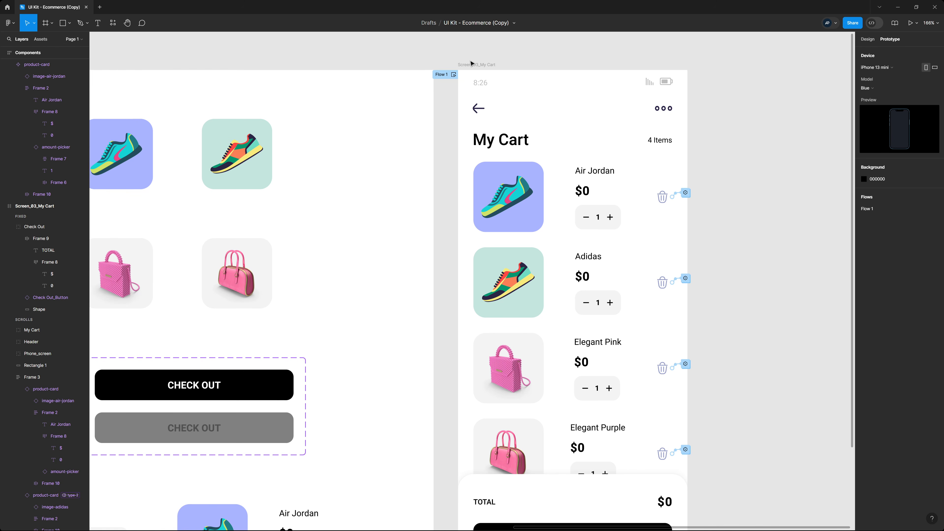
left_click(486, 67)
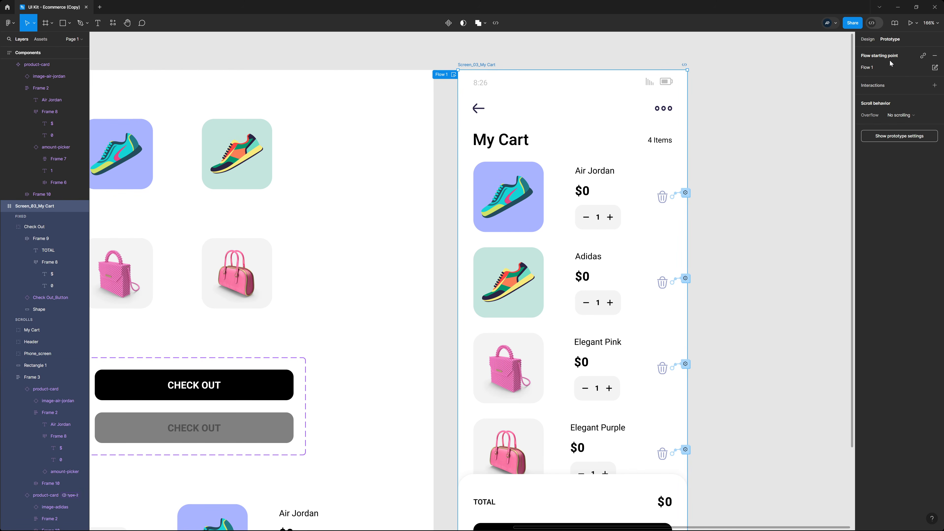
left_click(934, 85)
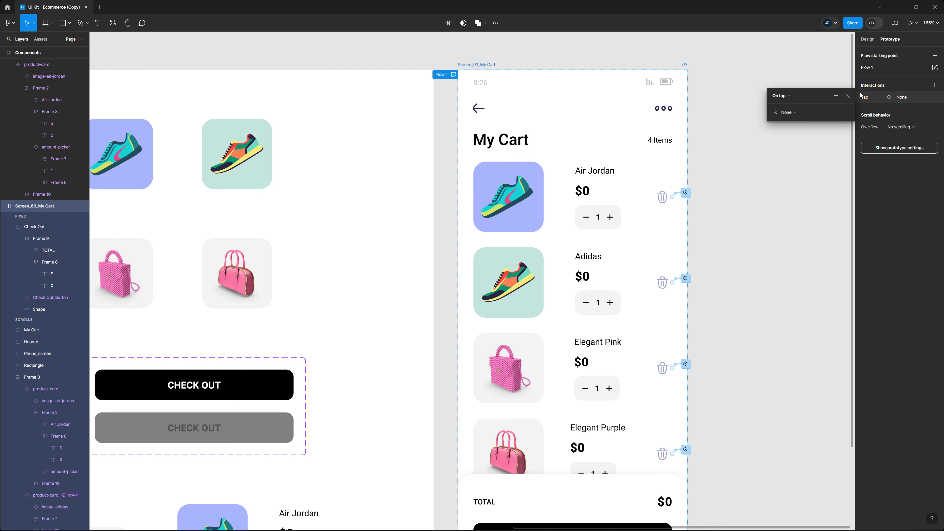
left_click(774, 96)
left_click(789, 188)
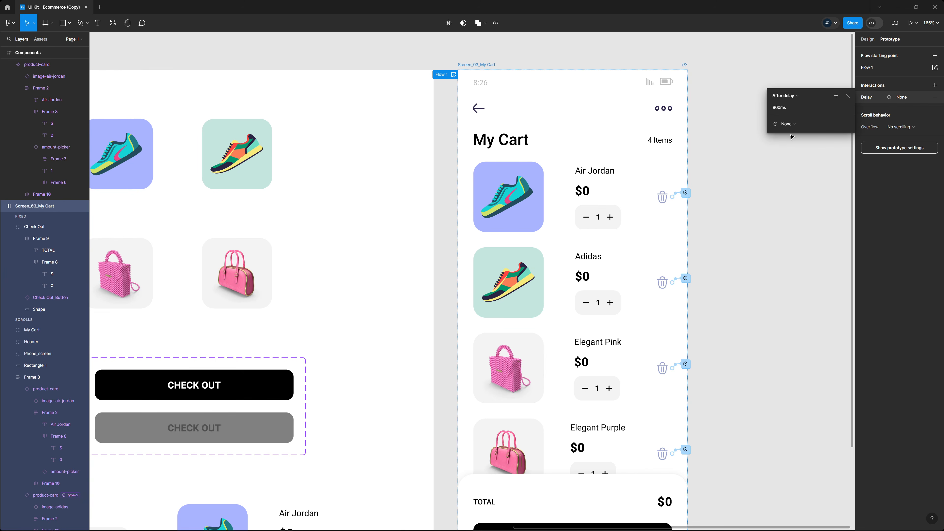
Step: Make the frame's after-delay interaction set the cart-total variable to 0
left_click(791, 125)
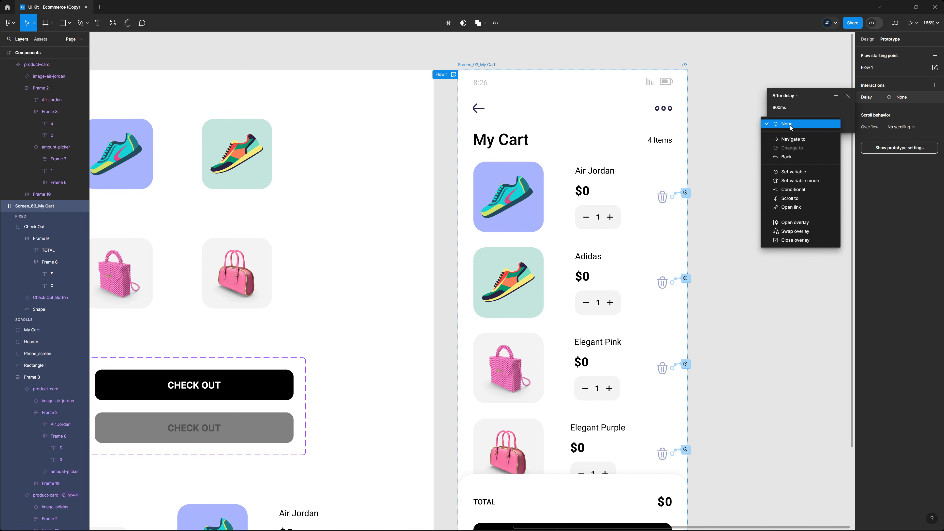
left_click(802, 173)
left_click(809, 241)
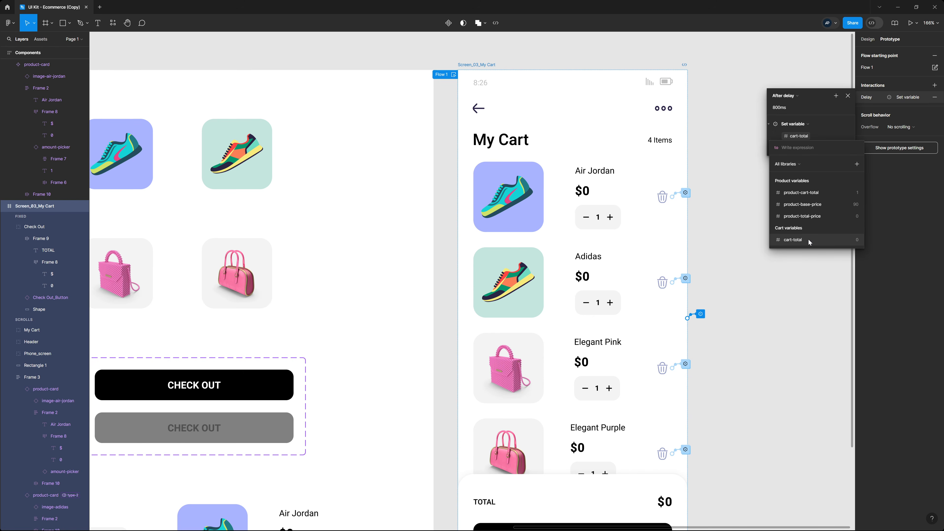
left_click(808, 239)
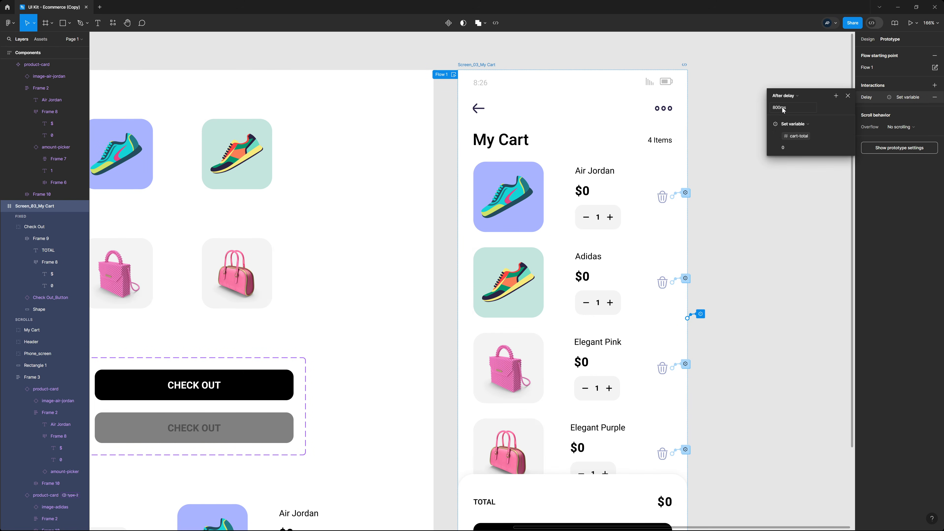
key("Return")
left_click(783, 230)
Step: Preview the prototype and test the Air Jordan plus and minus quantity controls against the cart total
key("shift+space")
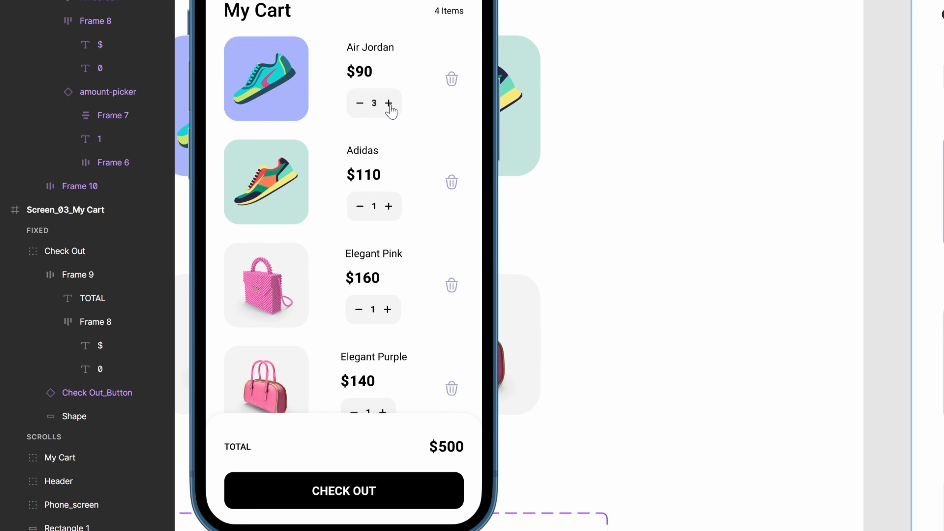
left_click(359, 103)
left_click(360, 104)
key("Escape")
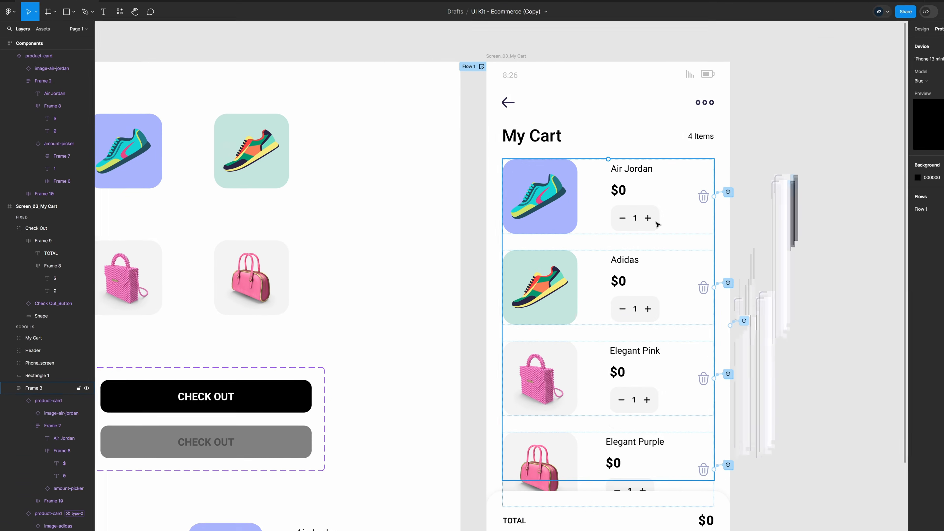
Step: Add an On tap interaction with a Set variable action to the minus icon of the amount-picker component
left_click_drag(372, 298, 394, 232)
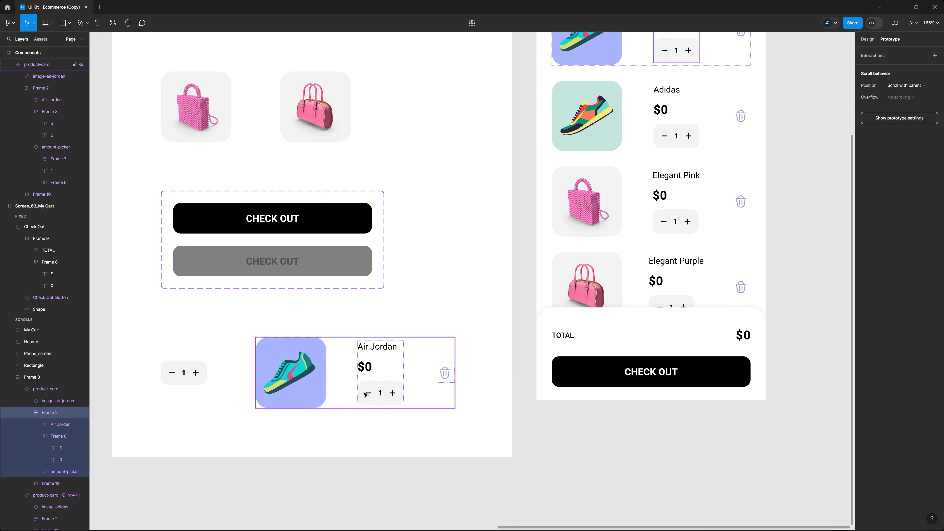
left_click(171, 372)
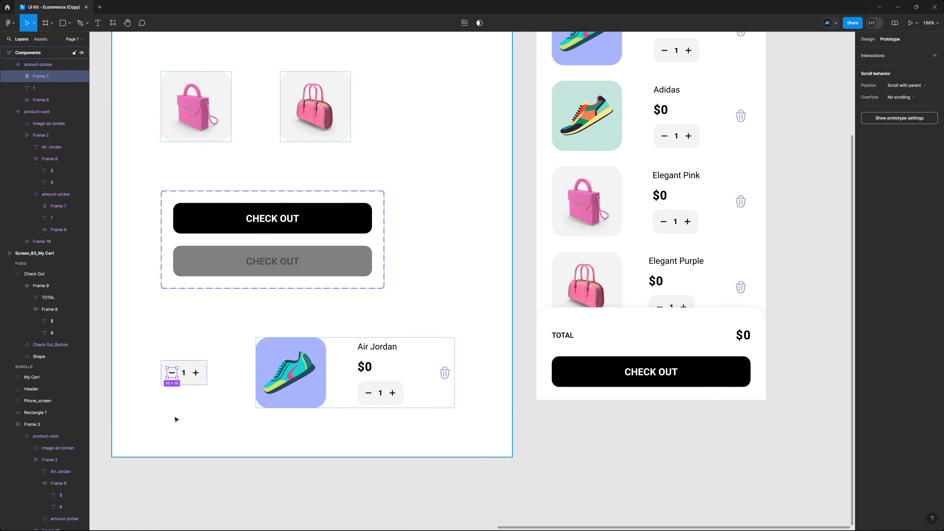
left_click(900, 55)
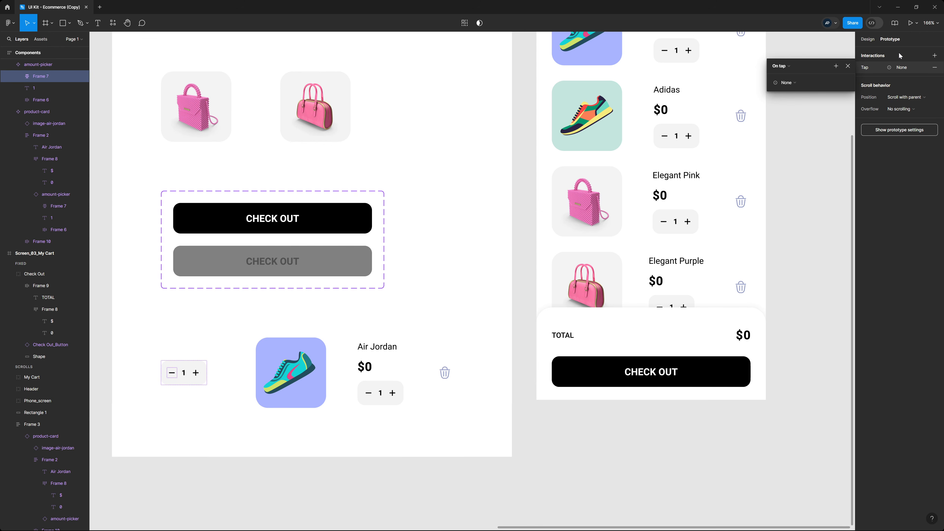
left_click(781, 65)
left_click(790, 67)
left_click(796, 85)
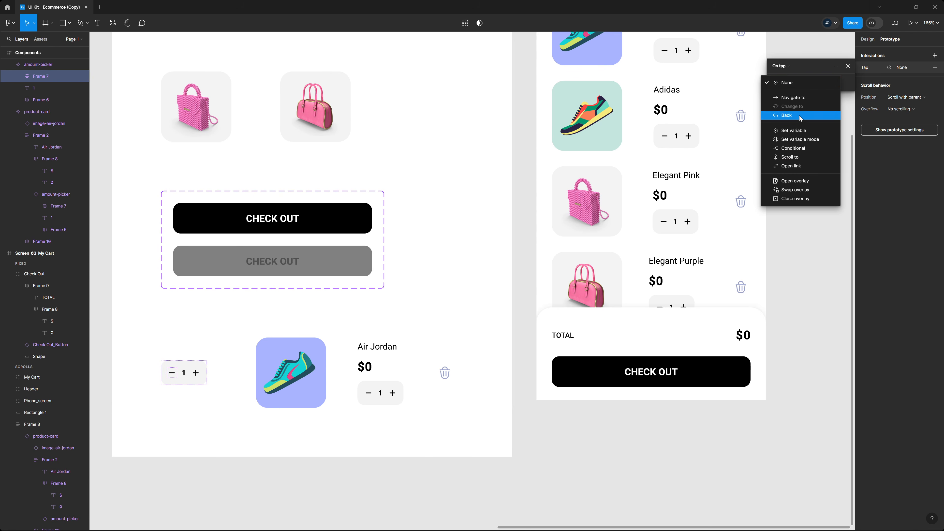
left_click(799, 129)
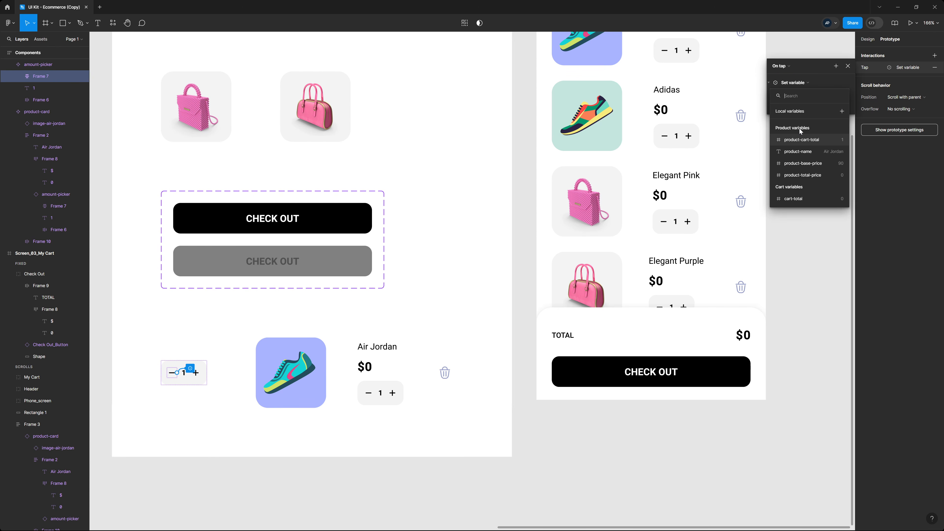
Step: Make the minus icon's action set product-cart-total to product-cart-total - 1
left_click(813, 140)
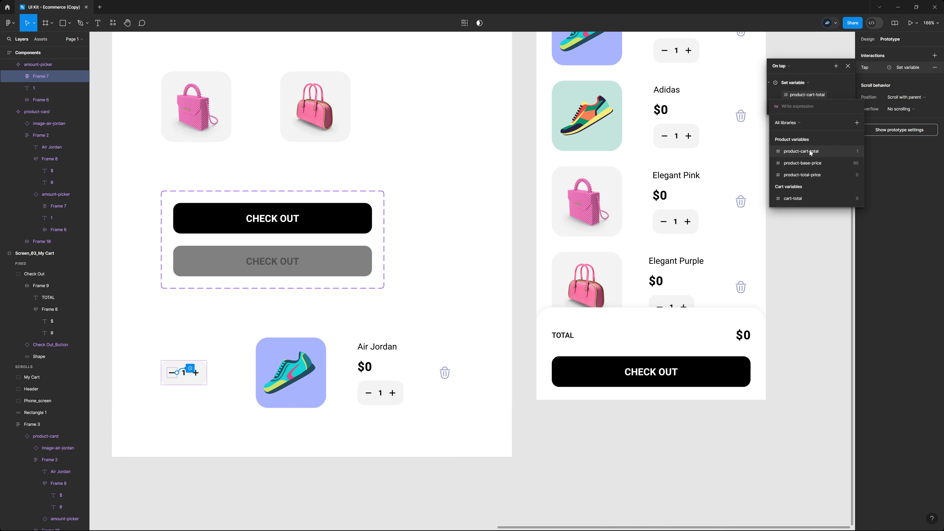
left_click(809, 151)
left_click(809, 152)
type("1")
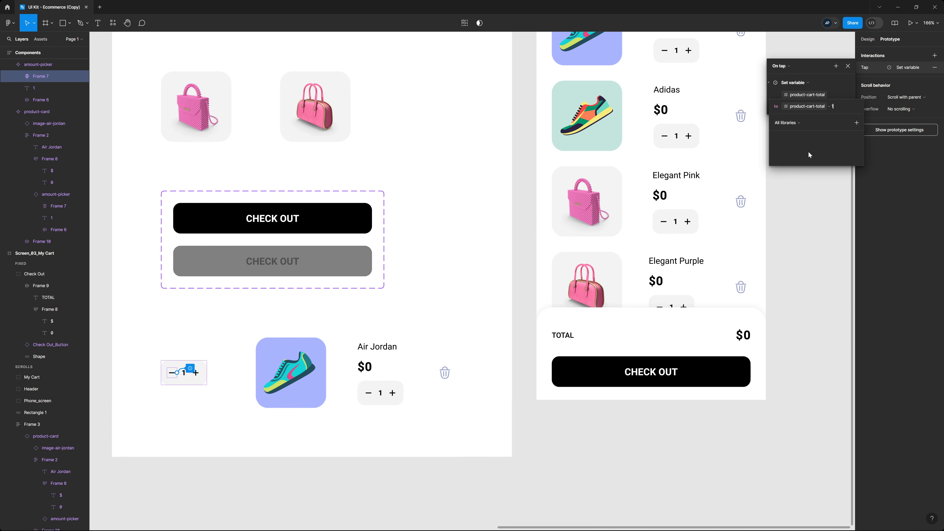
key("Return")
Step: Preview the prototype, repeatedly decrease the Air Jordan quantity to test the minus control, and close the preview
left_click(527, 181)
scroll(539, 198, "up", 4)
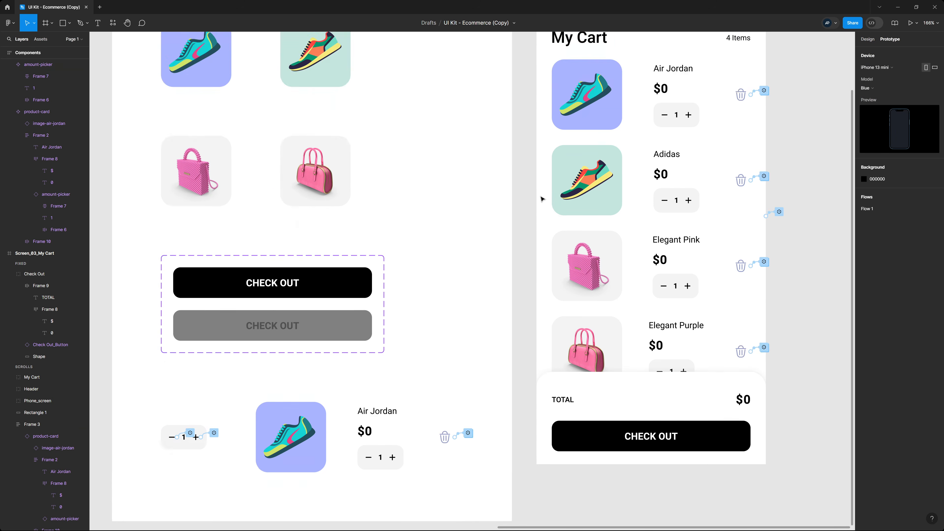
key("shift+space")
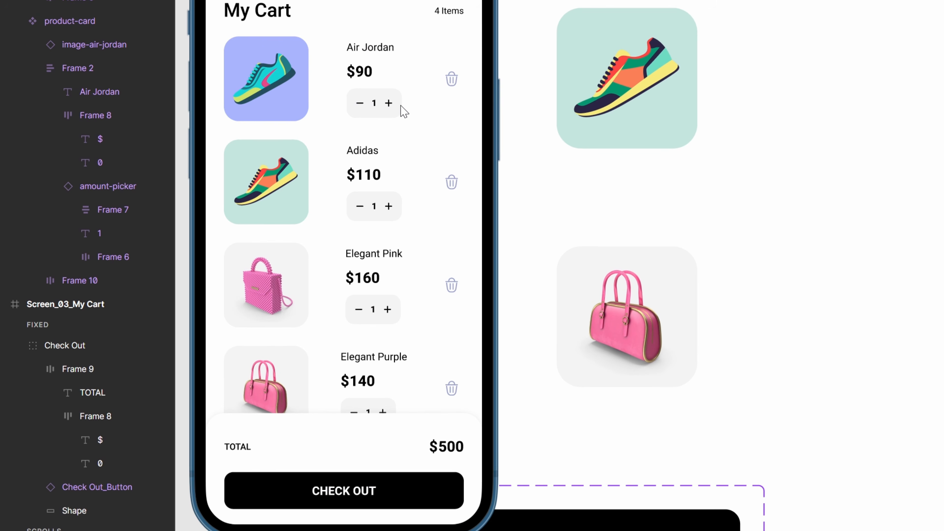
left_click(210, 149)
left_click(359, 104)
left_click(360, 104)
left_click(359, 104)
left_click(359, 105)
left_click(359, 104)
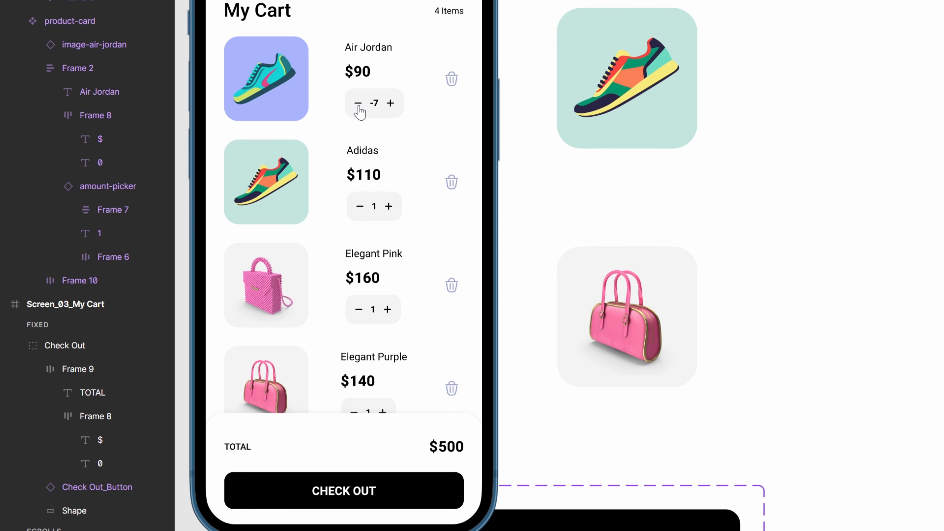
left_click(357, 105)
left_click(358, 105)
left_click(358, 105)
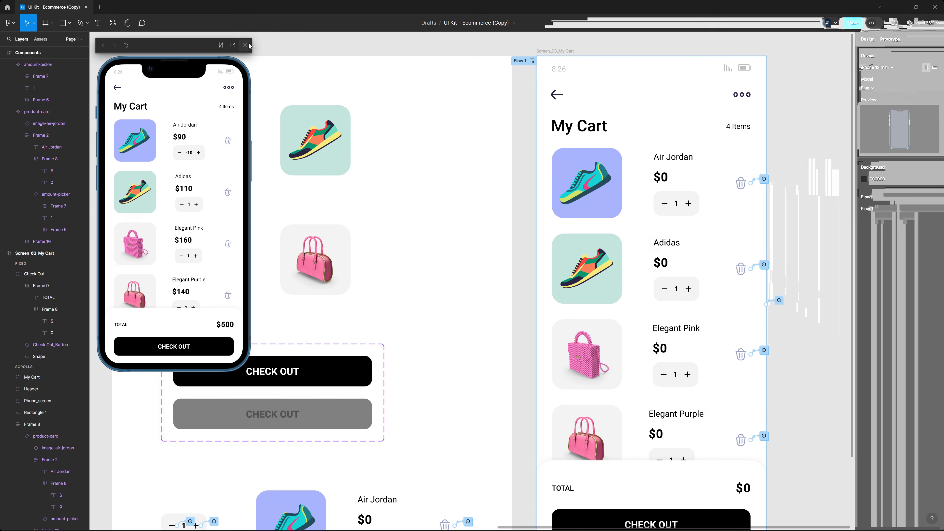
left_click(248, 45)
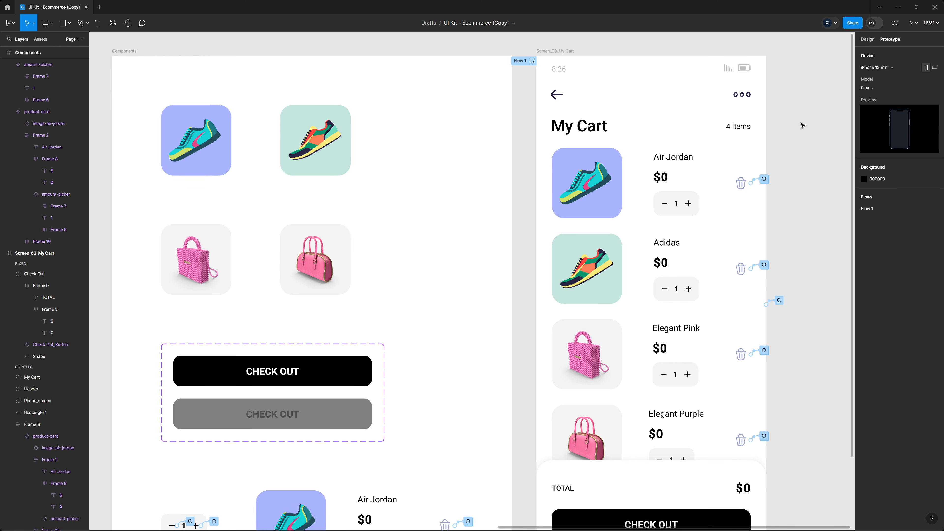
Step: Add a Conditional action to the minus icon's tap interaction with the condition product-cart-total > 1
scroll(197, 474, "down", 3)
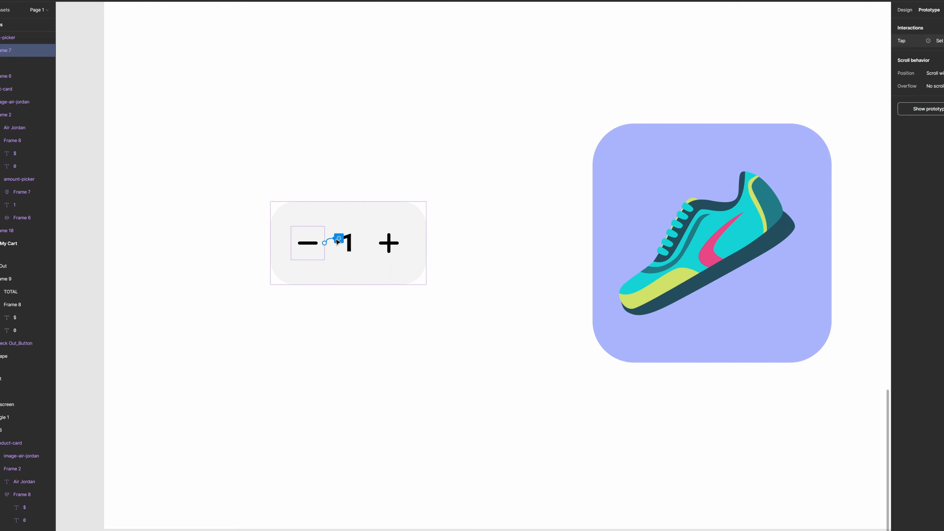
left_click(190, 450)
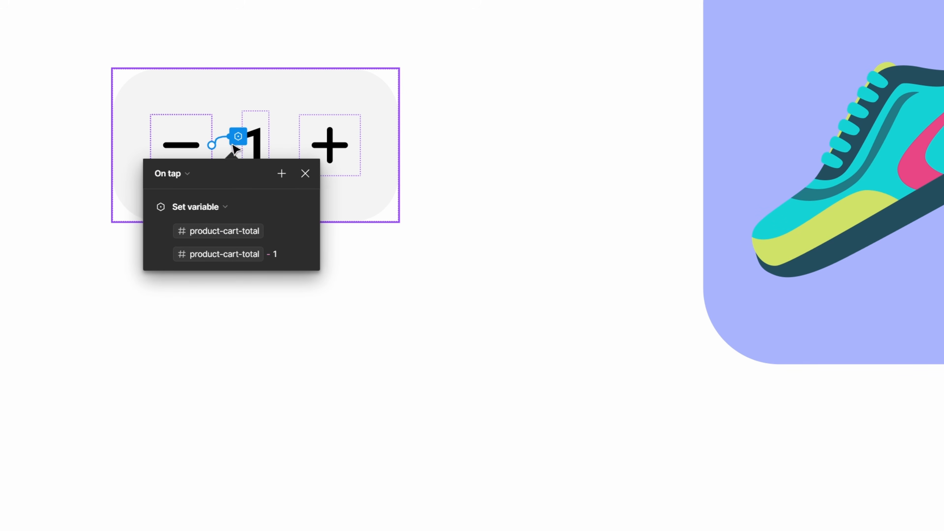
left_click(280, 171)
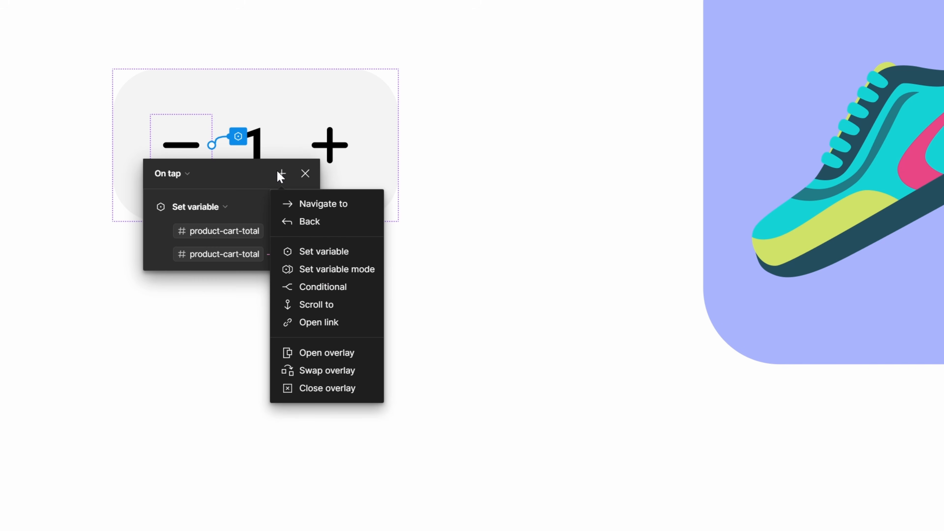
left_click(351, 293)
left_click(224, 300)
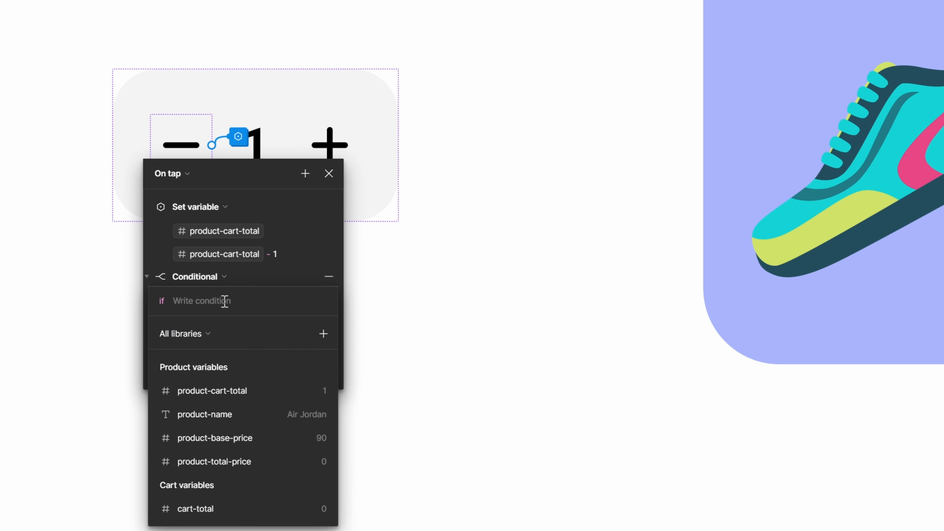
left_click(241, 391)
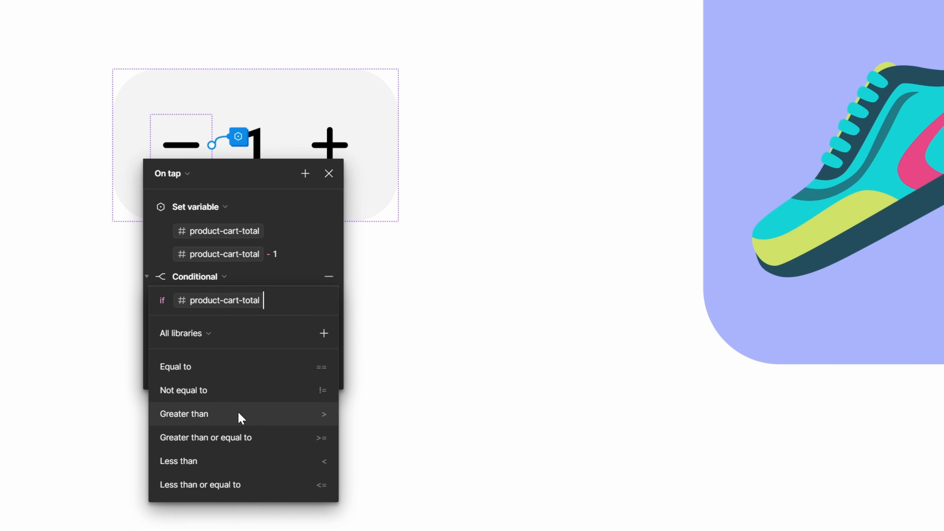
left_click(256, 419)
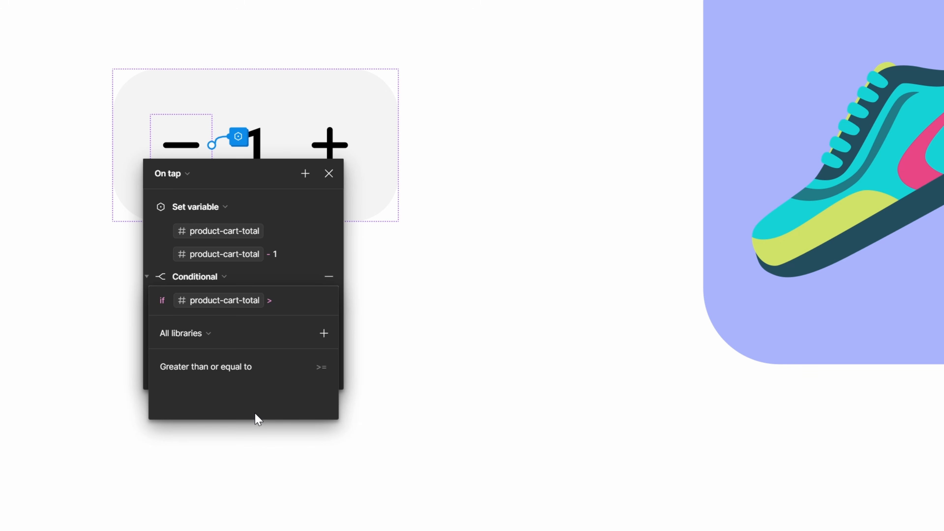
type("1")
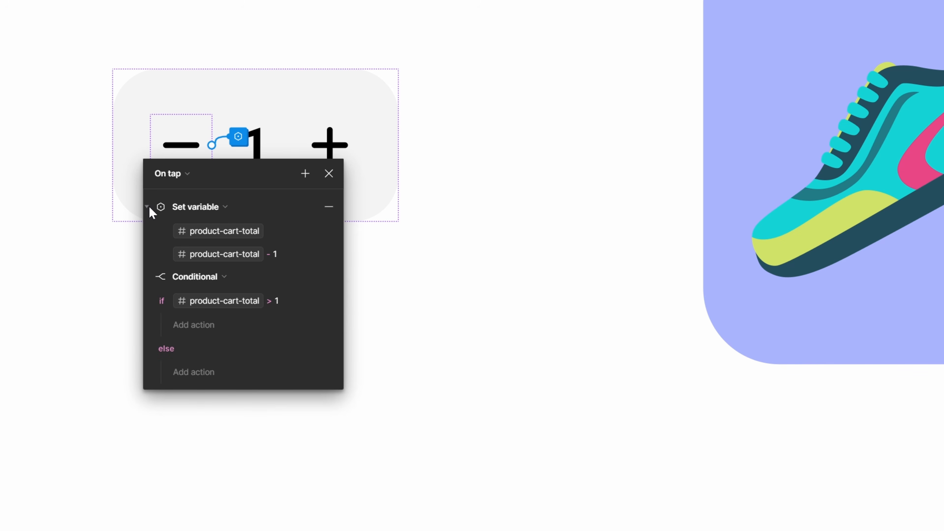
Step: Move the minus icon's Set variable action into the if branch of the conditional and close the interaction settings
left_click(147, 207)
left_click(186, 208)
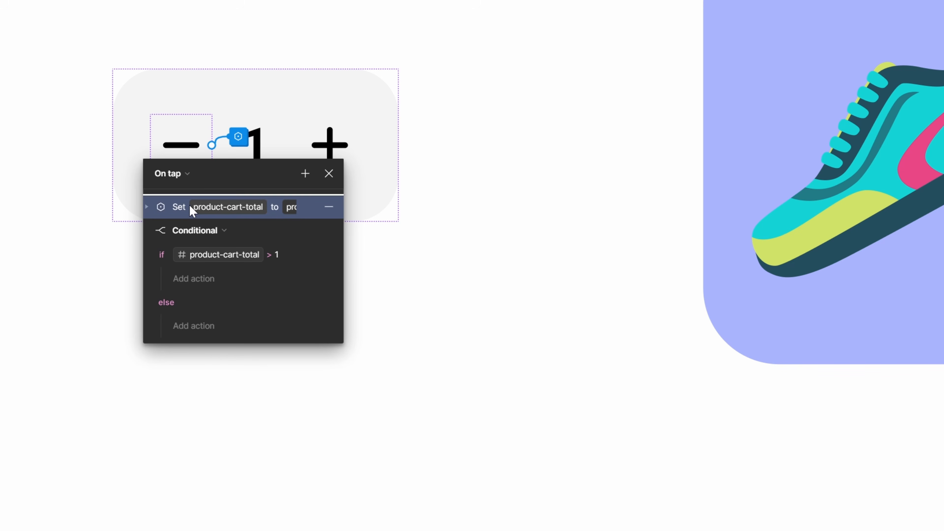
left_click_drag(205, 273, 205, 283)
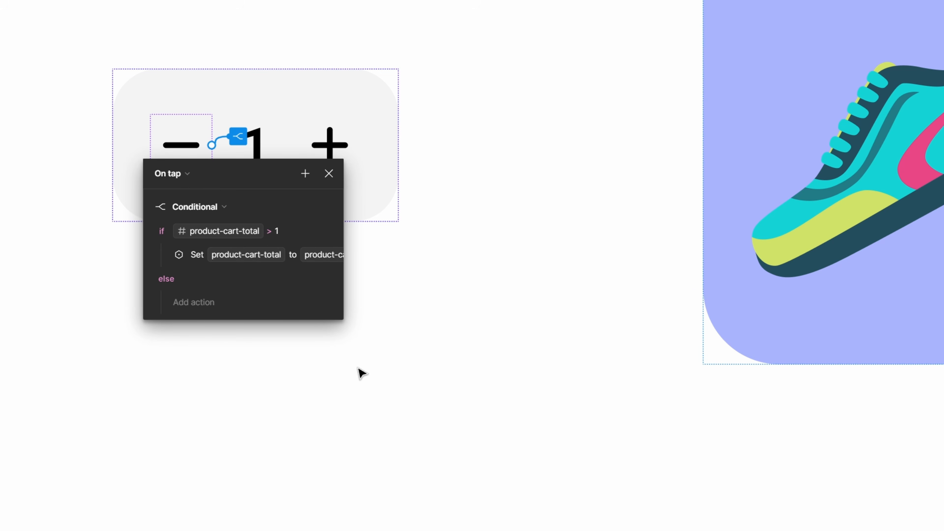
left_click(328, 173)
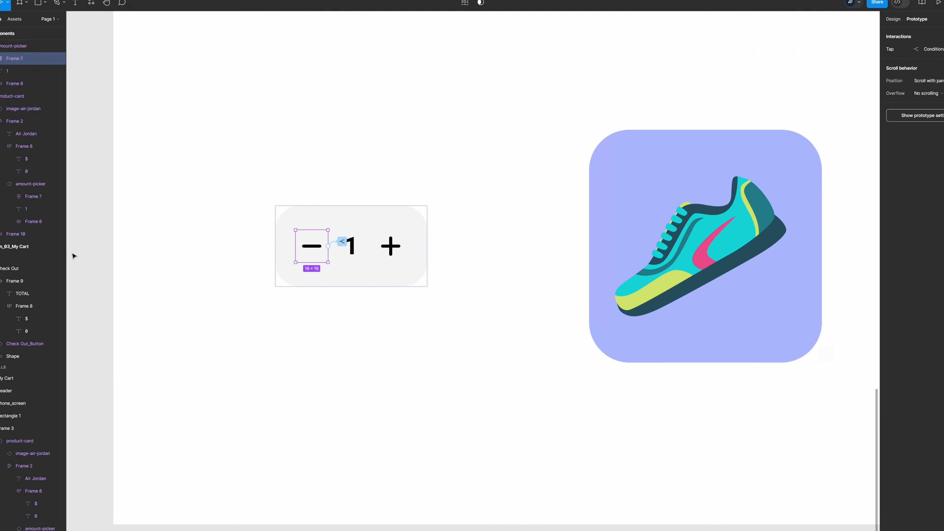
Step: Preview the prototype, test increasing and decreasing the Air Jordan quantity with the new condition, and close the preview
left_click(73, 256)
key("shift+space")
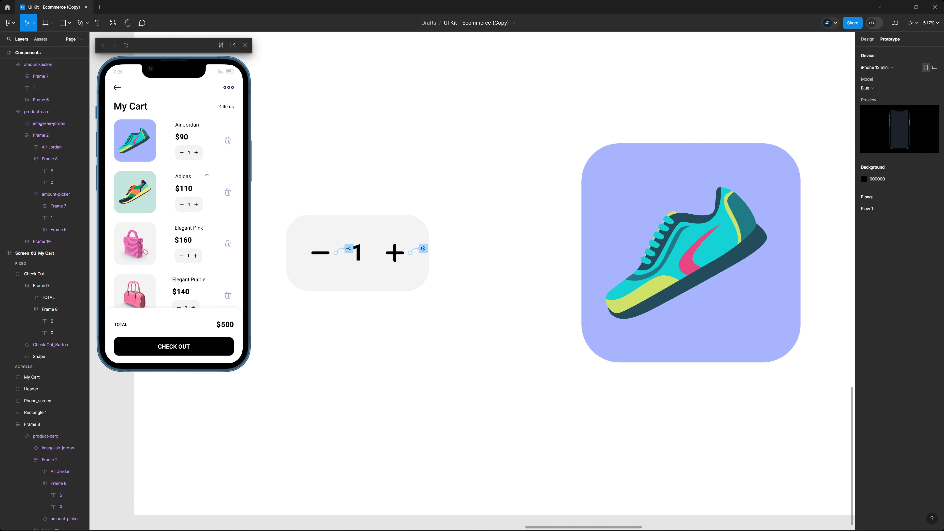
left_click(197, 153)
left_click(197, 152)
left_click(196, 153)
left_click(197, 153)
left_click(181, 153)
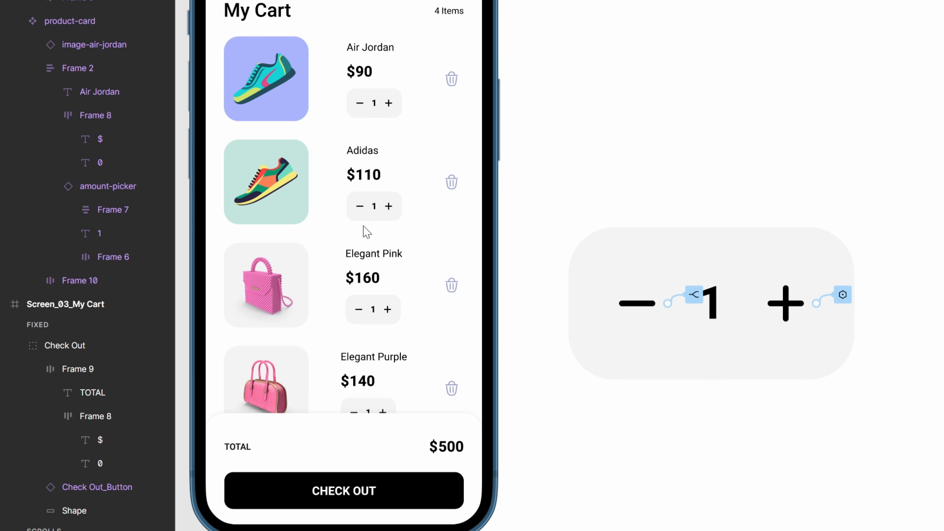
left_click(358, 321)
left_click(389, 103)
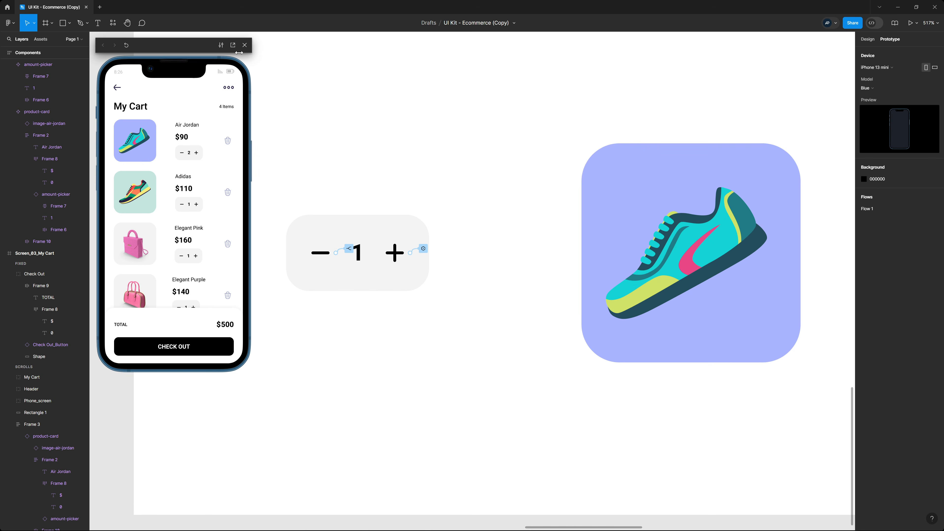
left_click(245, 45)
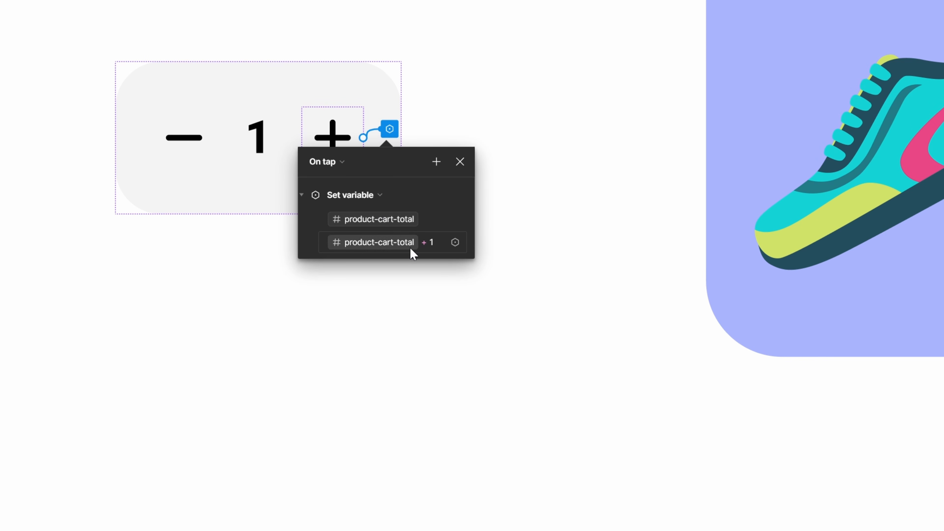
Step: Add a Set variable action to the plus icon's tap interaction that sets product-total-price to product-base-price * product-cart-total
left_click(436, 161)
left_click(488, 235)
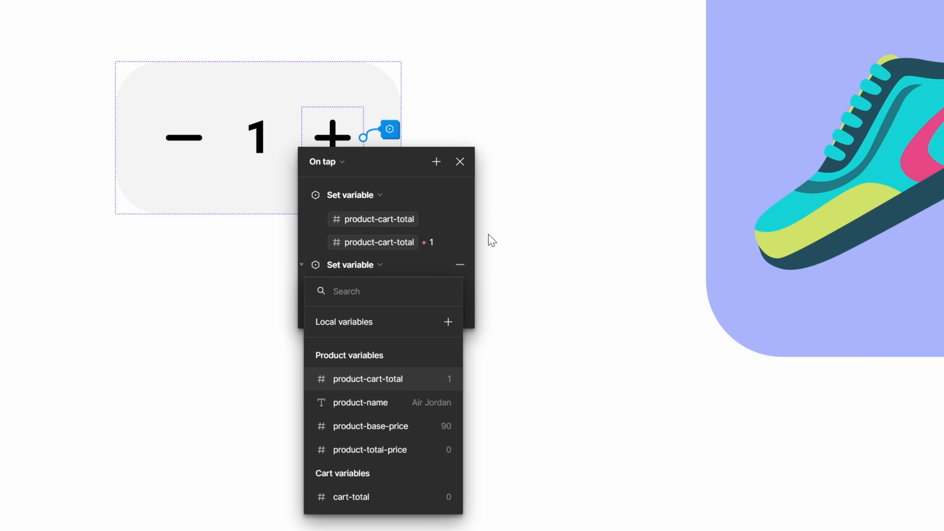
left_click(387, 449)
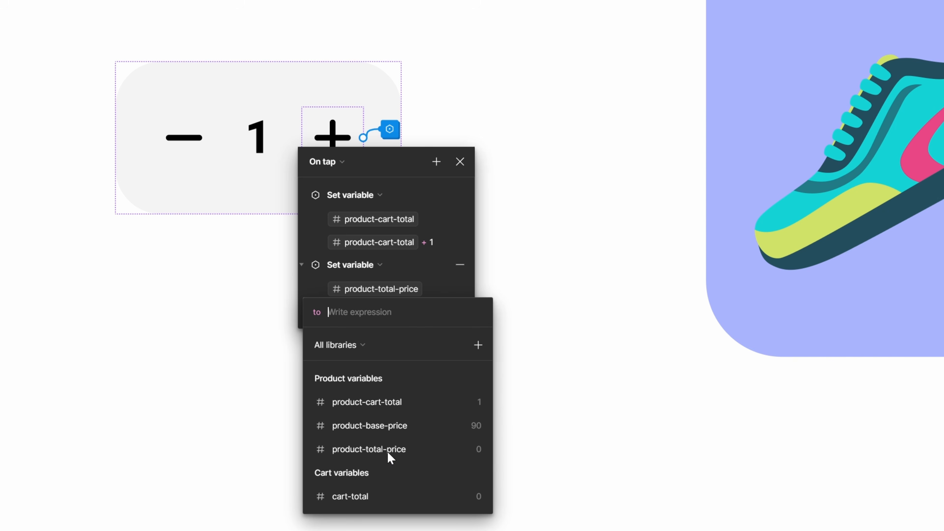
left_click(396, 428)
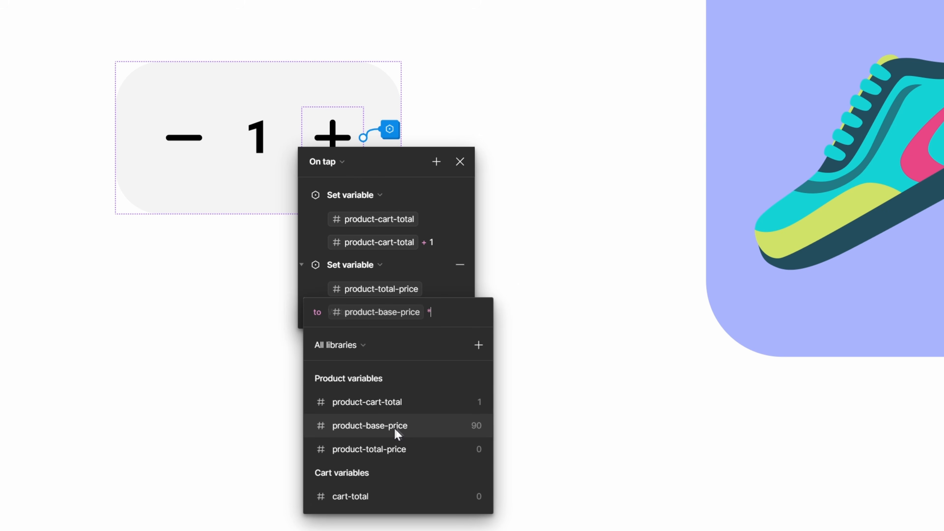
type("*")
left_click(411, 399)
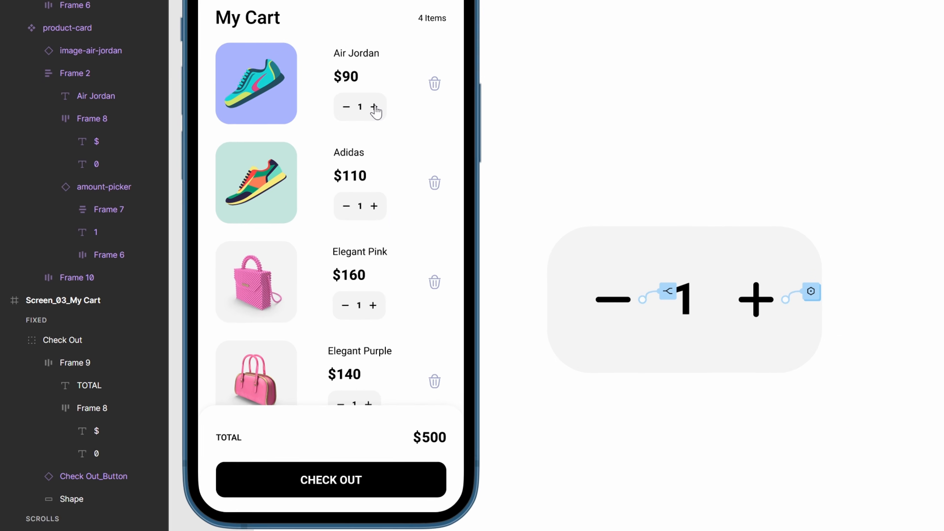
Step: Test in the preview how increasing the Air Jordan, Adidas and Elegant Pink quantities affects their prices and the cart total
left_click(197, 152)
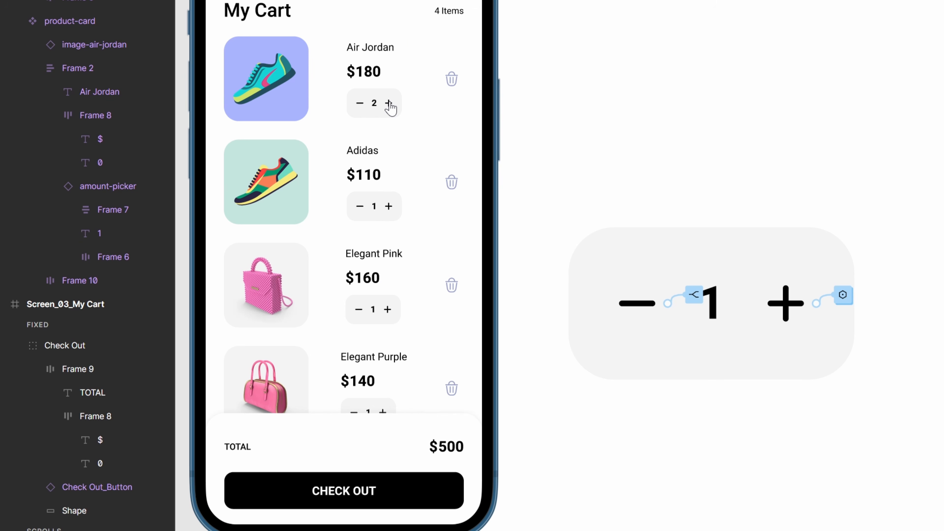
left_click(389, 103)
left_click(388, 104)
left_click(389, 104)
left_click(388, 206)
left_click(388, 206)
left_click(388, 206)
left_click(388, 206)
left_click(387, 309)
left_click(387, 309)
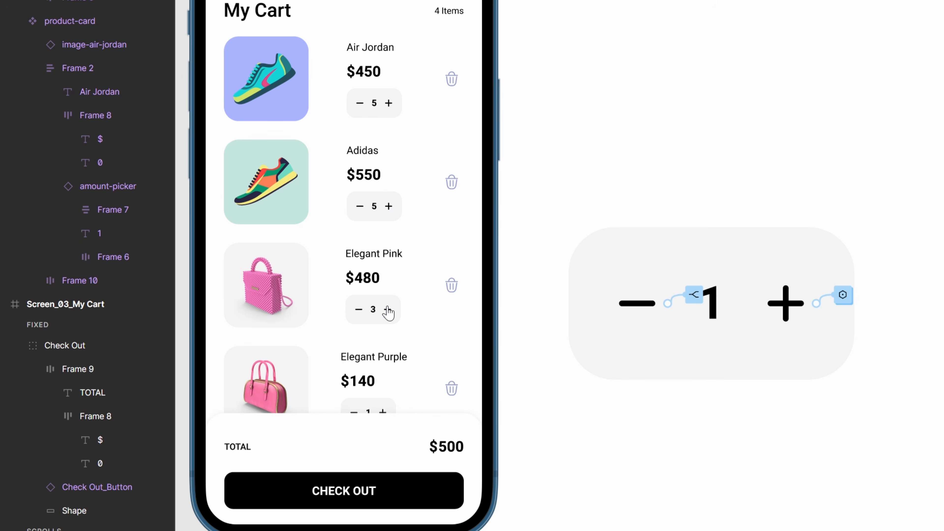
left_click(387, 309)
left_click(387, 309)
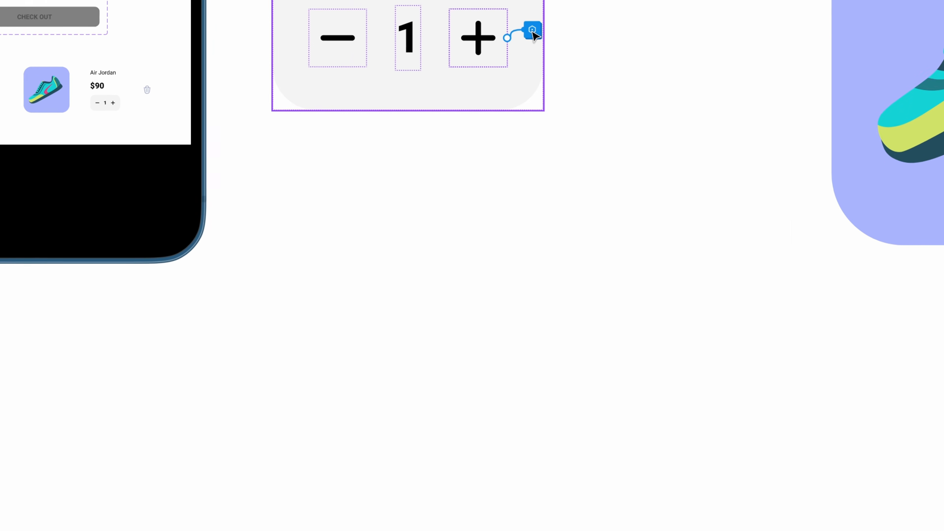
Step: Add a Set variable action to the plus icon's tap interaction that sets cart-total to cart-total + product-base-price
left_click(423, 249)
left_click(448, 267)
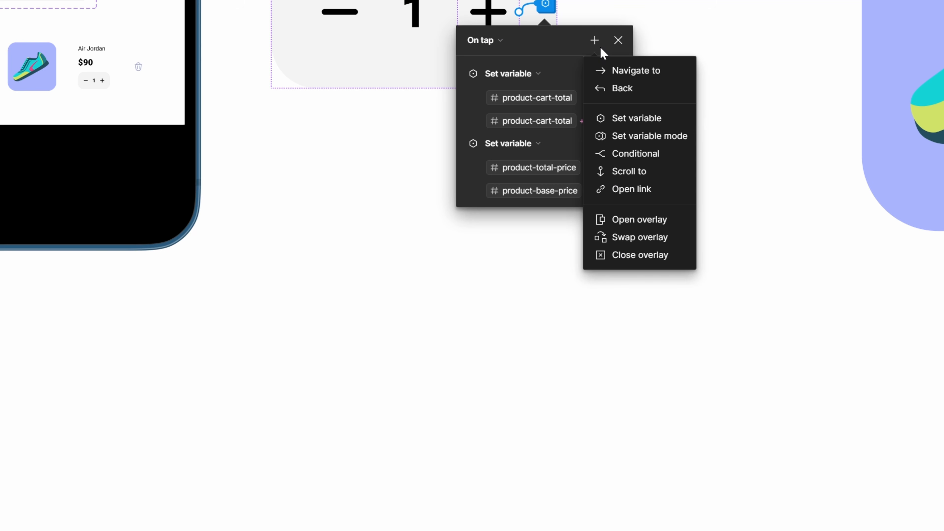
left_click(656, 118)
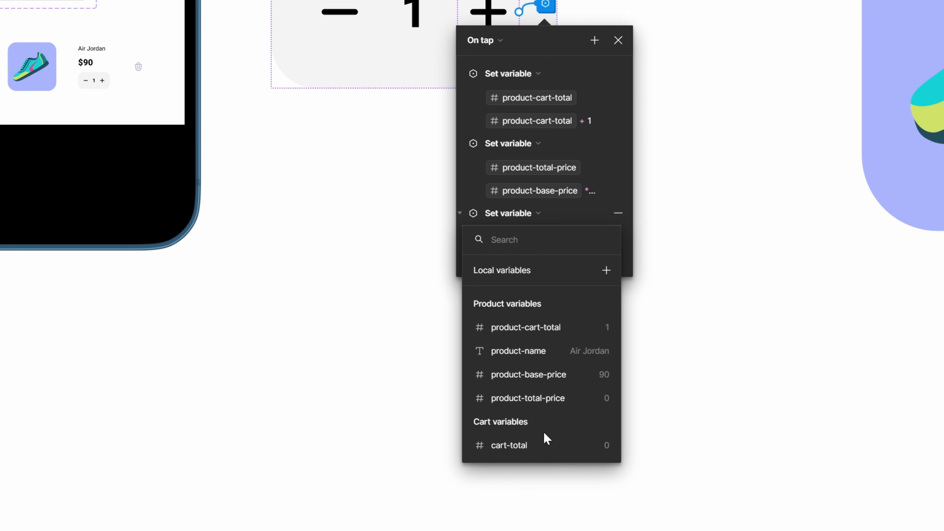
left_click(537, 446)
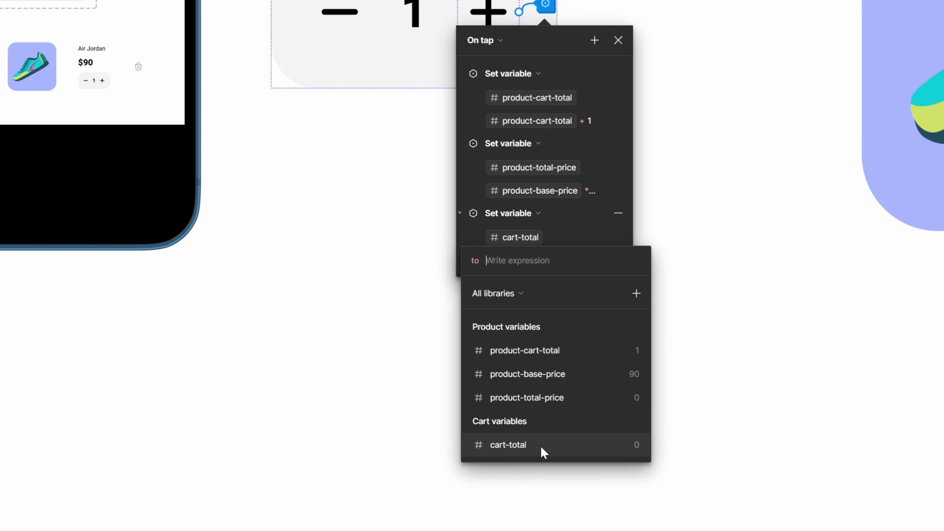
left_click(547, 451)
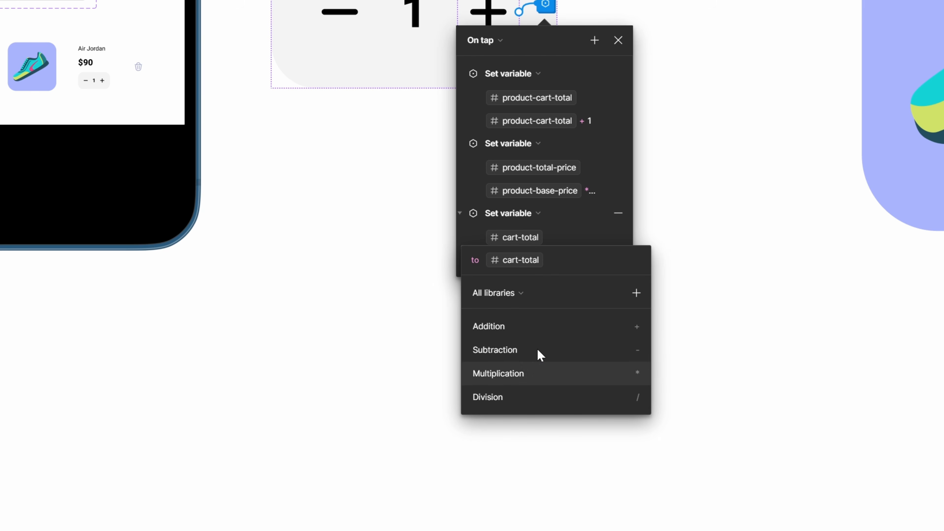
left_click(536, 319)
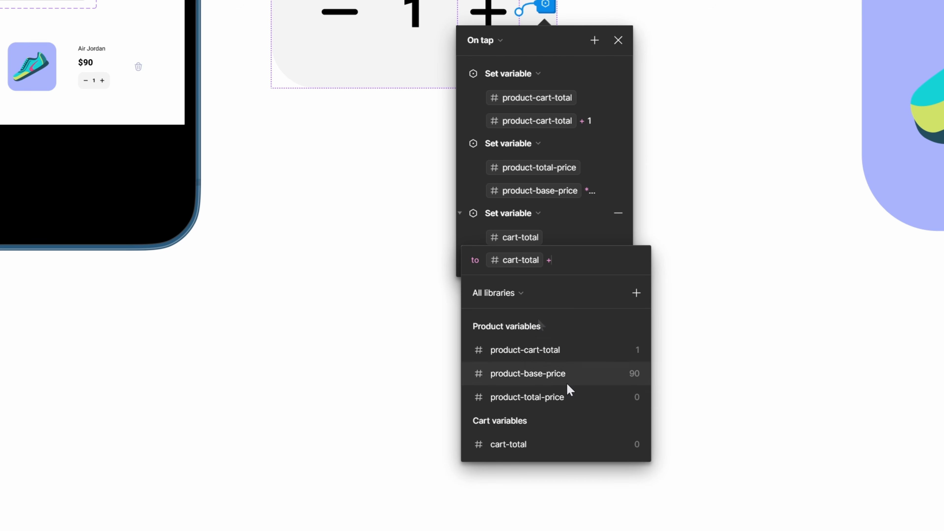
left_click(566, 373)
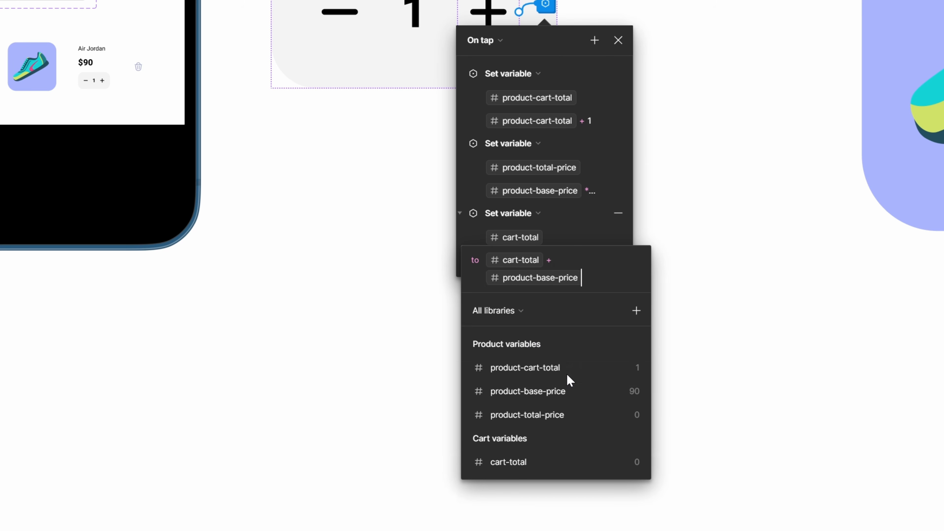
left_click(747, 275)
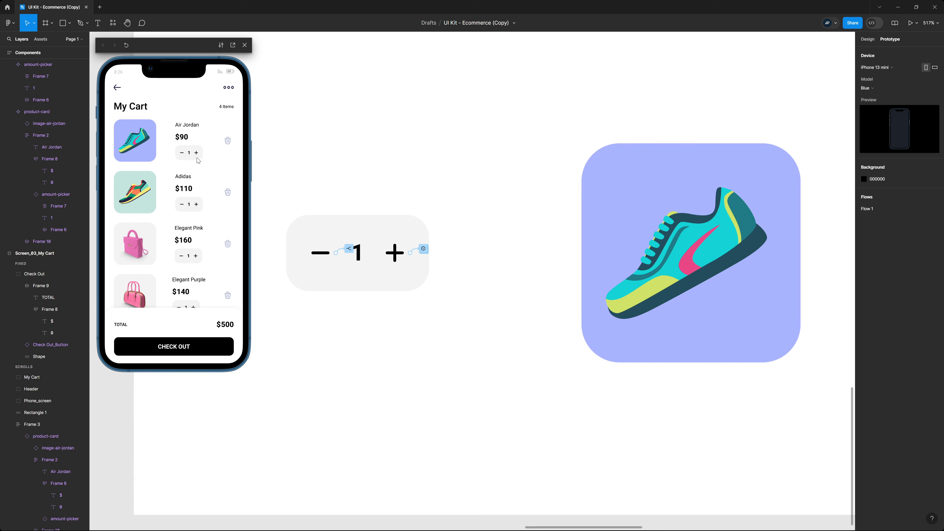
Step: Test the cart total in the preview by increasing Air Jordan to 2, Adidas to 7 and Elegant Pink to 5
left_click(197, 153)
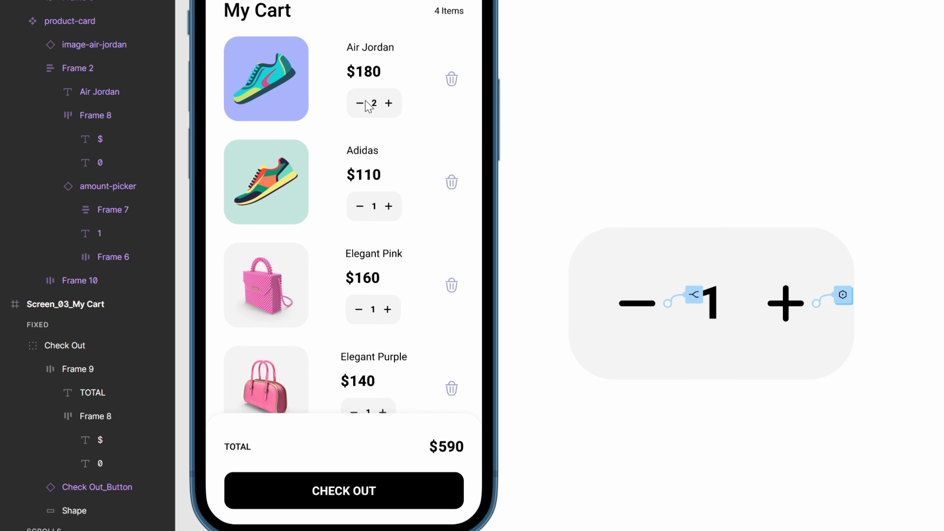
left_click(388, 206)
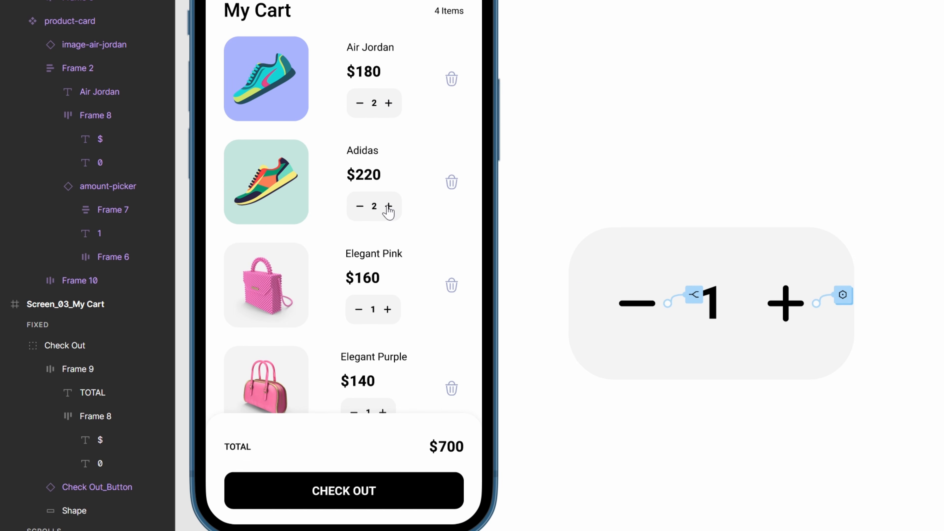
left_click(388, 206)
left_click(388, 206)
left_click(388, 205)
left_click(389, 205)
left_click(388, 205)
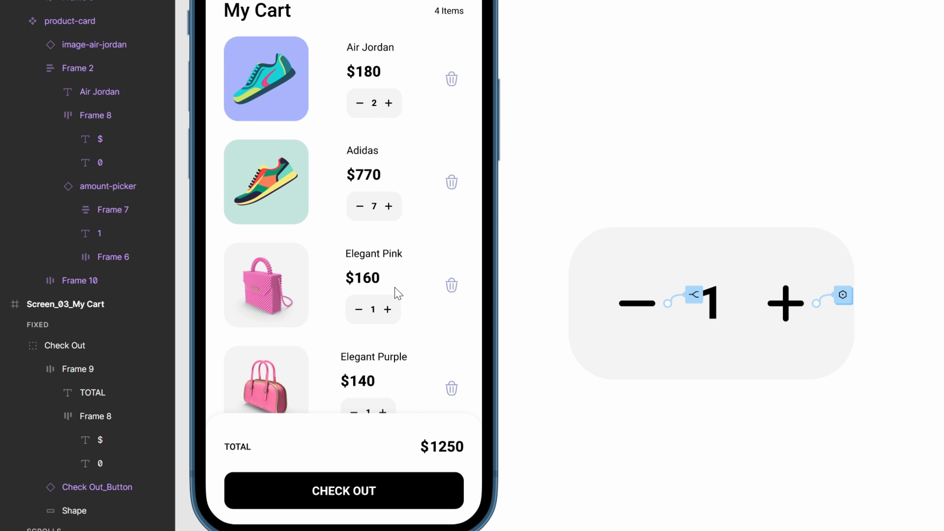
left_click(388, 311)
left_click(388, 311)
left_click(389, 311)
left_click(388, 310)
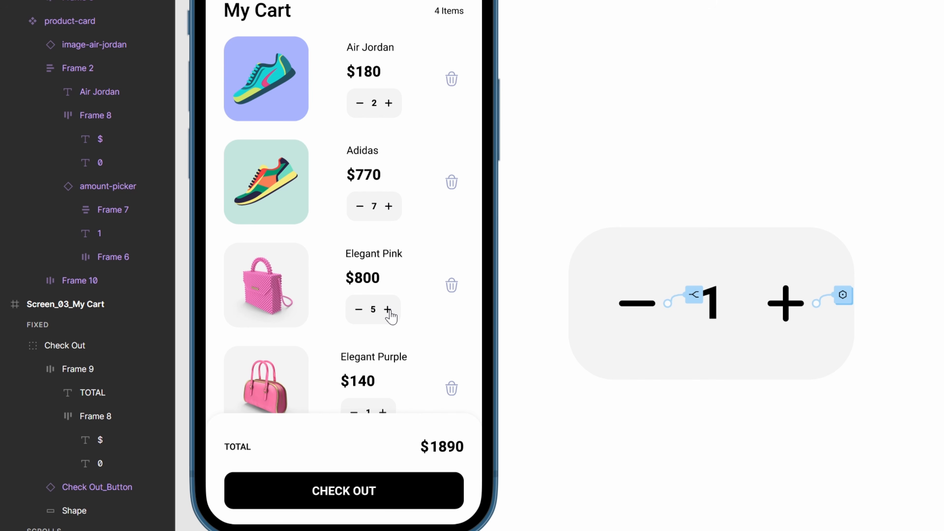
Step: Test in the preview increasing the Elegant Purple quantity to 9 and decreasing the Air Jordan quantity to 1
left_click(385, 413)
left_click(383, 412)
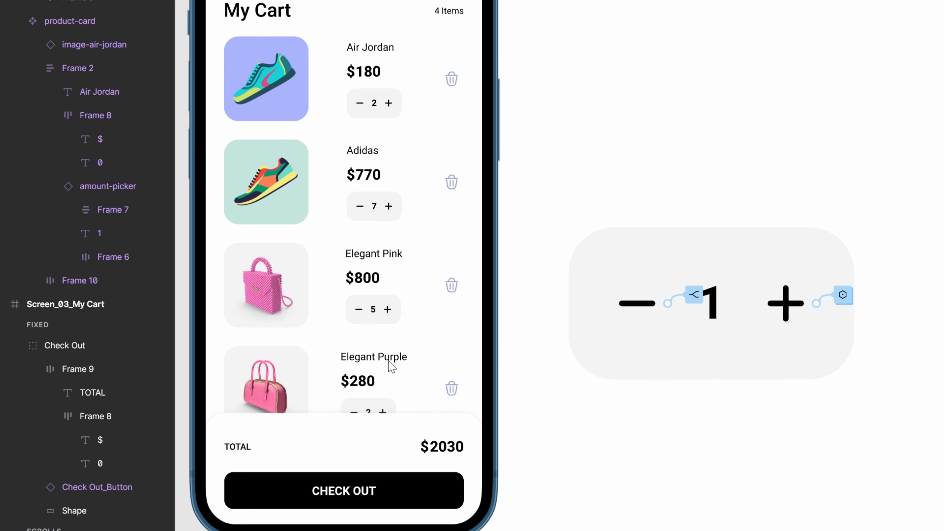
scroll(391, 366, "down", 1)
left_click(383, 382)
left_click(383, 382)
left_click(383, 382)
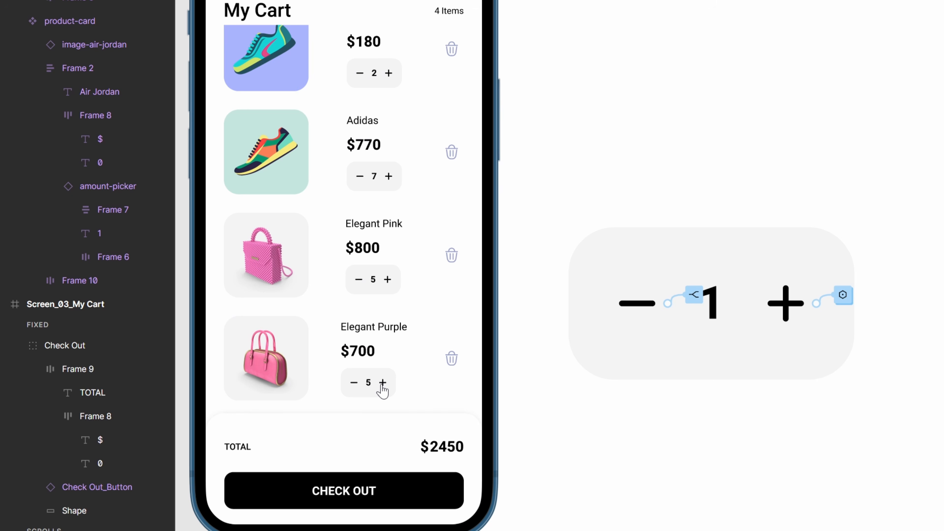
left_click(382, 385)
left_click(382, 386)
left_click(382, 386)
left_click(382, 385)
scroll(383, 390, "up", 1)
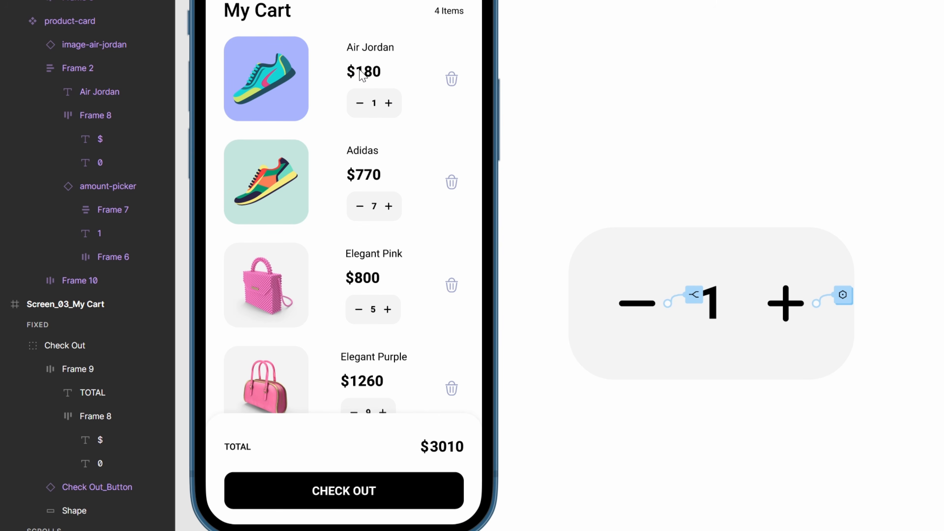
left_click(347, 73)
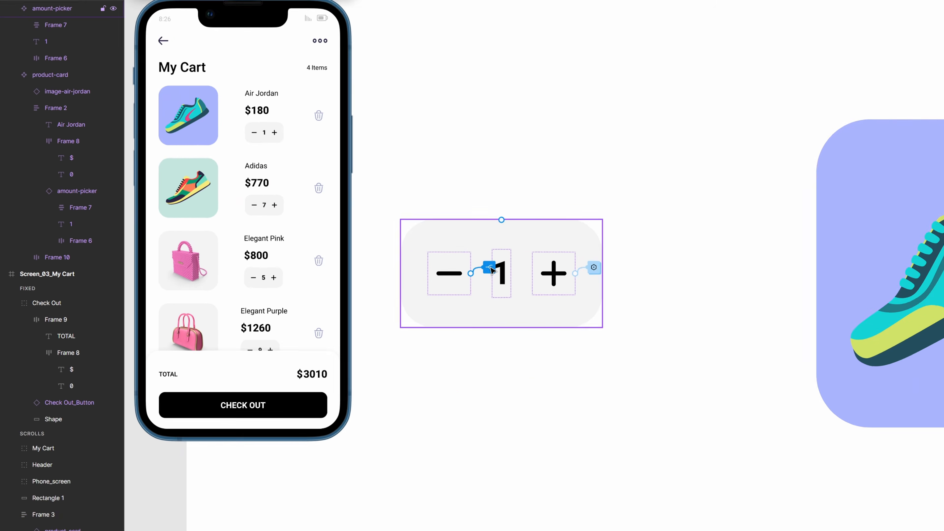
Step: Add a Set variable action to the minus icon's tap interaction that sets product-total-price to product-base-price * product-cart-total
left_click(693, 294)
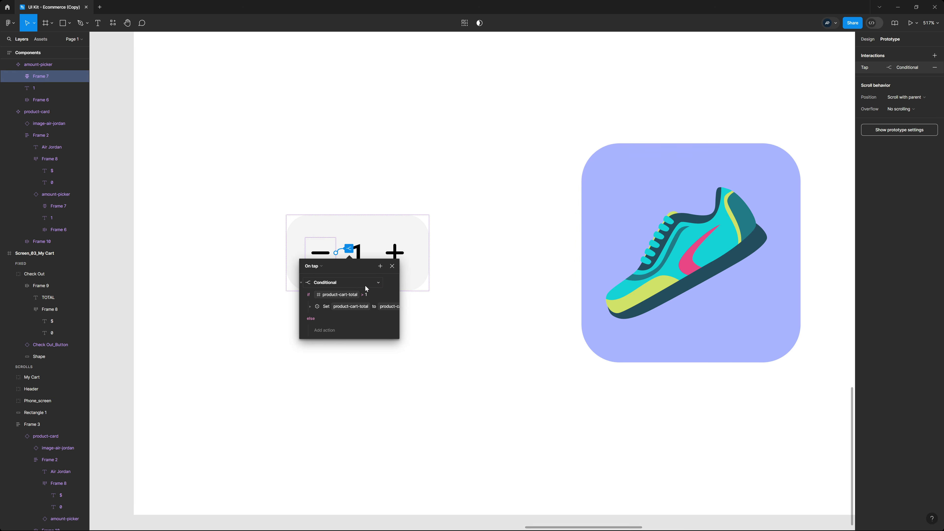
left_click(380, 266)
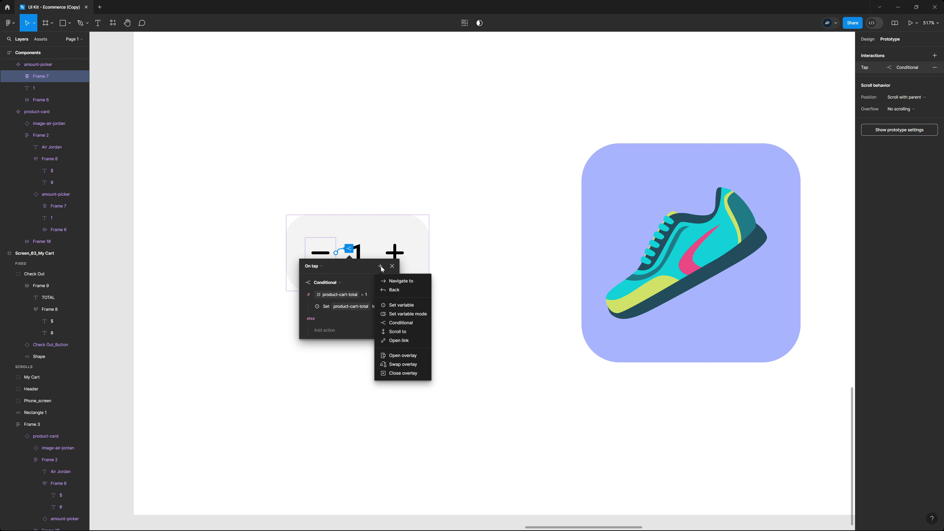
left_click(409, 306)
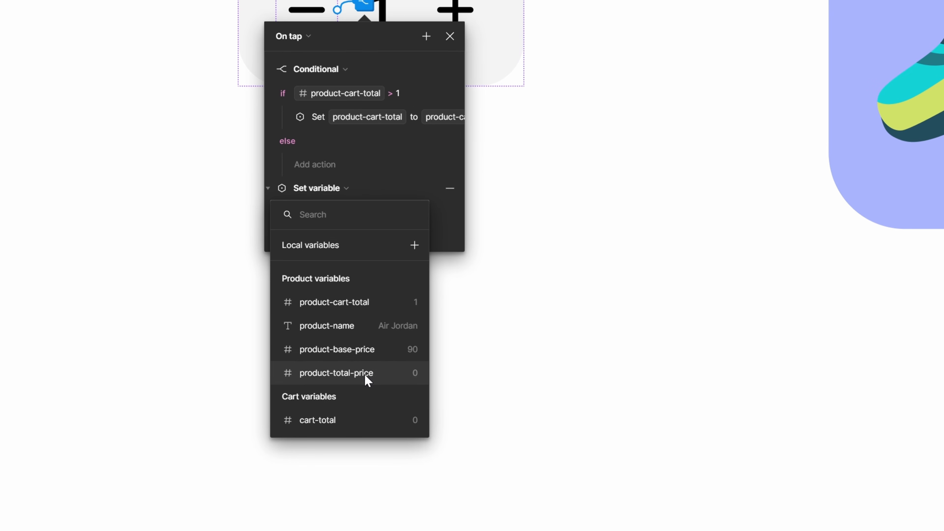
left_click(368, 379)
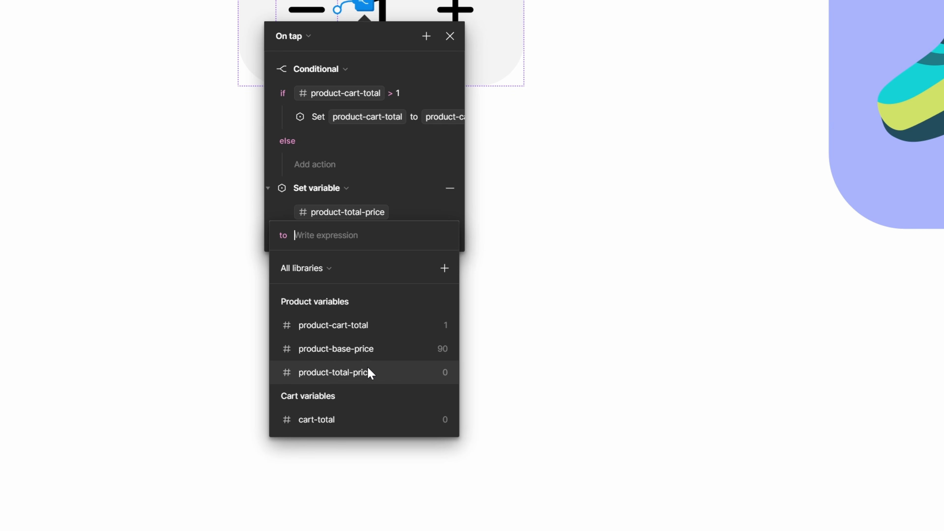
left_click(379, 350)
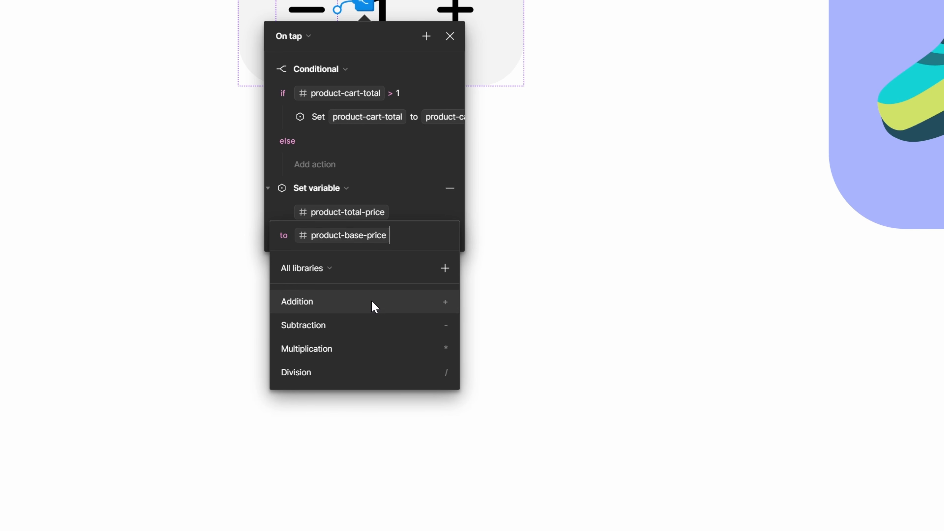
left_click(373, 351)
left_click(375, 326)
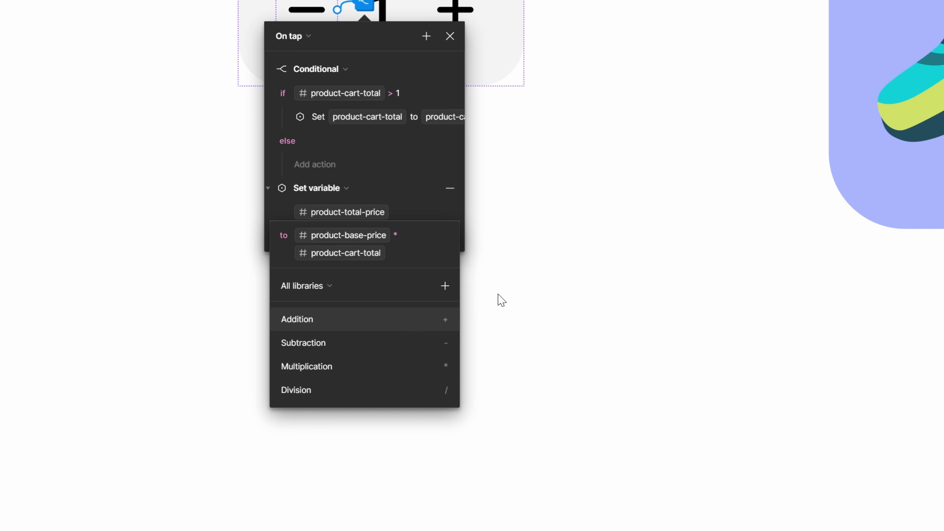
left_click(518, 249)
Step: Move the minus icon's product-total-price action into the conditional's if branch, below the product-cart-total action
left_click(306, 189)
left_click(341, 187)
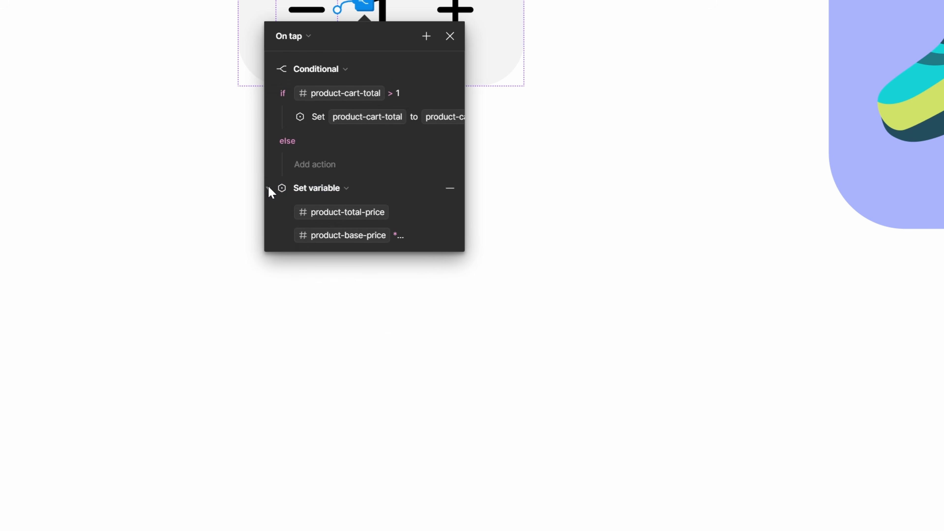
left_click(268, 188)
left_click_drag(313, 192, 346, 127)
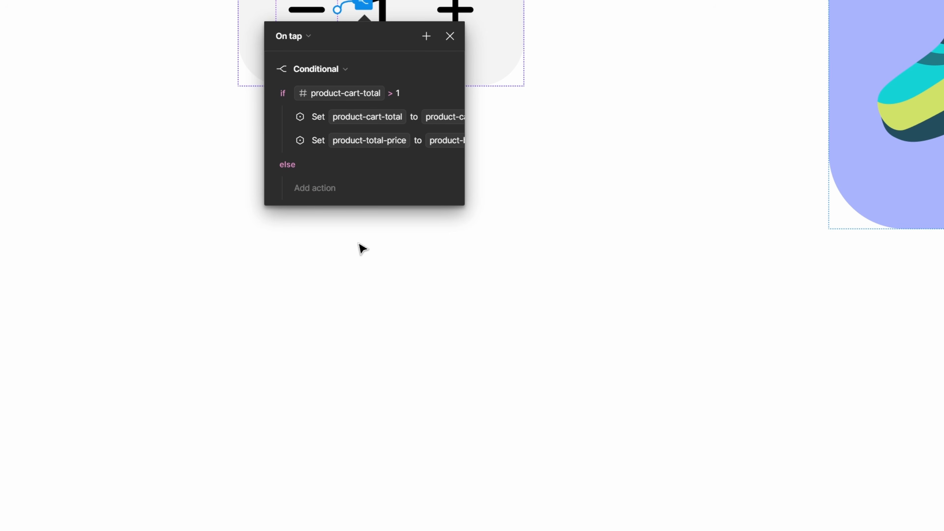
Step: Add a Set variable action that sets cart-total to cart-total - product-base-price and move it into the minus icon's if branch
left_click(426, 36)
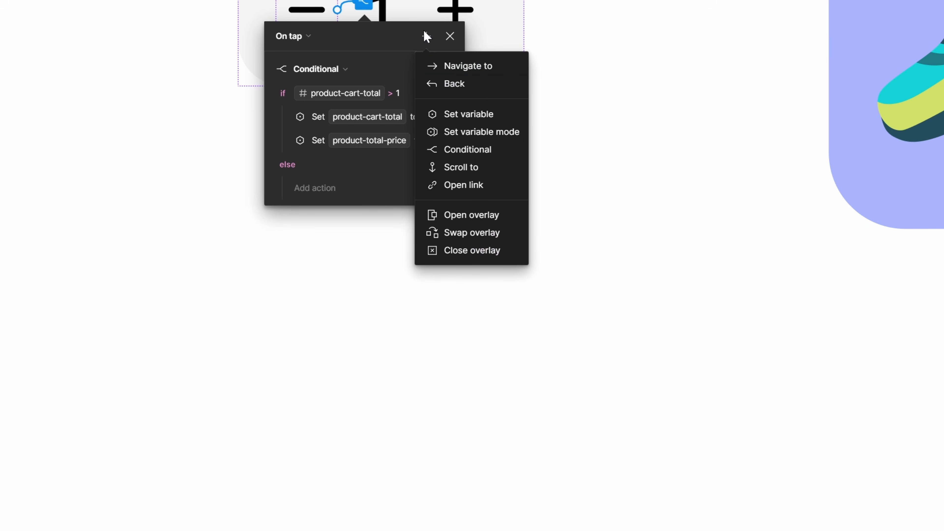
left_click(475, 118)
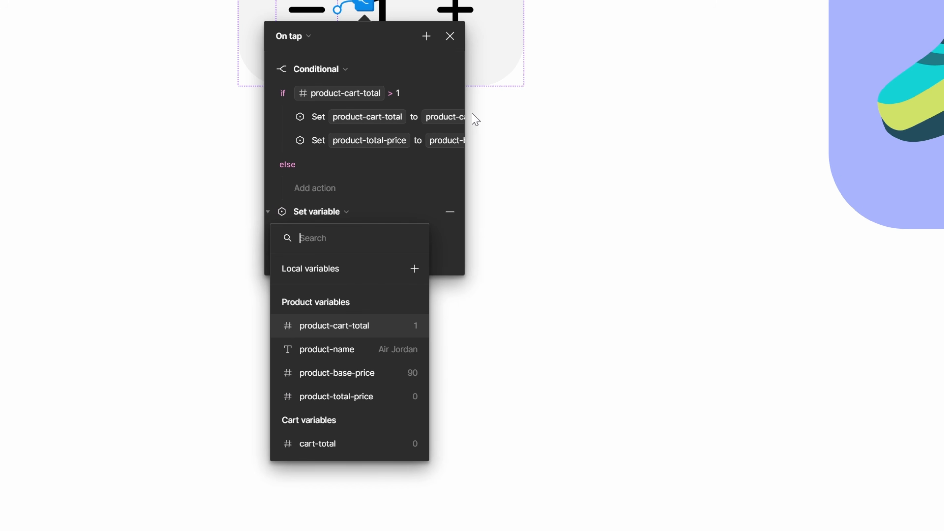
left_click(332, 443)
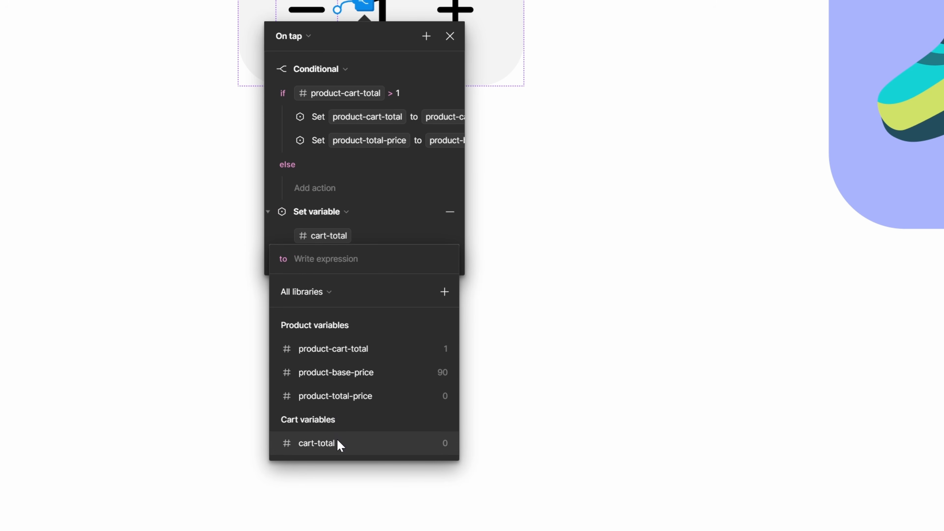
left_click(336, 439)
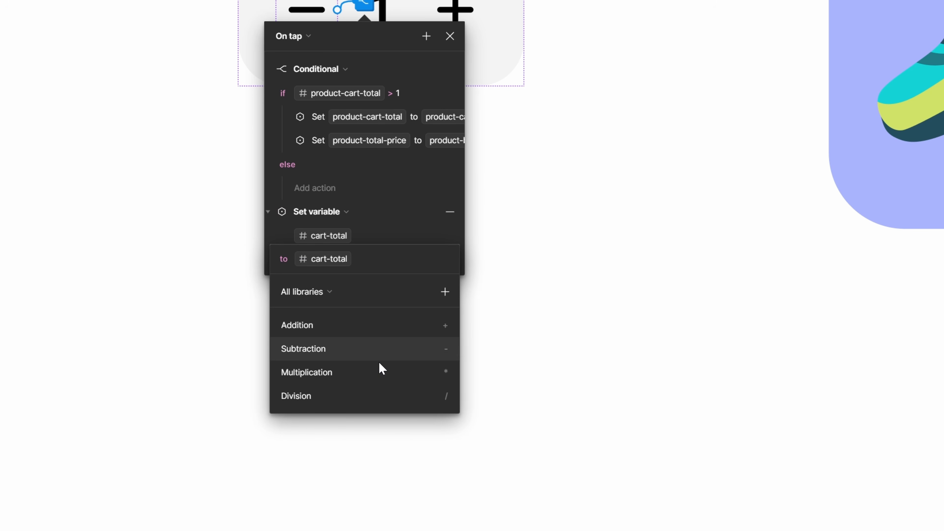
left_click(383, 350)
left_click(373, 374)
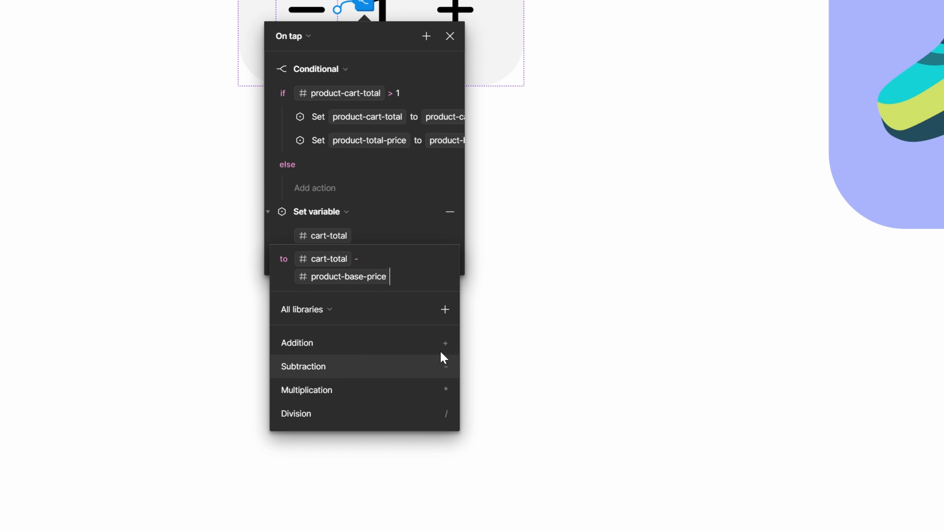
left_click(625, 286)
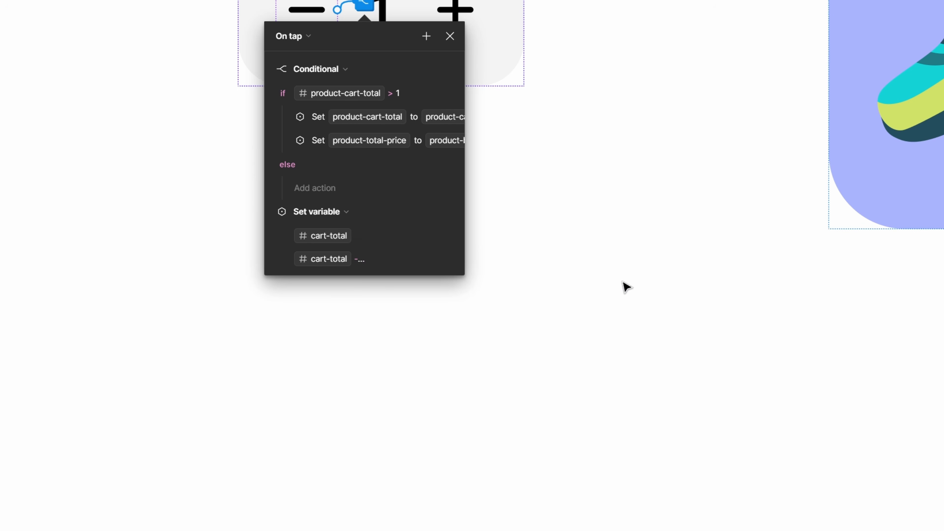
left_click(272, 212)
left_click_drag(281, 218, 368, 155)
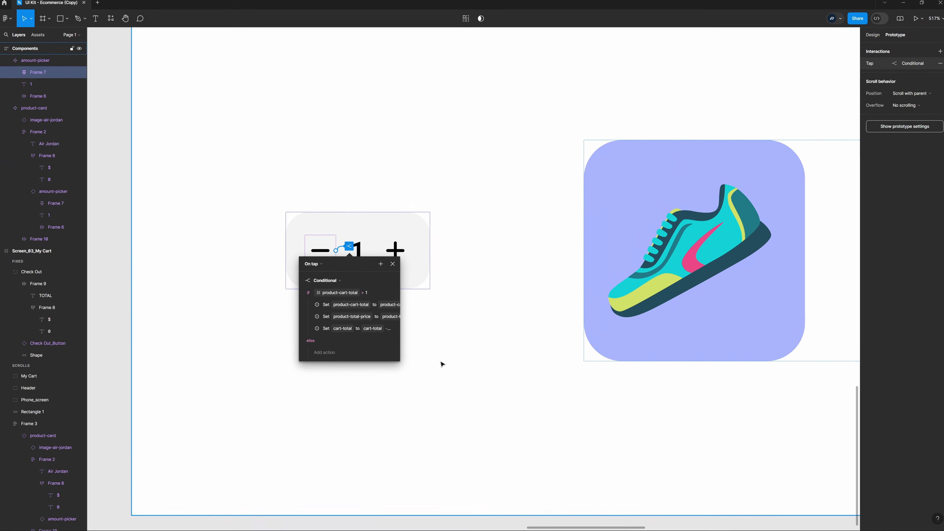
Step: Preview the prototype and test how increasing and decreasing the Air Jordan quantity affects its price and the cart total
key("shift+space")
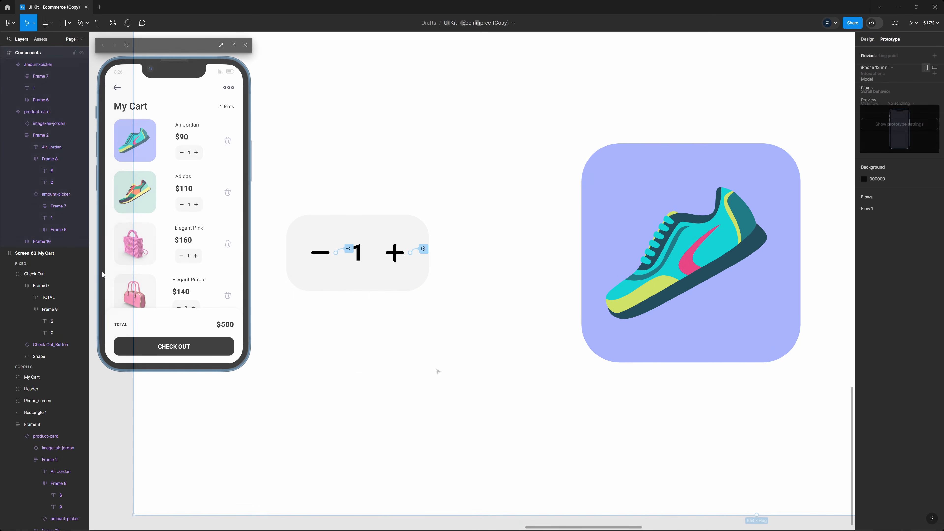
left_click(196, 153)
left_click(196, 153)
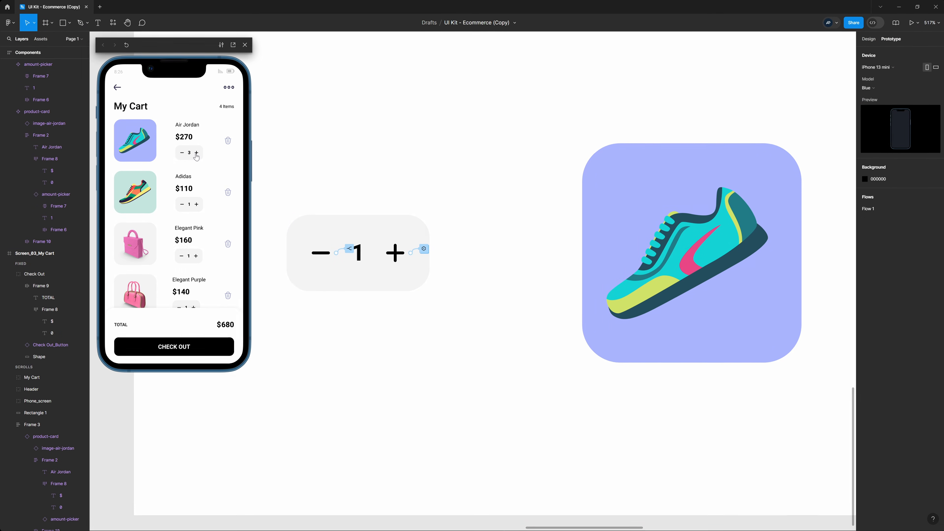
left_click(196, 153)
left_click(181, 153)
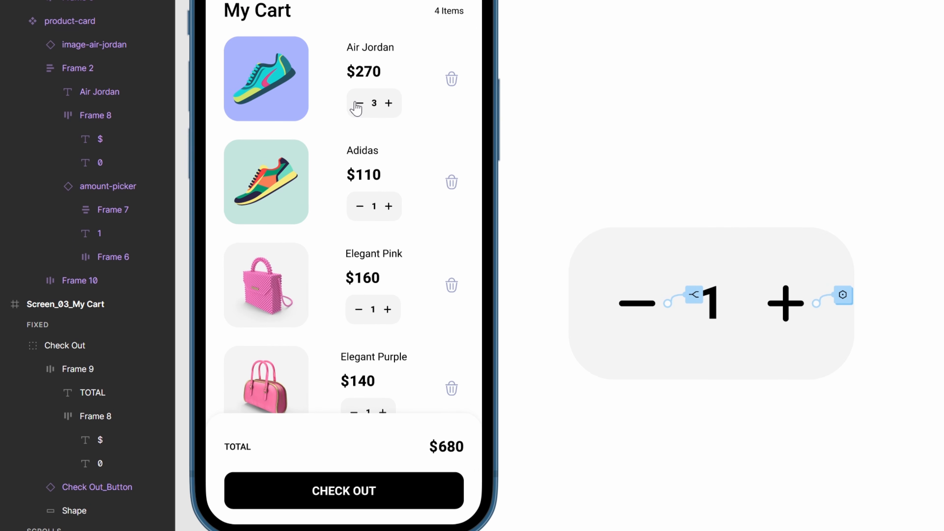
left_click(358, 106)
left_click(358, 106)
Step: Test increasing and decreasing the Adidas quantity in the prototype preview
left_click(388, 207)
left_click(389, 206)
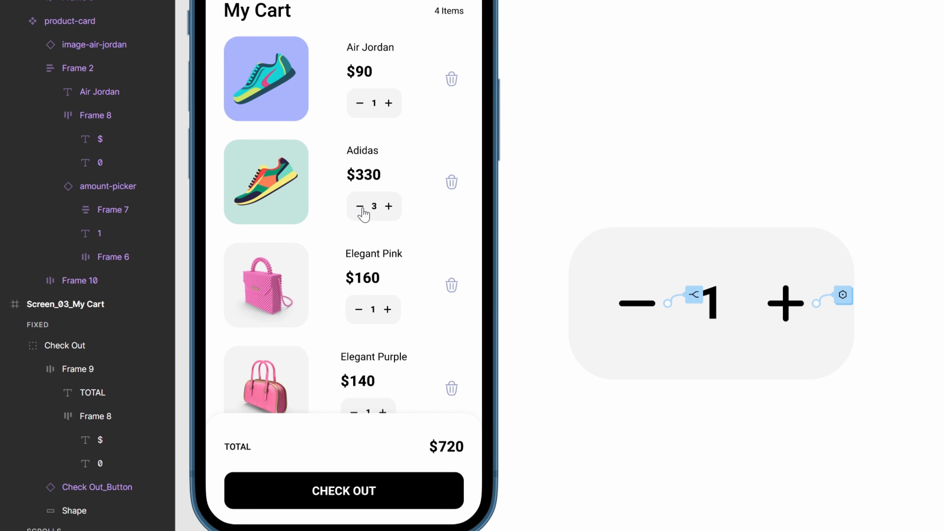
left_click(359, 206)
left_click(360, 206)
Step: Raise the Elegant Pink quantity to 9 in the preview and lower it to 3 to test its price and the cart total
left_click(389, 314)
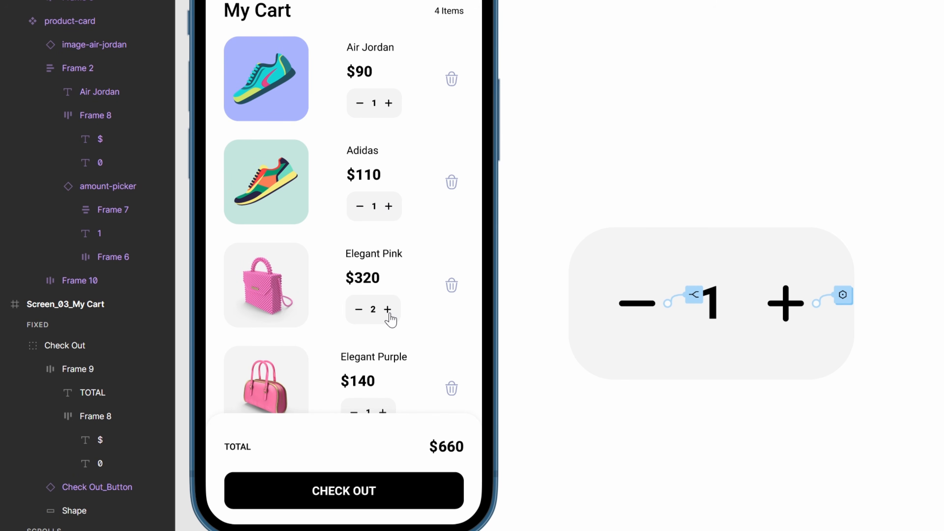
left_click(389, 314)
left_click(389, 314)
left_click(389, 314)
left_click(389, 314)
left_click(389, 314)
left_click(389, 314)
left_click(389, 314)
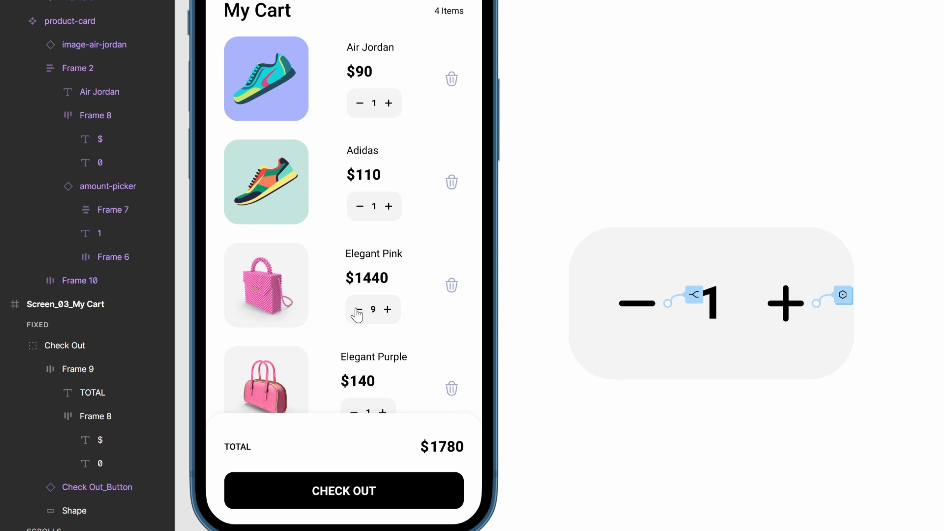
left_click(355, 310)
left_click(356, 311)
left_click(355, 310)
left_click(356, 310)
left_click(355, 311)
left_click(356, 310)
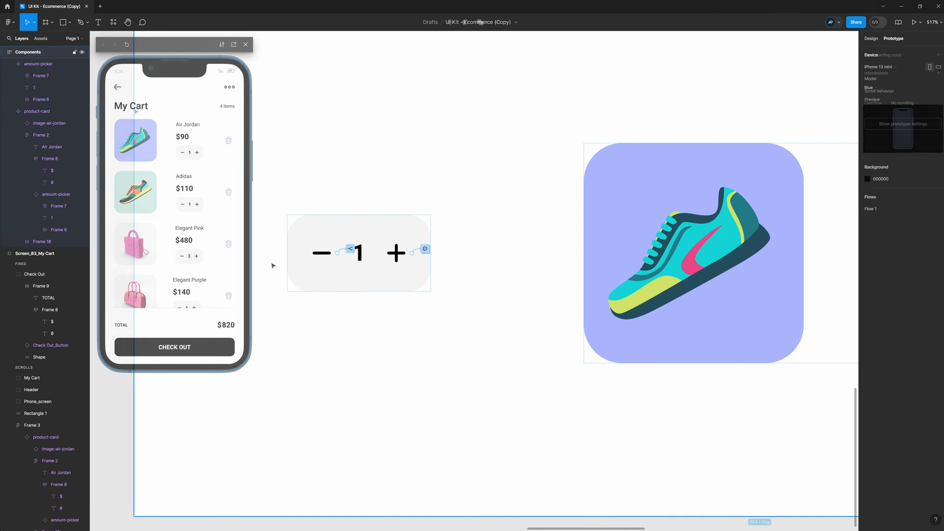
left_click_drag(664, 162, 442, 337)
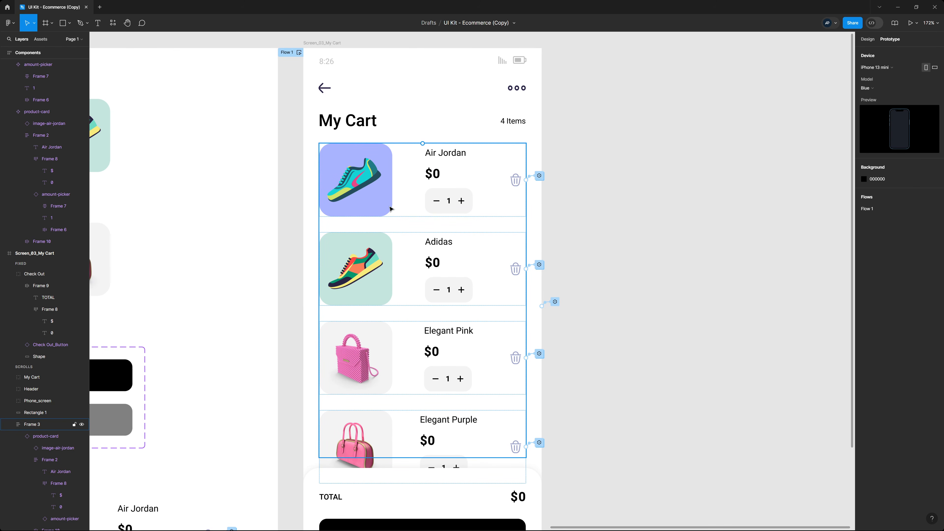
left_click(546, 198)
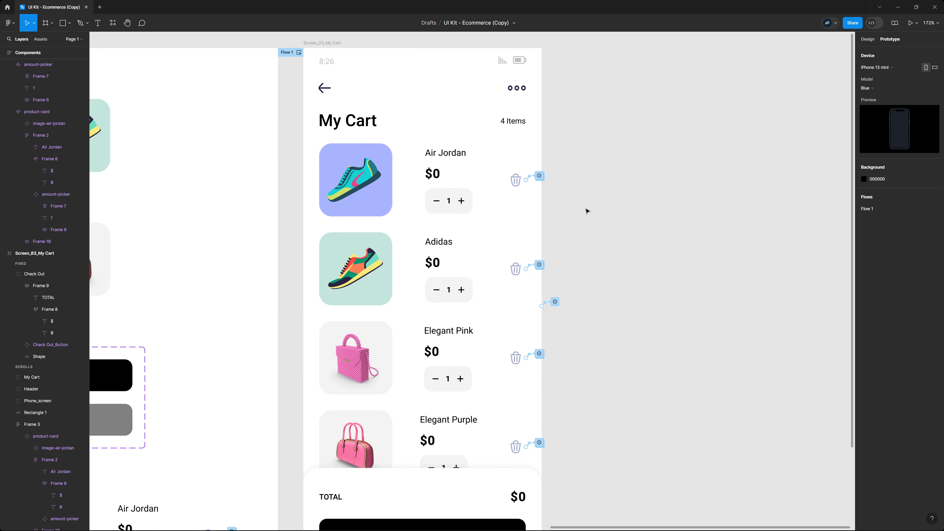
left_click(523, 498)
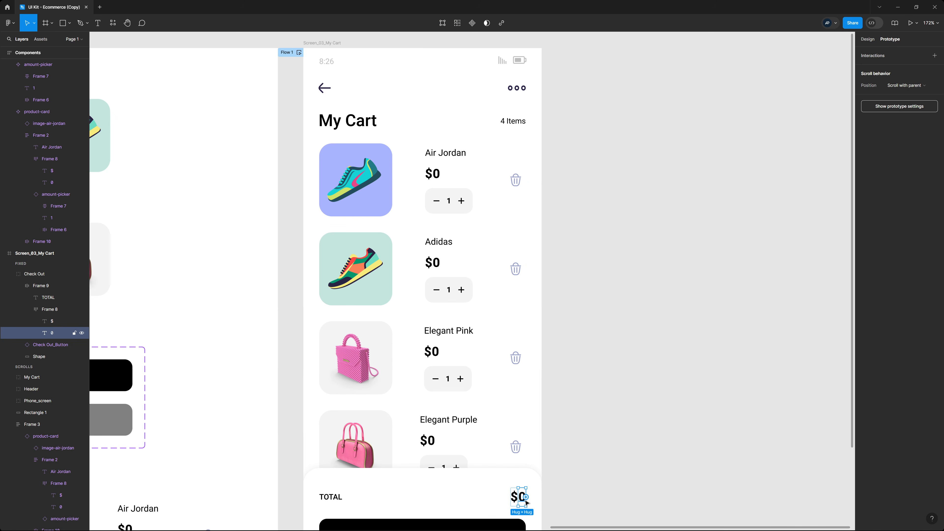
left_click(501, 125)
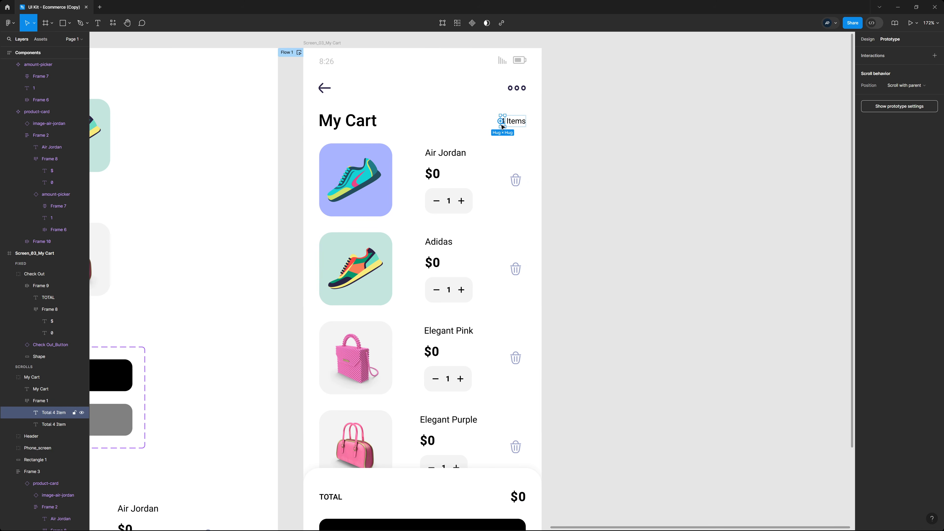
left_click(593, 217)
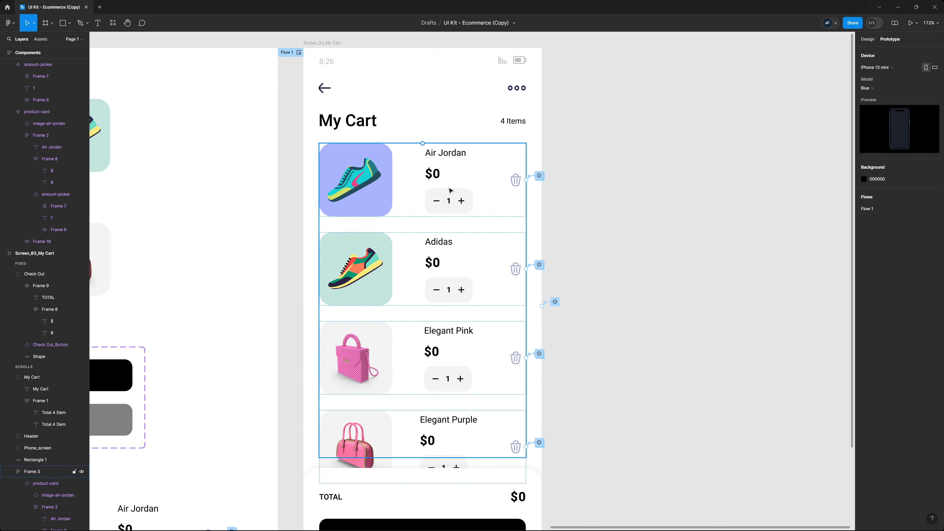
double_click(372, 188)
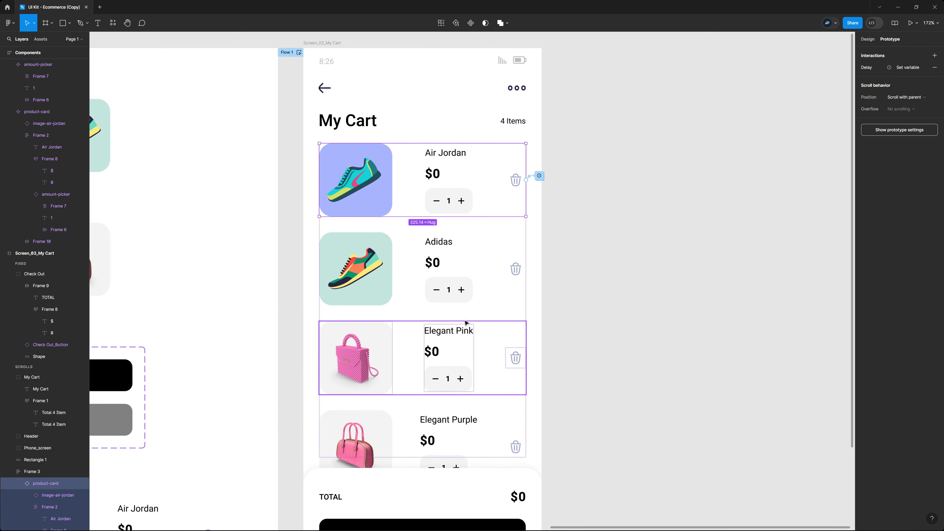
left_click(647, 156)
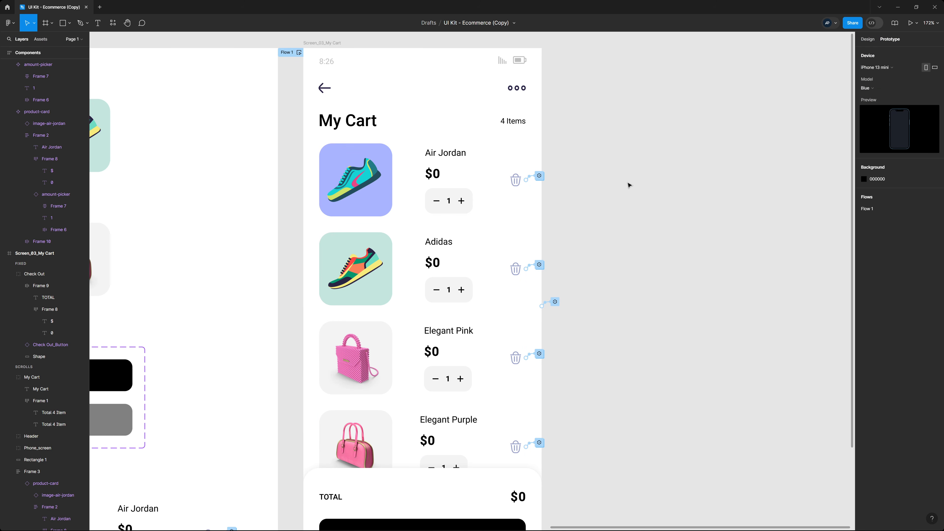
Step: Create a boolean variable named product-visibility in the Product variables collection
left_click(867, 41)
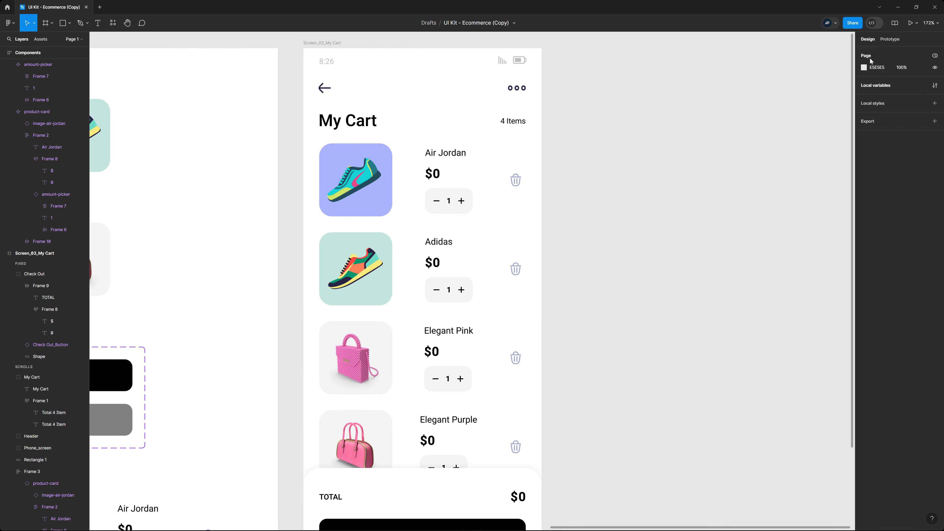
left_click(885, 89)
left_click(450, 71)
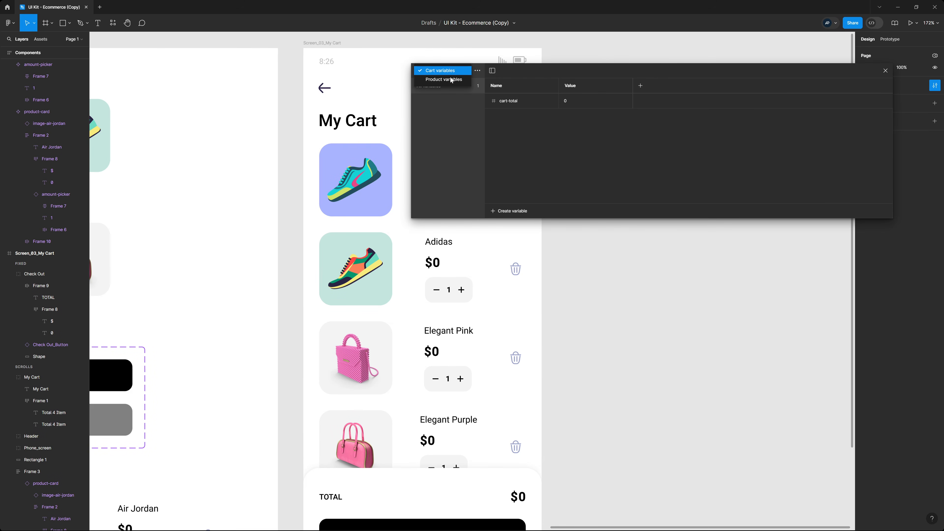
left_click(442, 80)
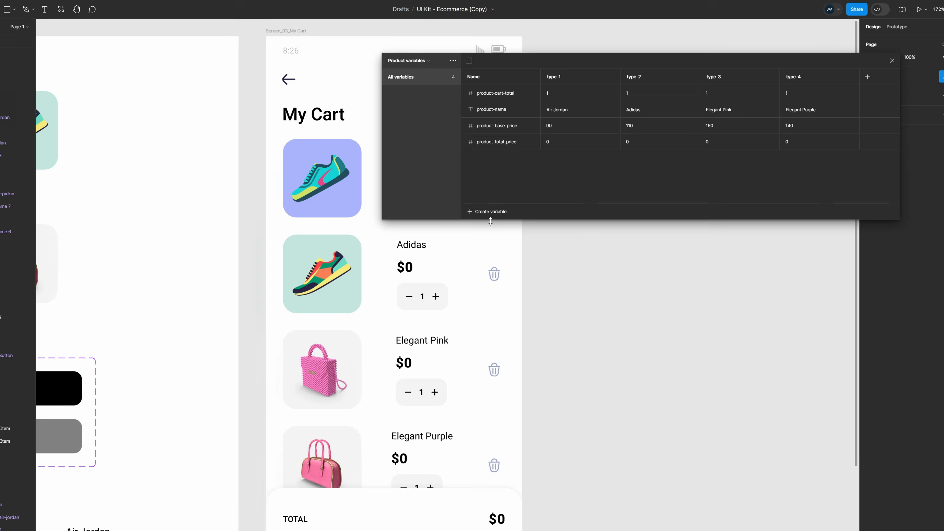
left_click(509, 210)
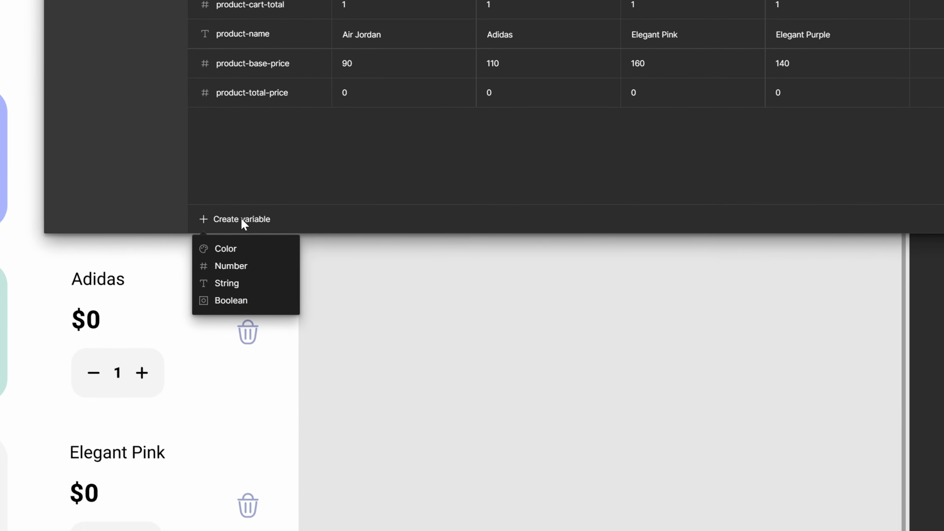
left_click(216, 308)
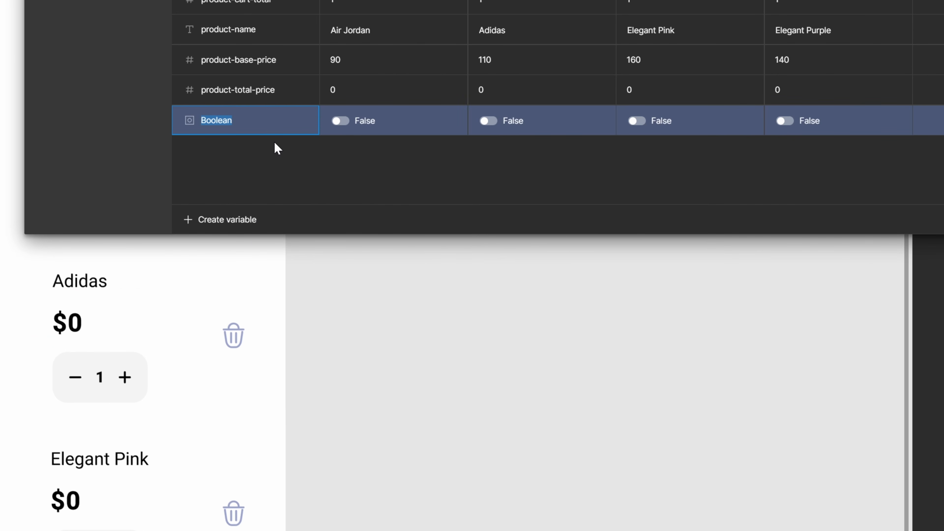
type("product-visibility")
key("Return")
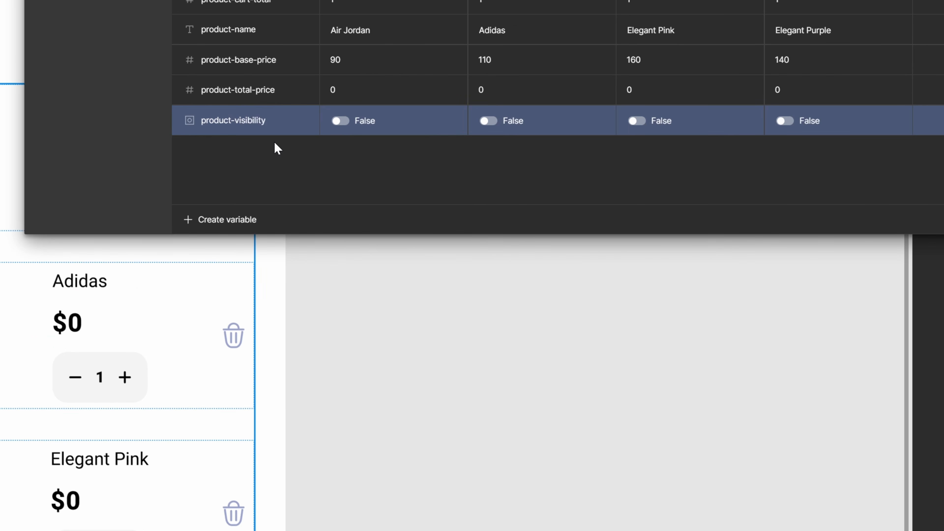
Step: Set product-visibility to True for type-1, type-2, type-3 and type-4
left_click(340, 121)
left_click(520, 121)
left_click(635, 121)
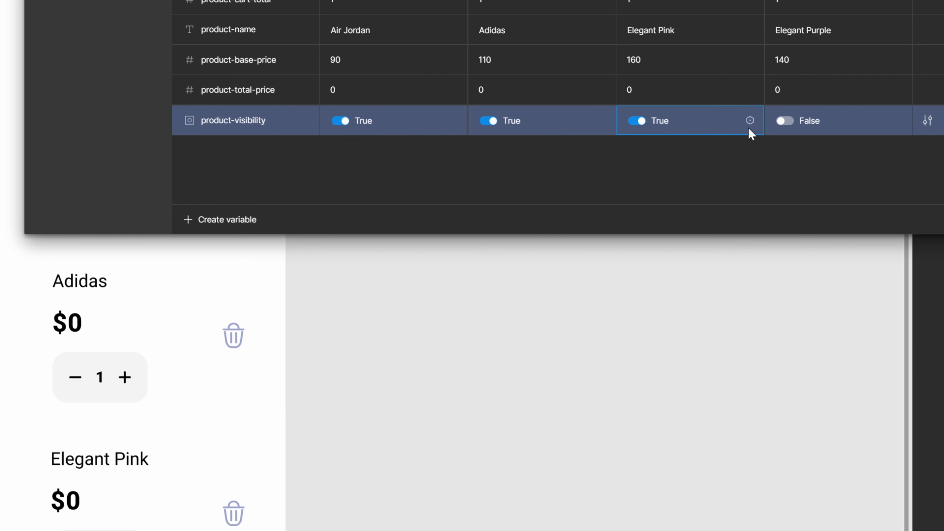
left_click(784, 121)
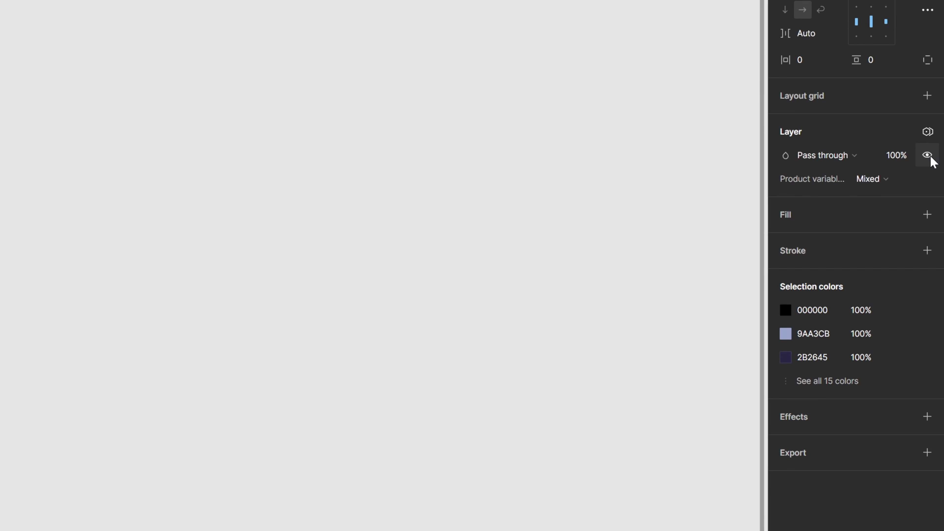
Step: Bind the layer visibility of the four product cards on the My Cart screen to the product-visibility variable
left_click(934, 251)
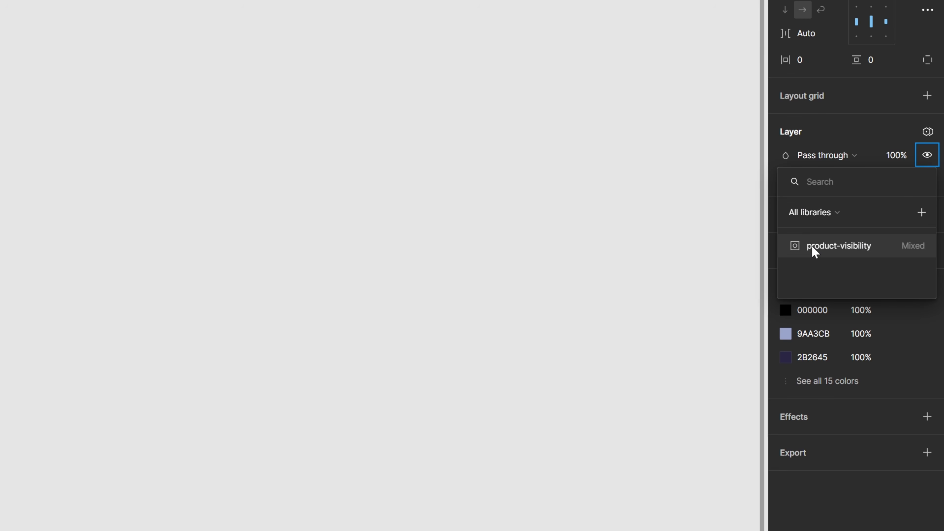
left_click(857, 248)
left_click(323, 76)
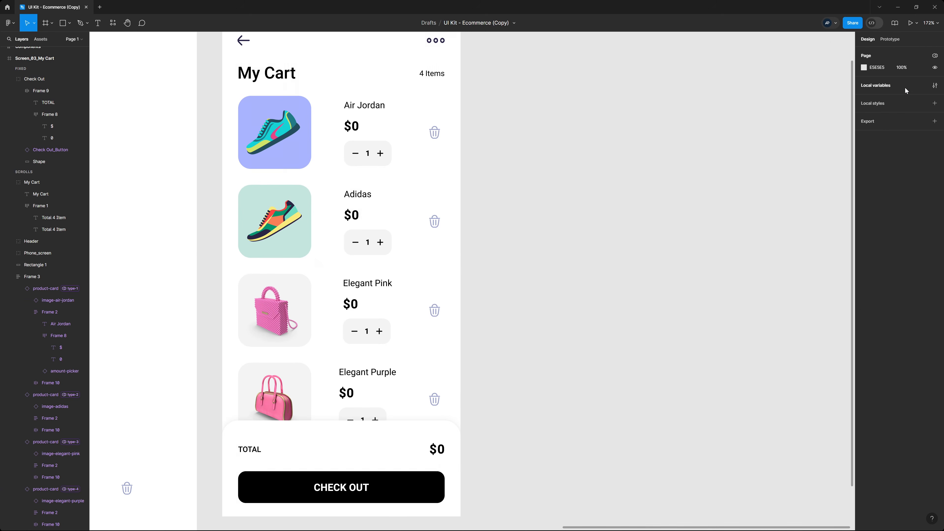
Step: Test hiding and showing the product cards by switching product-visibility off and back on for the four types
left_click(904, 87)
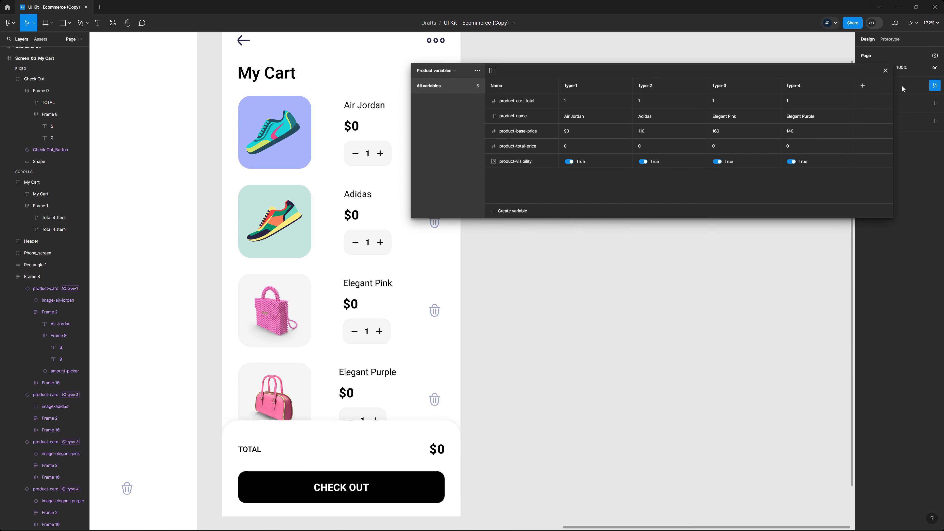
left_click(641, 164)
left_click(641, 161)
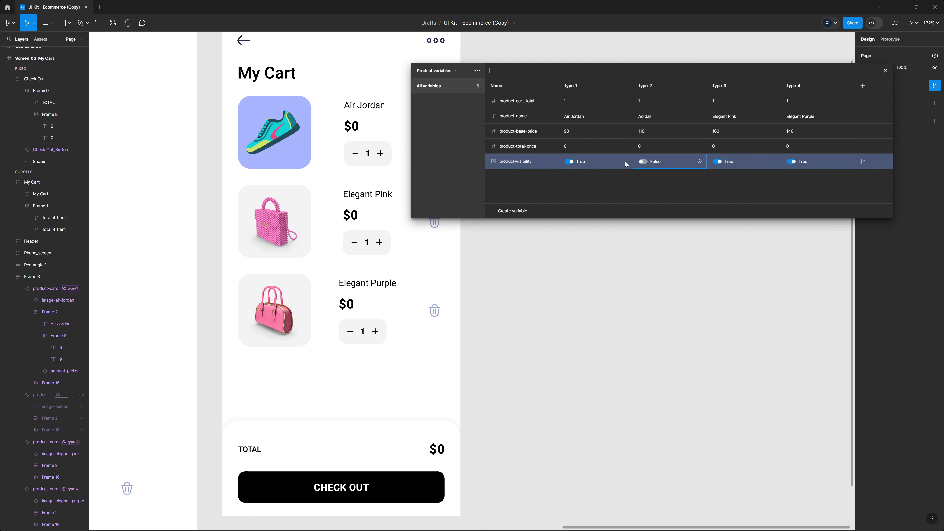
left_click(570, 162)
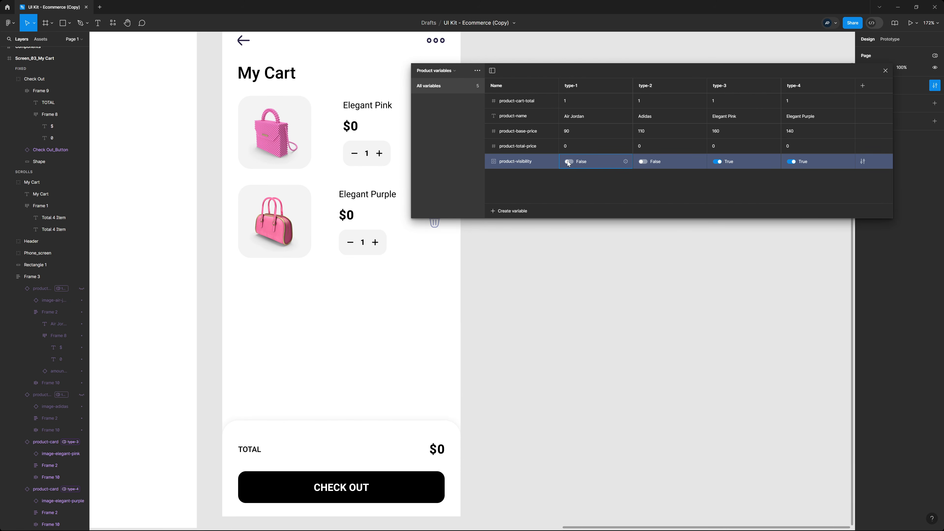
left_click(568, 161)
left_click(717, 161)
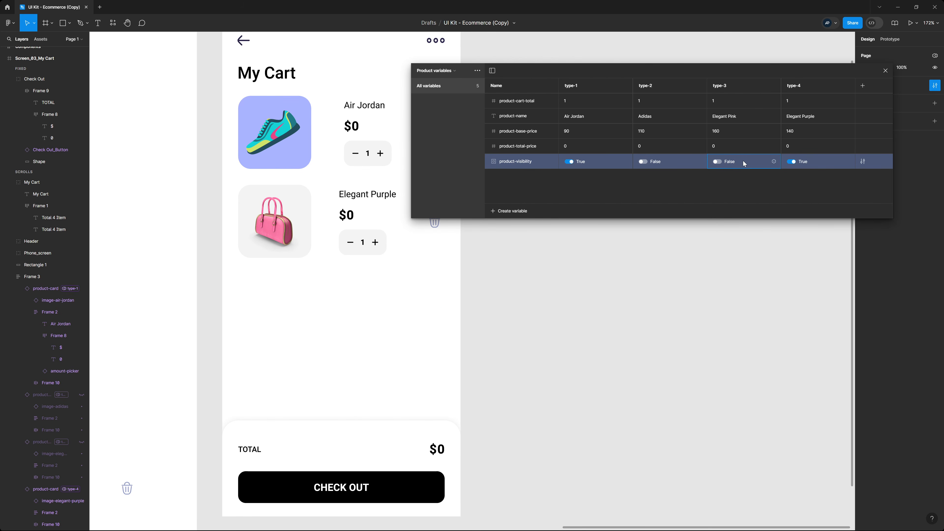
left_click(790, 163)
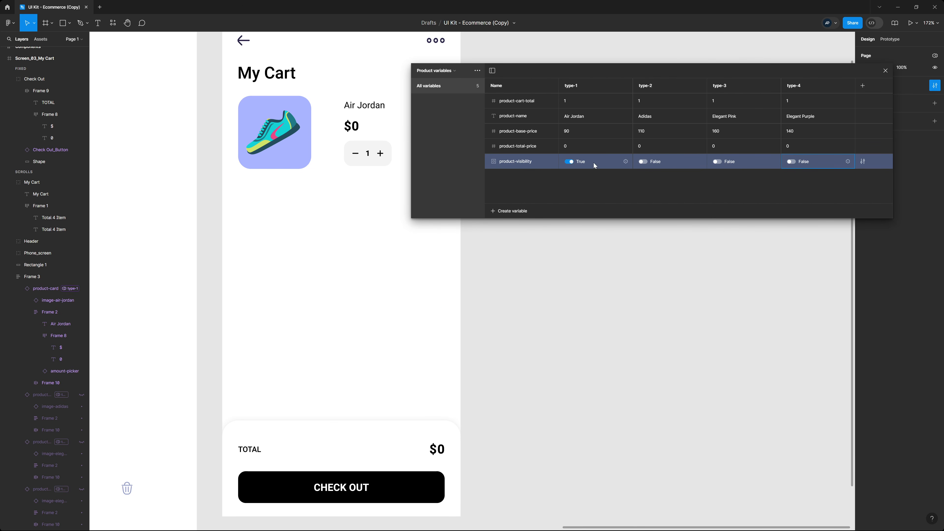
left_click(567, 162)
left_click(567, 162)
left_click(642, 163)
left_click(718, 162)
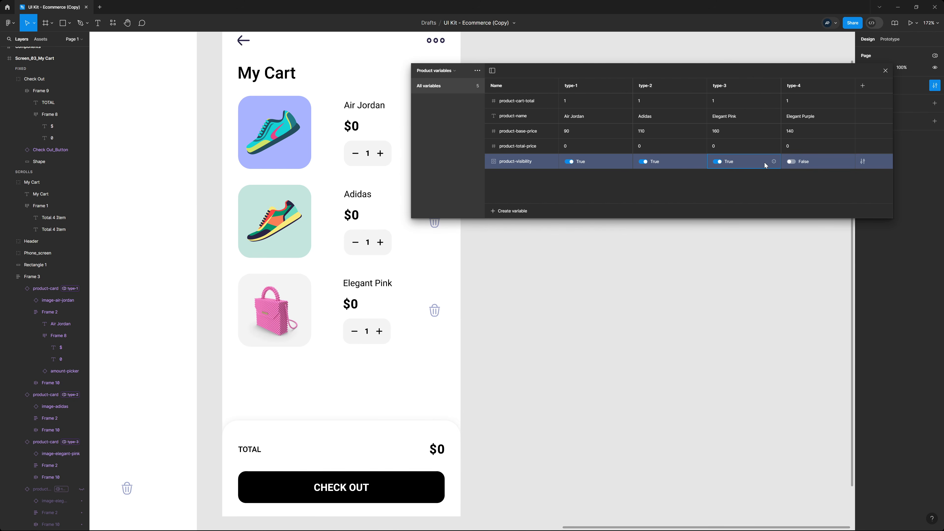
left_click(790, 161)
left_click(885, 70)
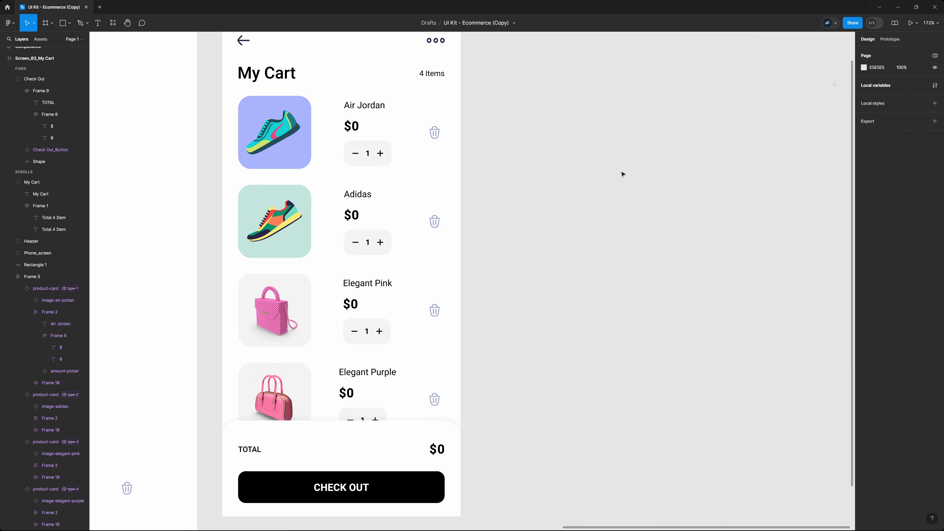
Step: Create a number variable named cart-count with the value 4 in the Cart variables collection
left_click(876, 87)
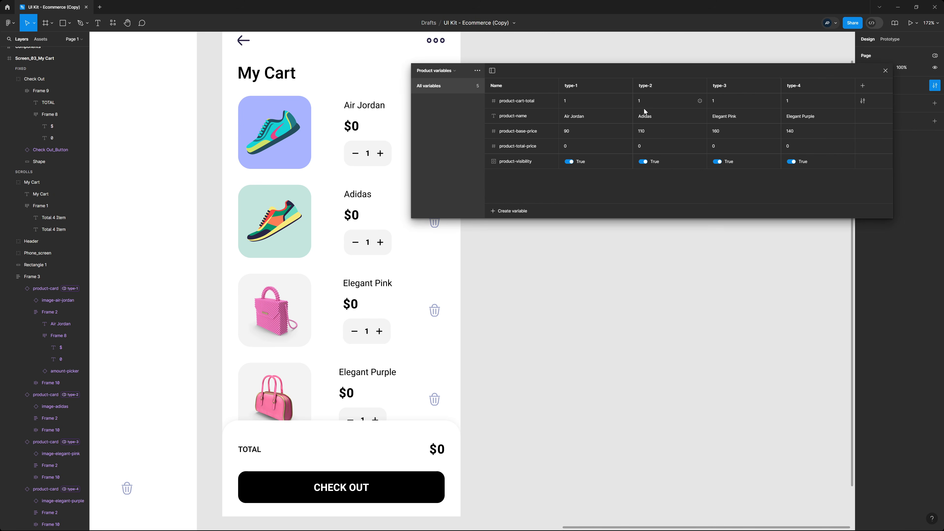
left_click(464, 71)
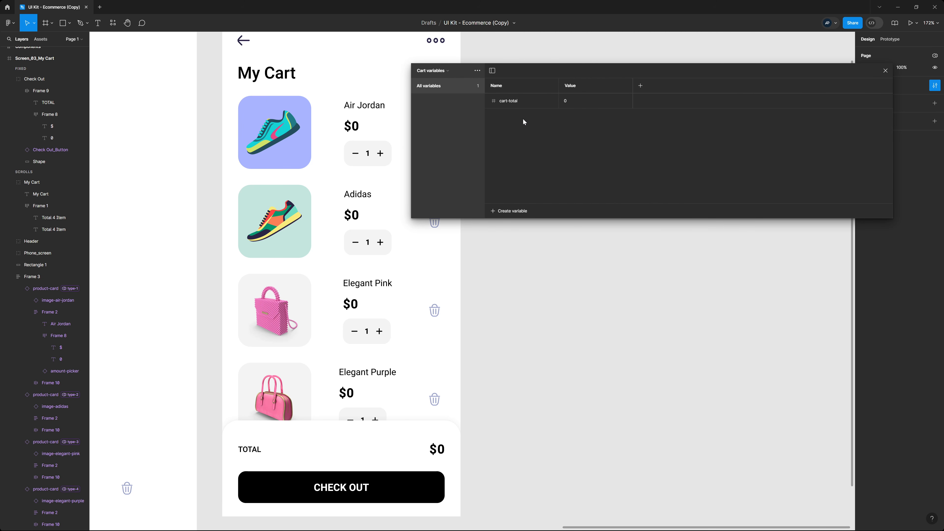
left_click(504, 212)
left_click(519, 240)
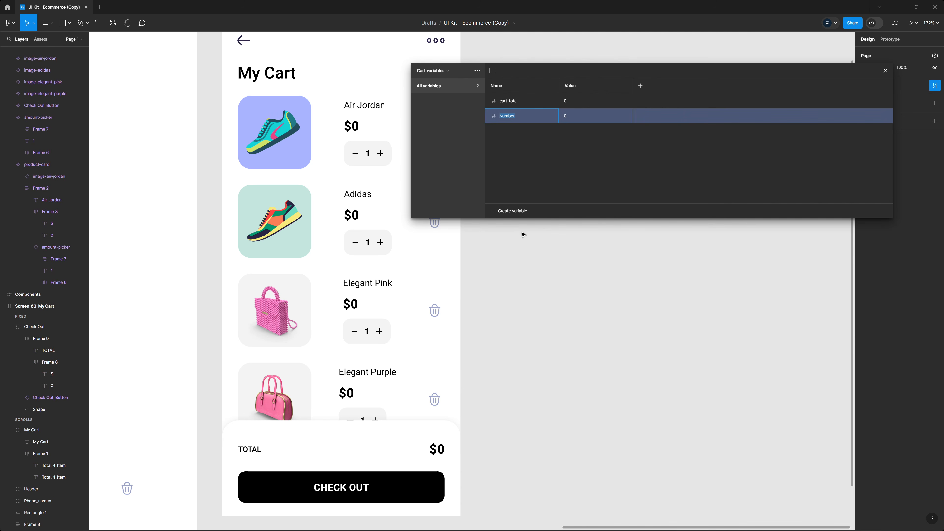
type("cart-count")
key("Return")
left_click(571, 116)
type("4")
key("Tab")
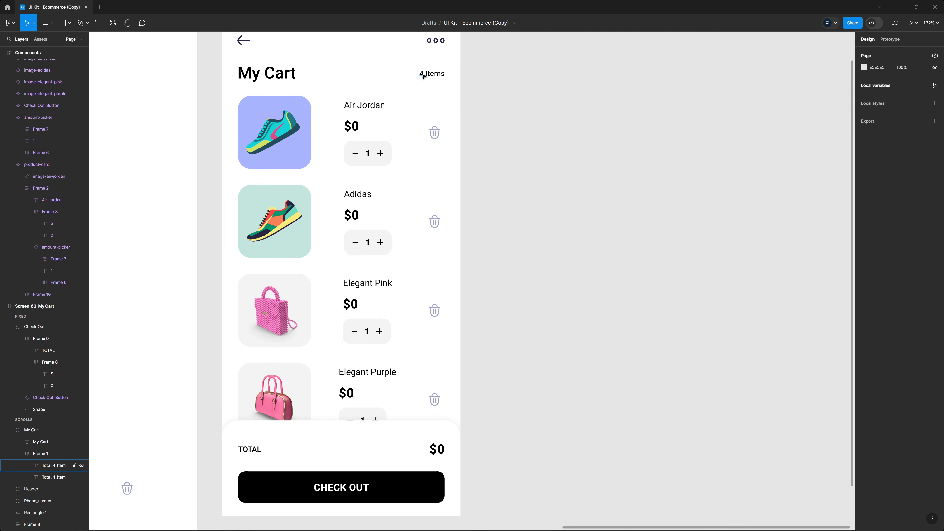
Step: Bind the item count number beside "Items" in the My Cart header to the cart-count variable
left_click(421, 74, "ctrl")
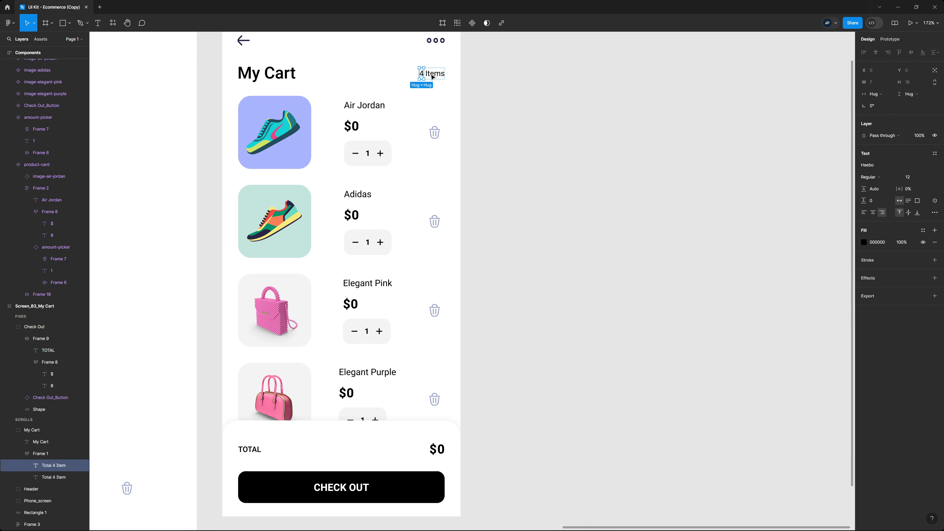
left_click(934, 200)
left_click(895, 330)
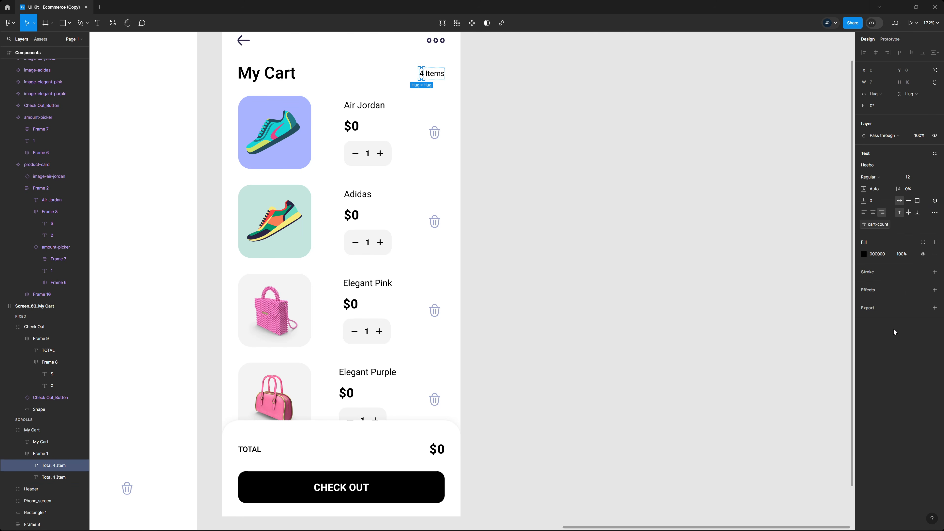
left_click(623, 134)
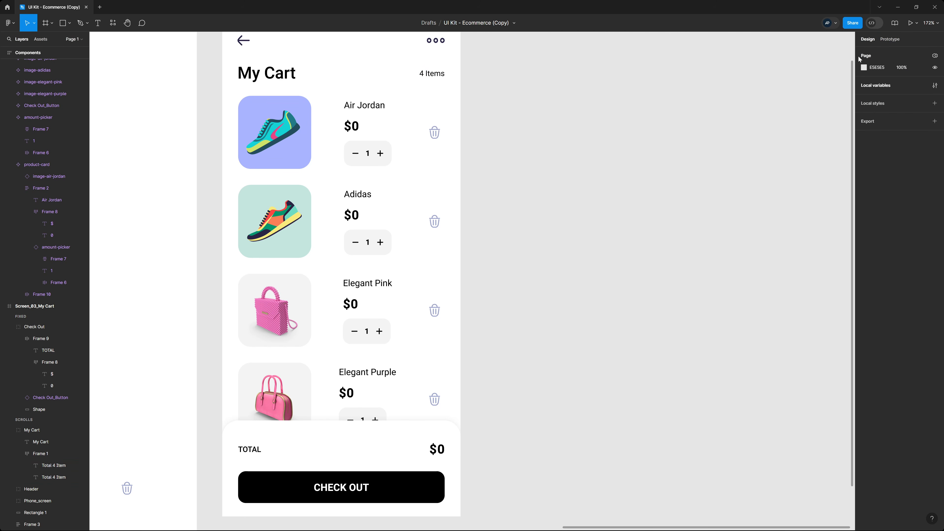
Step: Add an on-tap interaction to the product-card component's trash icon that sets product-visibility to false
key("shift+e")
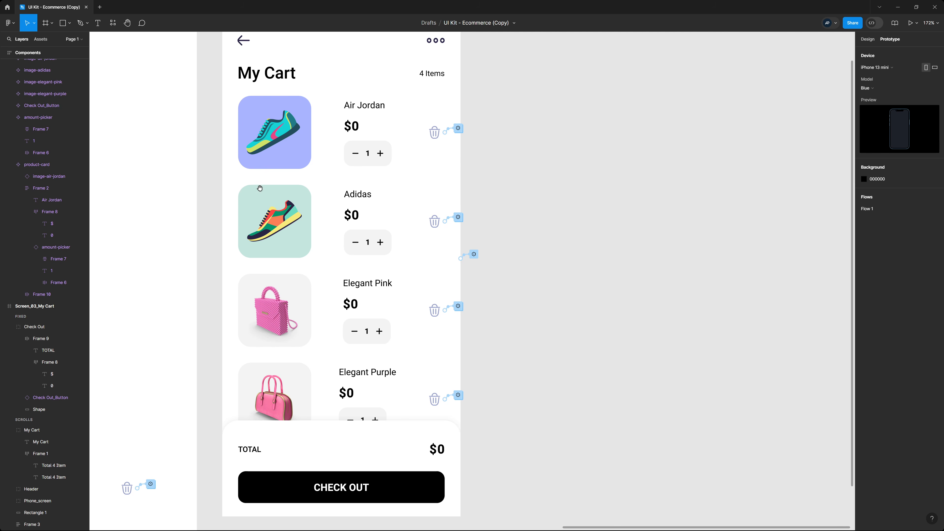
scroll(463, 165, "left", 7)
scroll(512, 168, "down", 2)
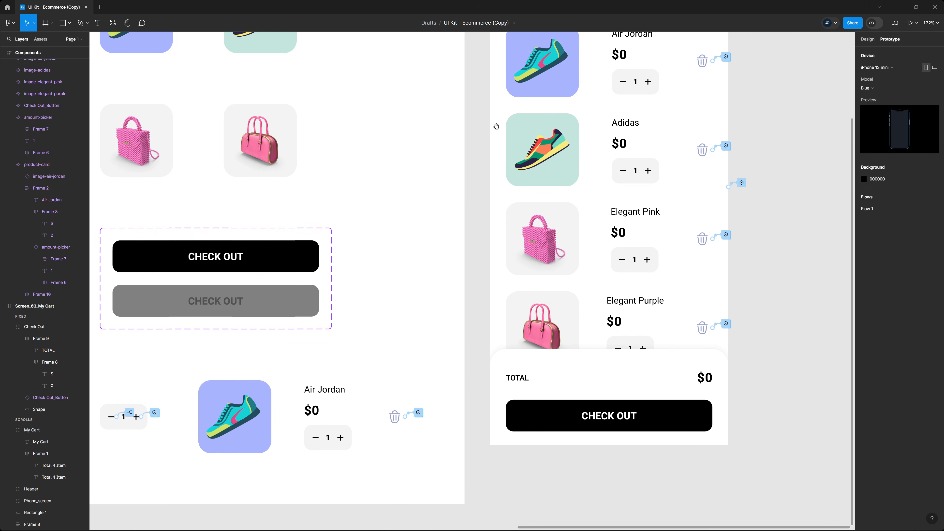
left_click(394, 416)
scroll(396, 417, "up", 3)
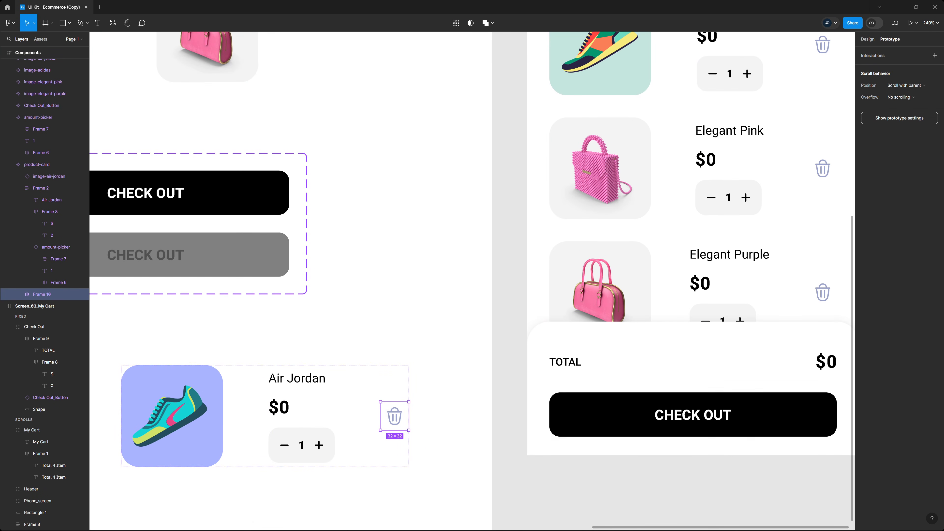
left_click(934, 55)
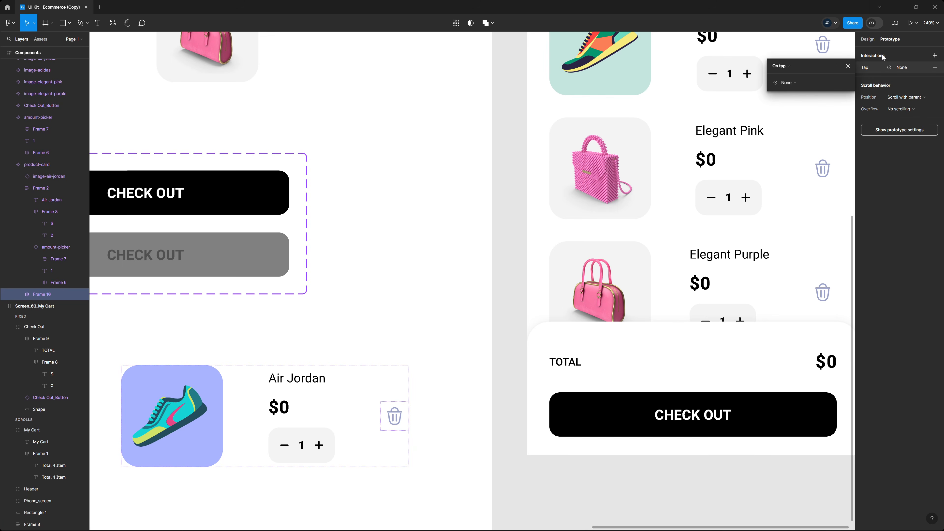
left_click(787, 83)
left_click(796, 132)
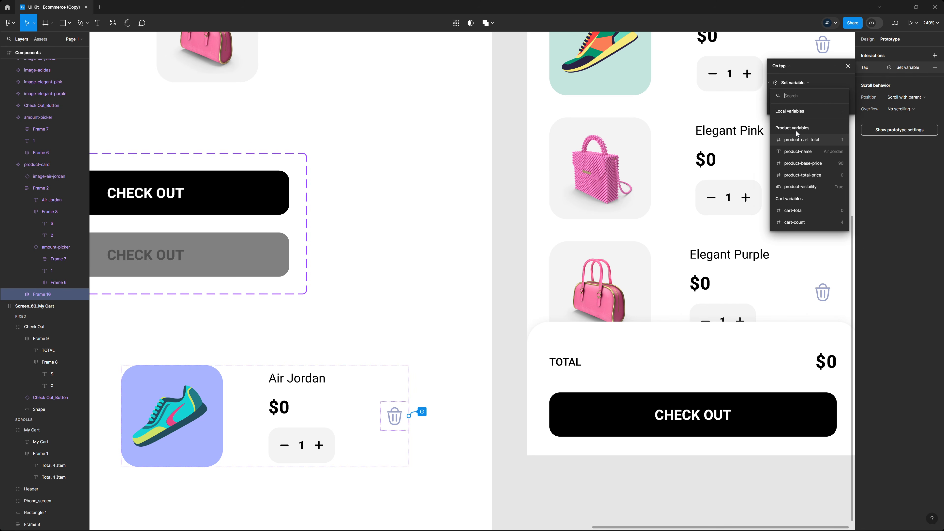
left_click(803, 187)
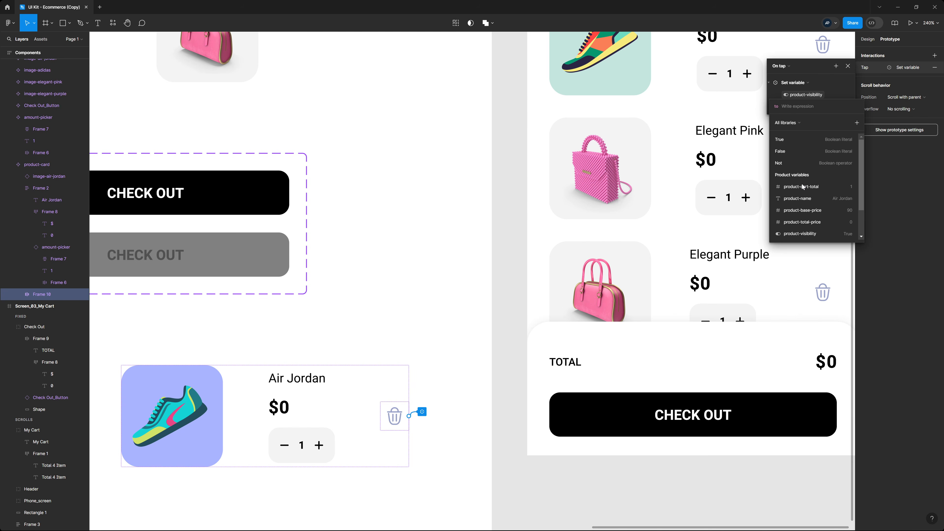
type("false")
key("Return")
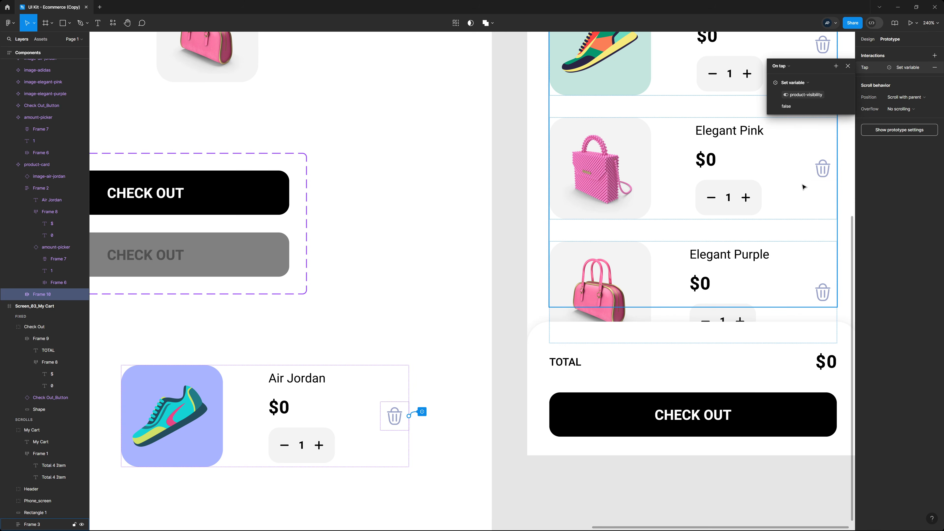
left_click(509, 229)
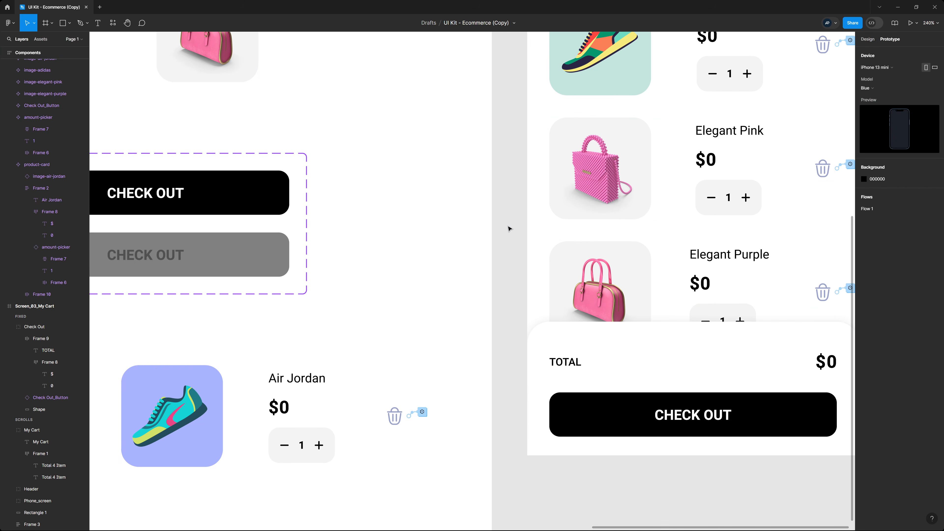
Step: Preview the cart prototype and test the trash icons by removing the Air Jordan and Adidas products
key("shift+space")
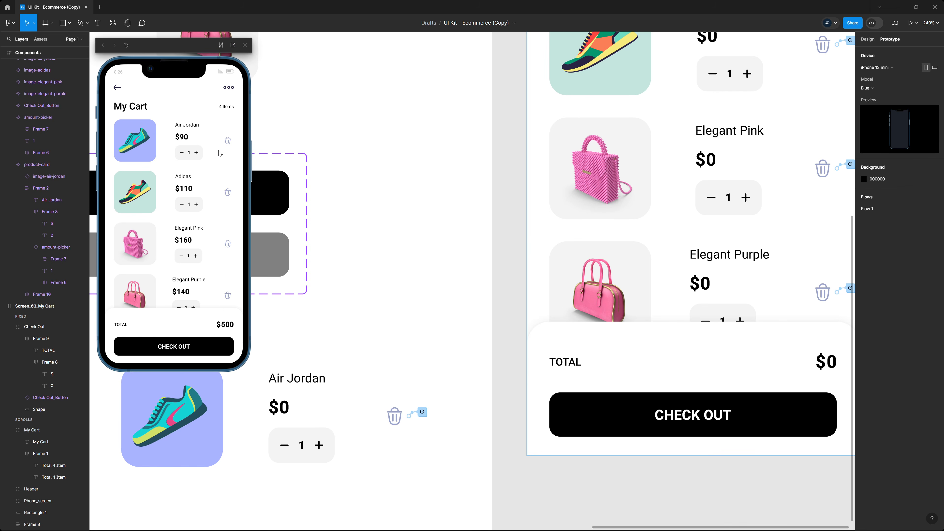
left_click(228, 142)
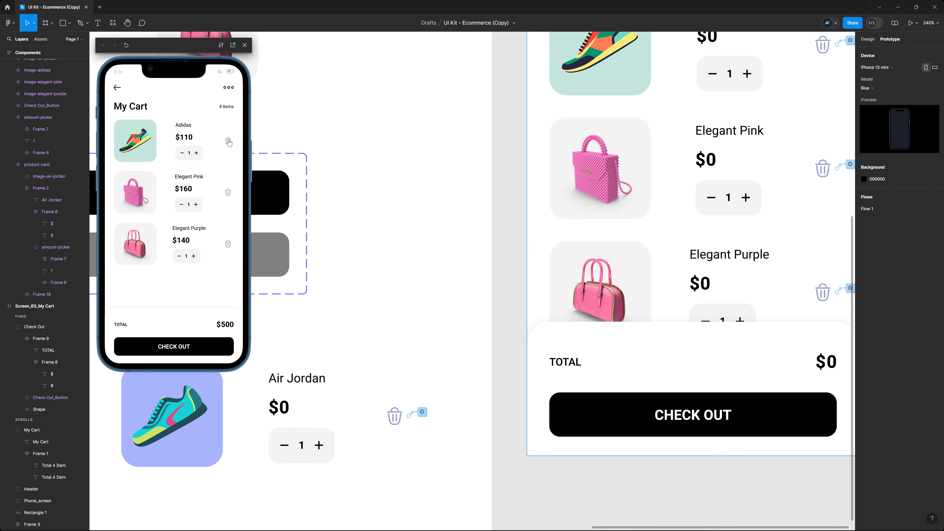
left_click(227, 142)
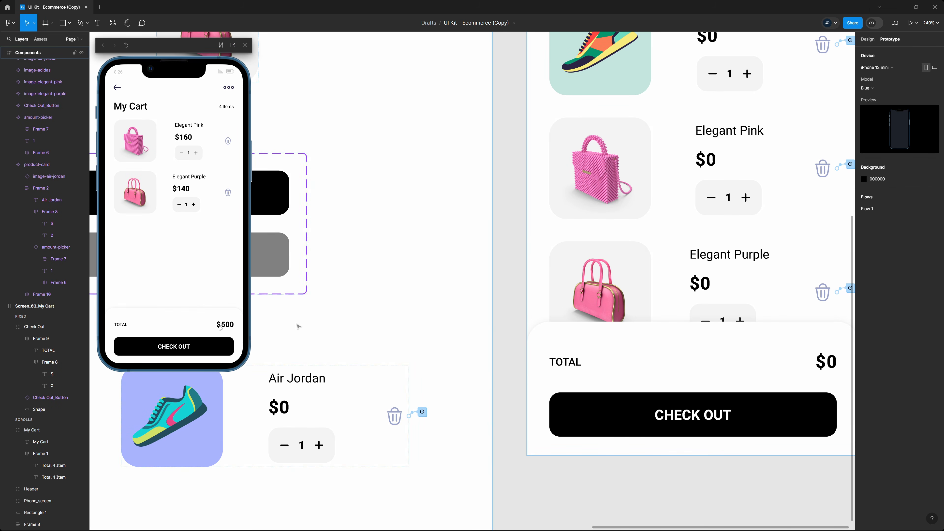
Step: Add a second set-variable action to the trash icon's tap interaction, setting cart-total to cart-total minus product-total-price
left_click(394, 416)
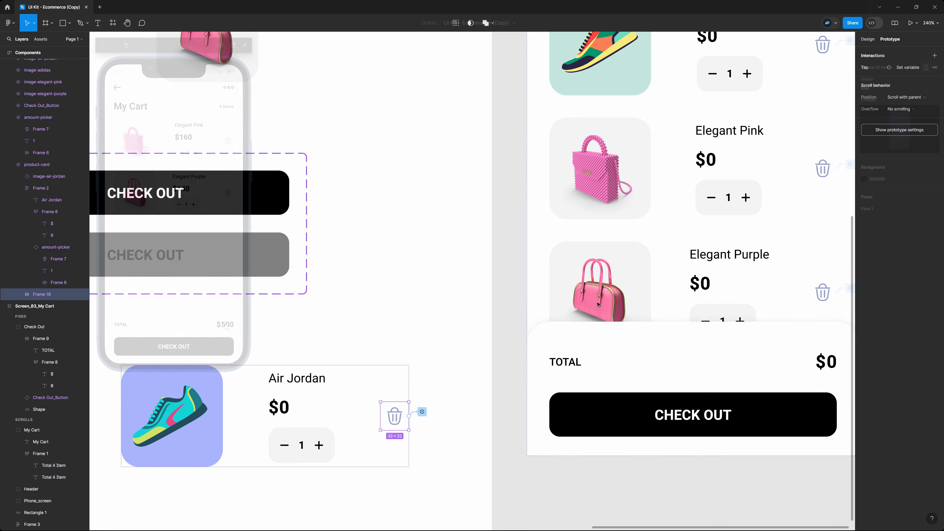
left_click(904, 67)
left_click(836, 69)
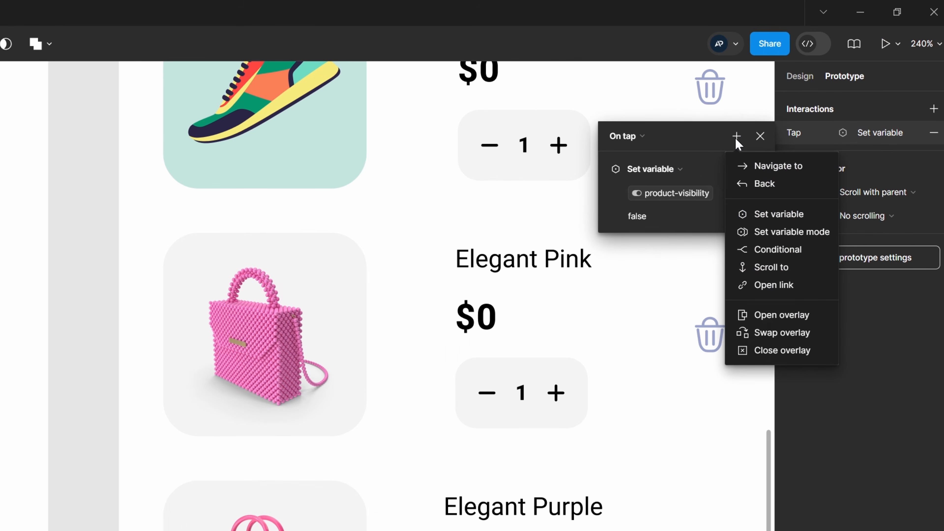
left_click(784, 215)
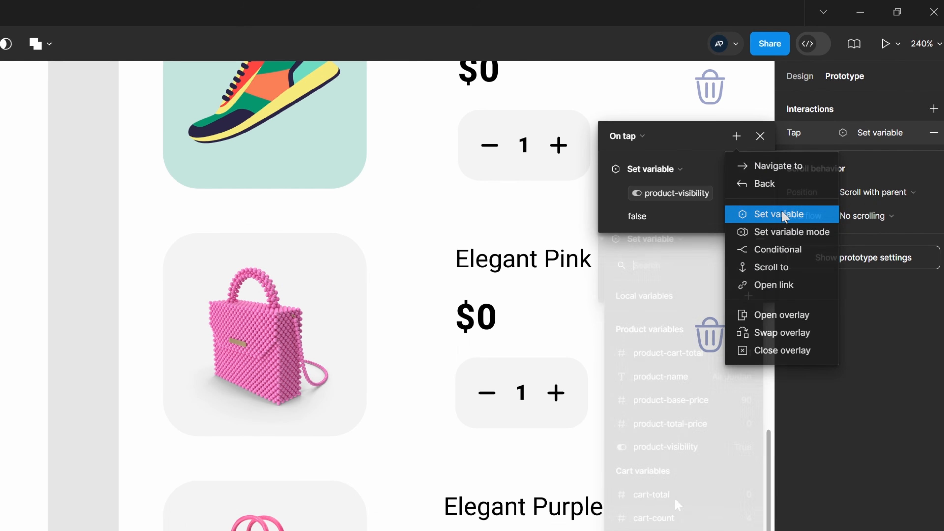
left_click(673, 492)
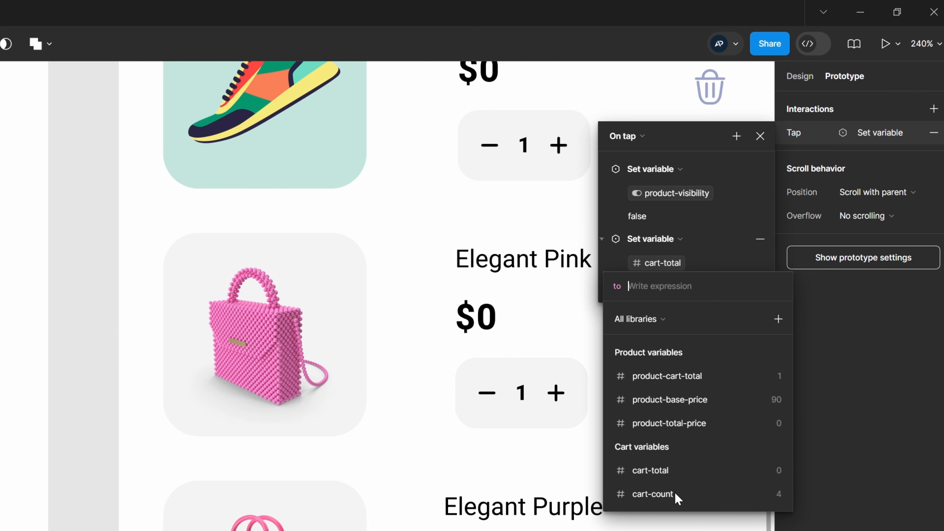
left_click(673, 471)
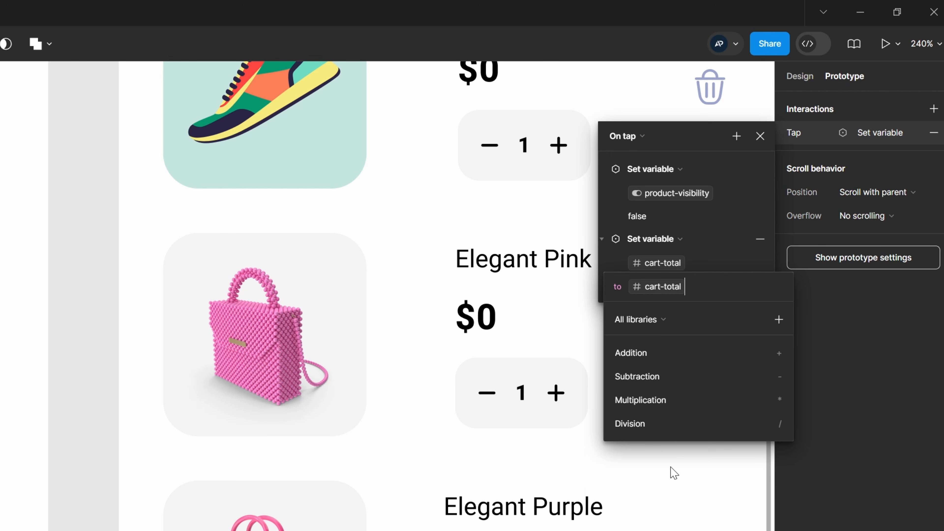
left_click(671, 376)
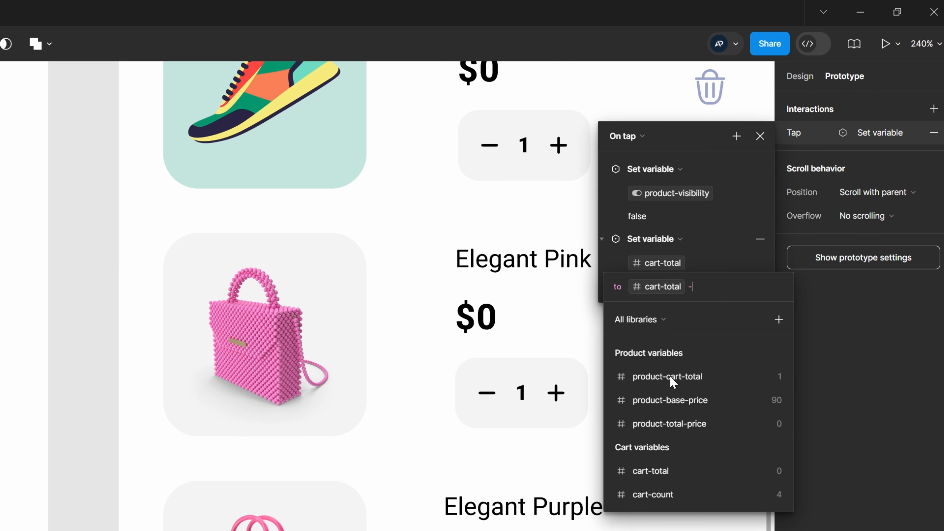
left_click(698, 424)
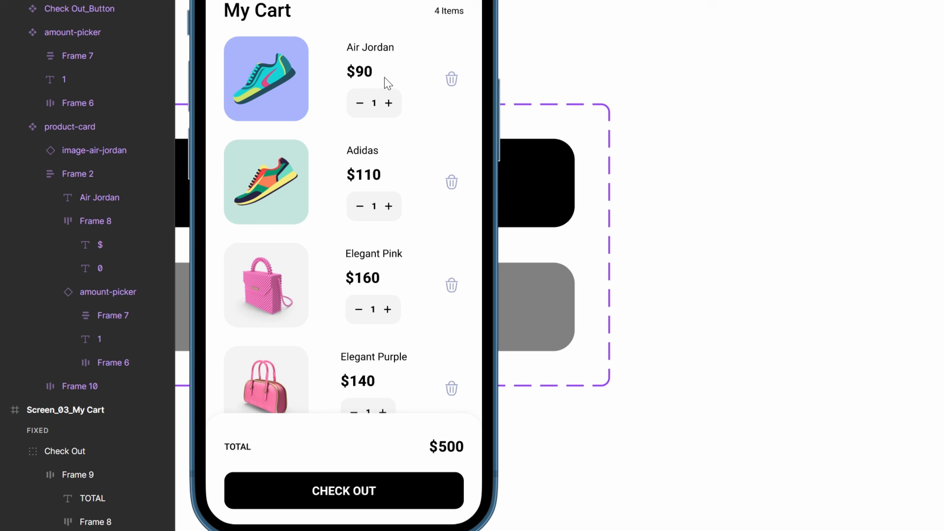
Step: Test the total in the preview by removing Air Jordan and Adidas, raising Elegant Pink's quantity by one, and removing it
left_click(451, 79)
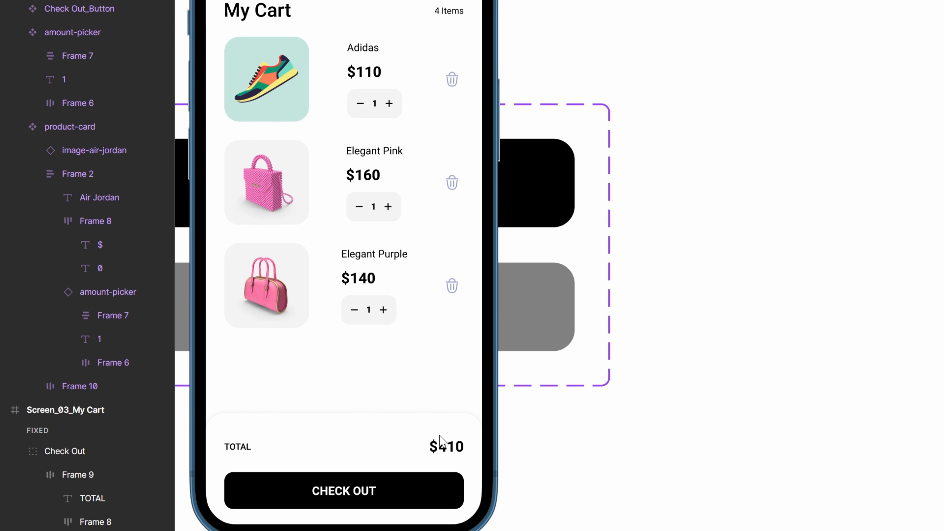
left_click(451, 83)
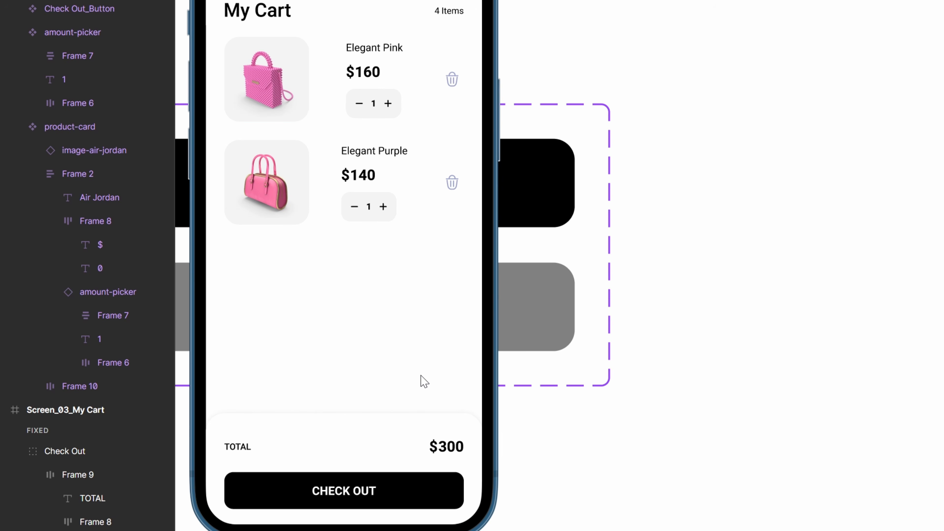
left_click(388, 104)
left_click(452, 80)
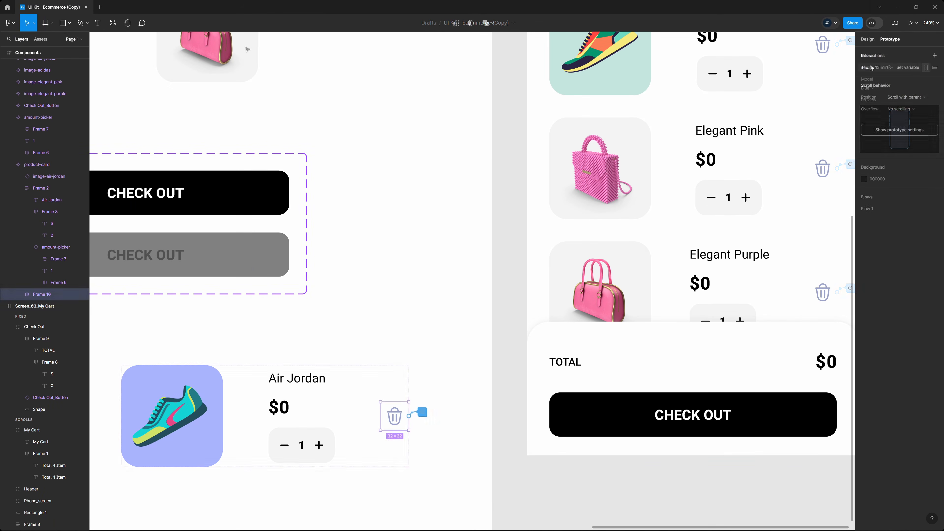
Step: Add a third set-variable action to the trash icon's tap interaction, setting cart-count to cart-count - 1
left_click(871, 67)
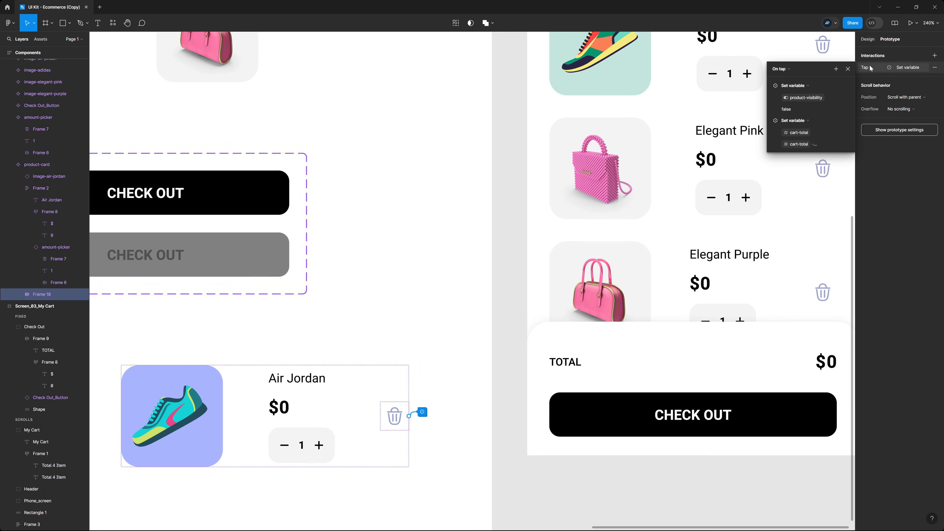
left_click(827, 89)
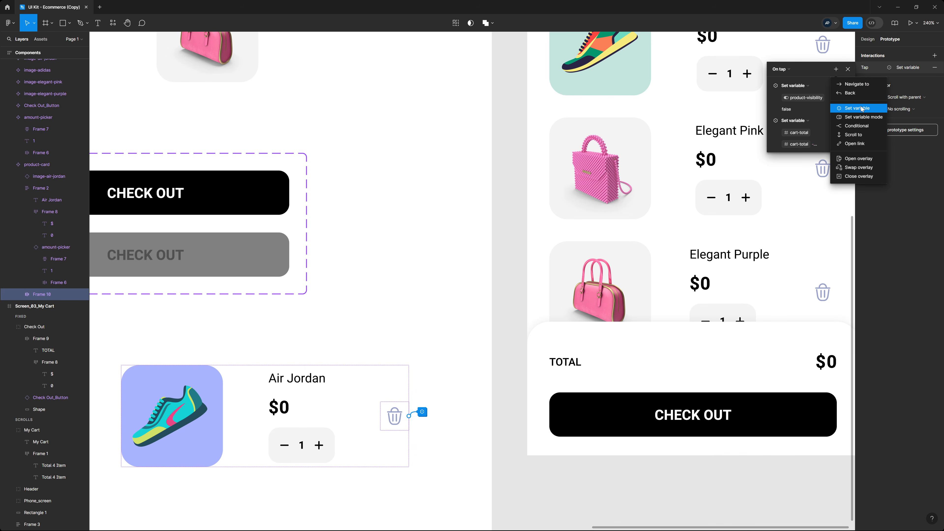
left_click(861, 107)
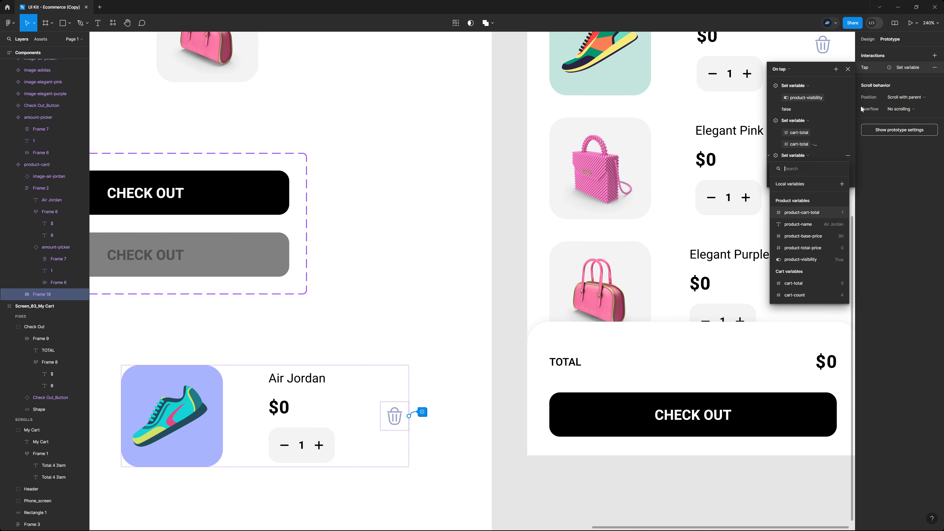
left_click(802, 295)
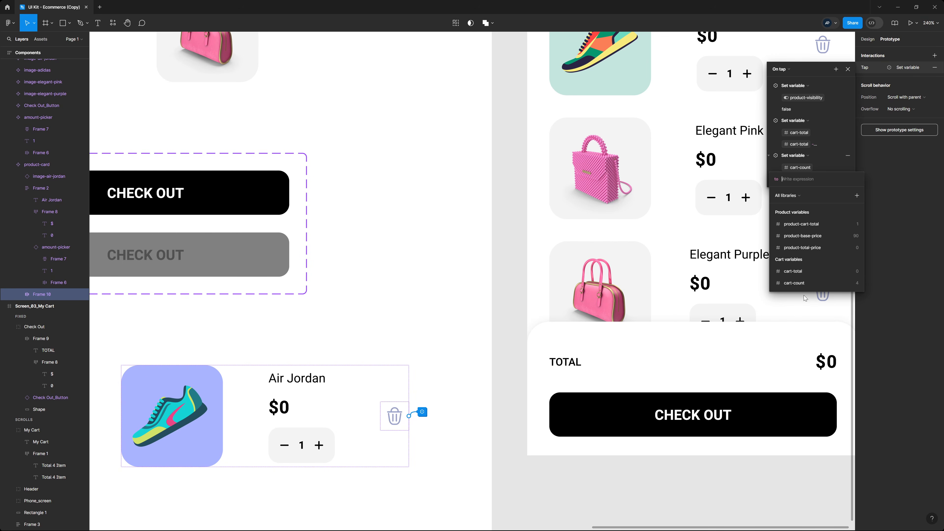
left_click(808, 284)
type("-1")
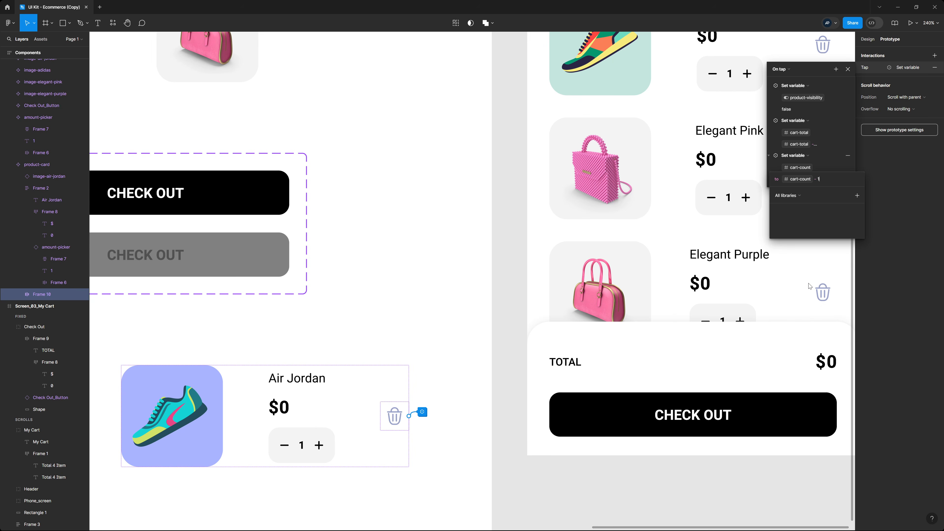
Step: Test the item count in the preview by removing all four products from the cart, then close the preview
key("shift+space")
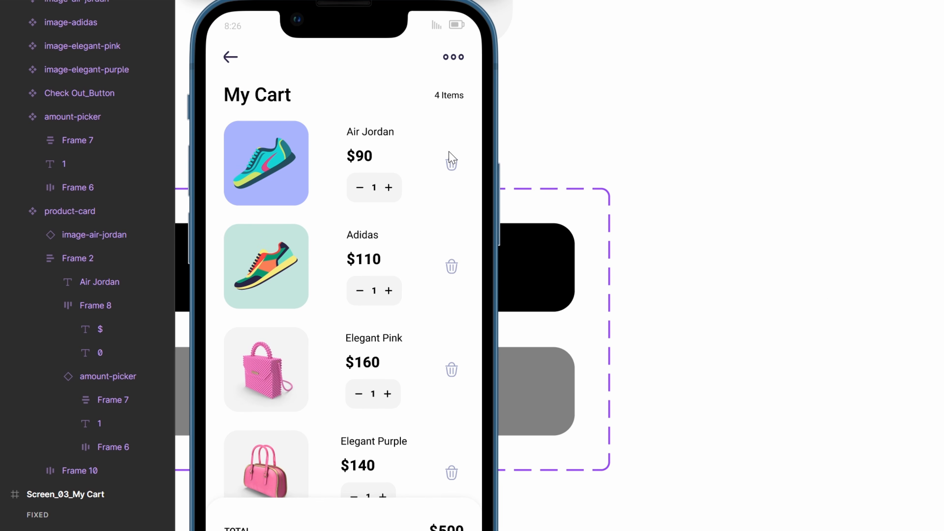
left_click(451, 162)
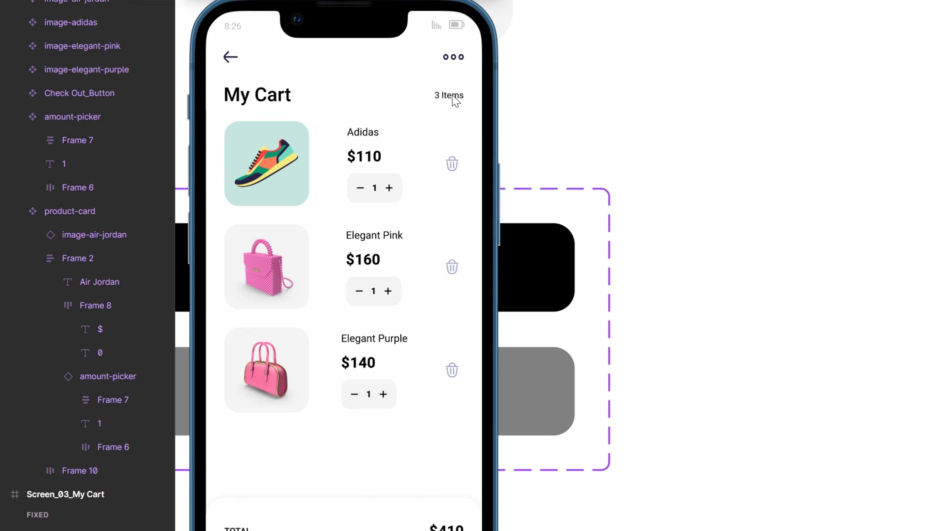
left_click(451, 166)
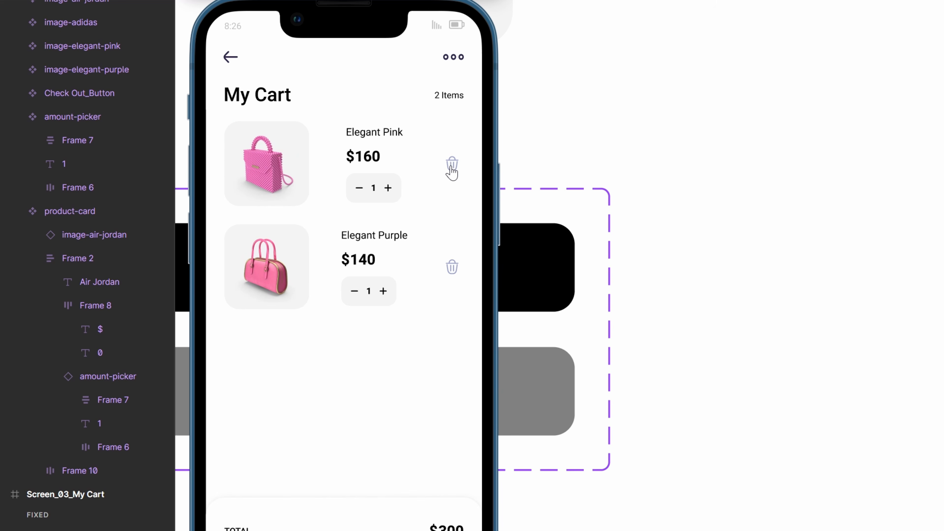
left_click(451, 167)
left_click(450, 168)
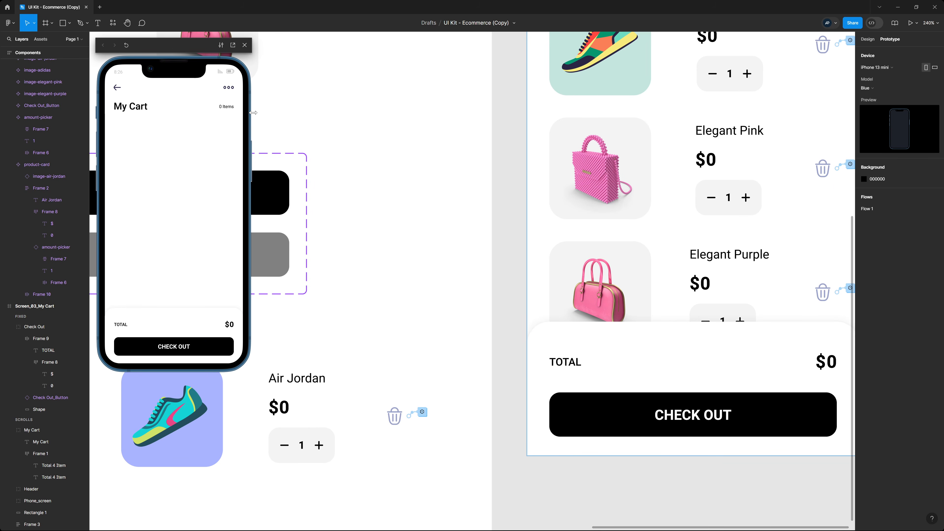
left_click(244, 45)
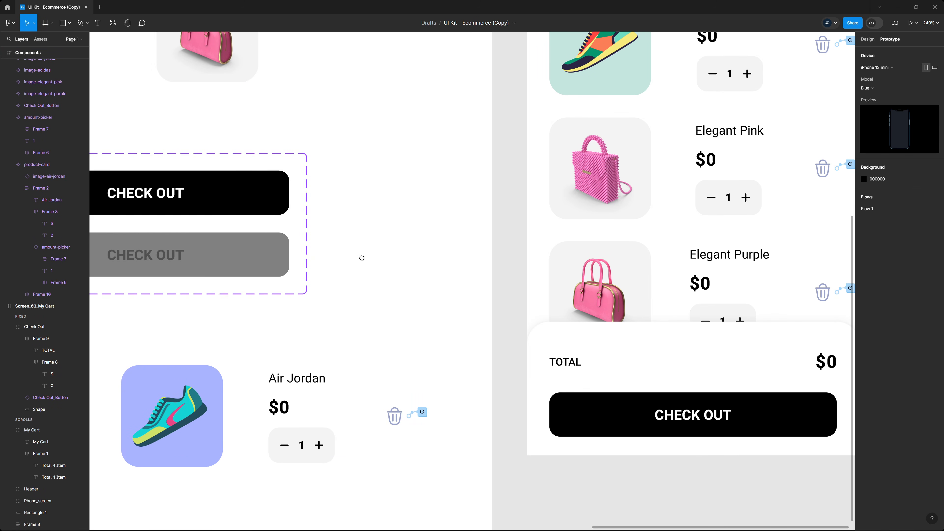
Step: Examine the State property of the Default and Disabled variants in the Check Out_Button component set
left_click_drag(362, 257, 506, 236)
left_click(415, 200)
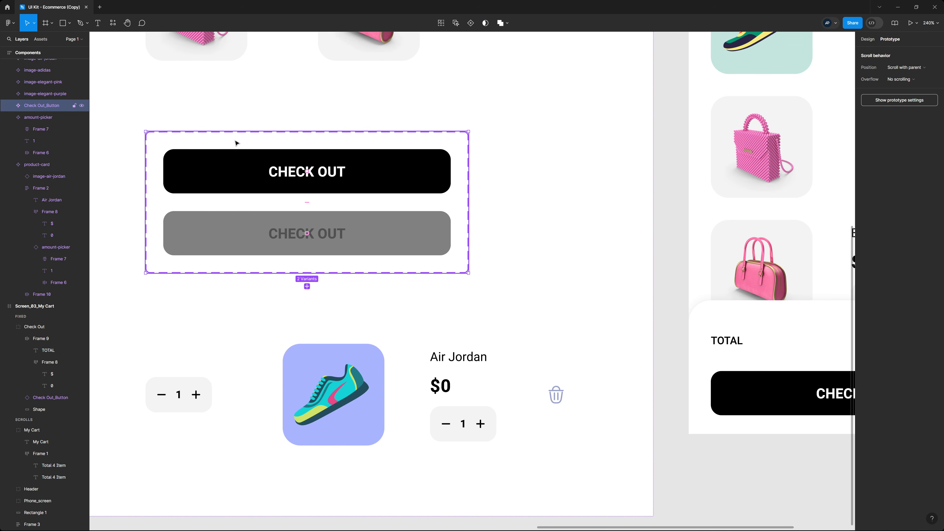
key("alt+8")
left_click(377, 167)
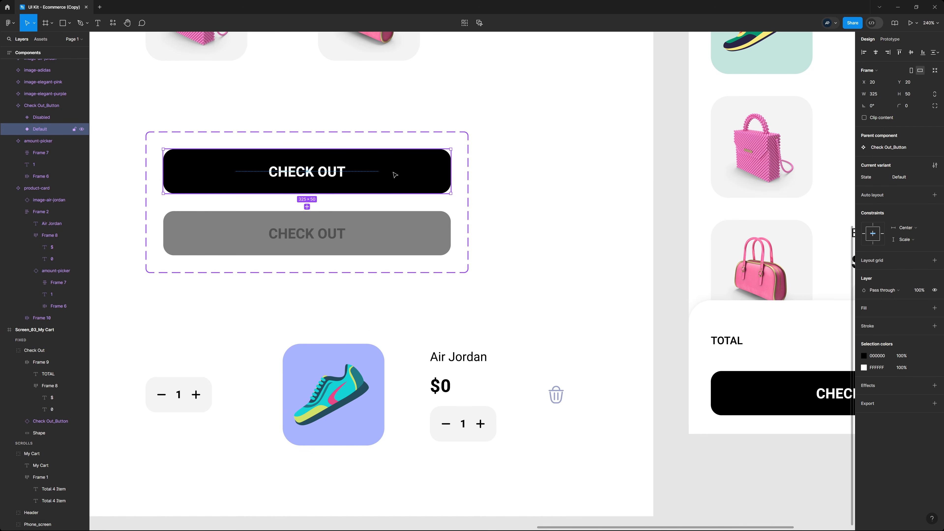
left_click(394, 248)
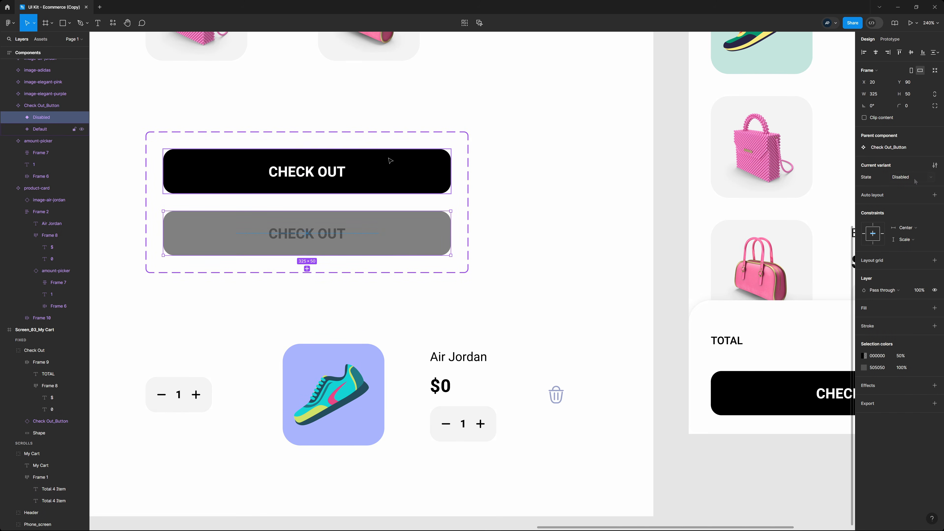
left_click(394, 179)
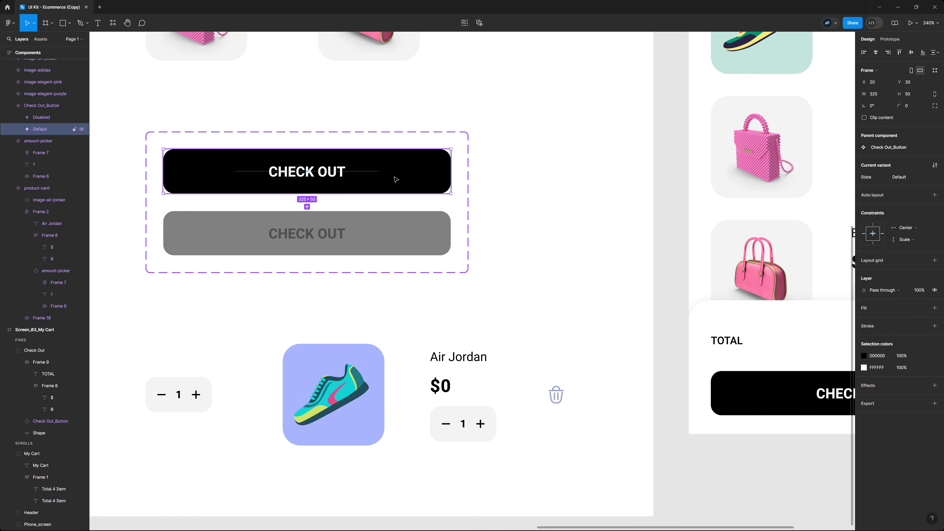
Step: Compare the State values of the black and grey checkout button variants once more
left_click(395, 233)
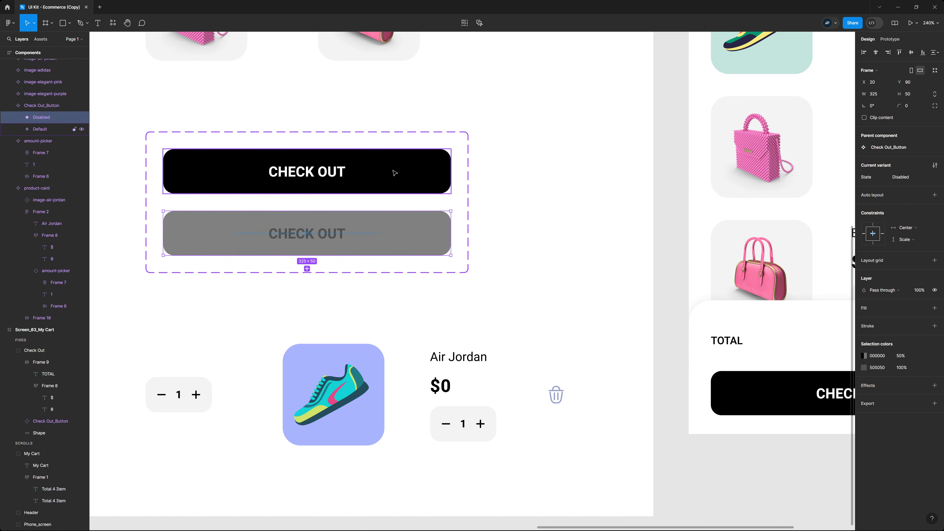
left_click(396, 183)
left_click(392, 227)
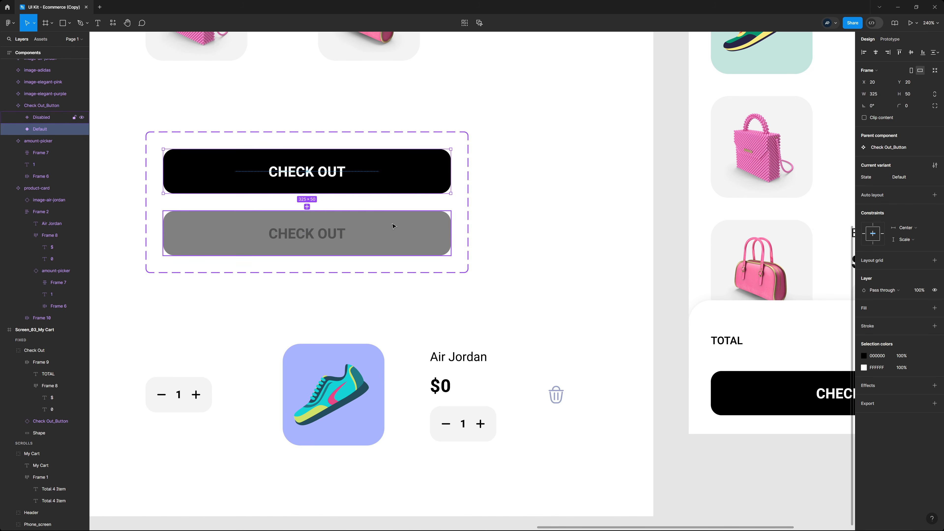
Step: Create a string variable named button-state with the value Default in the Cart variables collection
left_click(670, 164)
left_click(883, 87)
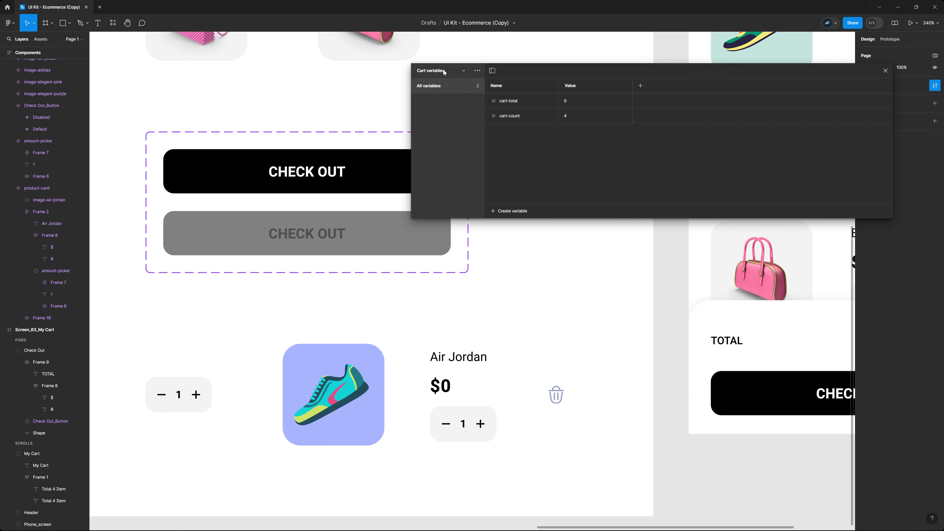
left_click(504, 215)
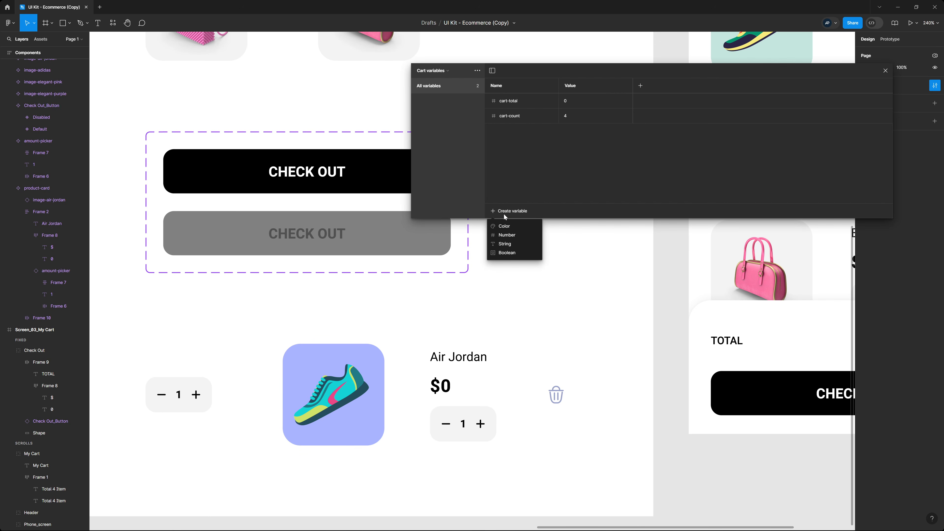
left_click(513, 244)
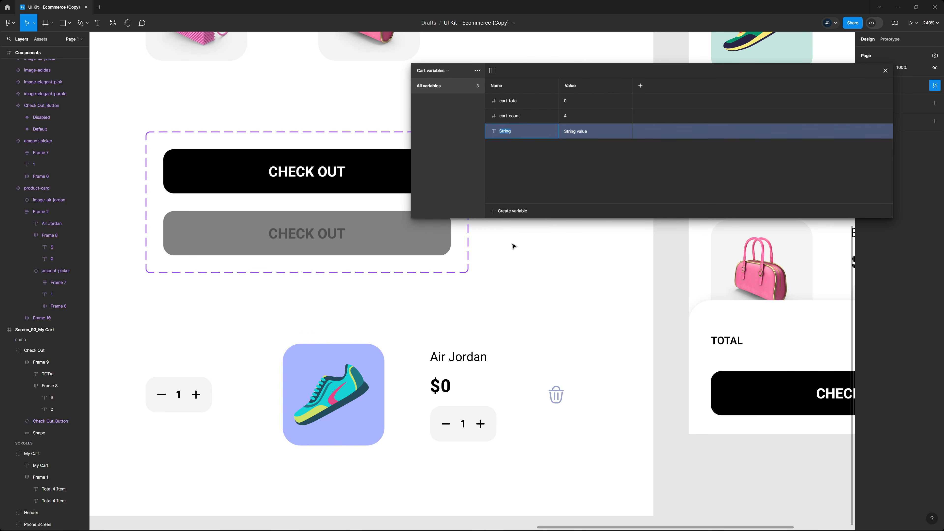
type("butt")
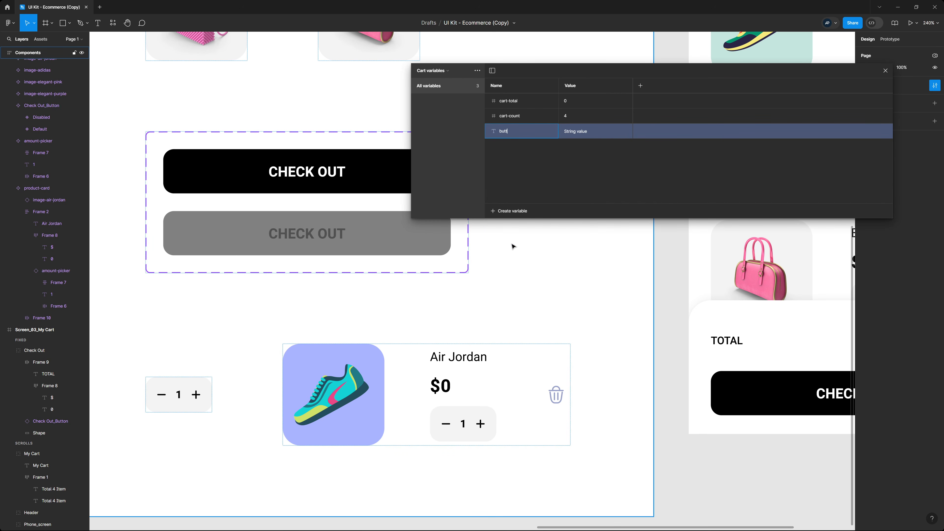
type("on-state")
key("Return")
left_click(574, 131)
type("Default")
key("Return")
left_click(885, 70)
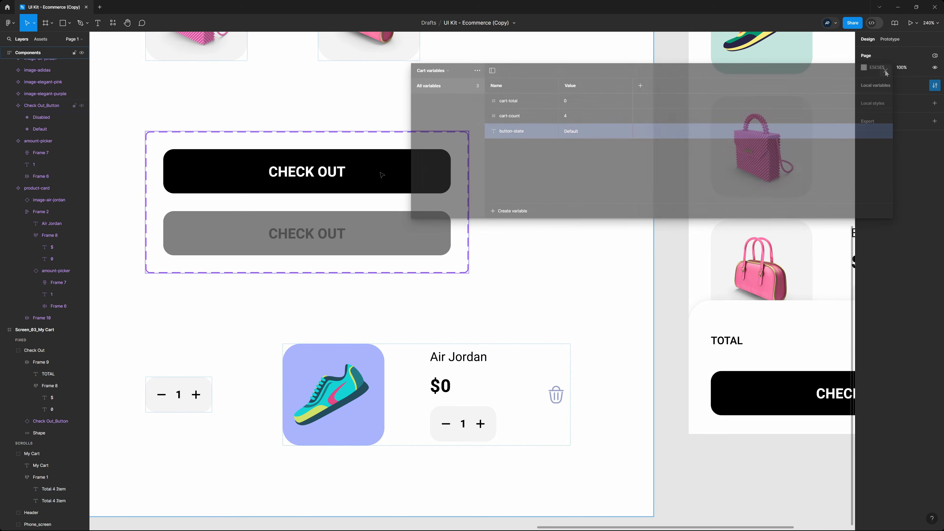
Step: Bind the State property of the My Cart screen's checkout button instance to the button-state variable
left_click(383, 168)
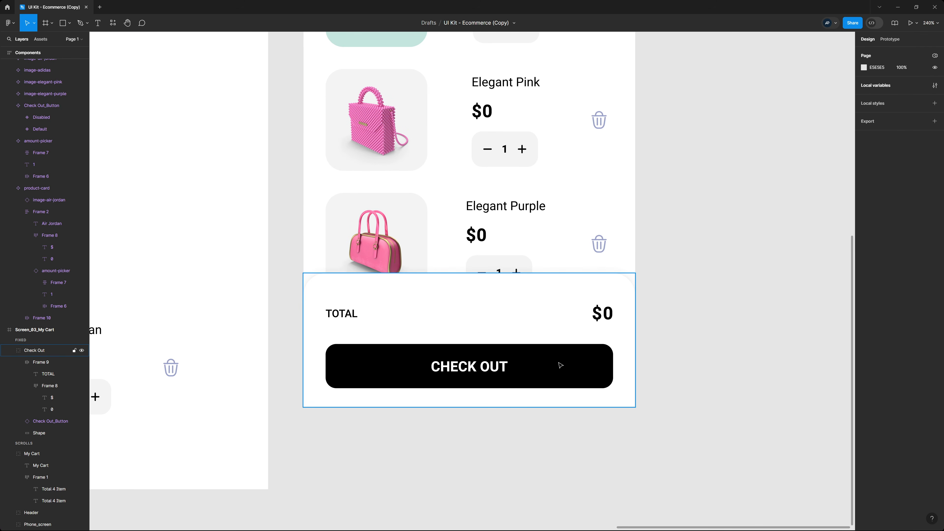
double_click(560, 365)
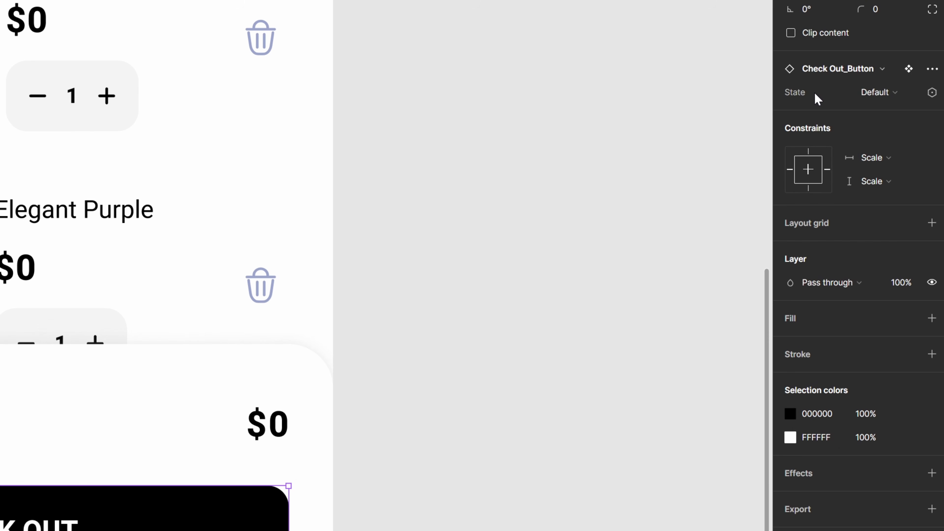
left_click(932, 93)
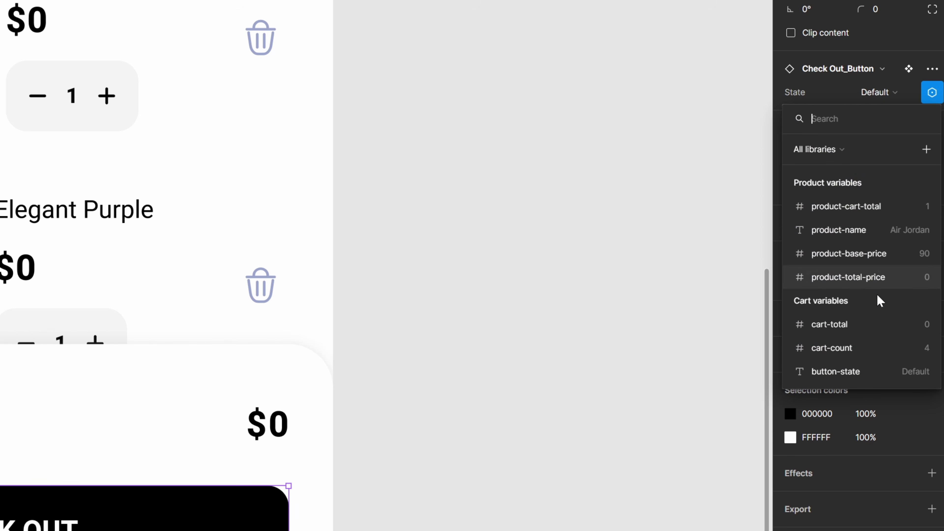
left_click(860, 372)
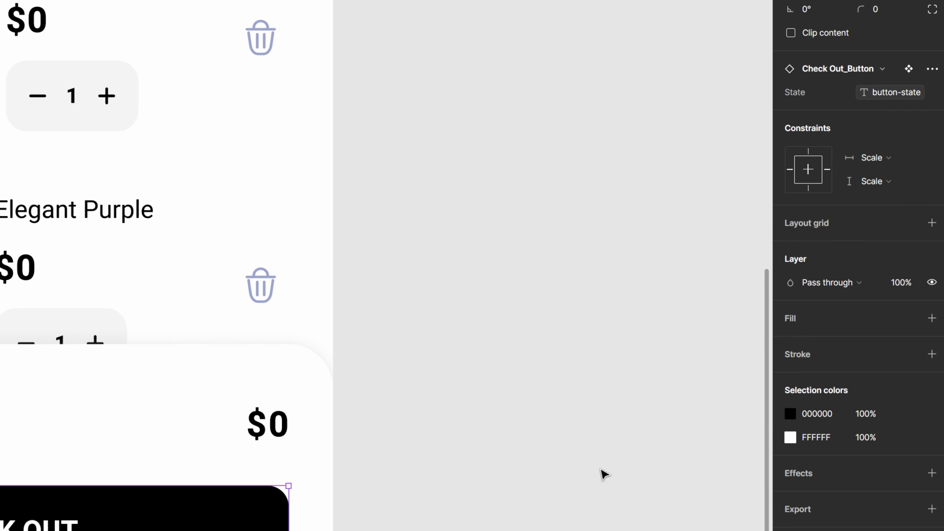
left_click(509, 287)
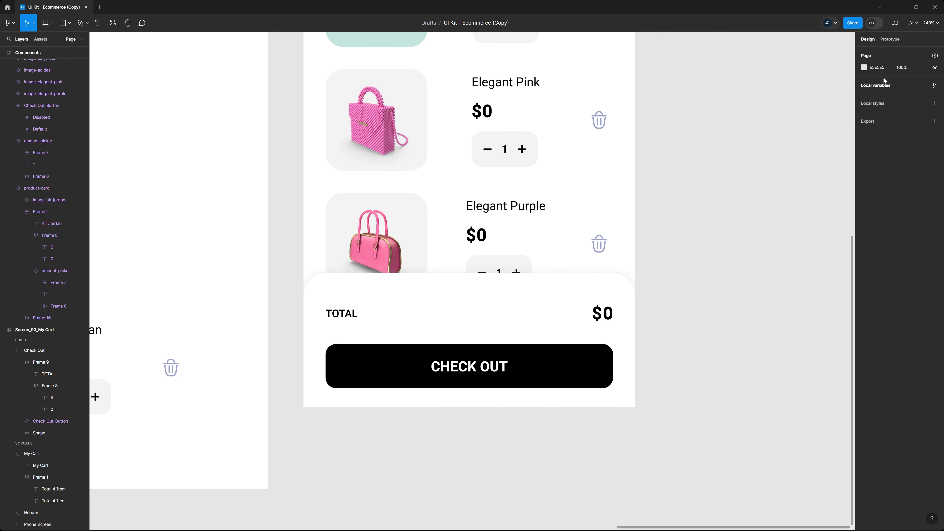
Step: Try the value Disabled for the button-state variable and restore it to Default
left_click(891, 86)
double_click(595, 134)
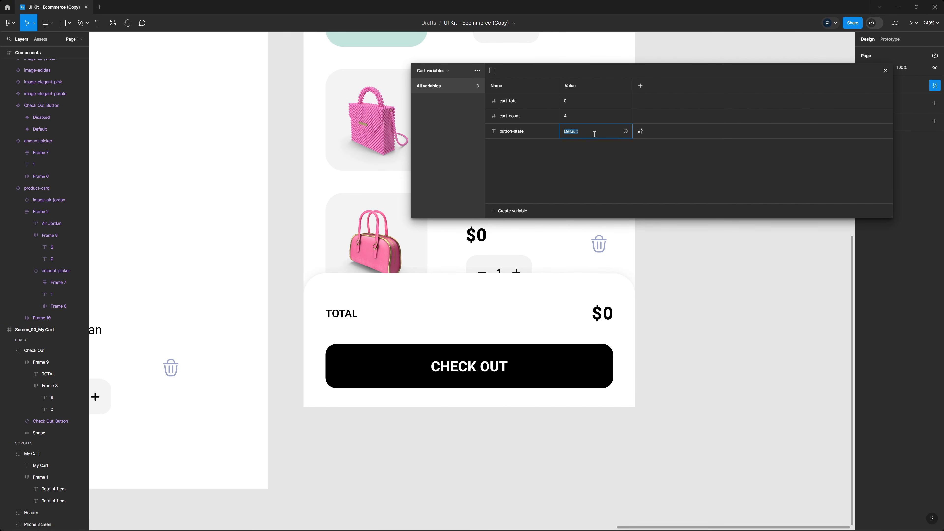
type("Disabled")
key("Return")
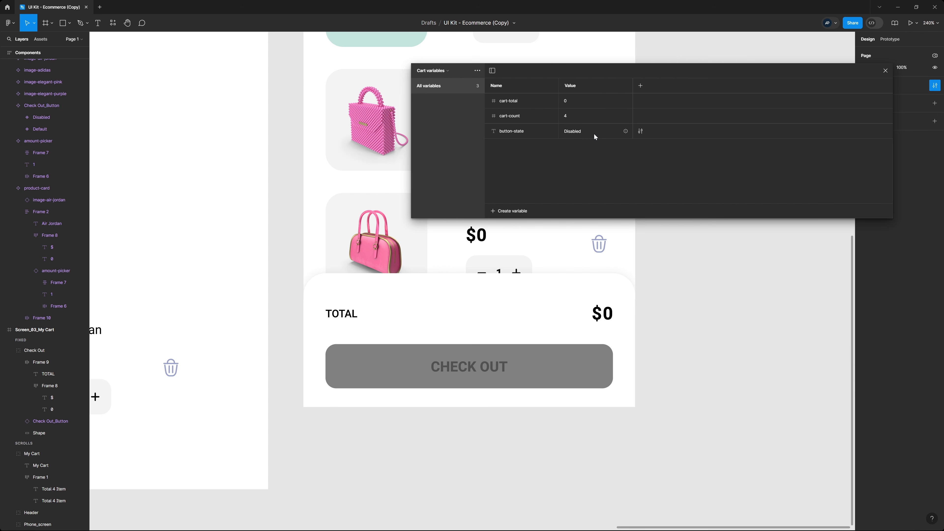
double_click(576, 131)
type("Default")
key("Return")
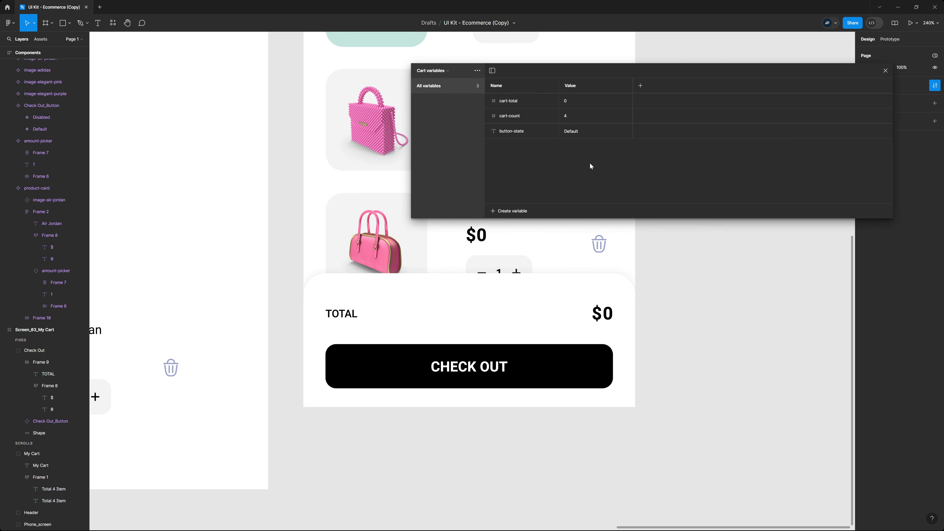
left_click(885, 72)
Step: Add a conditional action to the tap interaction of the trash icon in the product-card main component
scroll(739, 200, "up", 5)
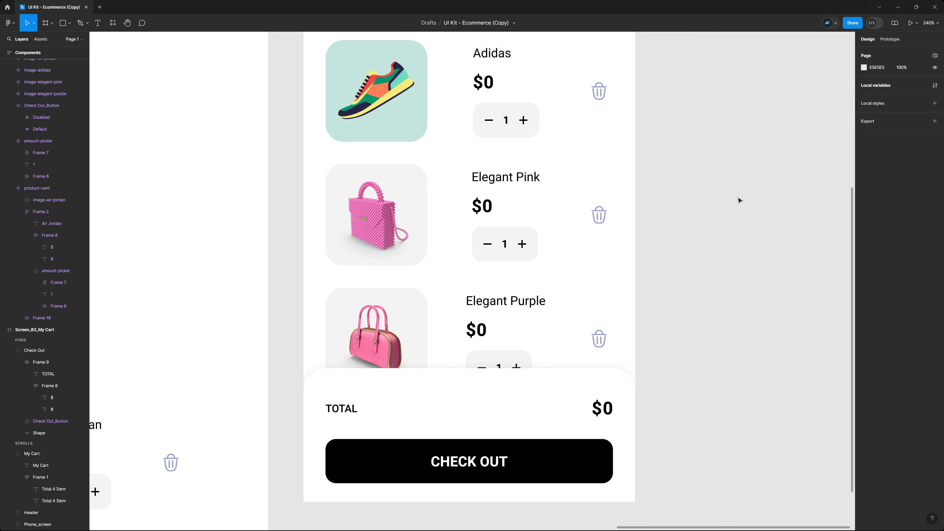
left_click_drag(733, 194, 625, 252)
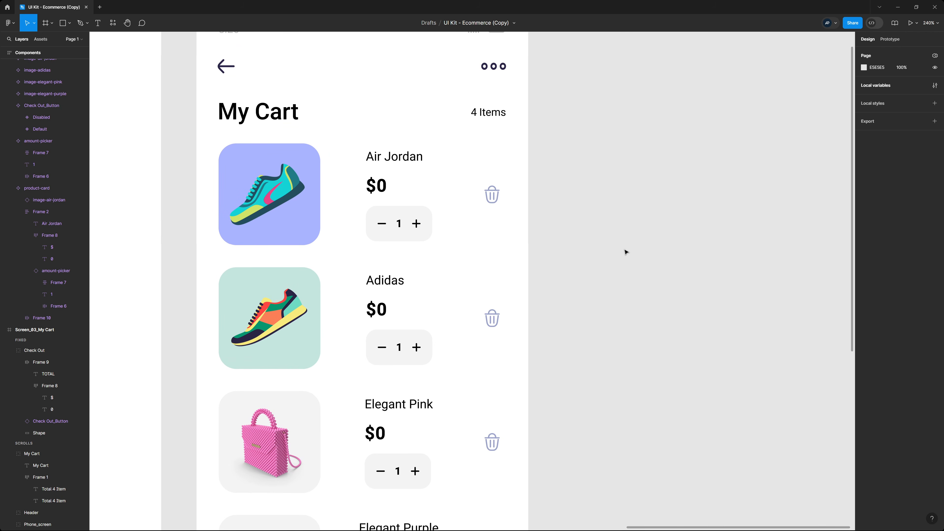
left_click(889, 39)
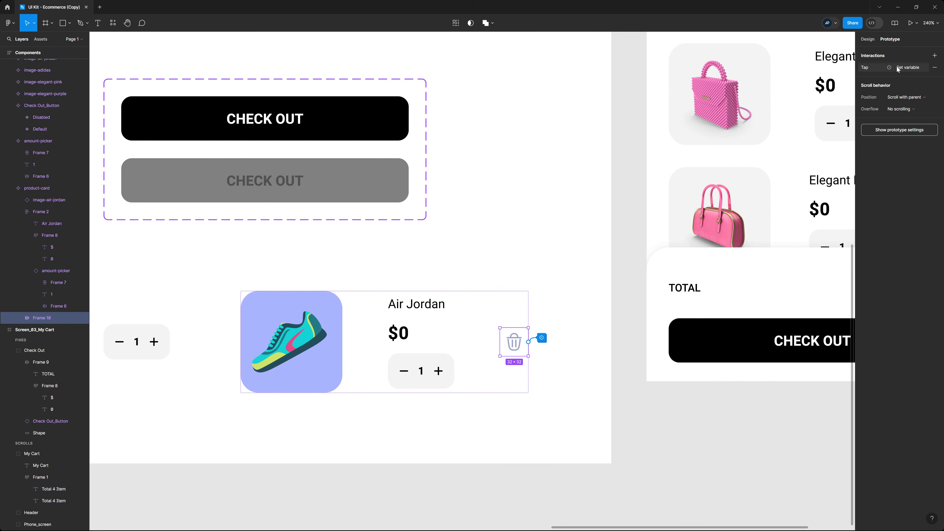
left_click(906, 67)
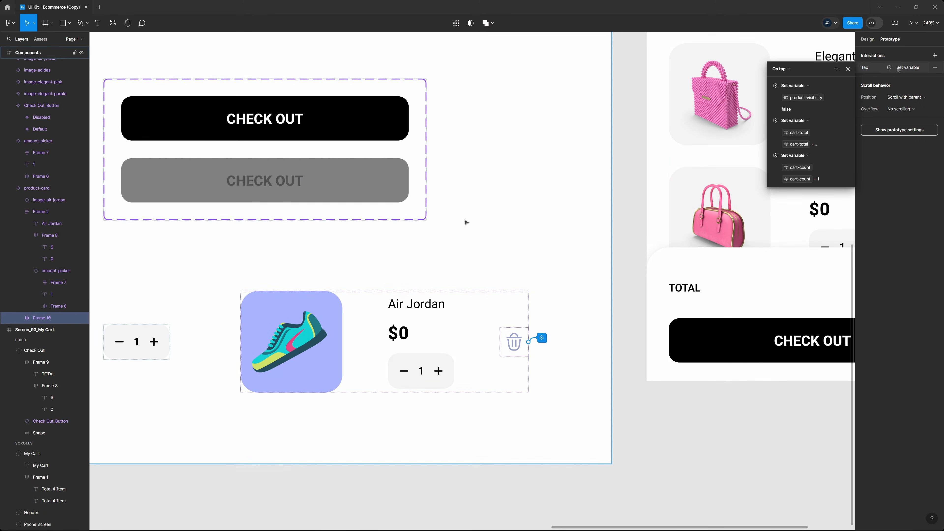
left_click(836, 69)
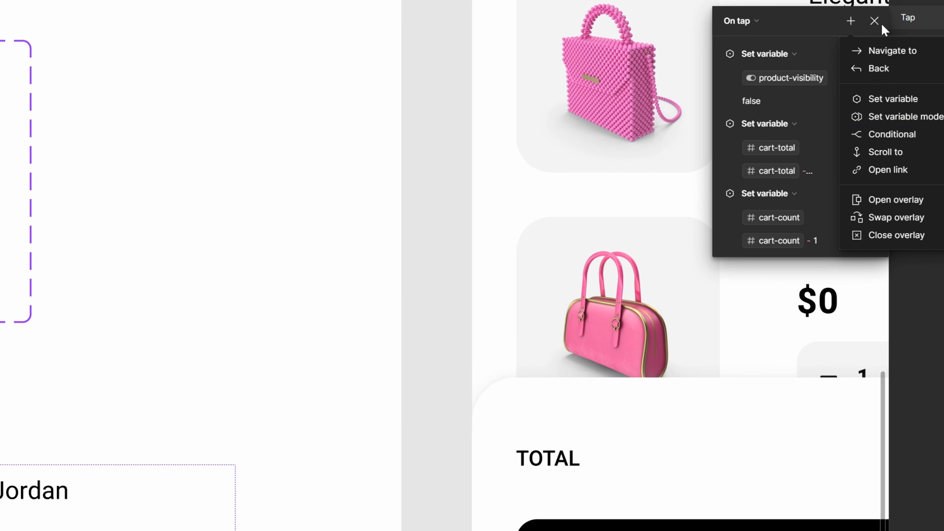
left_click(890, 137)
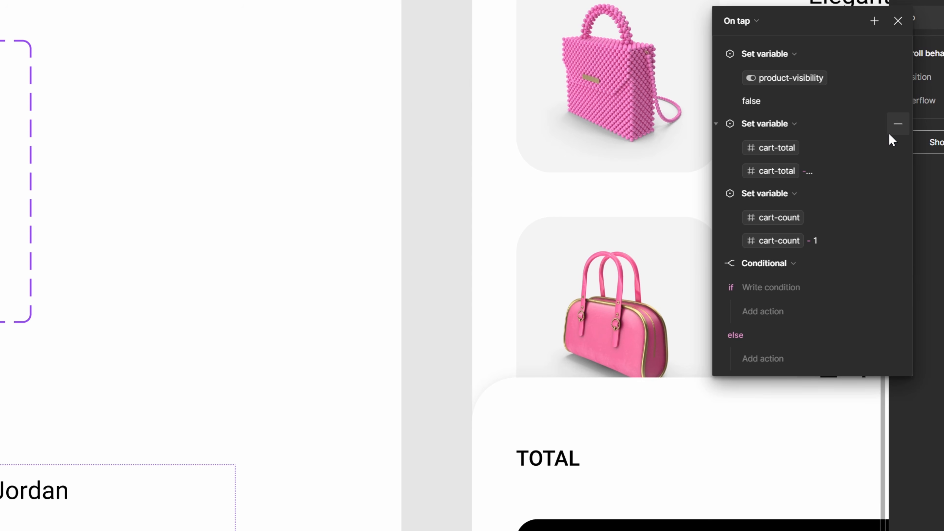
Step: Set the conditional's if expression to cart-count == 0
left_click(763, 287)
type("cart")
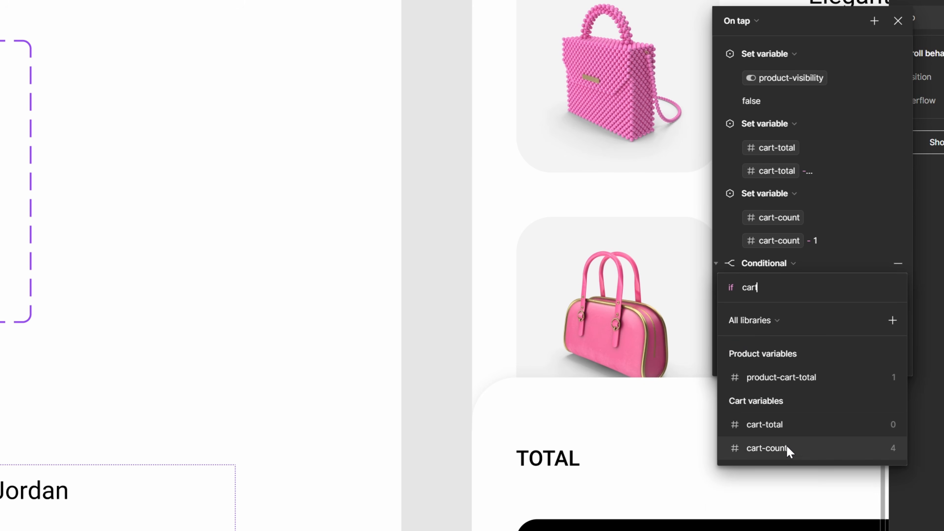
left_click(785, 448)
left_click(793, 355)
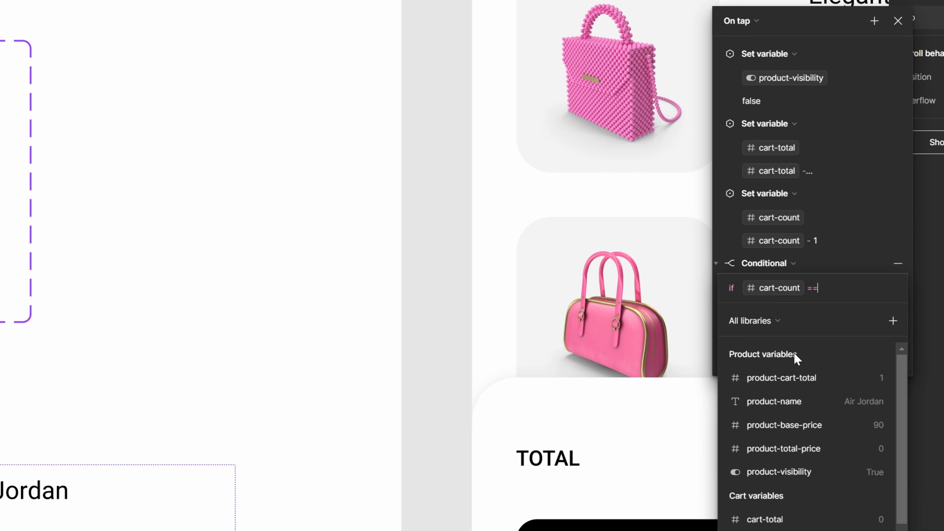
type("0 -")
key("Return")
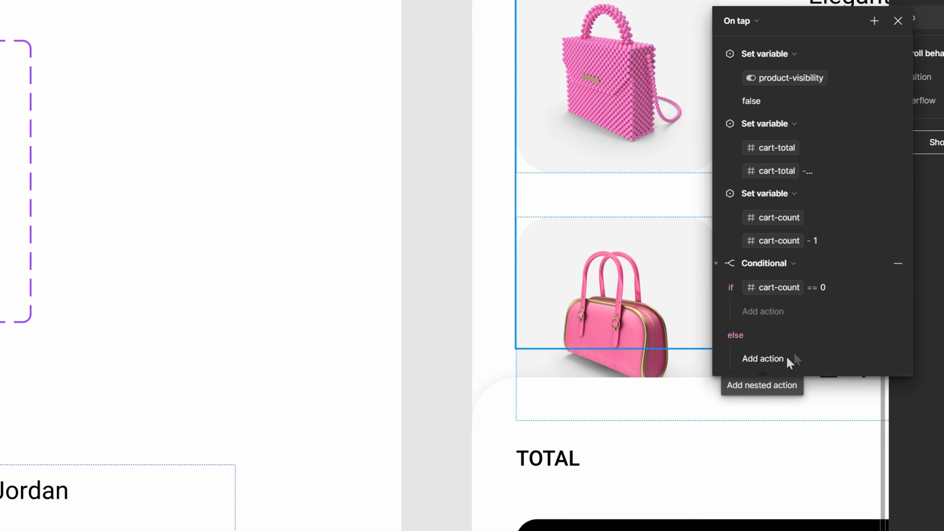
Step: Nest a set-variable action under the if branch that sets button-state to "Disabled"
left_click(778, 312)
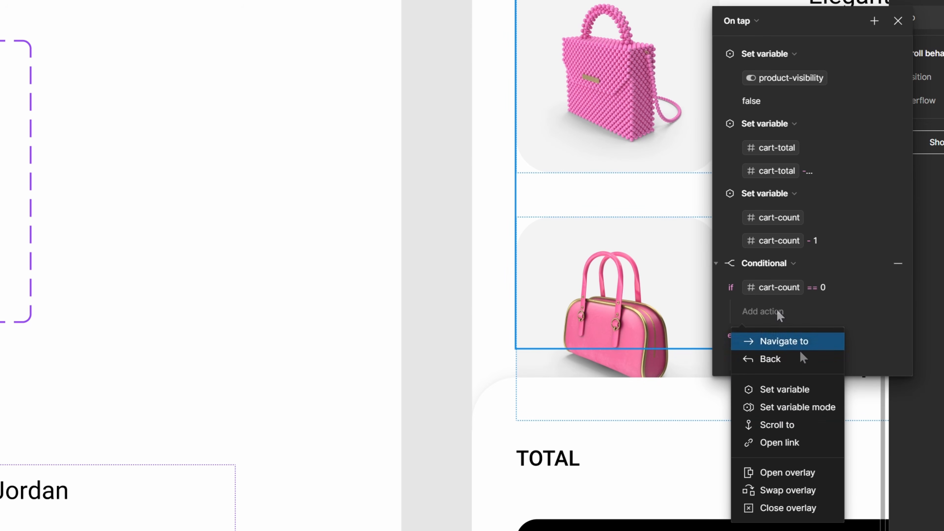
left_click(801, 391)
scroll(801, 392, "down", 3)
left_click(788, 524)
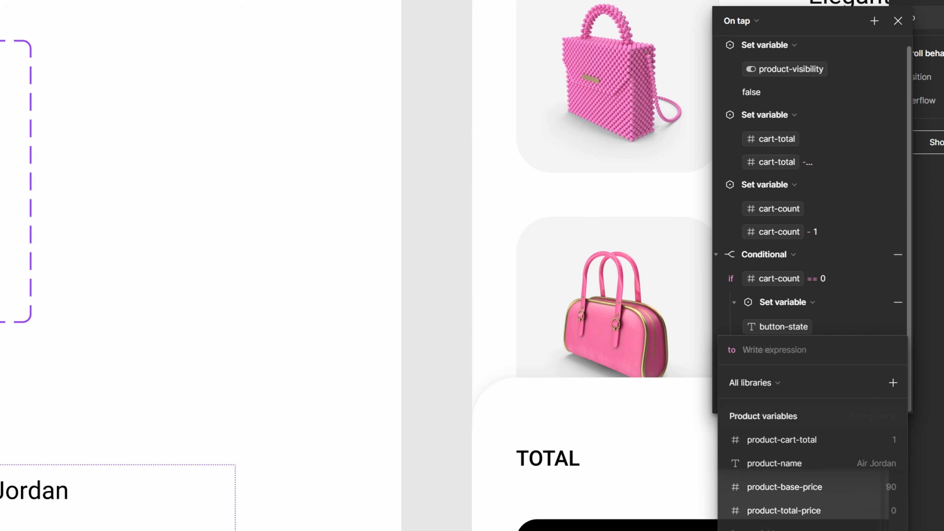
type("Disabled")
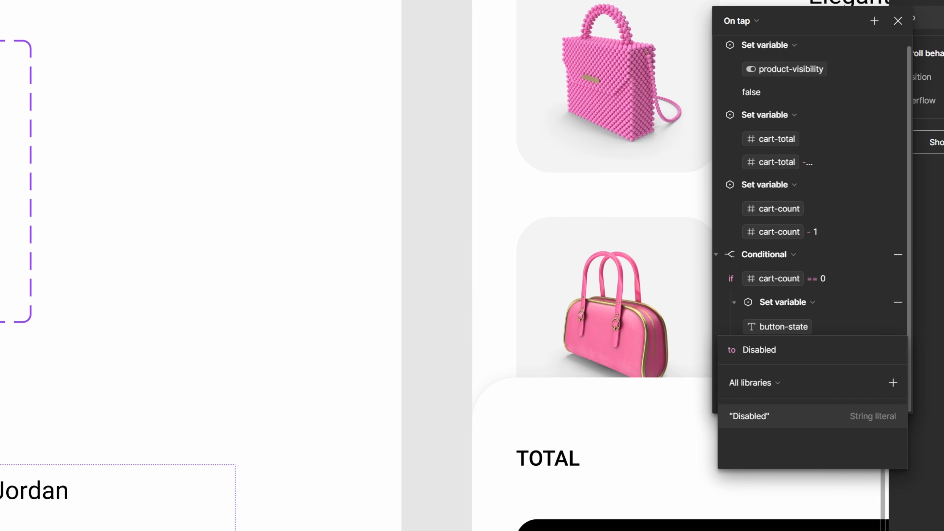
key("Return")
key("Return")
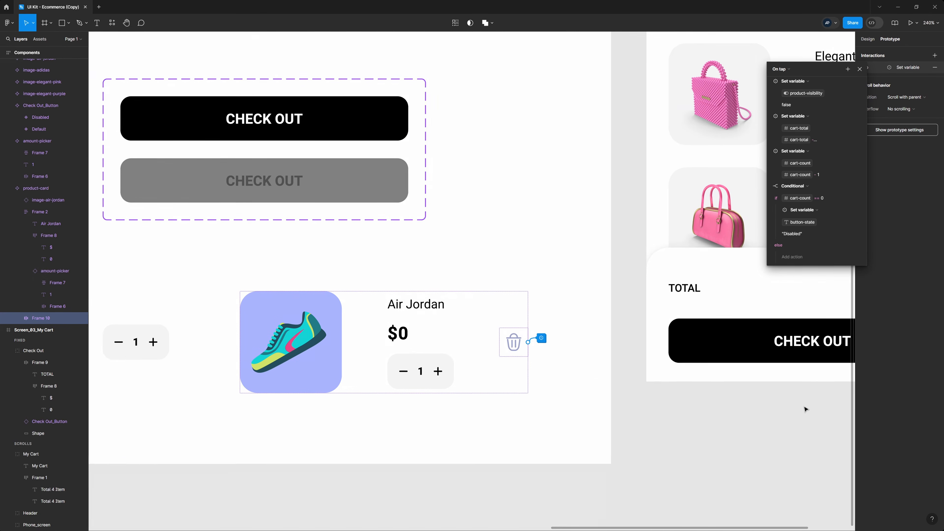
Step: Check the variable bound to the State property of the checkout button on the My Cart screen
left_click_drag(805, 409, 454, 419)
left_click(522, 353)
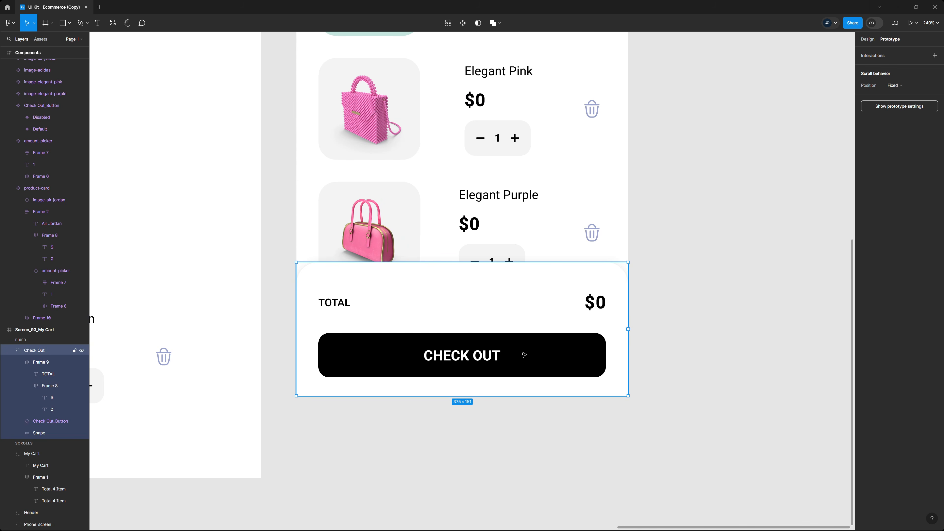
left_click(522, 354)
left_click(867, 39)
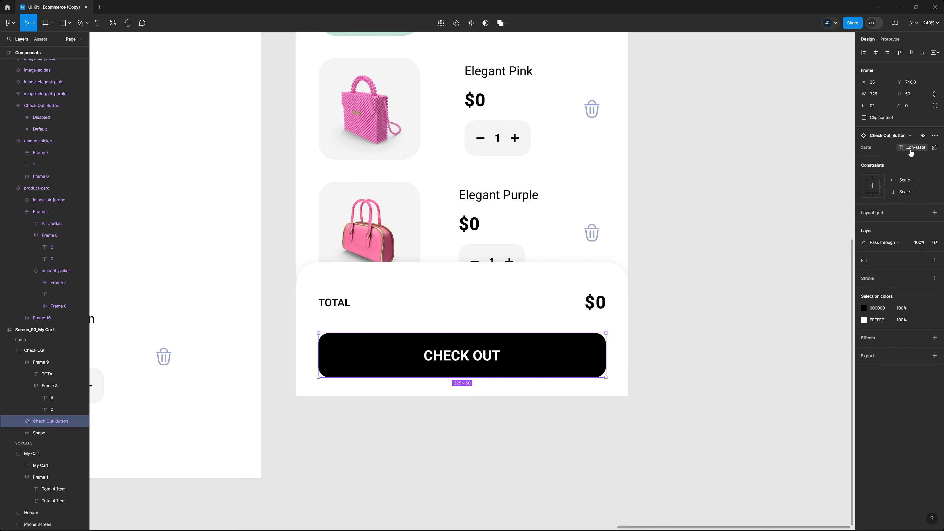
left_click(722, 267)
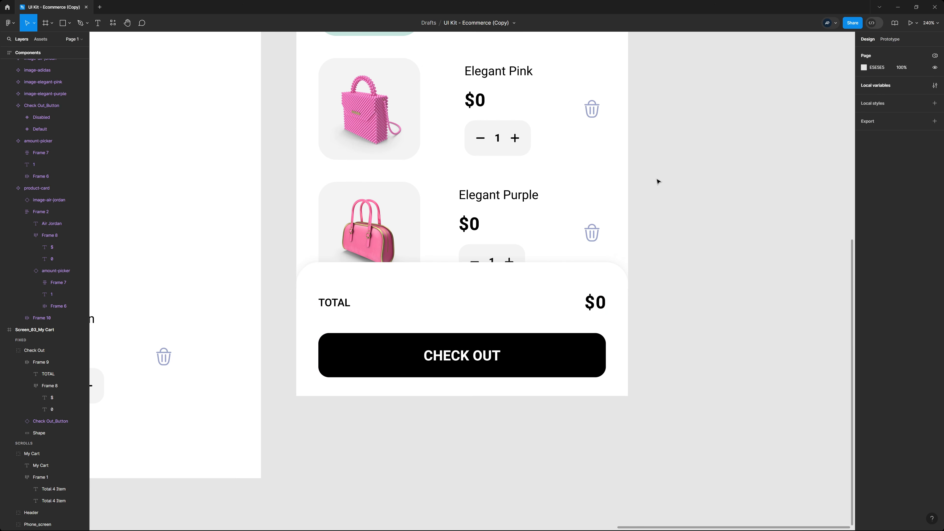
Step: Test the checkout button's state in the prototype preview by removing all four products from the cart
scroll(657, 181, "down", 3)
left_click_drag(677, 147, 546, 278)
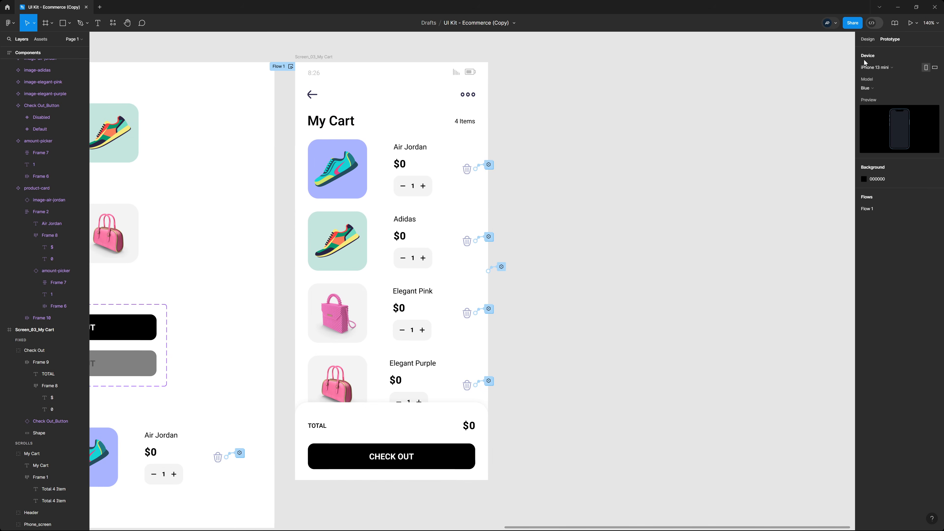
key("shift+space")
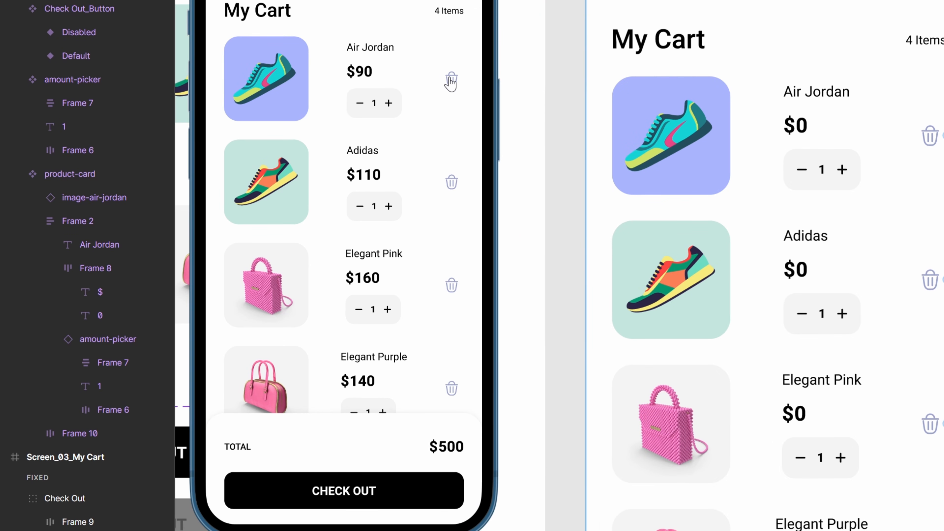
left_click(450, 79)
left_click(449, 80)
left_click(450, 80)
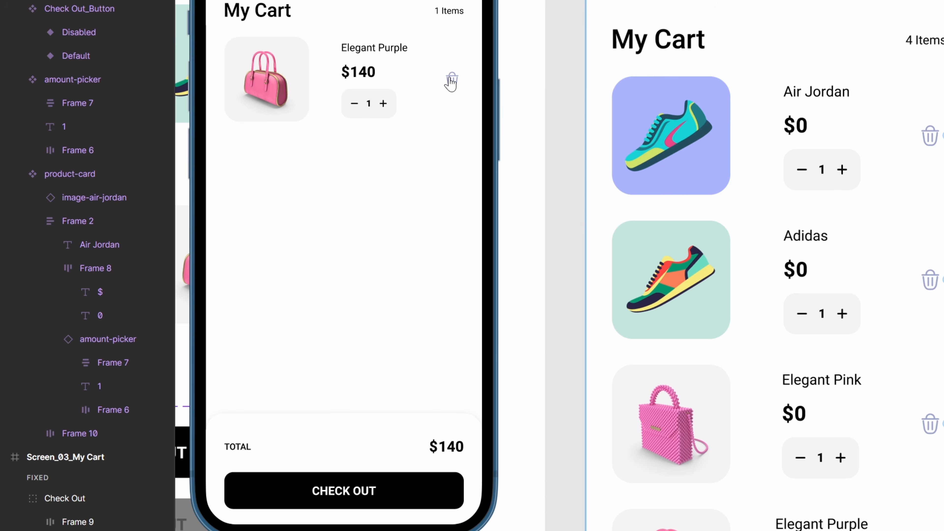
left_click(451, 81)
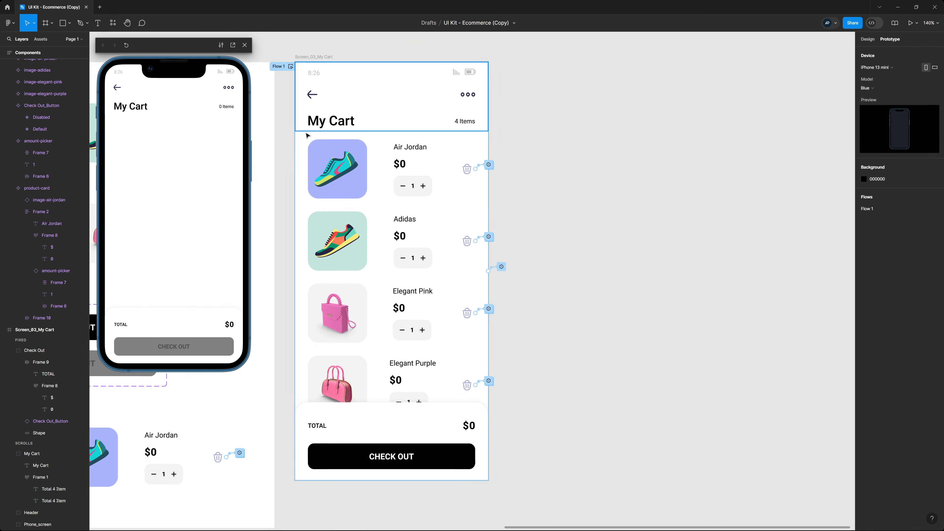
Step: Restart the prototype preview and test the Air Jordan quantity by raising it to 3 and lowering it back to 1
left_click(126, 46)
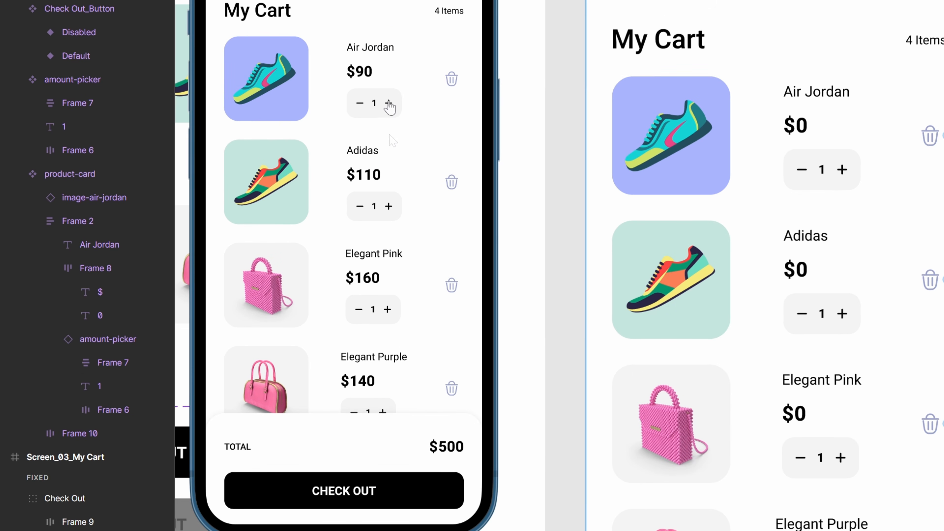
left_click(389, 102)
left_click(389, 103)
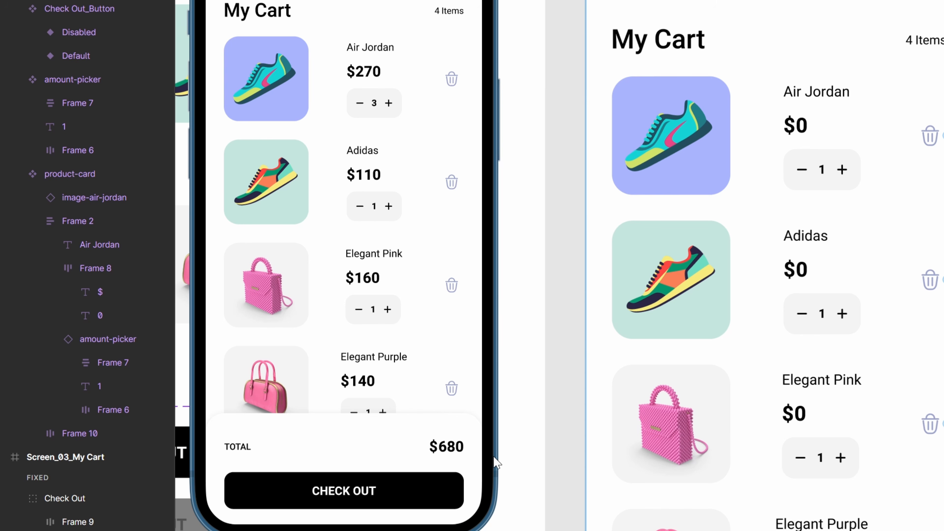
left_click(358, 104)
left_click(358, 104)
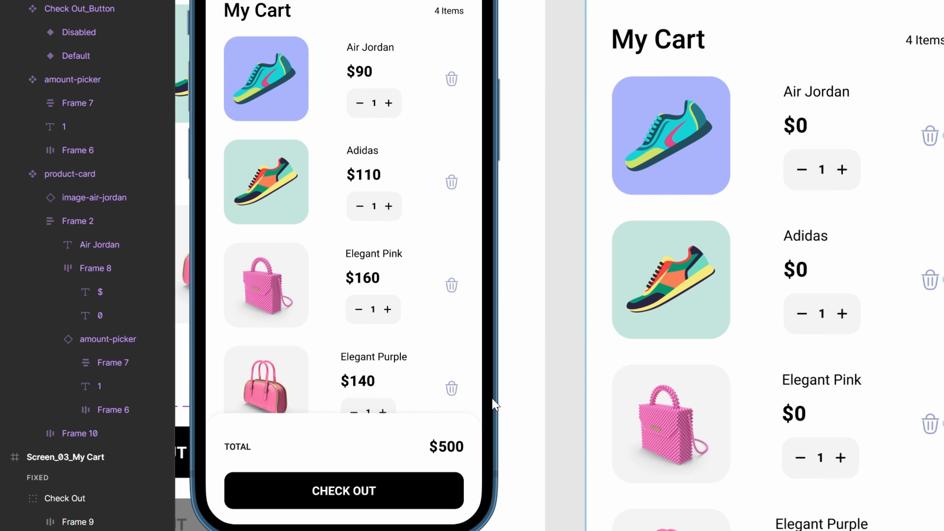
Step: Remove Air Jordan, Adidas, Elegant Pink and Elegant Purple from the previewed cart to test the item count, total and checkout button
left_click(451, 83)
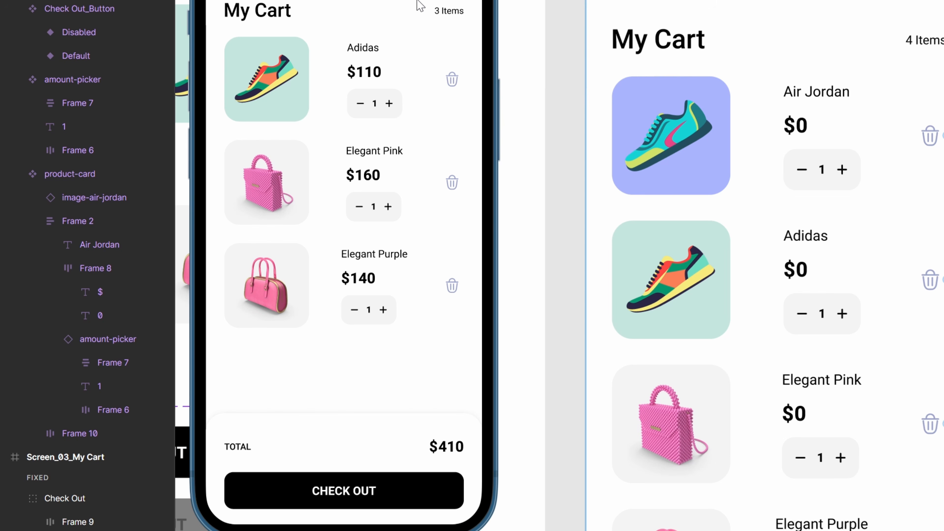
left_click(452, 85)
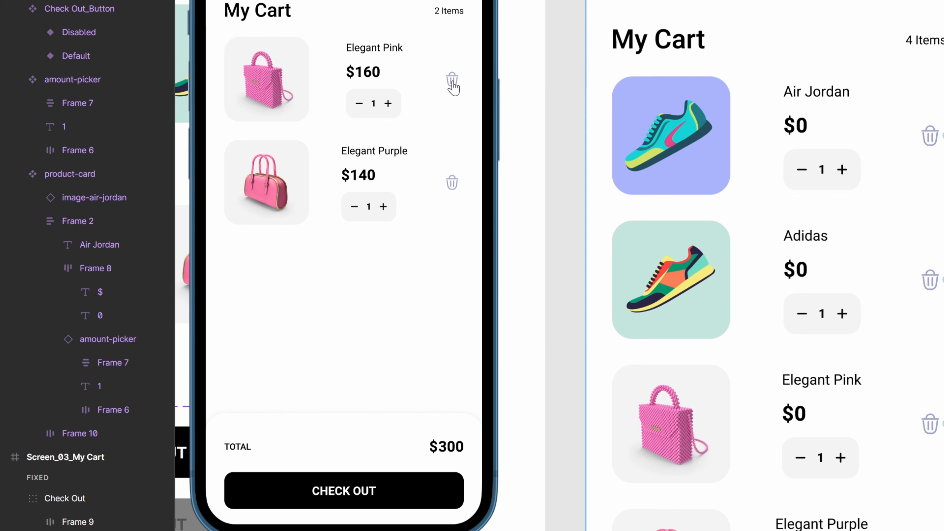
left_click(452, 85)
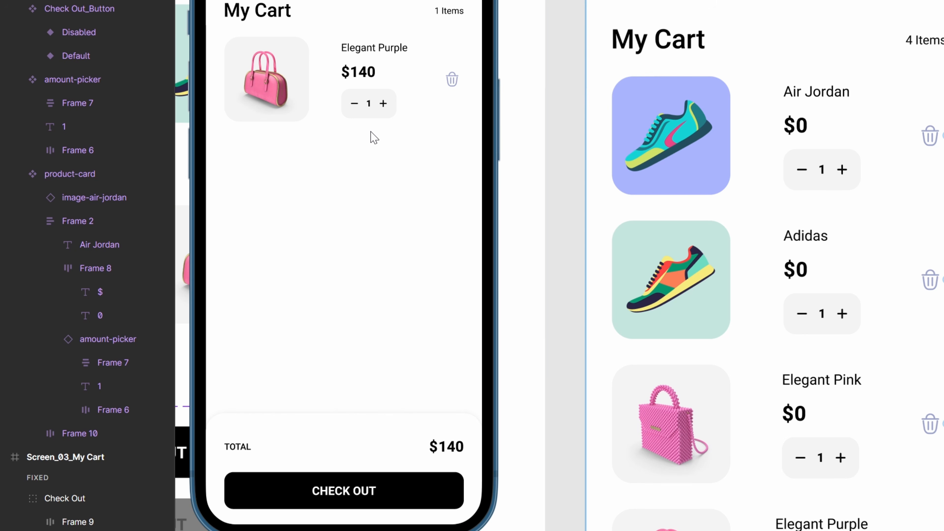
left_click(452, 80)
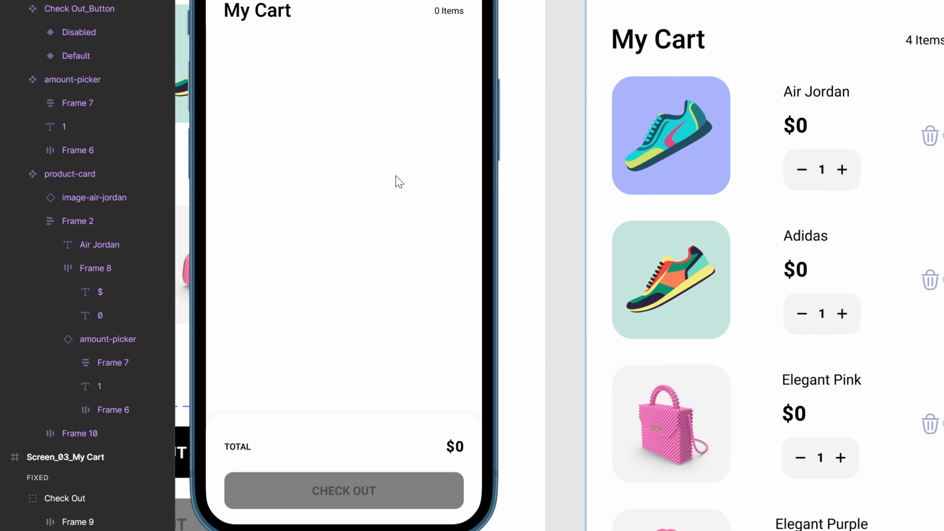